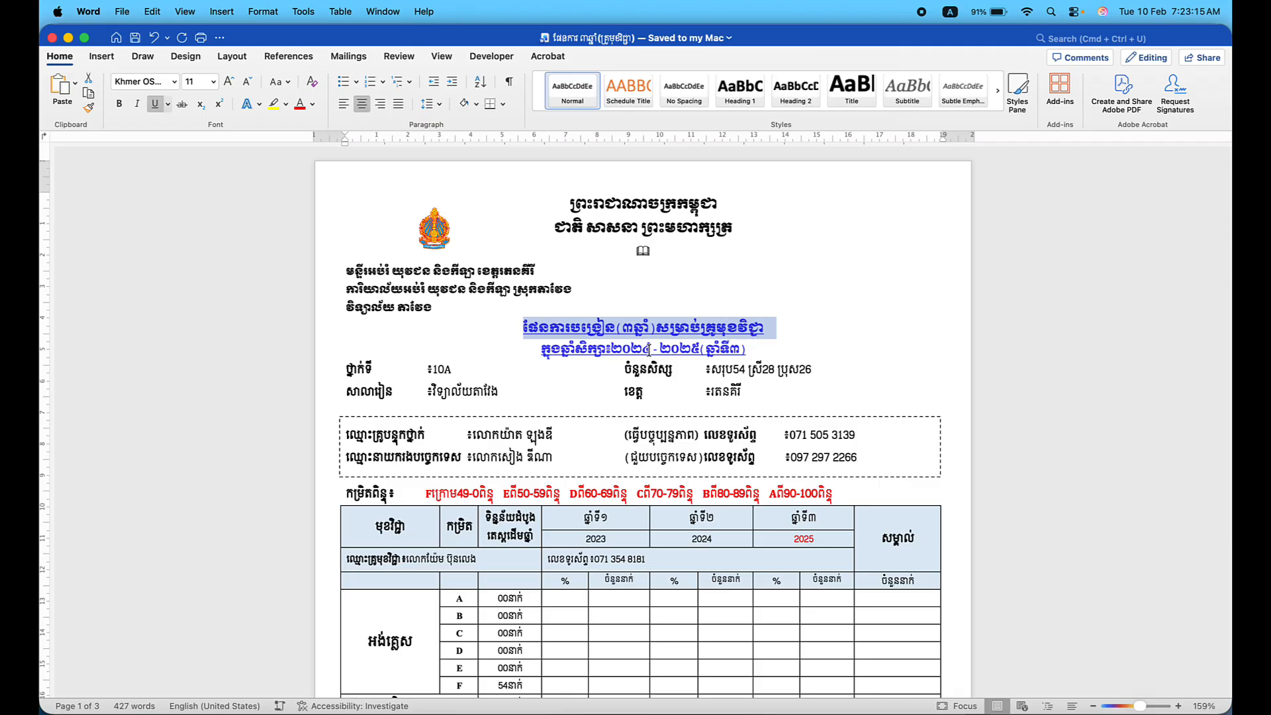
Change the school years to ២០២៥-២០២៦ and the year number from ឆ្នាំទី៣ to ឆ្នាំទី៤.
{"action": "left_click", "coordinate": [647, 349]}
{"action": "key", "text": "ctrl+space"}
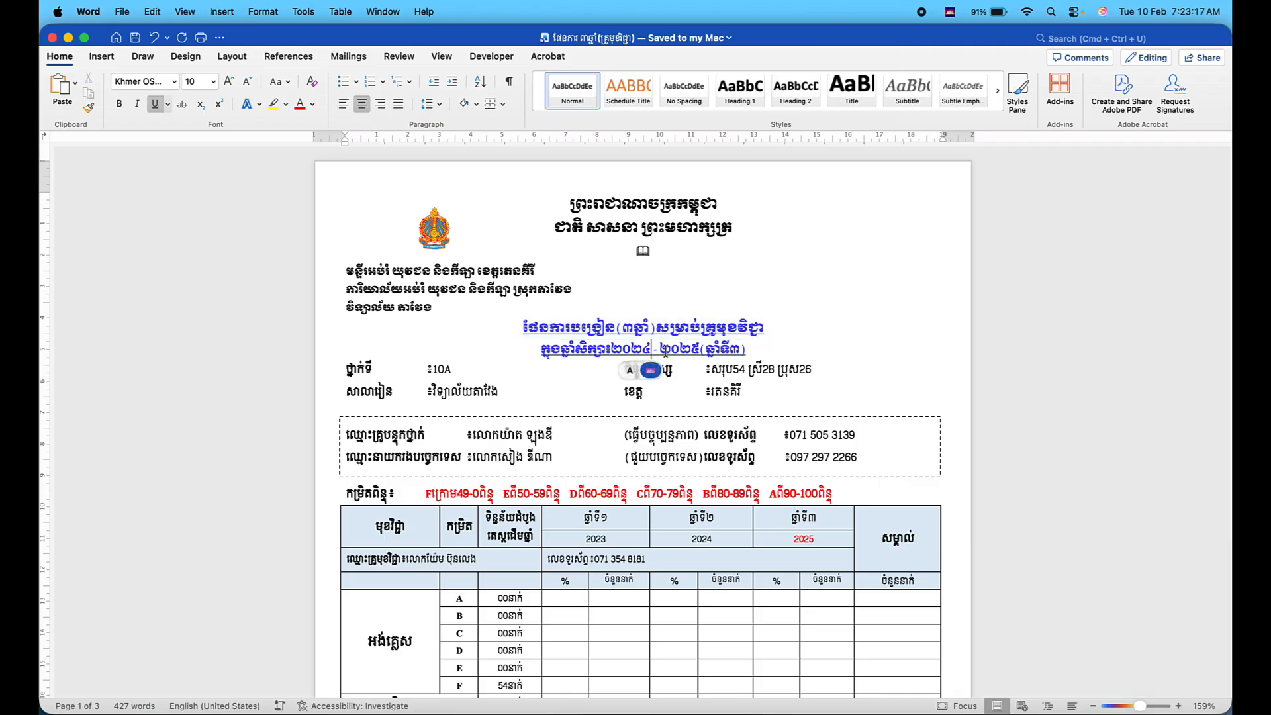
{"action": "key", "text": "BackSpace"}
{"action": "type", "text": "៥"}
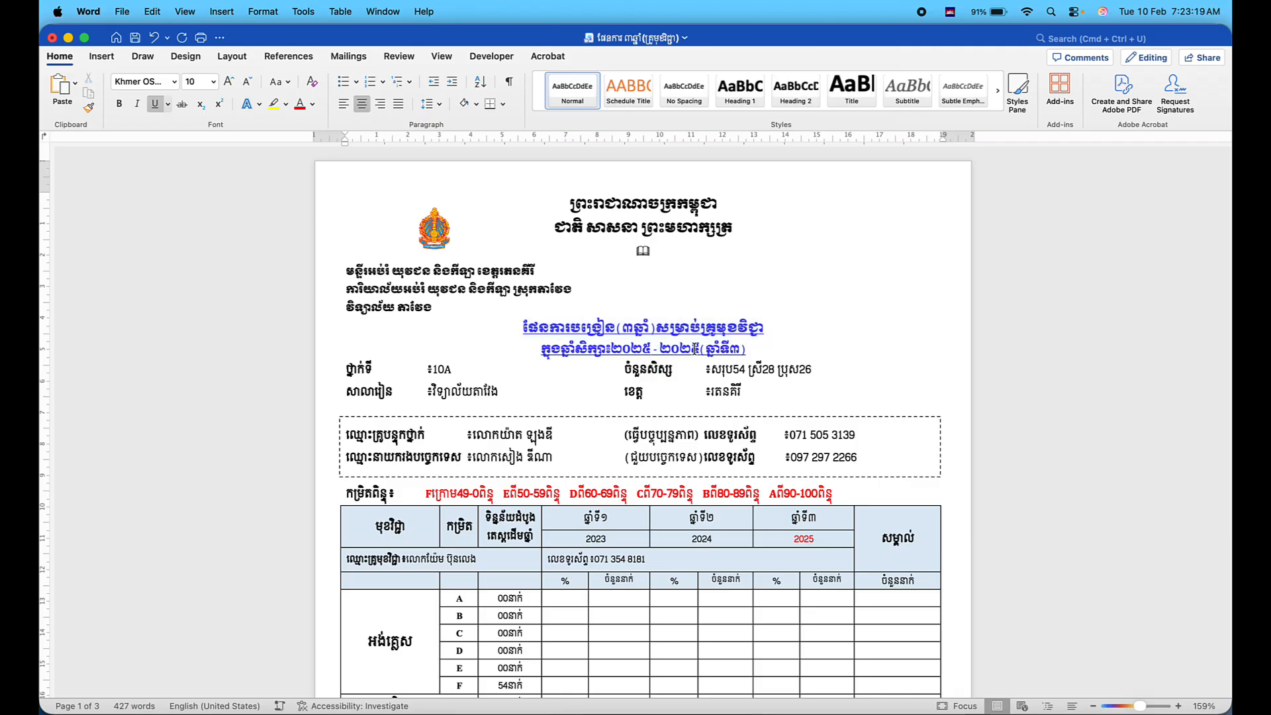
{"action": "left_click", "coordinate": [696, 349]}
{"action": "key", "text": "BackSpace"}
{"action": "type", "text": "៦"}
{"action": "left_click", "coordinate": [740, 349]}
{"action": "key", "text": "BackSpace"}
{"action": "type", "text": "៤"}
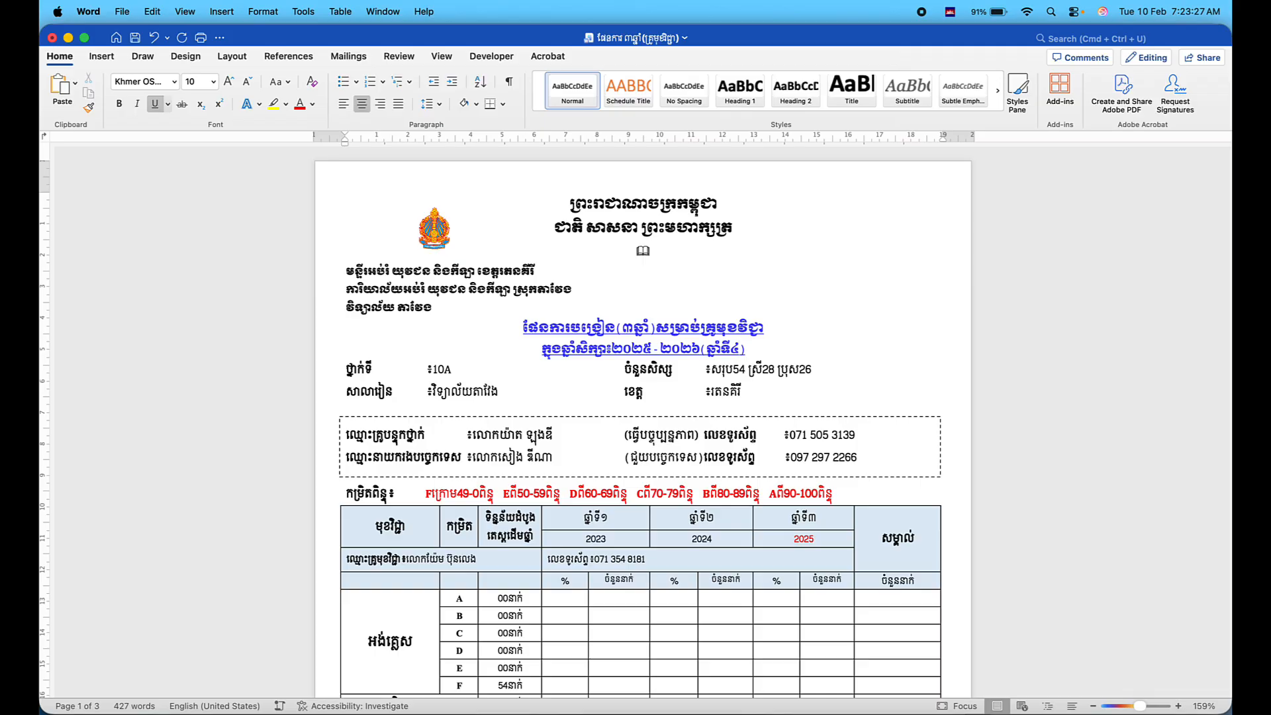
{"action": "scroll", "coordinate": [596, 383], "scroll_direction": "down", "scroll_amount": 2}
{"action": "scroll", "coordinate": [589, 384], "scroll_direction": "up", "scroll_amount": 2}
Change the class name from 10A to 11A.
{"action": "left_click", "coordinate": [443, 369]}
{"action": "key", "text": "ctrl+space"}
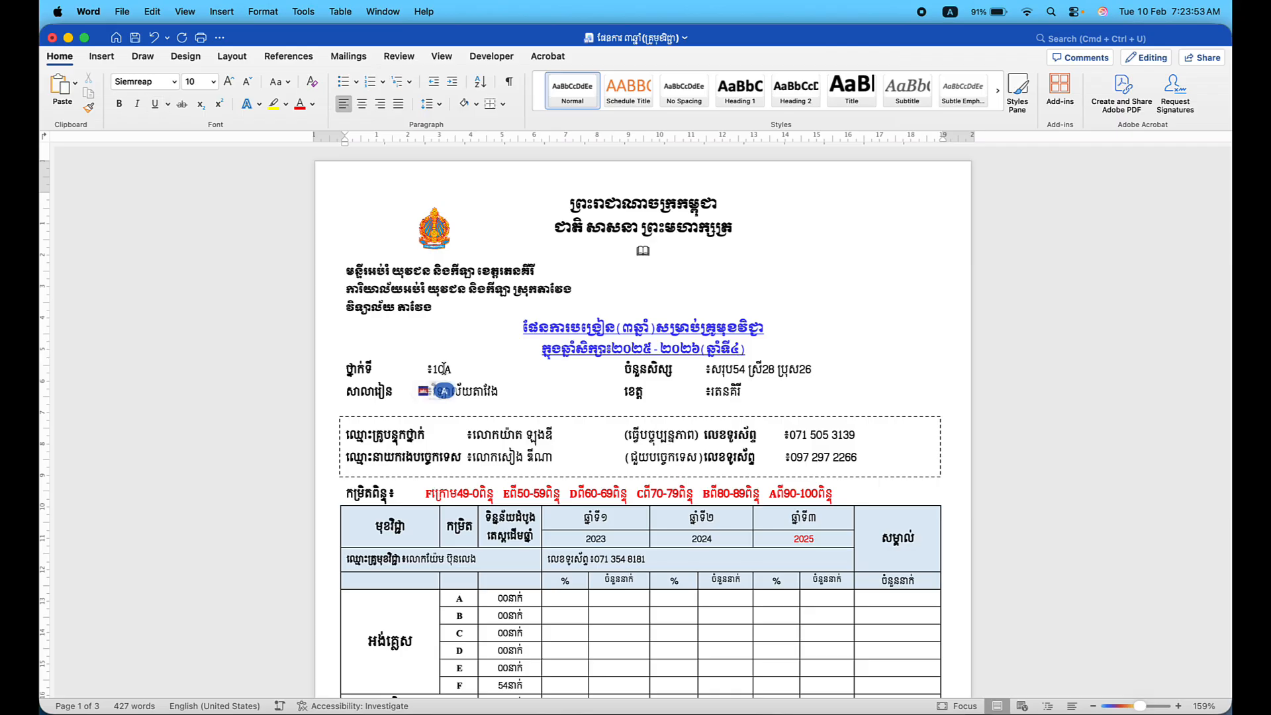
{"action": "key", "text": "BackSpace"}
{"action": "type", "text": "1"}
{"action": "scroll", "coordinate": [532, 372], "scroll_direction": "down", "scroll_amount": 1}
{"action": "scroll", "coordinate": [532, 372], "scroll_direction": "up", "scroll_amount": 1}
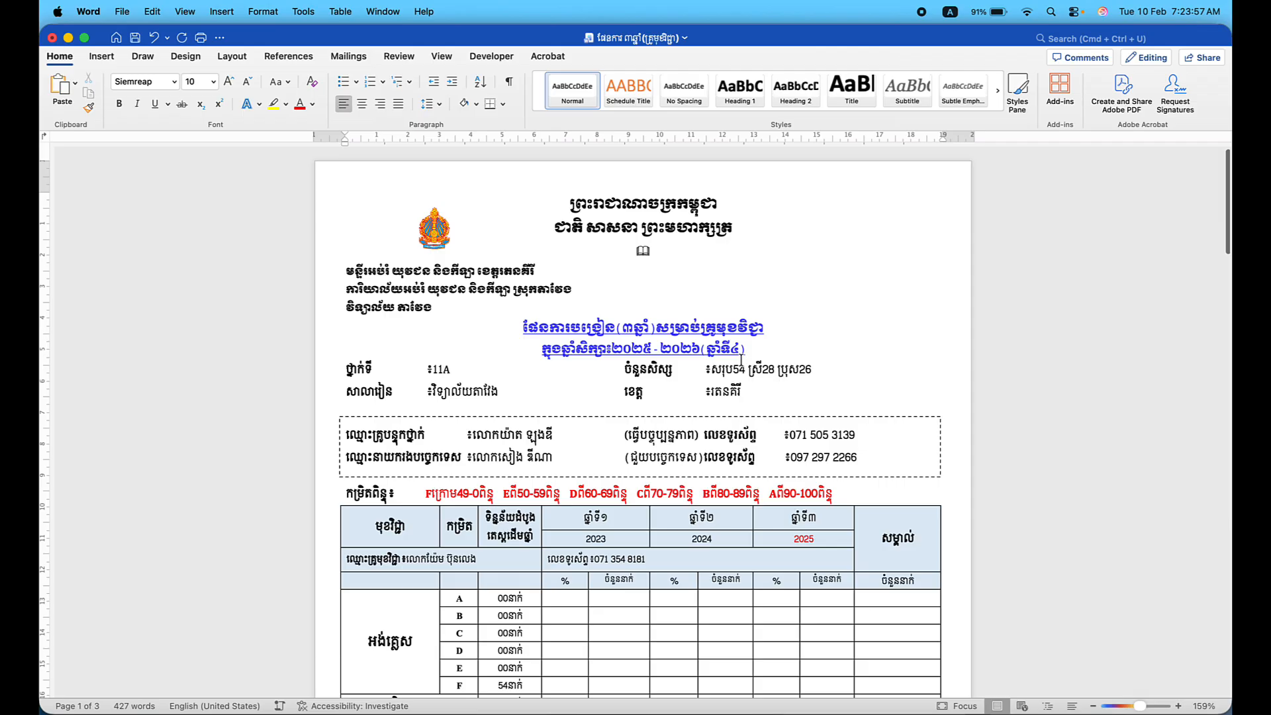
{"action": "left_click", "coordinate": [745, 369]}
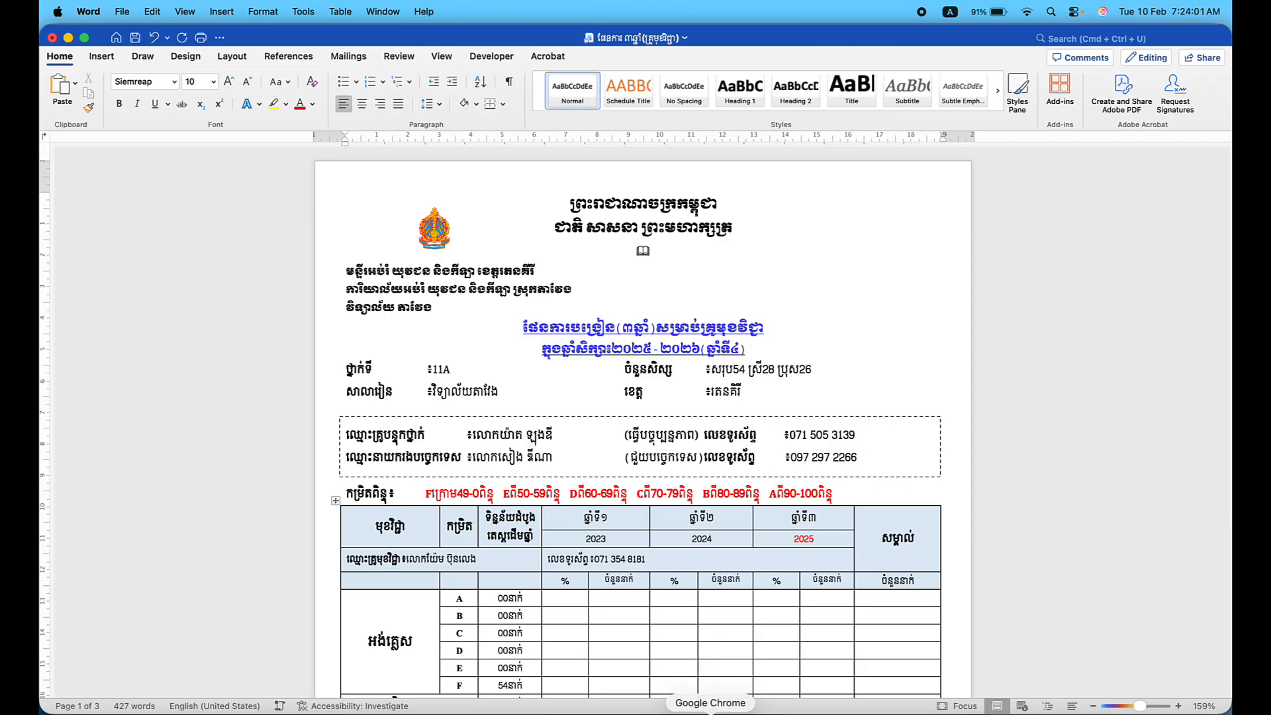
{"action": "left_click", "coordinate": [715, 702]}
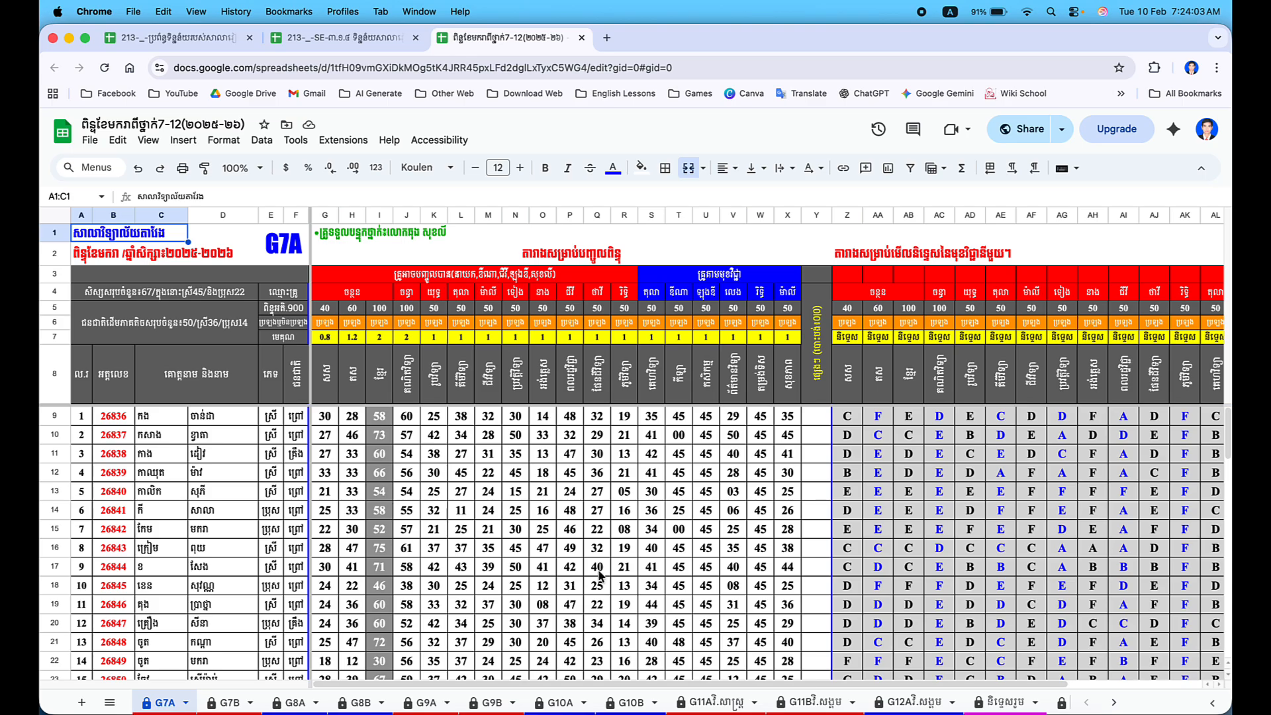
{"action": "left_click", "coordinate": [707, 703]}
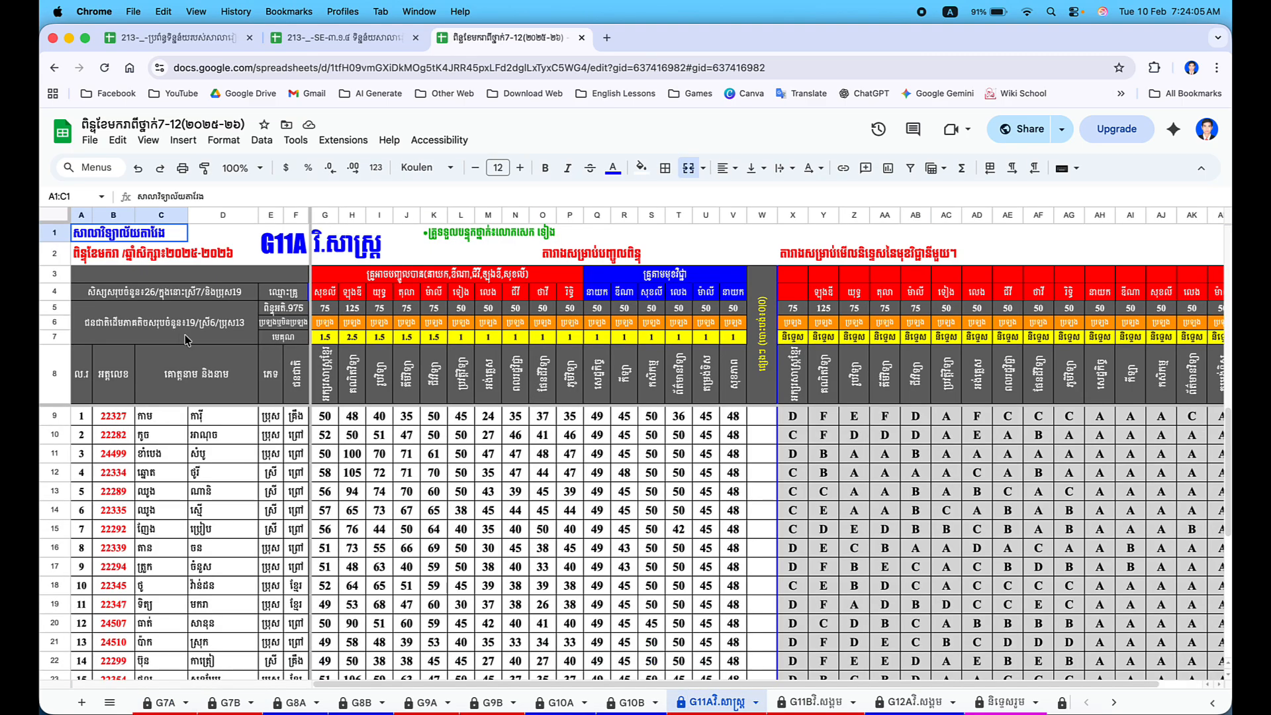
{"action": "left_click", "coordinate": [190, 302]}
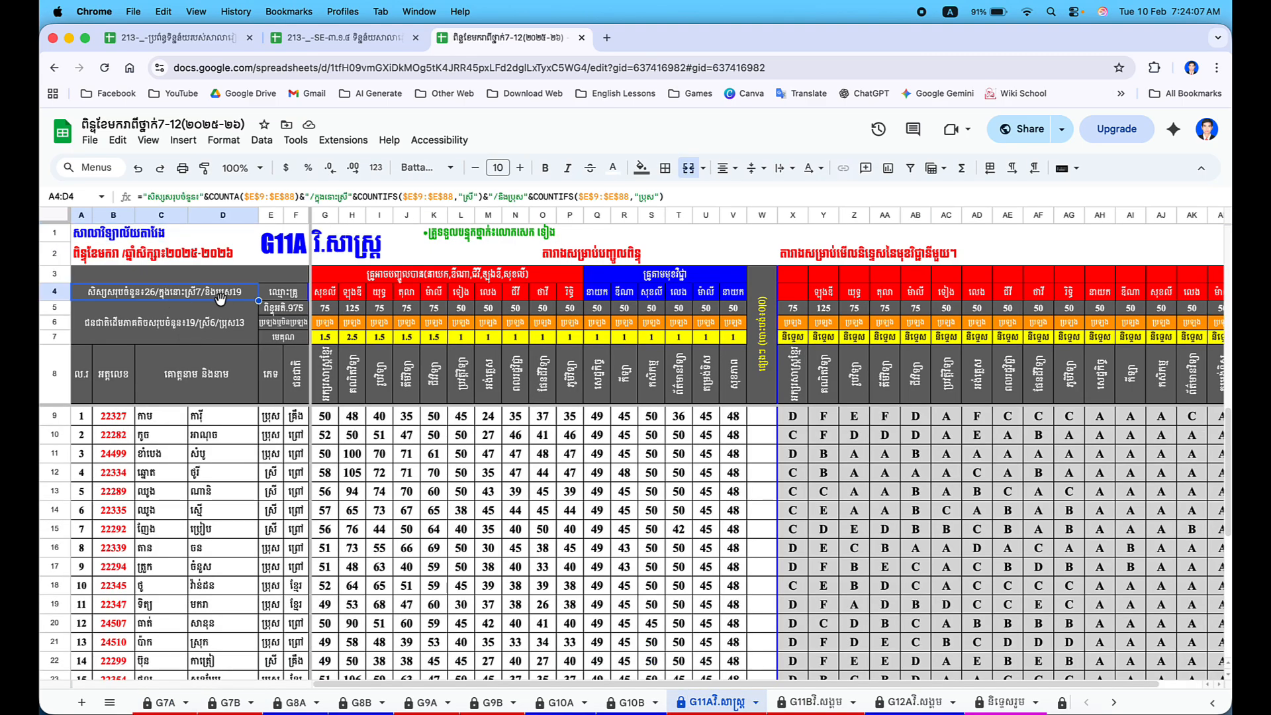
{"action": "key", "text": "ctrl+Up"}
{"action": "left_click", "coordinate": [419, 494]}
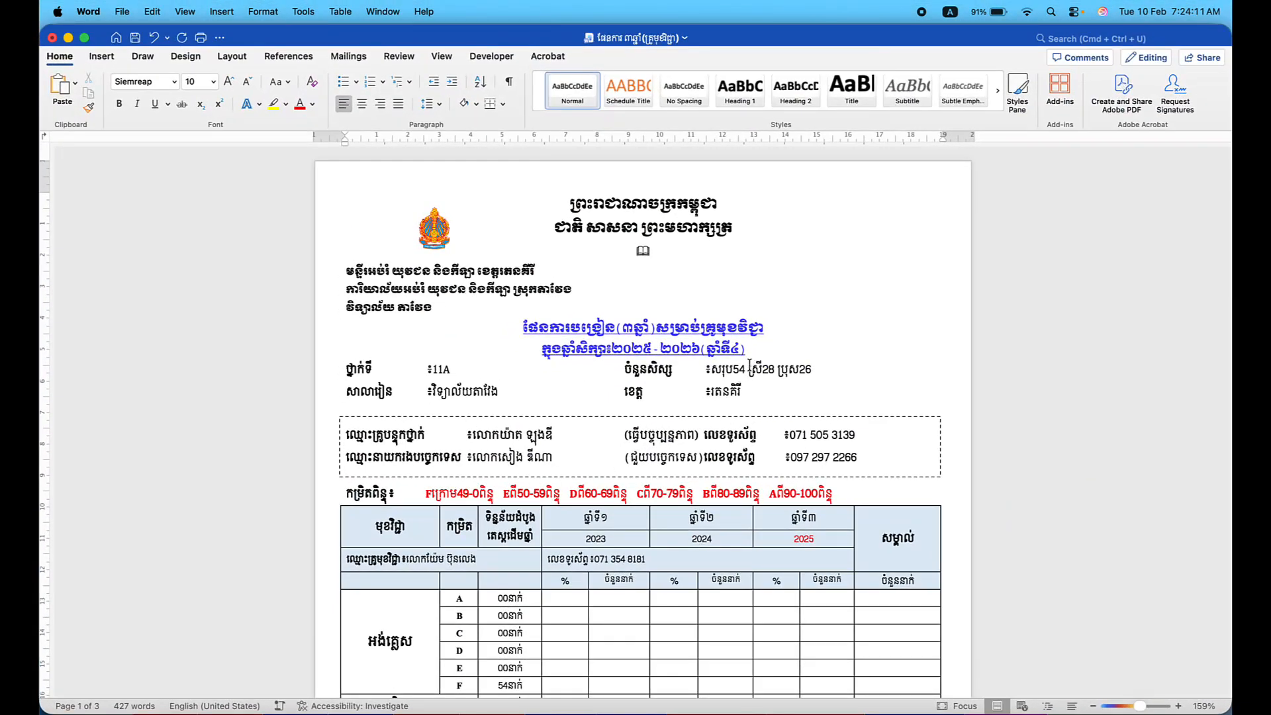
Replace the student counts with 26 total, 07 female and 19 male.
{"action": "key", "text": "BackSpace"}
{"action": "key", "text": "BackSpace"}
{"action": "type", "text": "26"}
{"action": "left_click", "coordinate": [769, 368]}
{"action": "key", "text": "BackSpace"}
{"action": "key", "text": "BackSpace"}
{"action": "type", "text": "07"}
{"action": "left_click", "coordinate": [812, 370]}
{"action": "key", "text": "BackSpace"}
{"action": "key", "text": "BackSpace"}
{"action": "type", "text": "19"}
Replace the homeroom teacher's name in the teacher text box with the new teacher's name.
{"action": "left_click", "coordinate": [505, 438]}
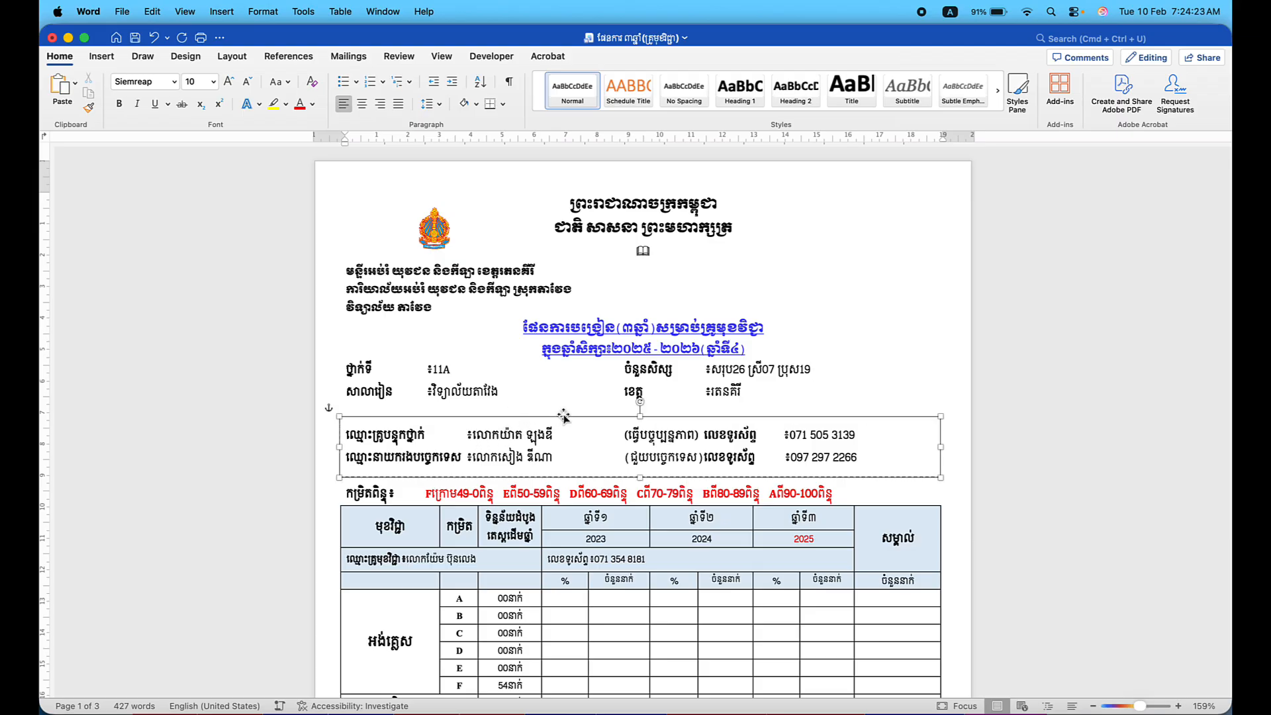
{"action": "left_click", "coordinate": [529, 394]}
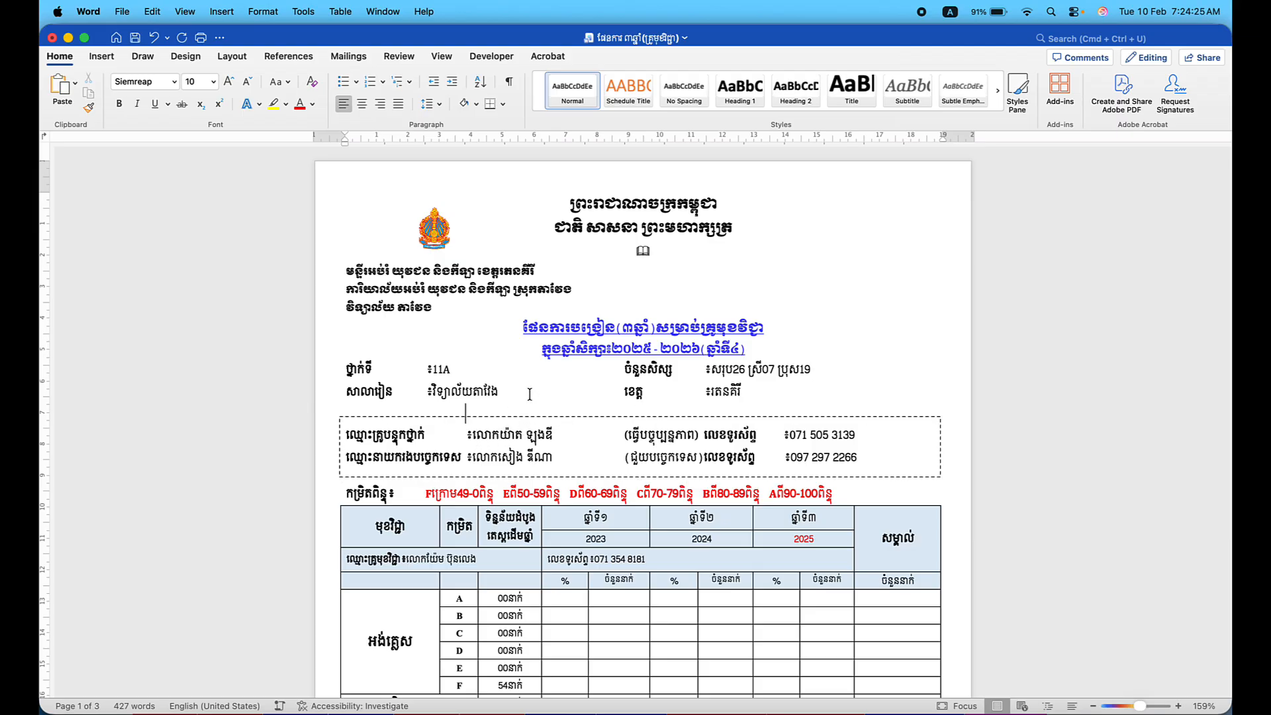
{"action": "key", "text": "Down"}
{"action": "key", "text": "BackSpace"}
{"action": "key", "text": "BackSpace"}
{"action": "key", "text": "BackSpace"}
{"action": "key", "text": "BackSpace"}
{"action": "key", "text": "BackSpace"}
{"action": "key", "text": "BackSpace"}
{"action": "key", "text": "BackSpace"}
{"action": "key", "text": "BackSpace"}
{"action": "key", "text": "BackSpace"}
{"action": "key", "text": "BackSpace"}
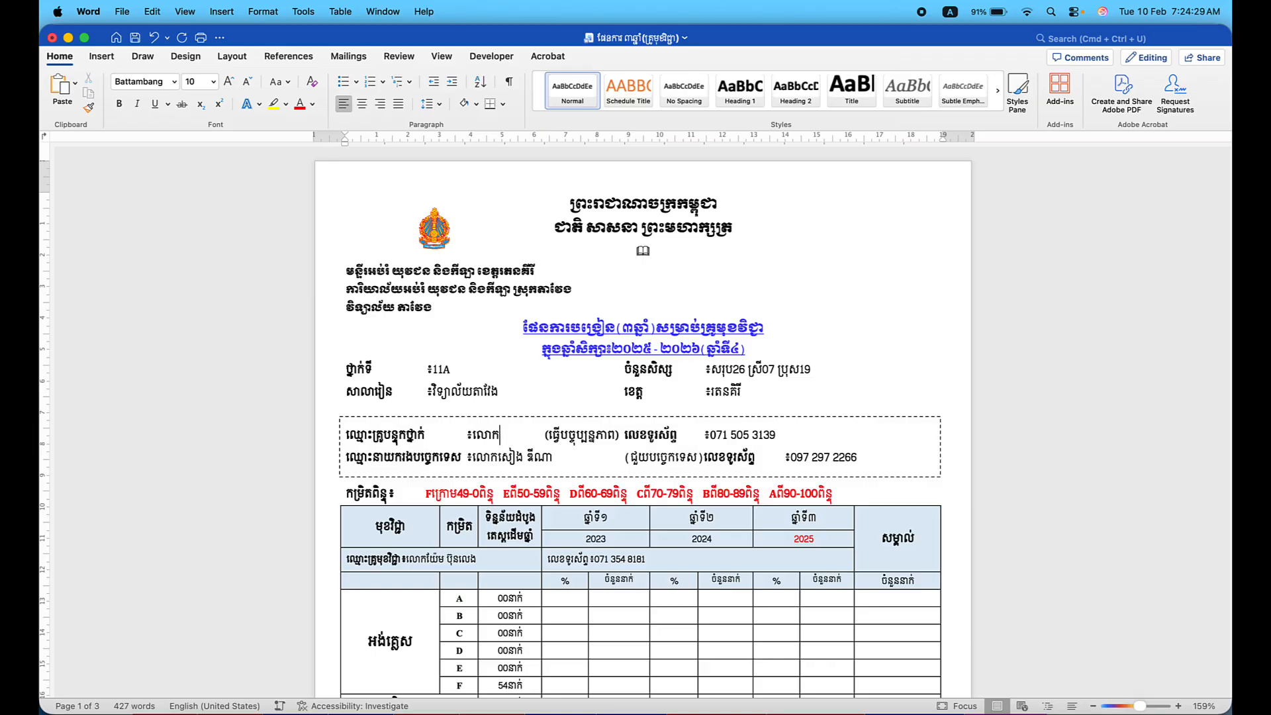
{"action": "key", "text": "ctrl+space"}
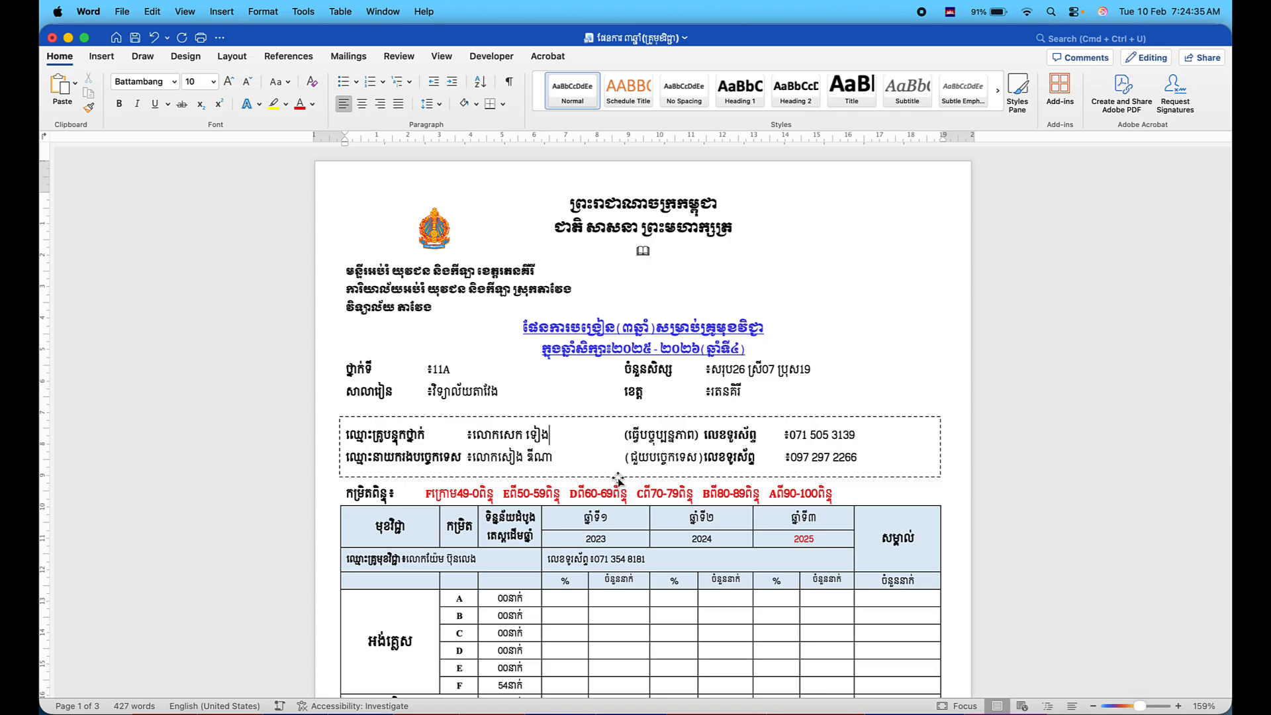
{"action": "key", "text": "Down"}
Change the grade F range on the red criteria line to 0-24.
{"action": "scroll", "coordinate": [489, 459], "scroll_direction": "down", "scroll_amount": 4}
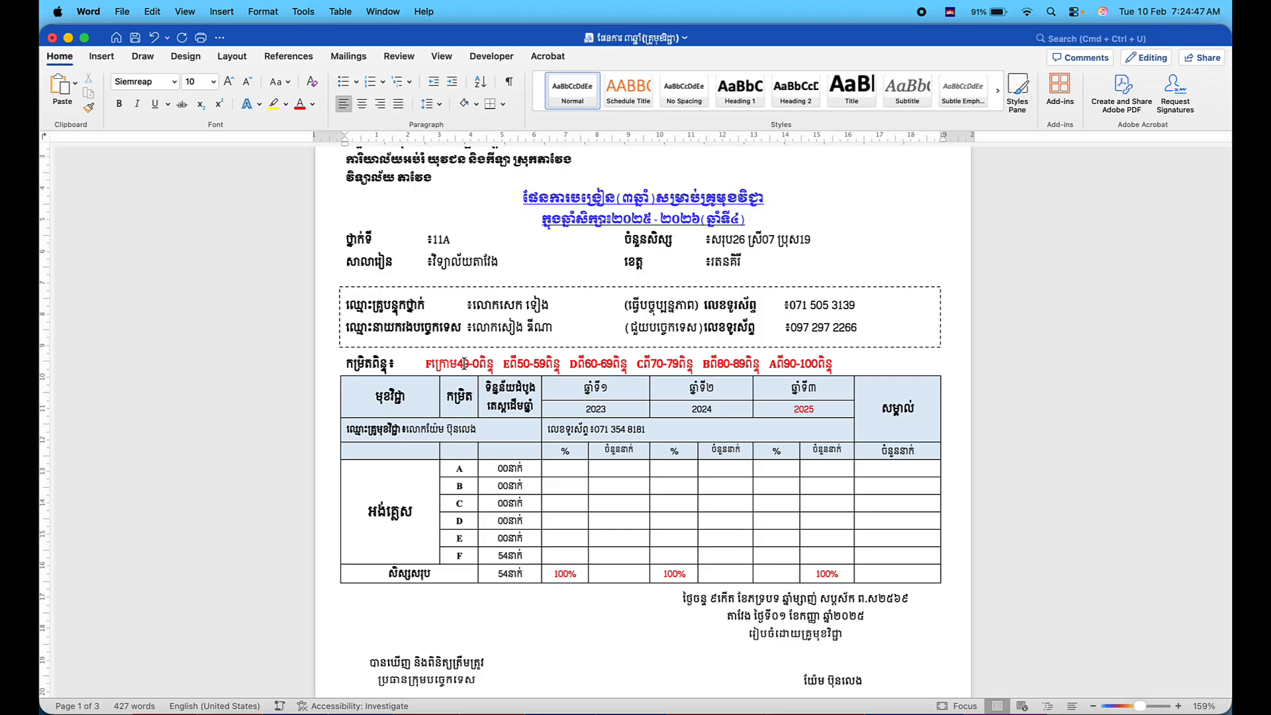
{"action": "left_click", "coordinate": [413, 512]}
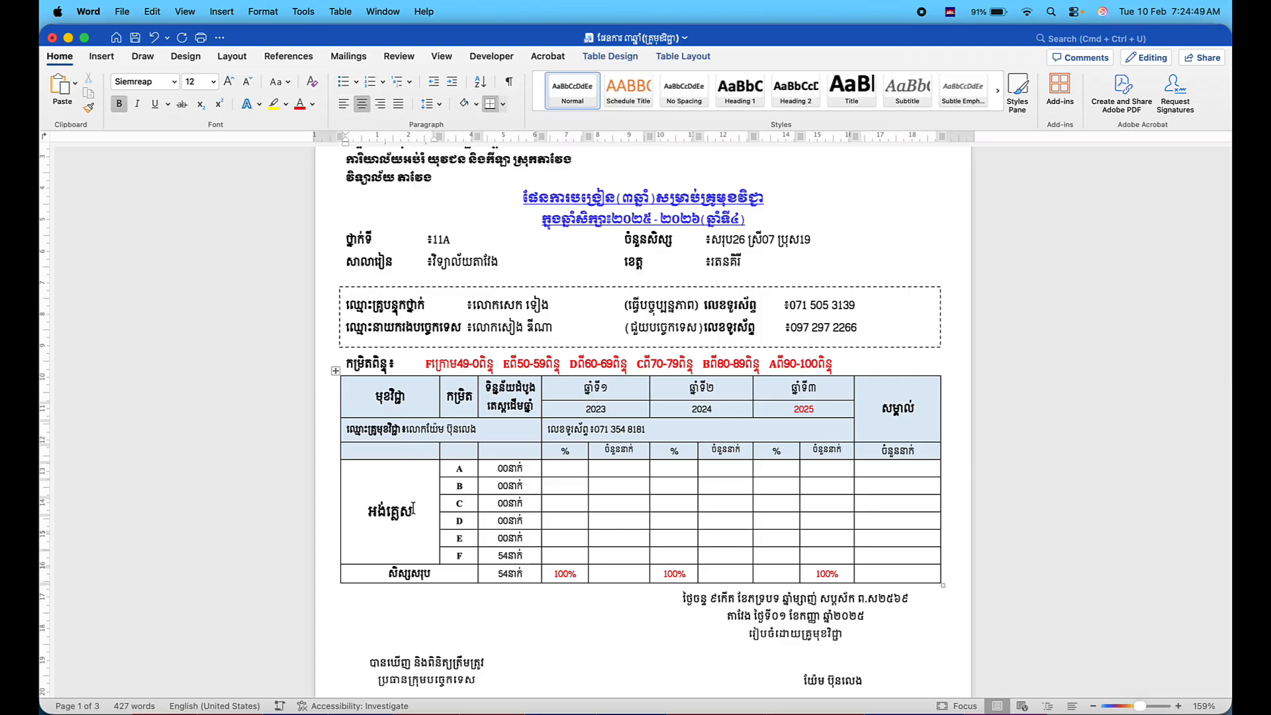
{"action": "scroll", "coordinate": [413, 509], "scroll_direction": "up", "scroll_amount": 3}
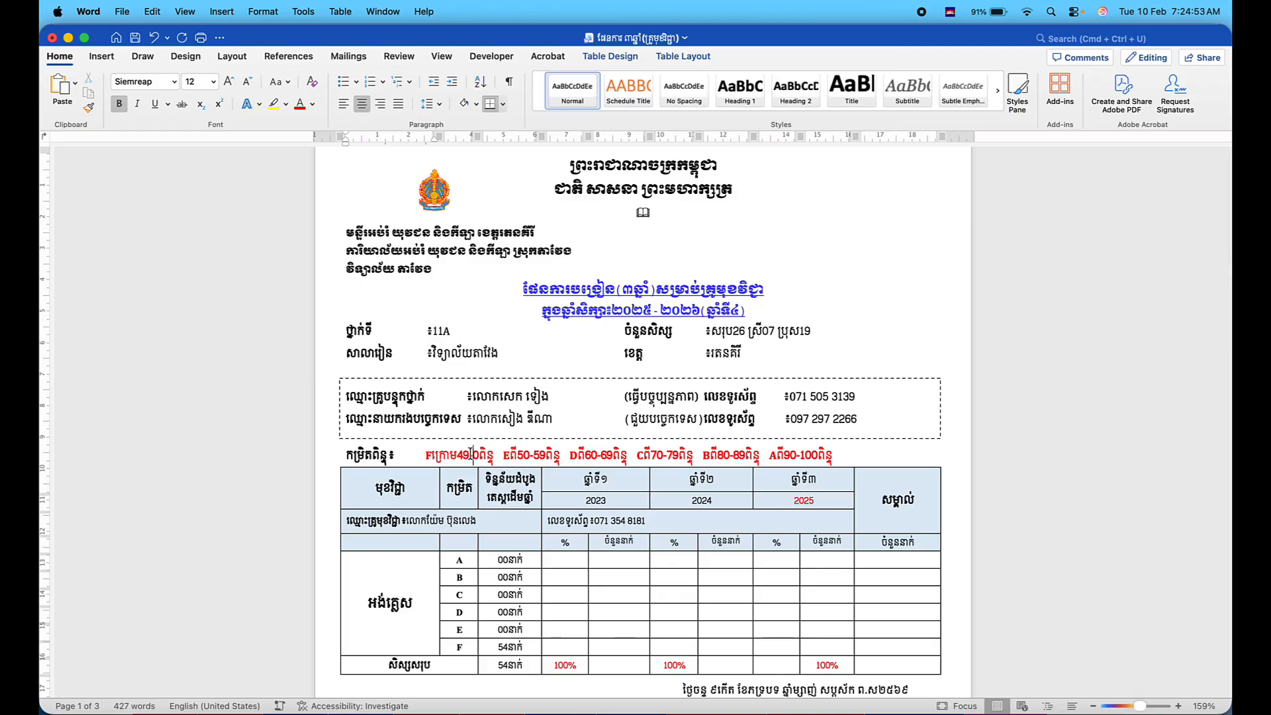
{"action": "left_click", "coordinate": [470, 455]}
{"action": "left_click", "coordinate": [482, 455]}
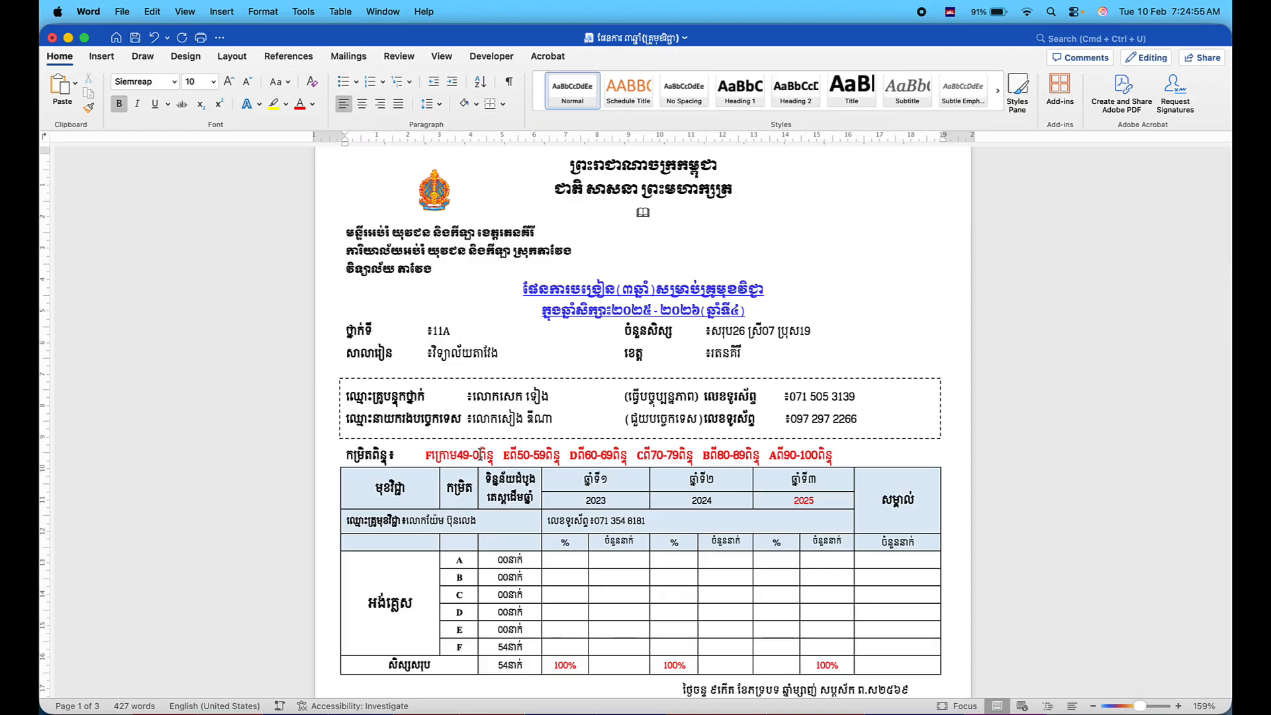
{"action": "key", "text": "BackSpace"}
{"action": "key", "text": "BackSpace"}
{"action": "key", "text": "BackSpace"}
{"action": "key", "text": "BackSpace"}
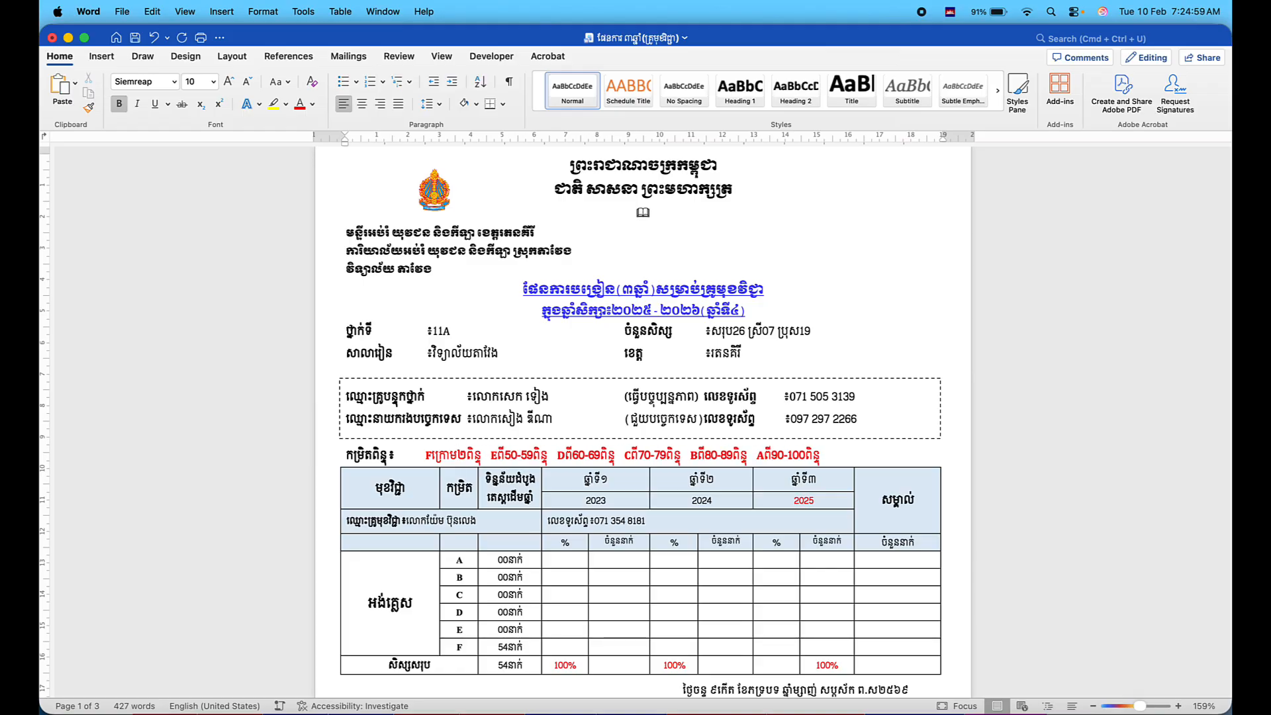
{"action": "key", "text": "ctrl+space"}
{"action": "type", "text": "0-2"}
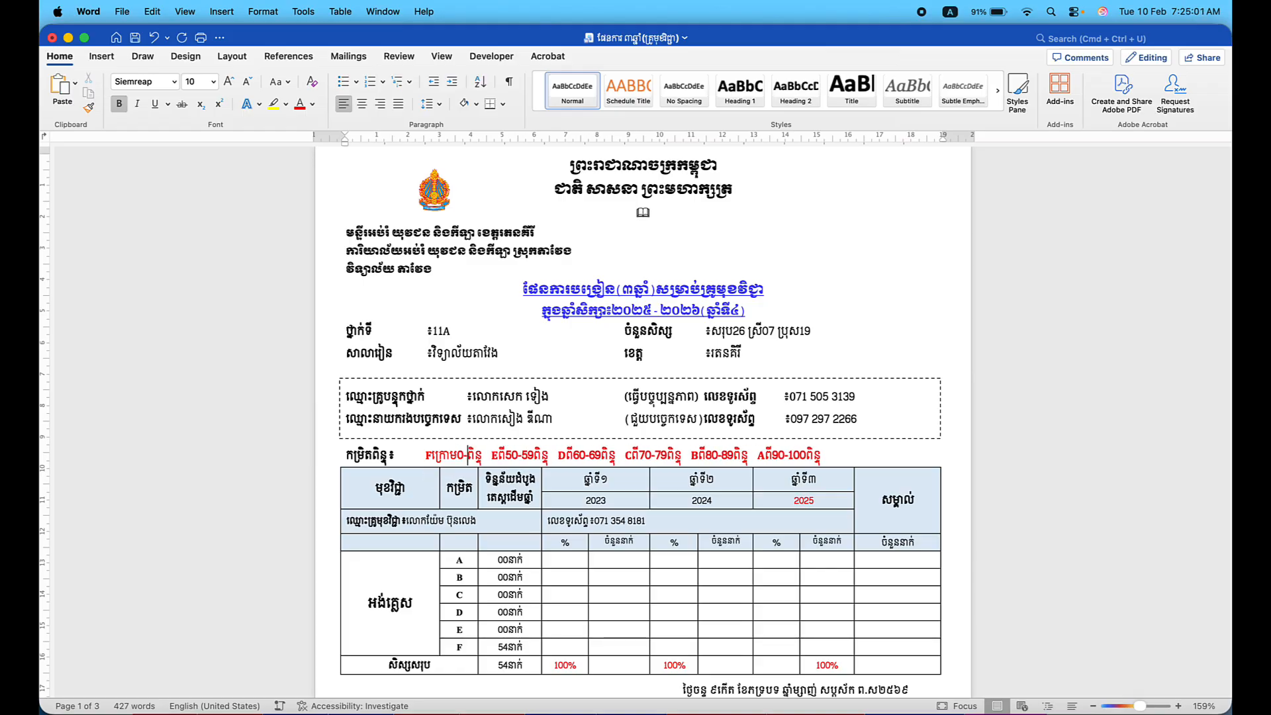
{"action": "type", "text": "4"}
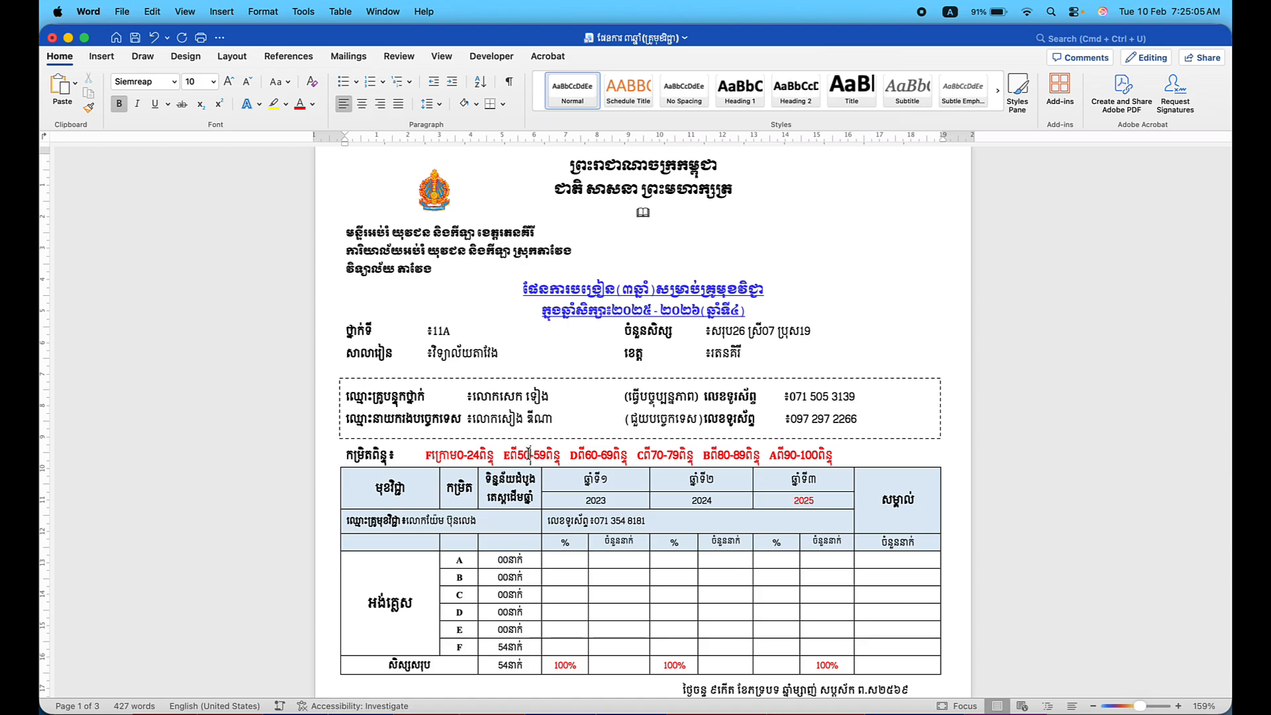
Change grade E to 25-29 and grade D to 30-34.
{"action": "left_click", "coordinate": [530, 454]}
{"action": "key", "text": "BackSpace"}
{"action": "key", "text": "BackSpace"}
{"action": "type", "text": "25"}
{"action": "key", "text": "Right"}
{"action": "key", "text": "Right"}
{"action": "key", "text": "Right"}
{"action": "key", "text": "BackSpace"}
{"action": "key", "text": "BackSpace"}
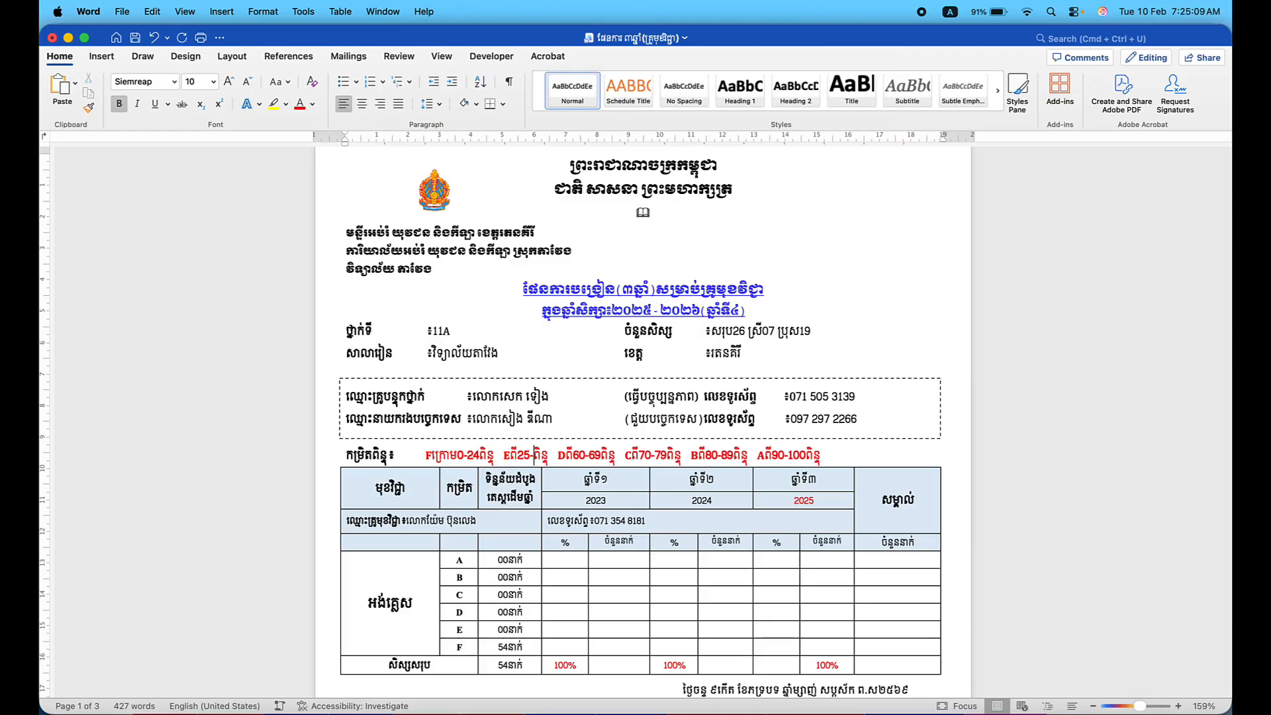
{"action": "type", "text": "29"}
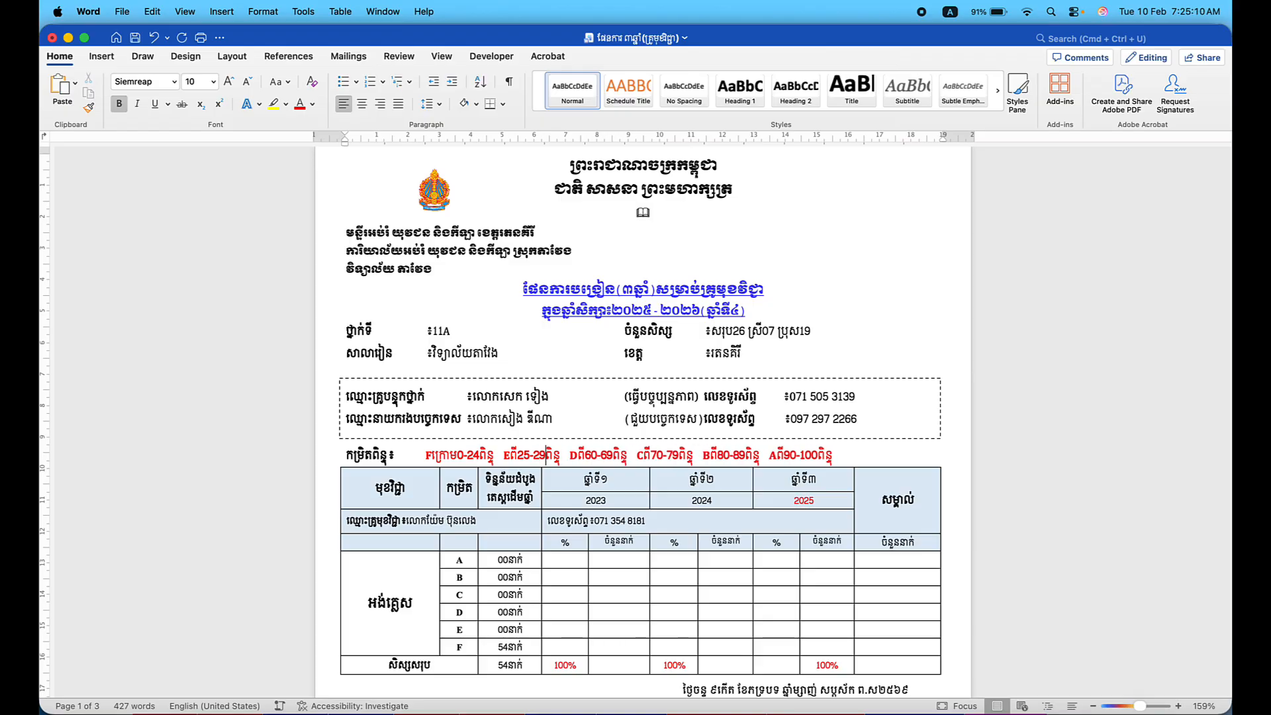
{"action": "left_click", "coordinate": [598, 455]}
{"action": "key", "text": "BackSpace"}
{"action": "key", "text": "BackSpace"}
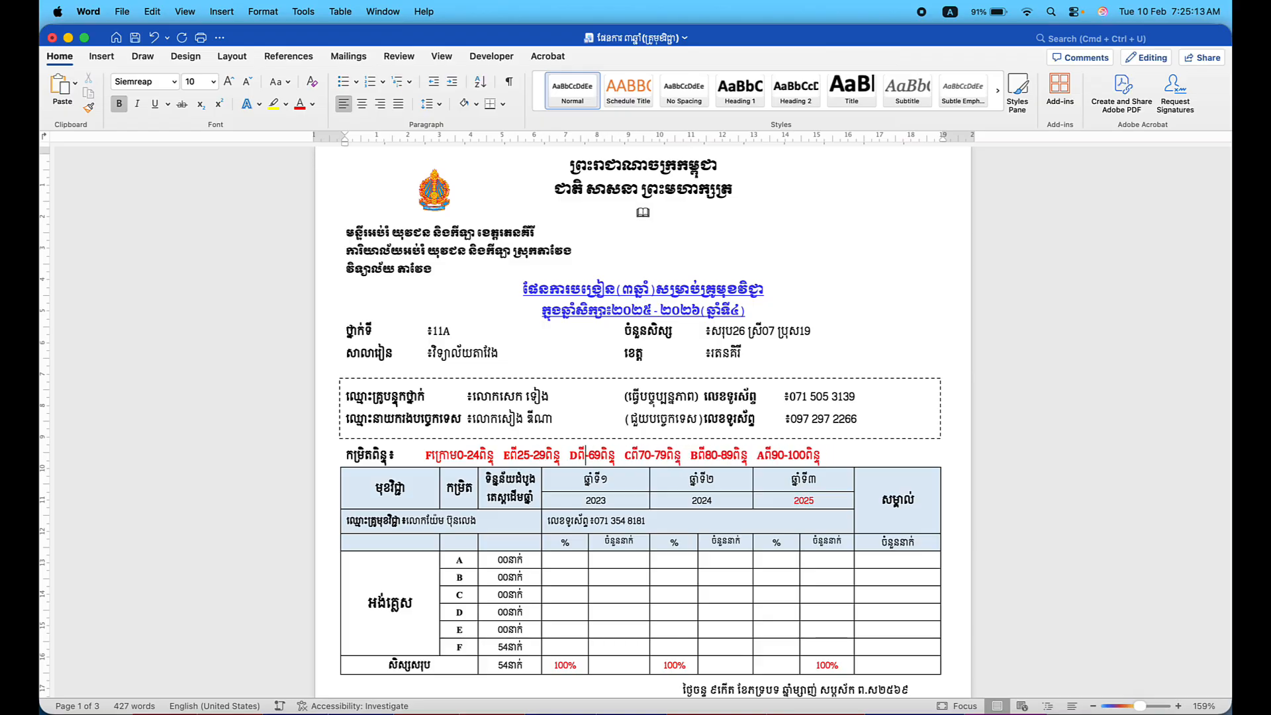
{"action": "type", "text": "30"}
{"action": "left_click", "coordinate": [611, 455]}
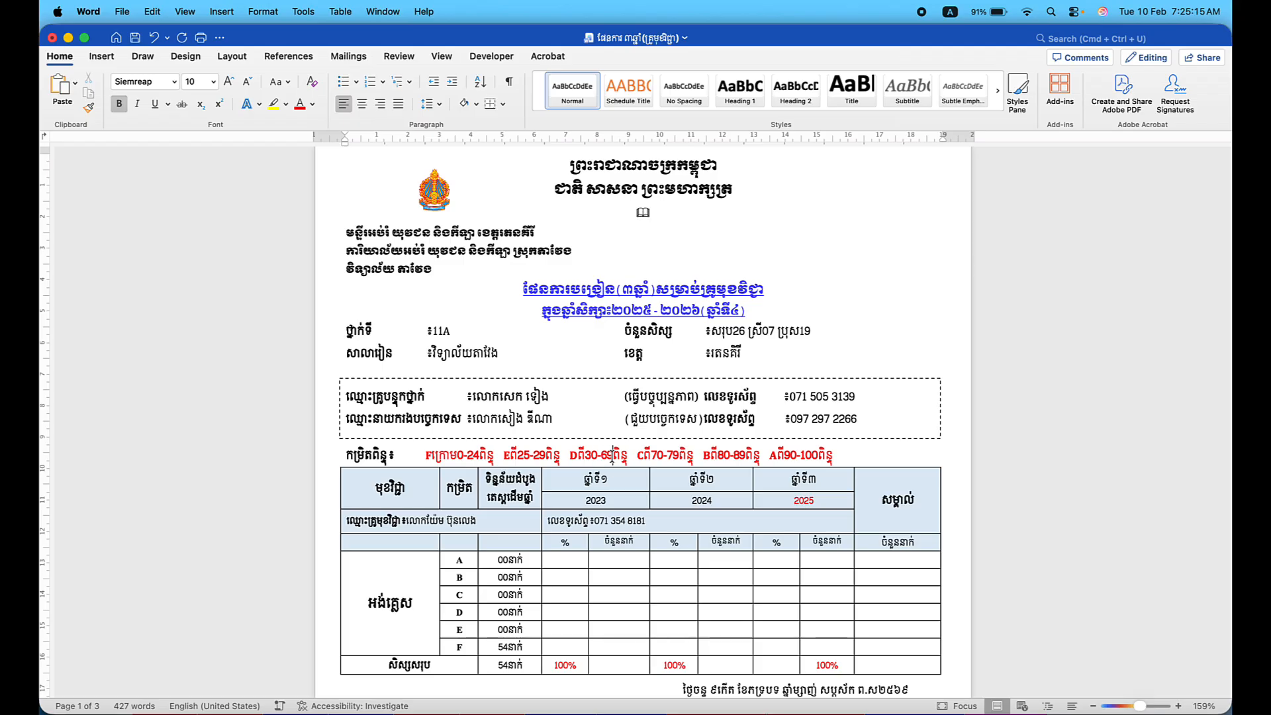
{"action": "key", "text": "BackSpace"}
{"action": "key", "text": "BackSpace"}
{"action": "type", "text": "34"}
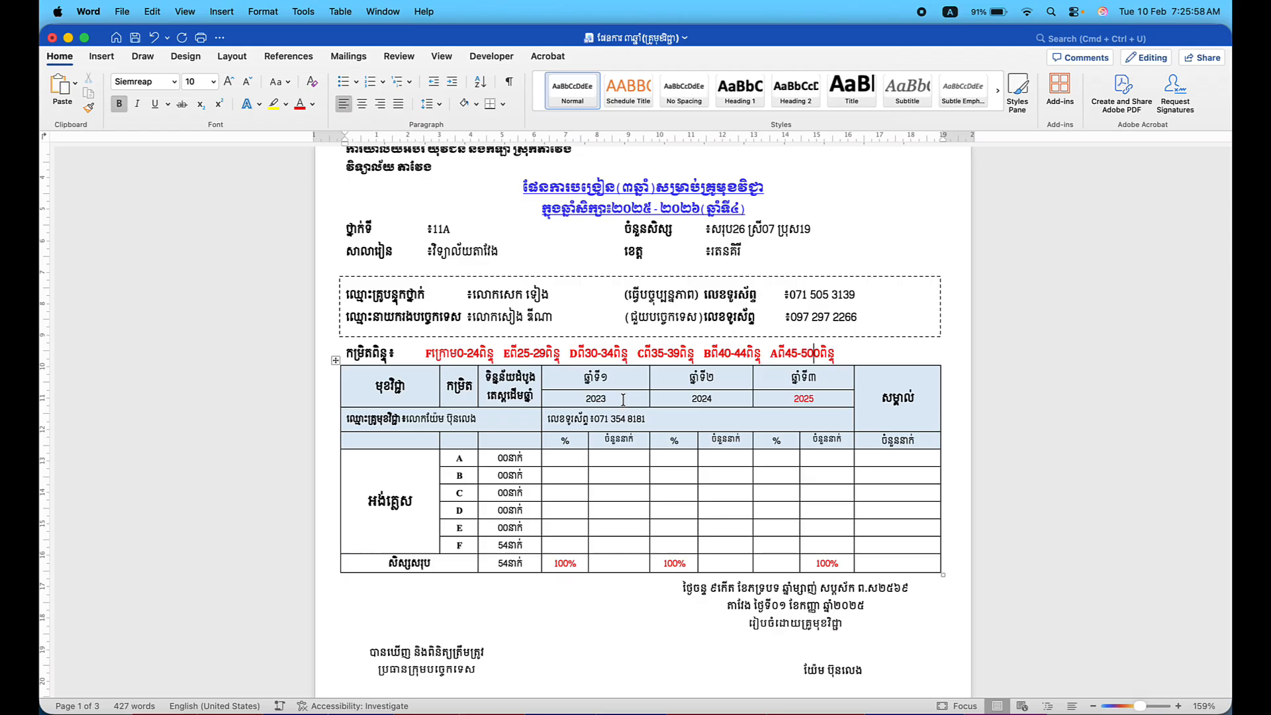
Replace 54 with 26 in the English table's row F count and the total students cell.
{"action": "scroll", "coordinate": [412, 421], "scroll_direction": "down", "scroll_amount": 2}
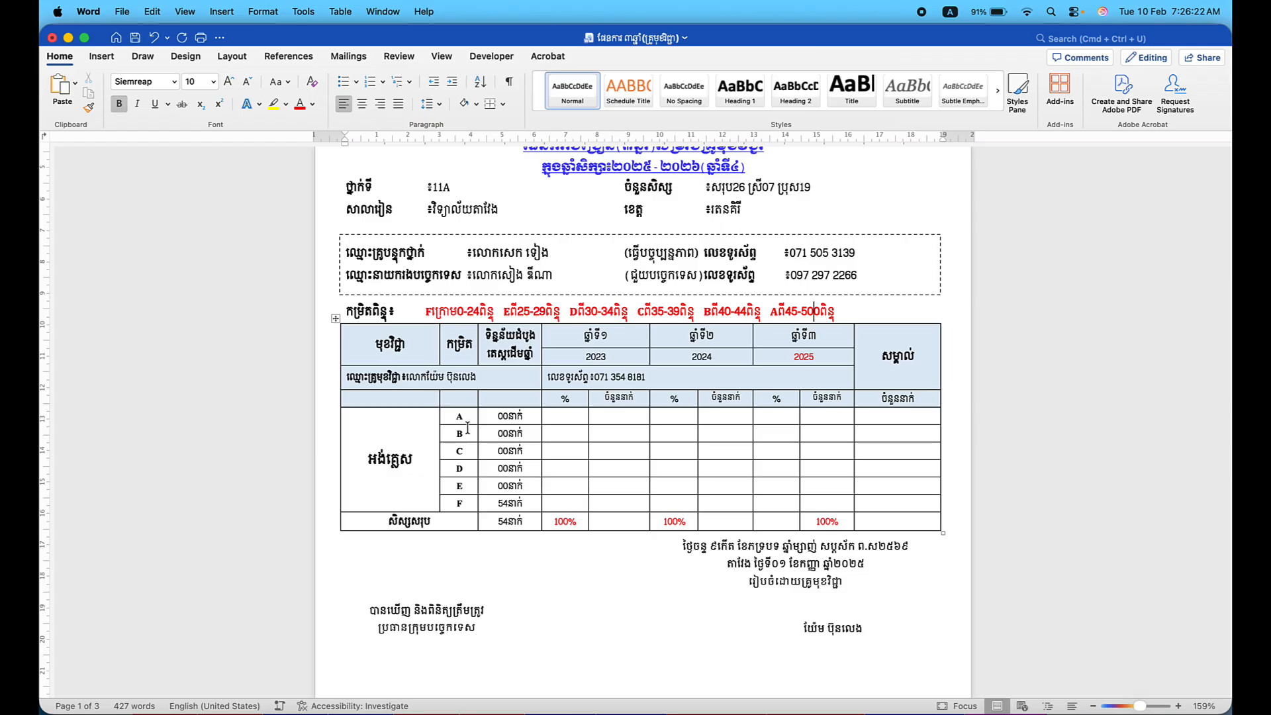
{"action": "left_click", "coordinate": [408, 452]}
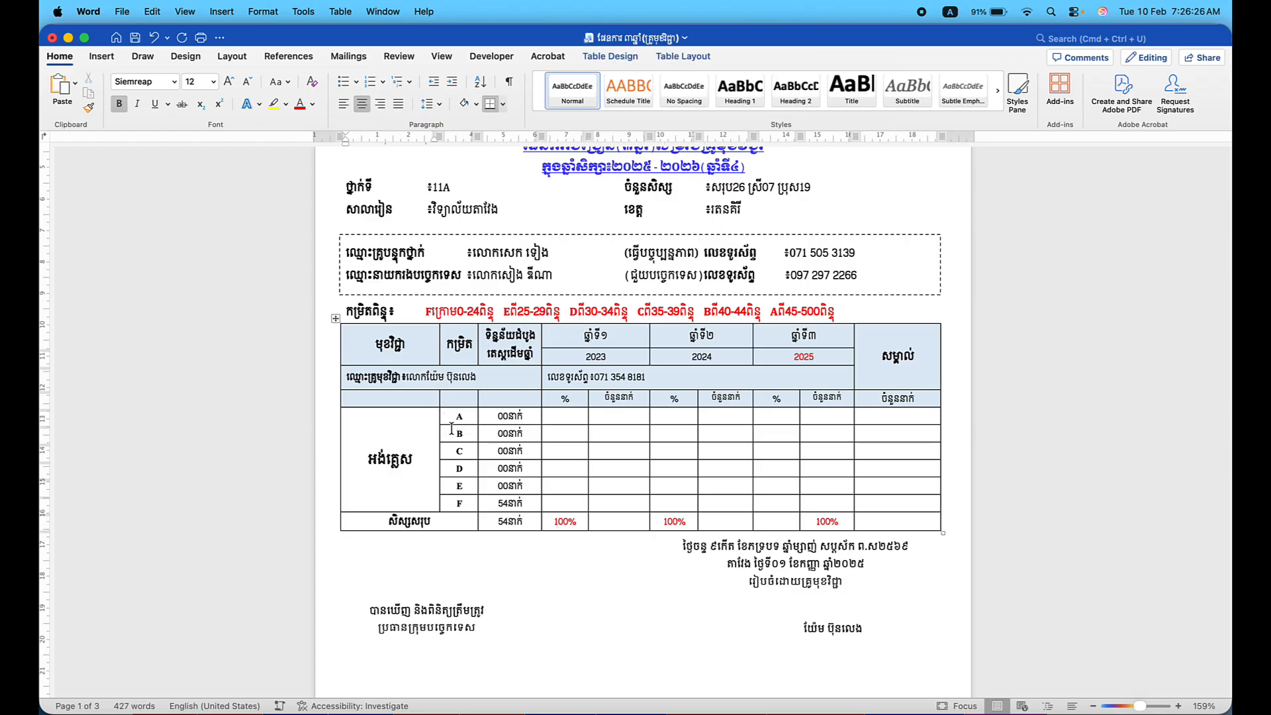
{"action": "left_click_drag", "start_coordinate": [457, 415], "coordinate": [459, 504]}
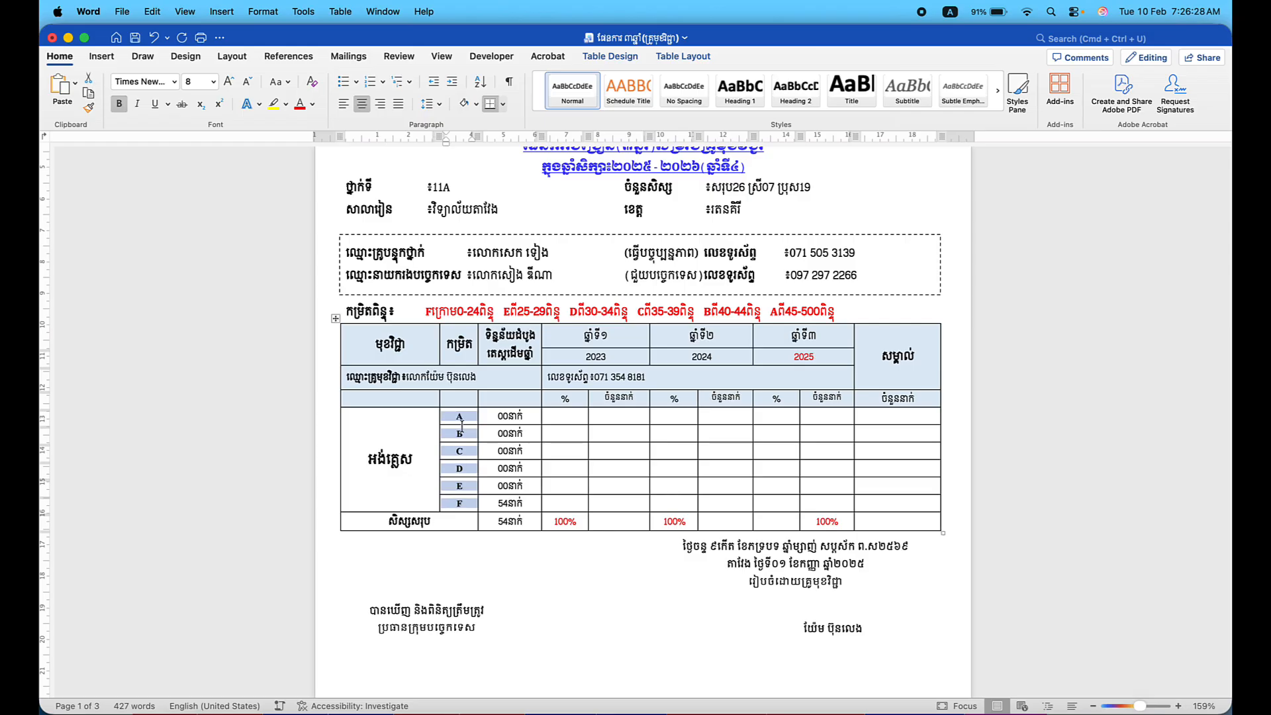
{"action": "left_click", "coordinate": [500, 416]}
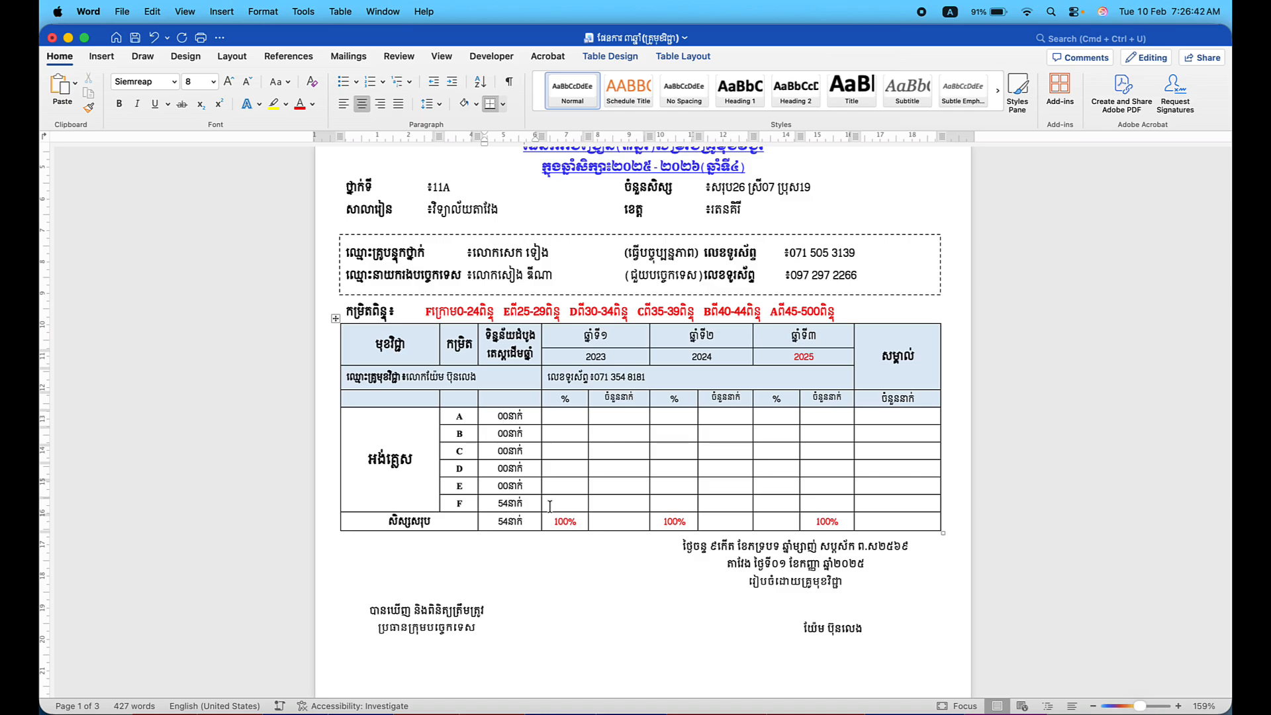
{"action": "key", "text": "BackSpace"}
{"action": "key", "text": "BackSpace"}
{"action": "type", "text": "26"}
{"action": "key", "text": "Down"}
{"action": "key", "text": "BackSpace"}
{"action": "key", "text": "BackSpace"}
{"action": "type", "text": "26"}
Renumber the three year column headings to ឆ្នាំទី៤, ឆ្នាំទី៥ and ឆ្នាំទី៦.
{"action": "left_click", "coordinate": [620, 331]}
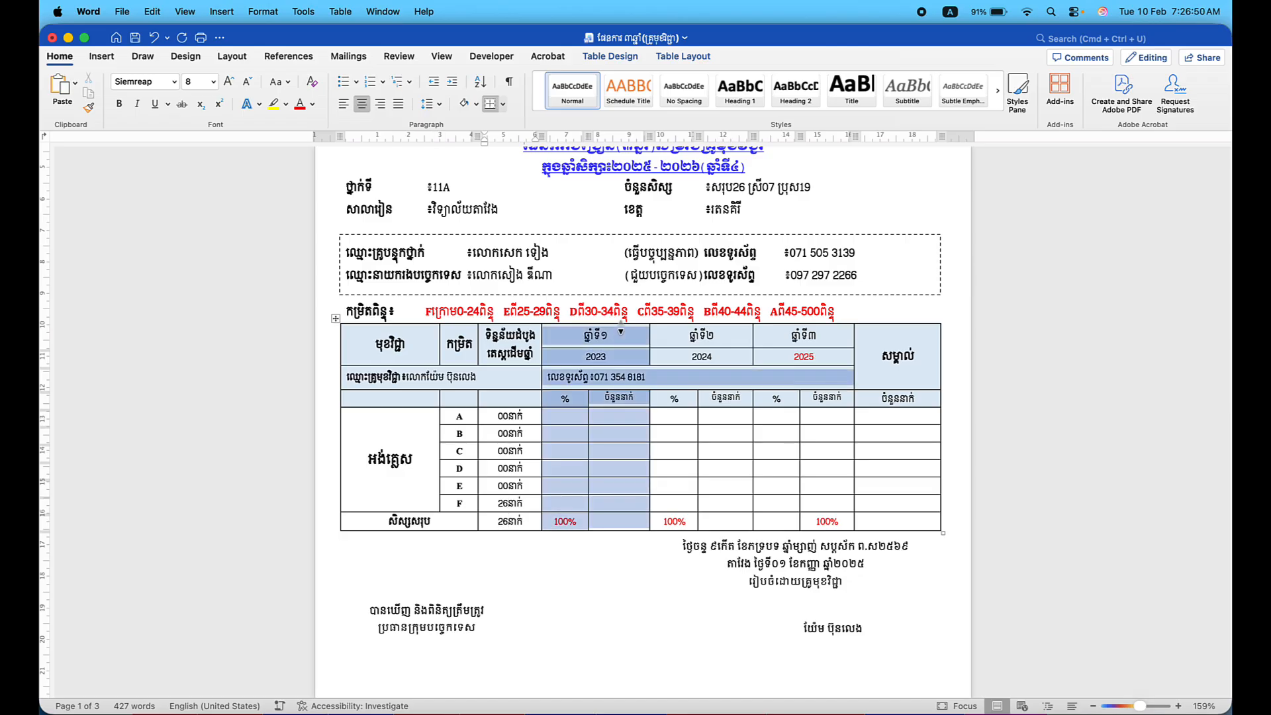
{"action": "left_click", "coordinate": [616, 331]}
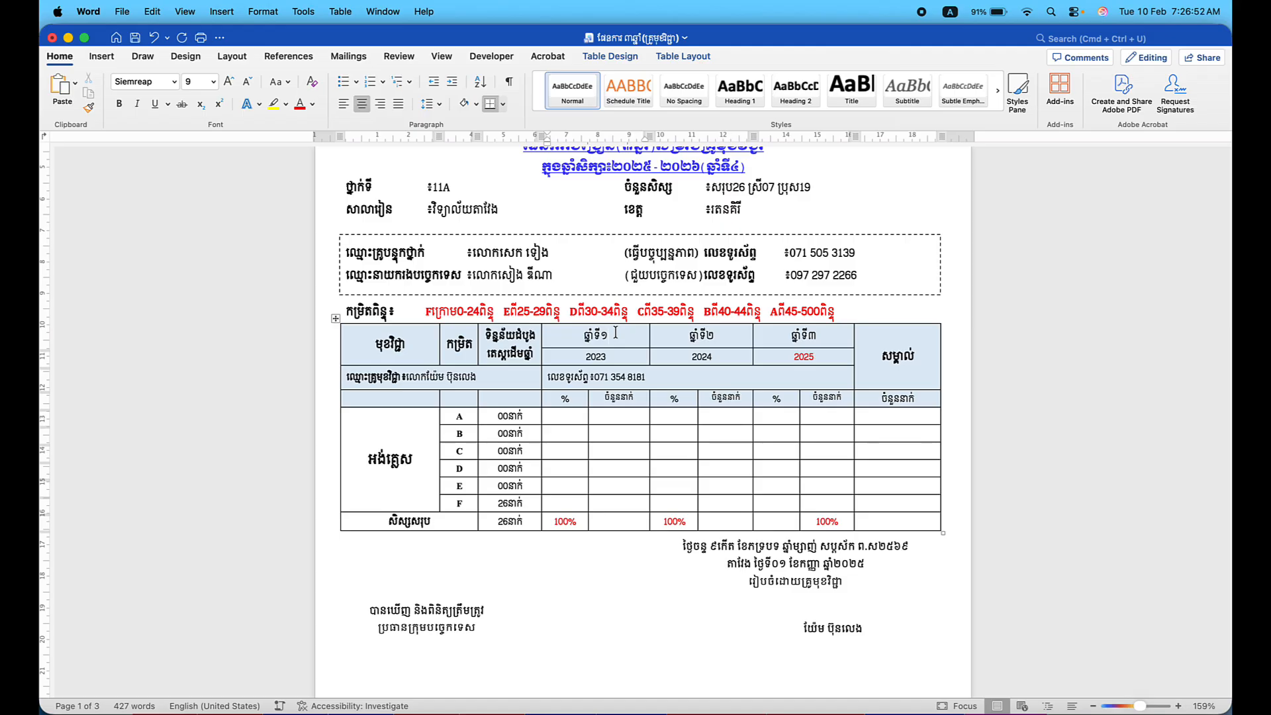
{"action": "key", "text": "BackSpace"}
{"action": "key", "text": "ctrl+space"}
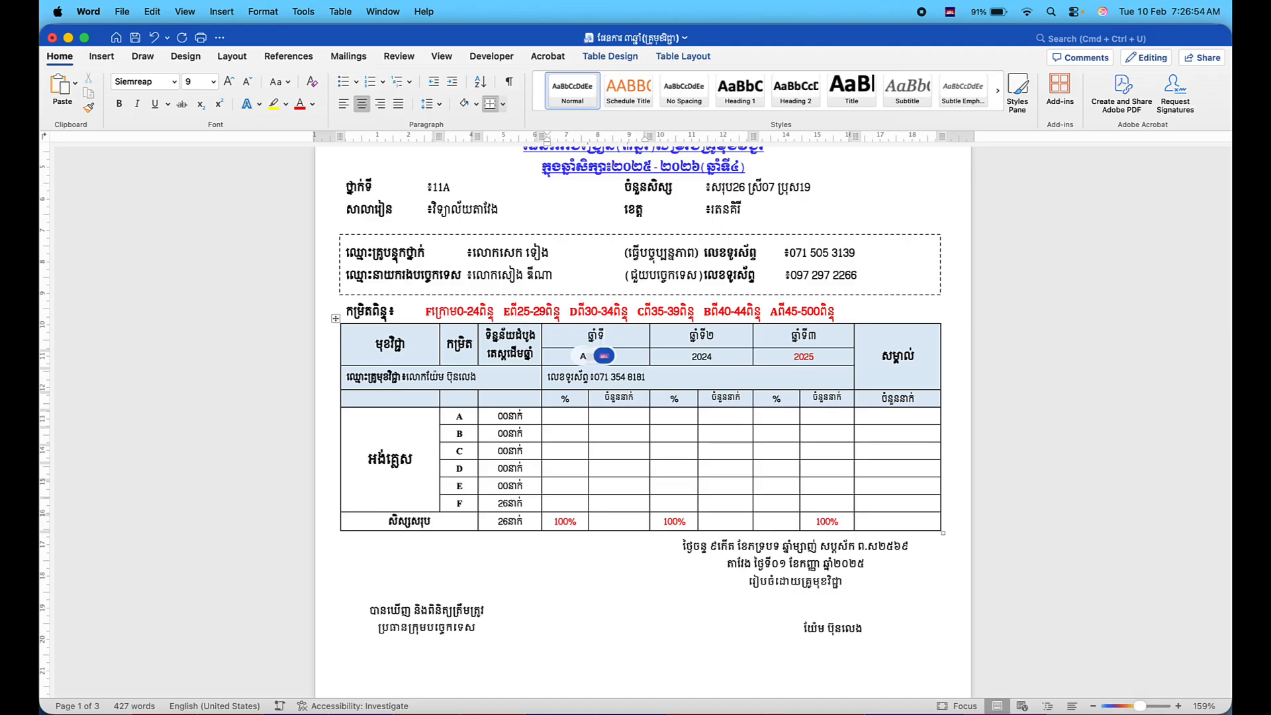
{"action": "type", "text": "៤"}
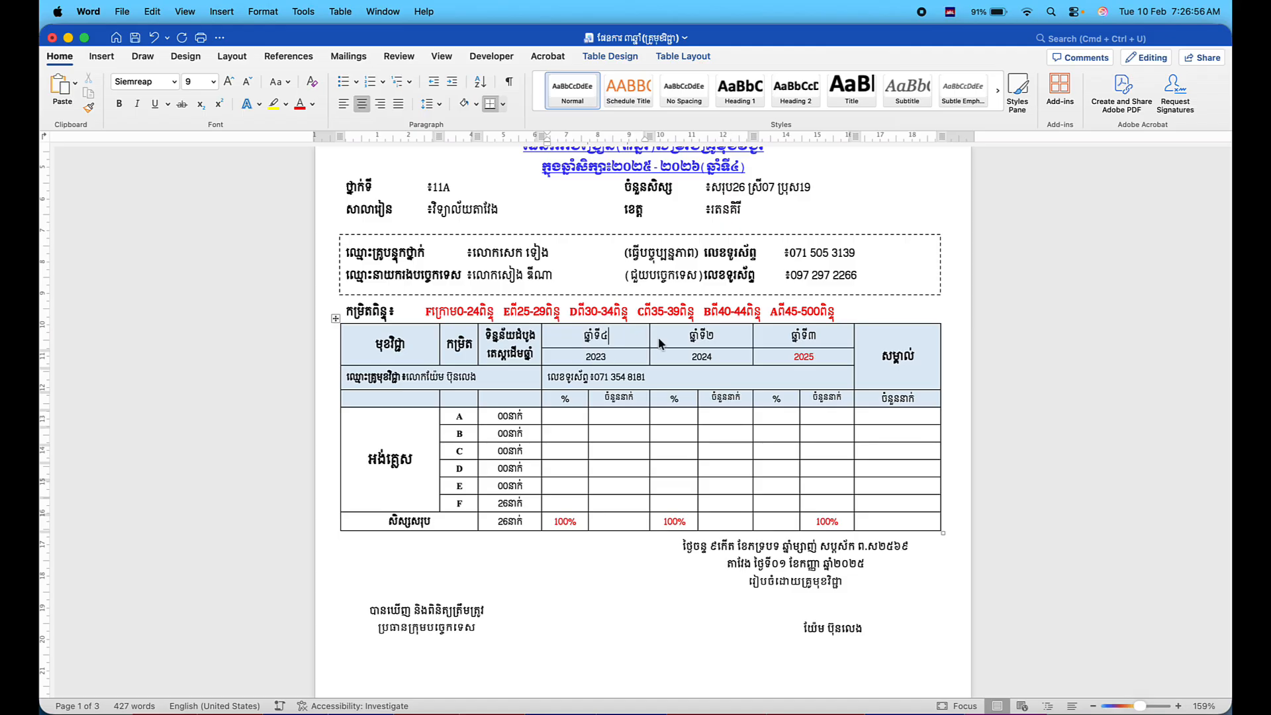
{"action": "left_click", "coordinate": [720, 338]}
{"action": "key", "text": "BackSpace"}
{"action": "type", "text": "៥"}
{"action": "left_click", "coordinate": [829, 342]}
{"action": "key", "text": "BackSpace"}
{"action": "type", "text": "៦"}
Change the column years 2023, 2024, 2025 to 2026, 2027, 2028.
{"action": "left_click", "coordinate": [614, 351]}
{"action": "key", "text": "ctrl+space"}
{"action": "key", "text": "BackSpace"}
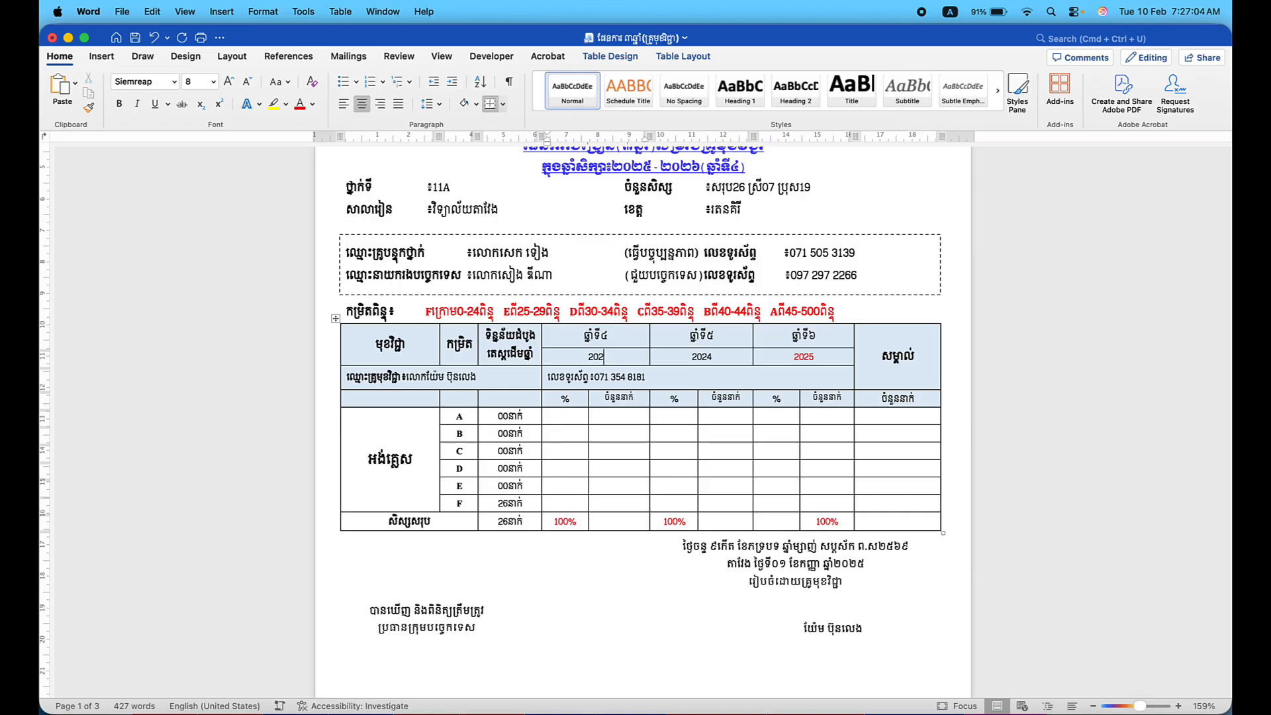
{"action": "type", "text": "6"}
{"action": "left_click", "coordinate": [724, 358]}
{"action": "key", "text": "BackSpace"}
{"action": "type", "text": "7"}
{"action": "left_click", "coordinate": [822, 353]}
{"action": "key", "text": "BackSpace"}
{"action": "type", "text": "8"}
Place the caret in row A's 2026 percentage cell of the results table.
{"action": "left_click", "coordinate": [554, 415]}
{"action": "scroll", "coordinate": [554, 415], "scroll_direction": "down", "scroll_amount": 1}
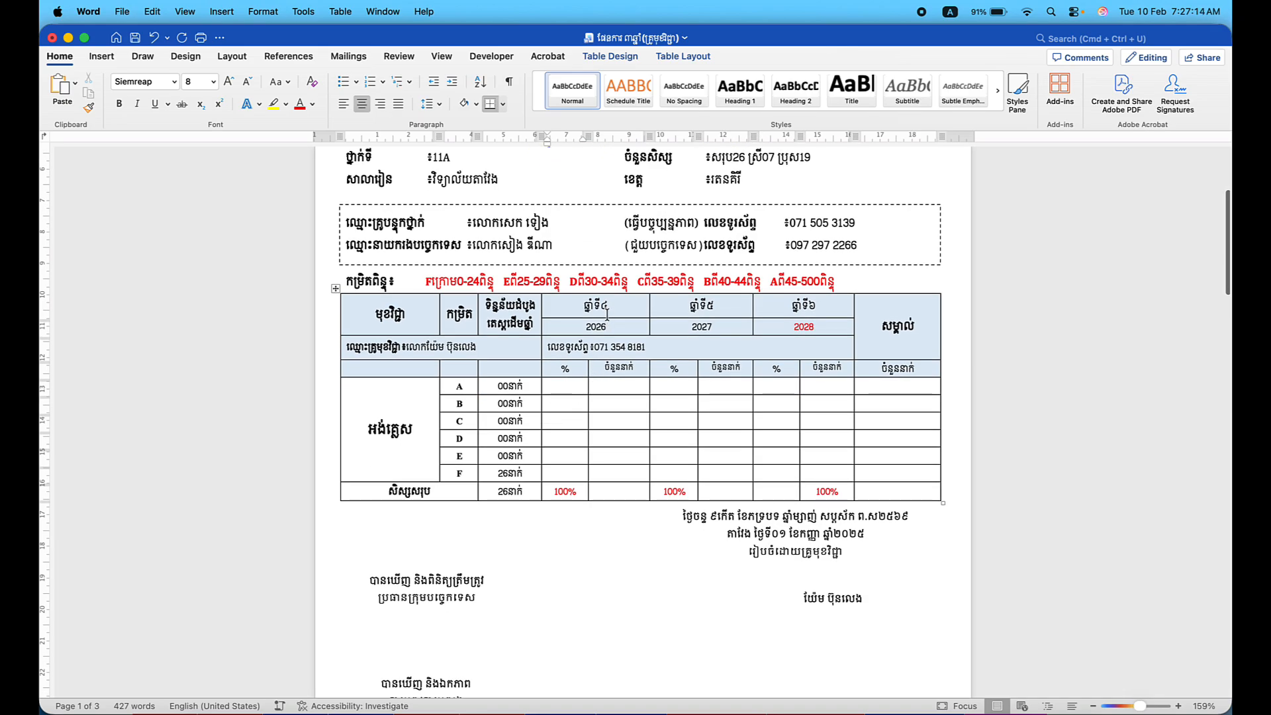
{"action": "left_click", "coordinate": [566, 386]}
{"action": "scroll", "coordinate": [573, 395], "scroll_direction": "down", "scroll_amount": 1}
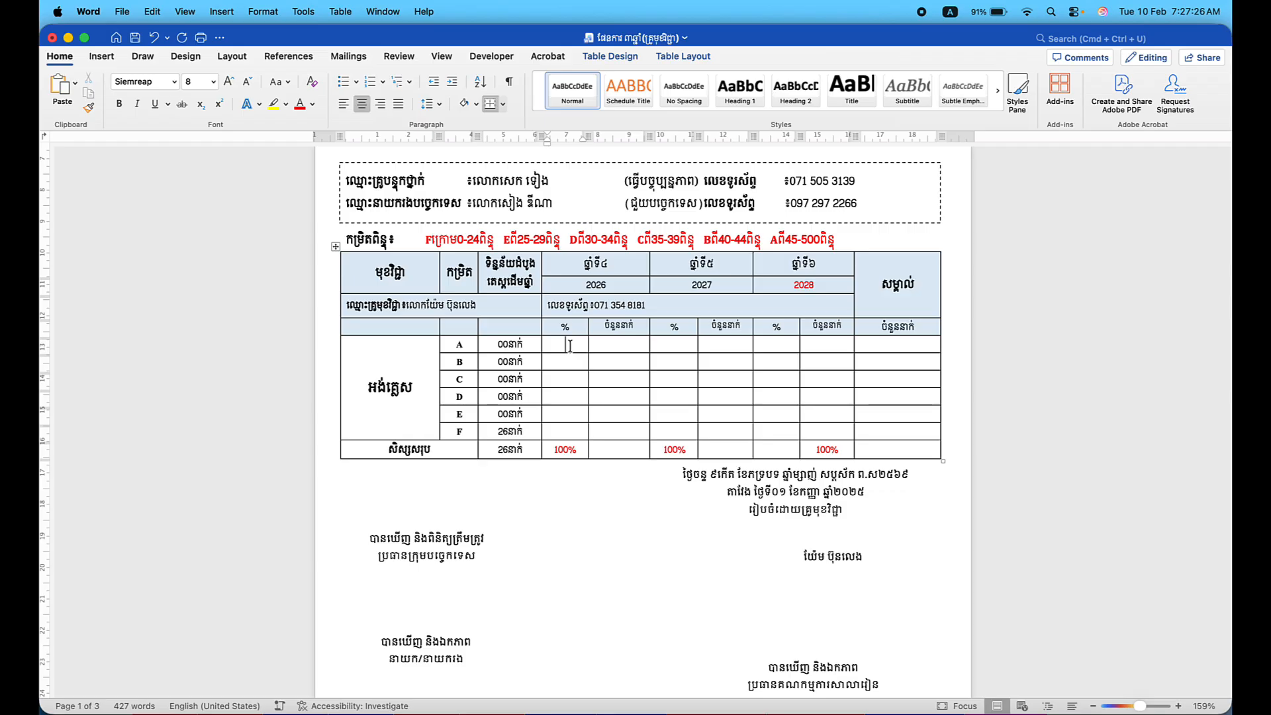
{"action": "scroll", "coordinate": [569, 346], "scroll_direction": "up", "scroll_amount": 3}
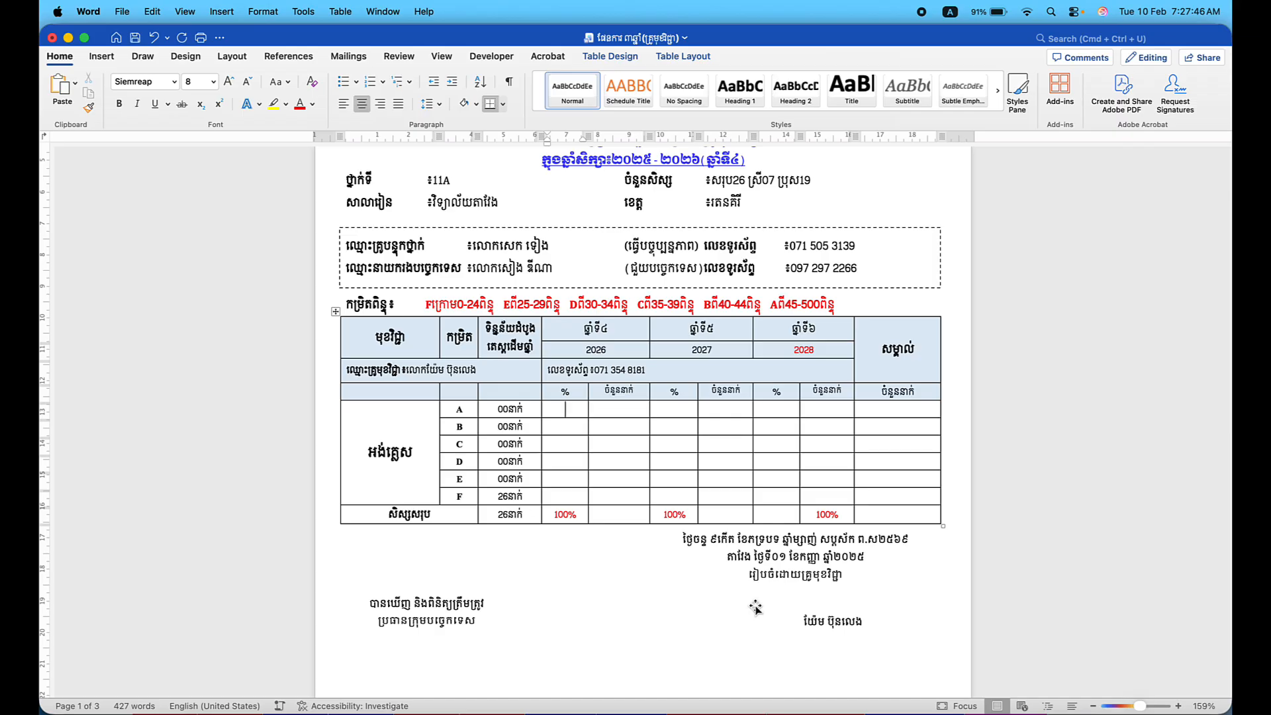
In the 11A summary sheet, set P15's target to ឆ្នាំទី៤ and select the percentages P18:P23.
{"action": "left_click", "coordinate": [711, 707]}
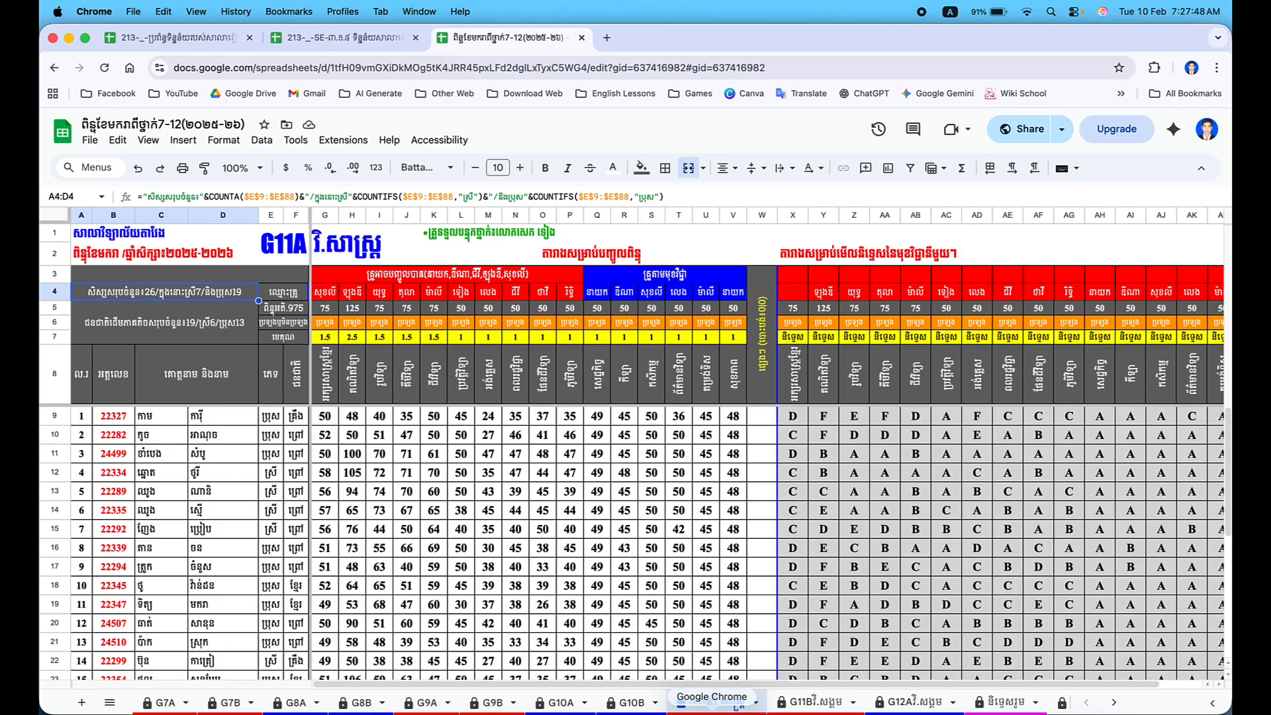
{"action": "left_click", "coordinate": [196, 44]}
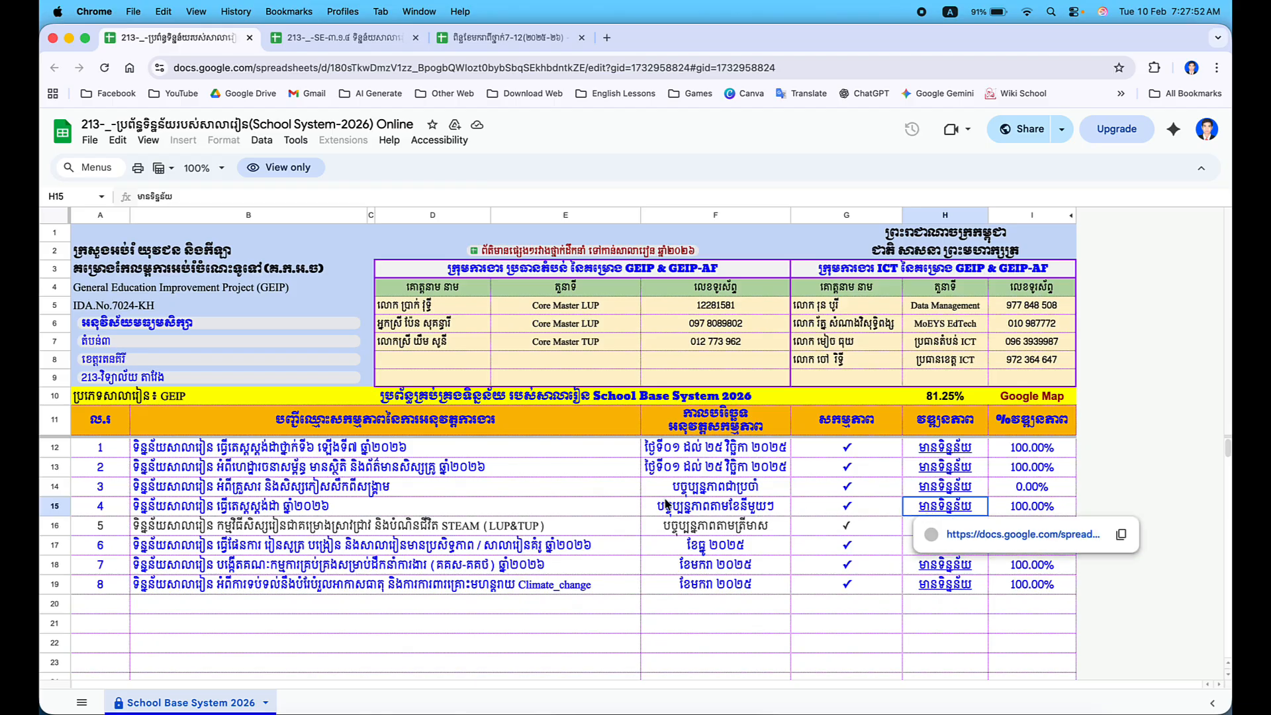
{"action": "left_click", "coordinate": [479, 513]}
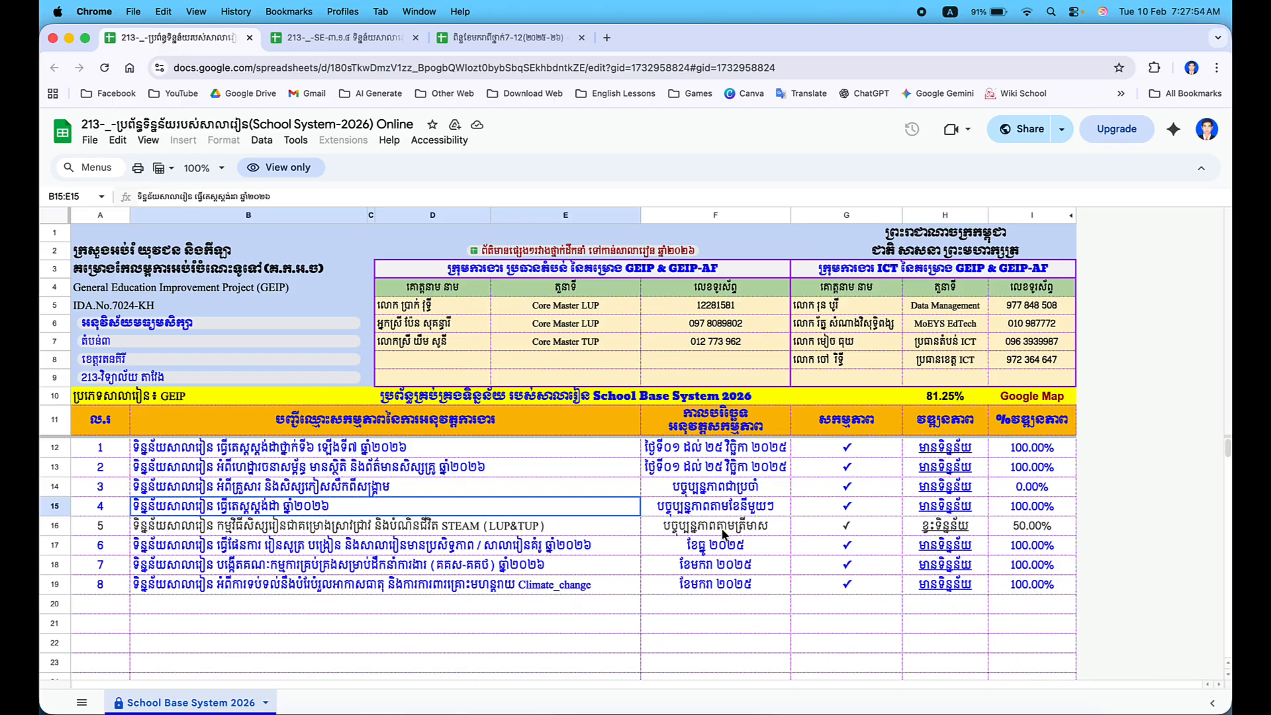
{"action": "left_click", "coordinate": [326, 37]}
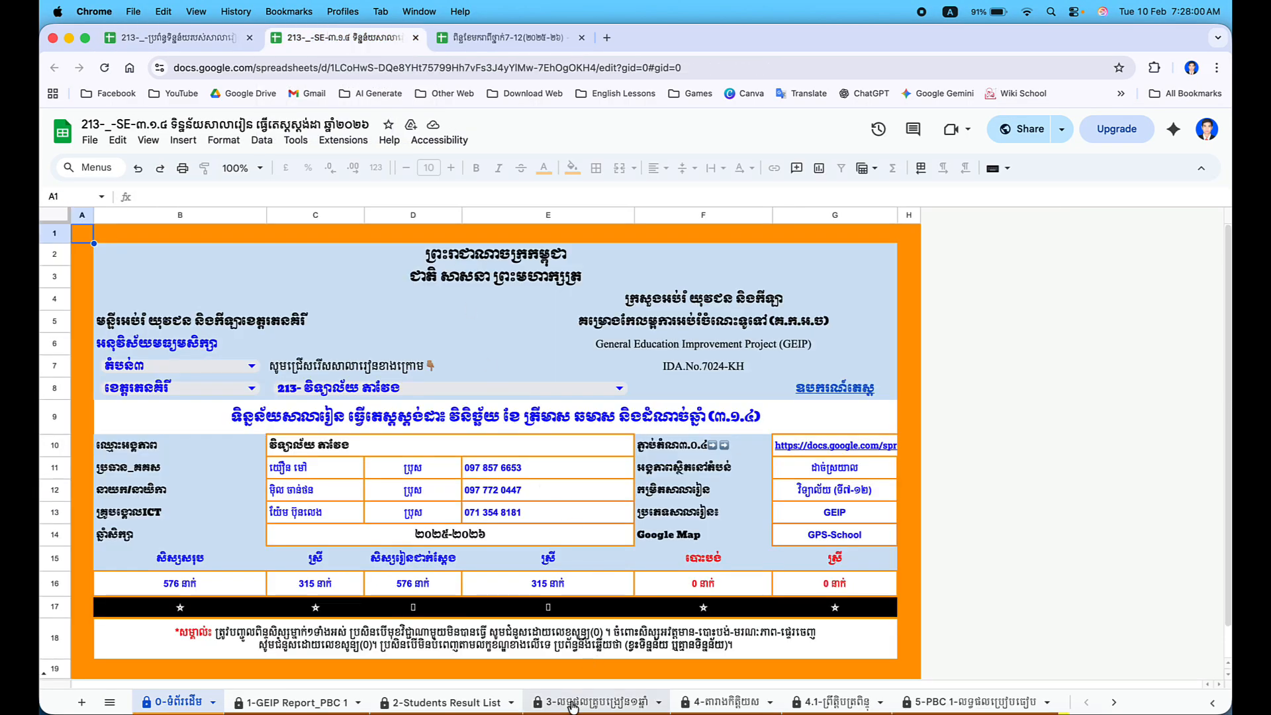
{"action": "left_click", "coordinate": [573, 707]}
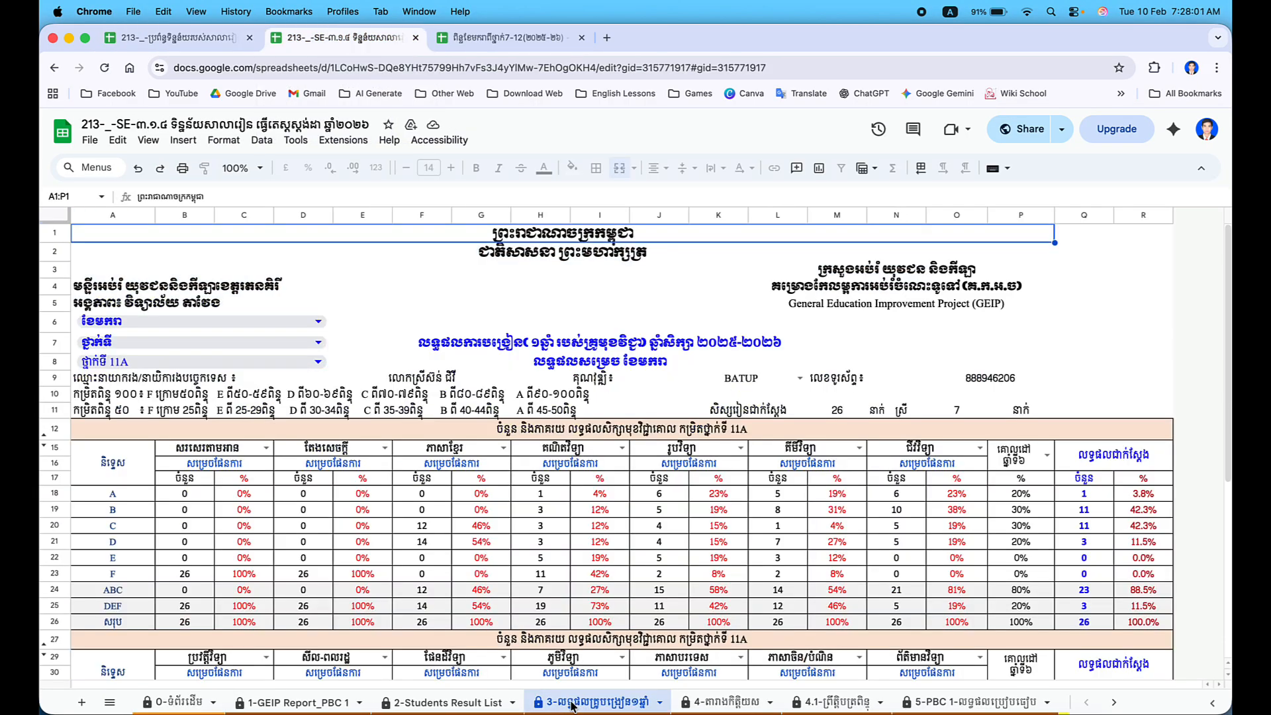
{"action": "left_click", "coordinate": [1046, 456]}
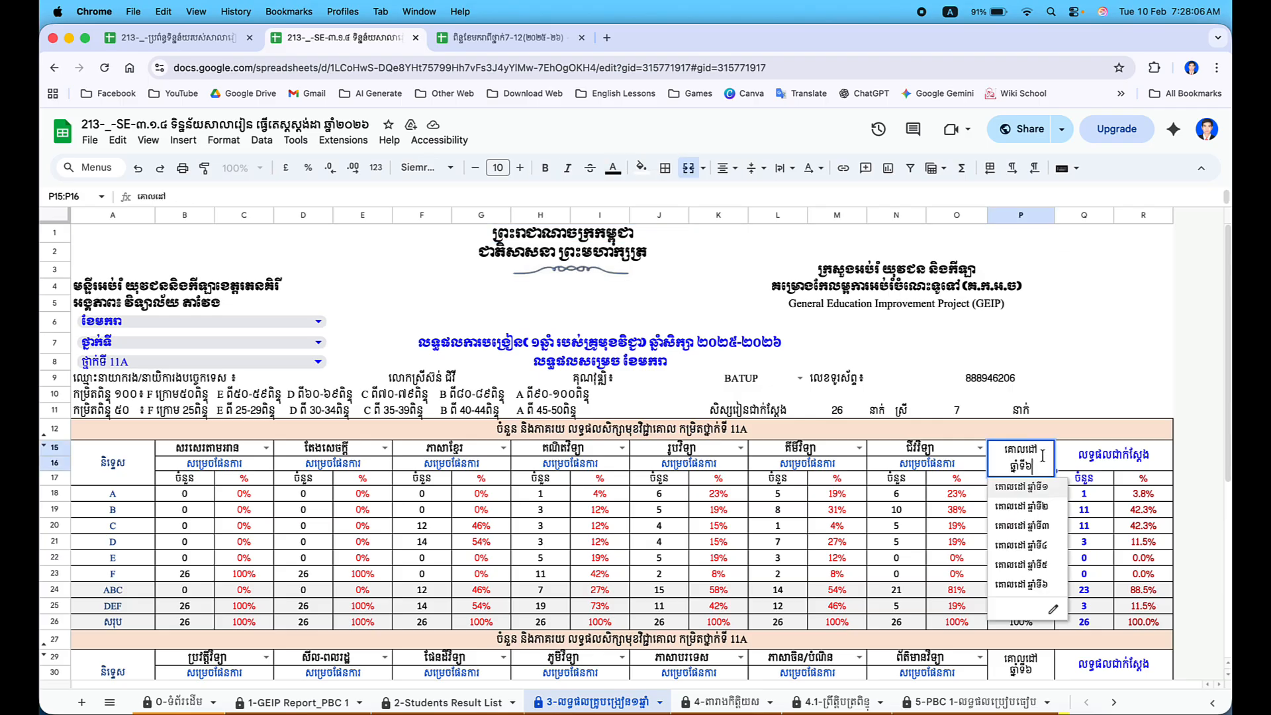
{"action": "left_click", "coordinate": [1029, 545]}
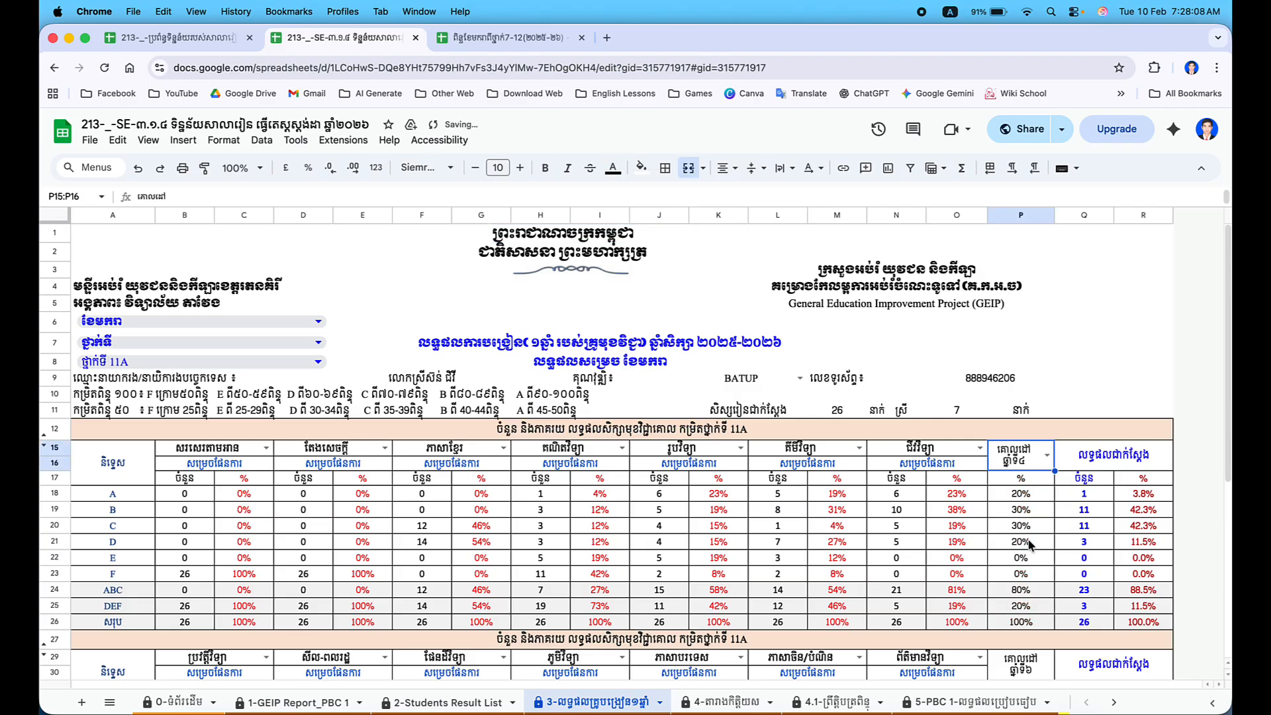
{"action": "left_click_drag", "start_coordinate": [1010, 494], "coordinate": [1020, 577]}
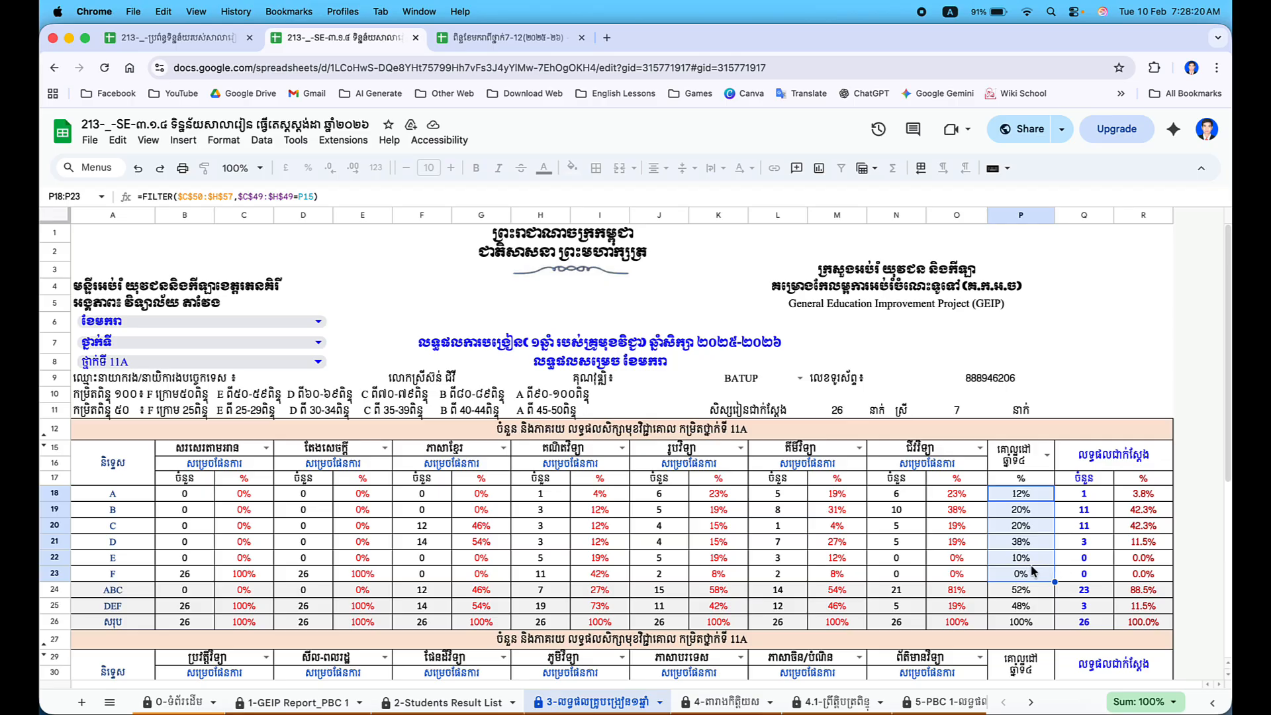
Paste the year 4 target percentages into Word's 2026 column for grades A-F.
{"action": "key", "text": "super+c"}
{"action": "key", "text": "ctrl+Up"}
{"action": "left_click", "coordinate": [443, 568]}
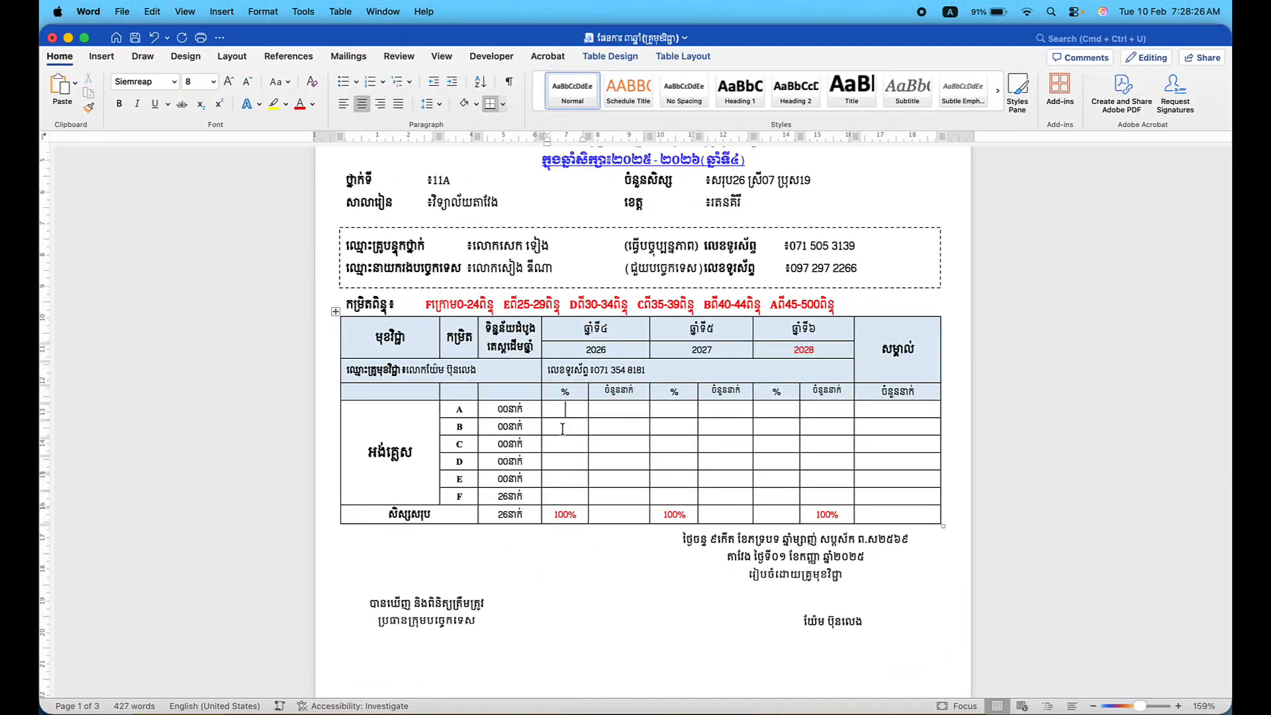
{"action": "left_click_drag", "start_coordinate": [562, 414], "coordinate": [563, 496]}
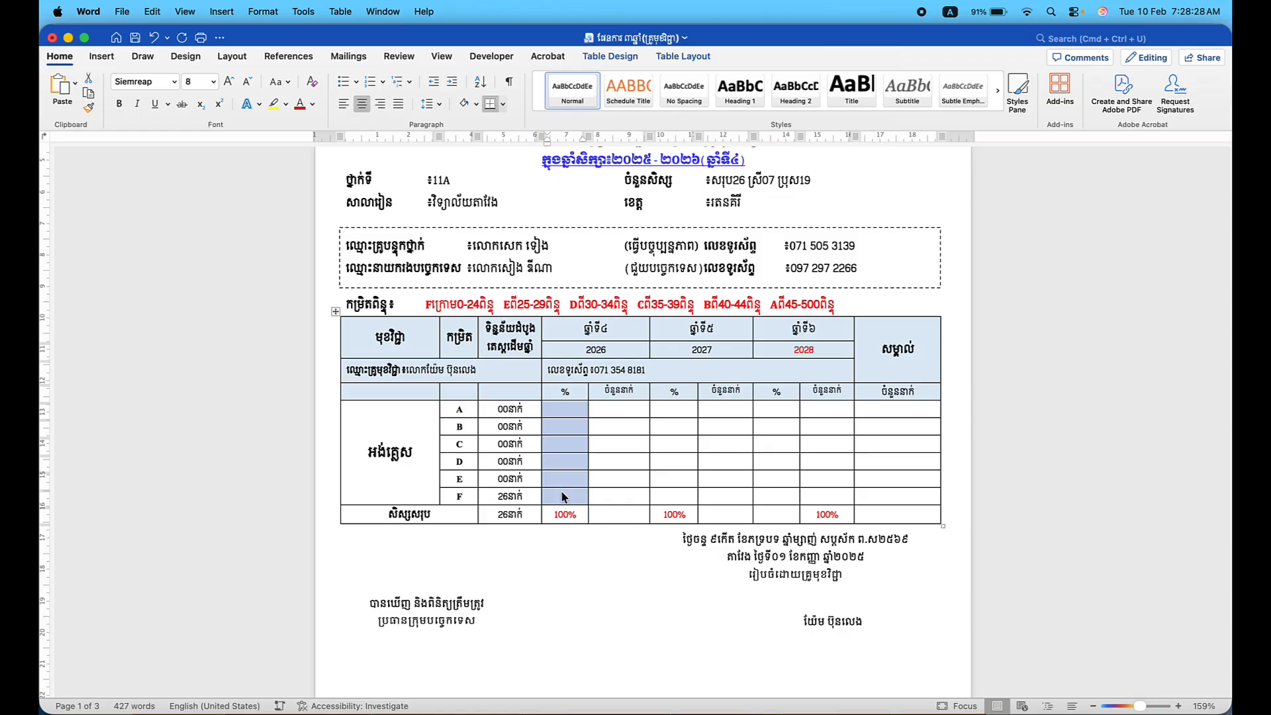
{"action": "key", "text": "super+v"}
Copy the year 5 targets into the 2027 column (16/25/25/29/5/0%).
{"action": "key", "text": "ctrl+Up"}
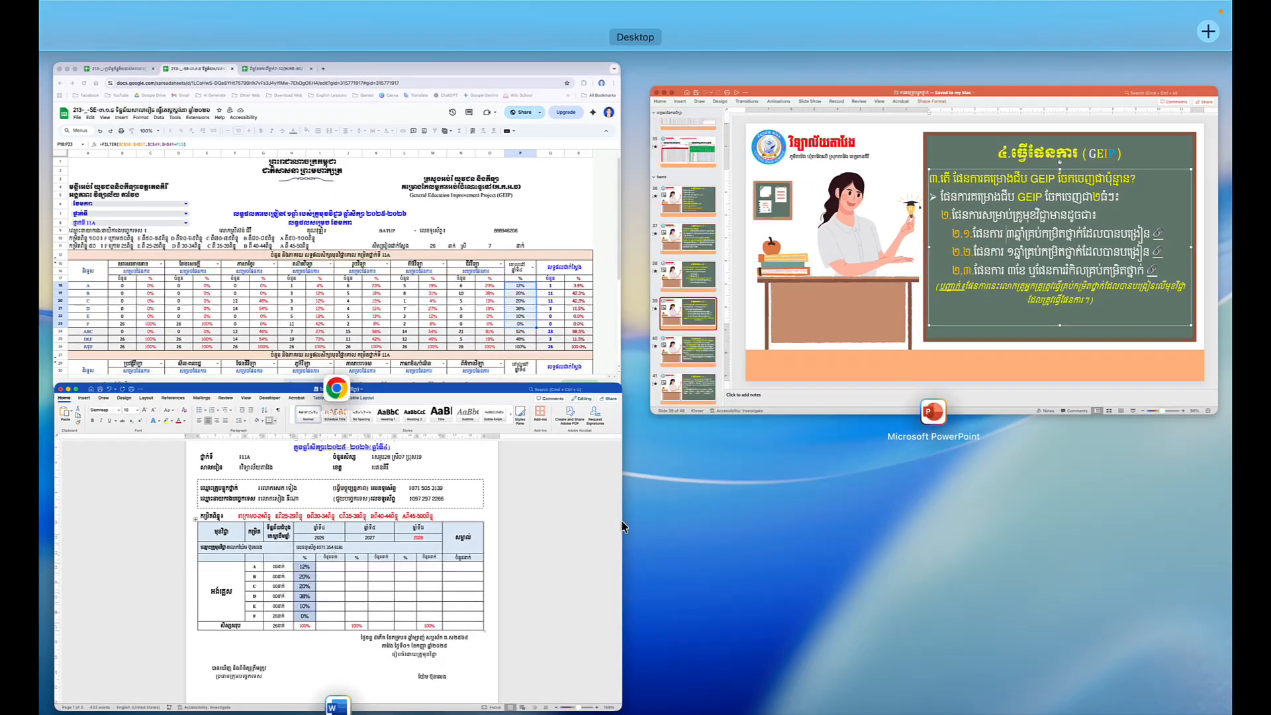
{"action": "left_click", "coordinate": [539, 351]}
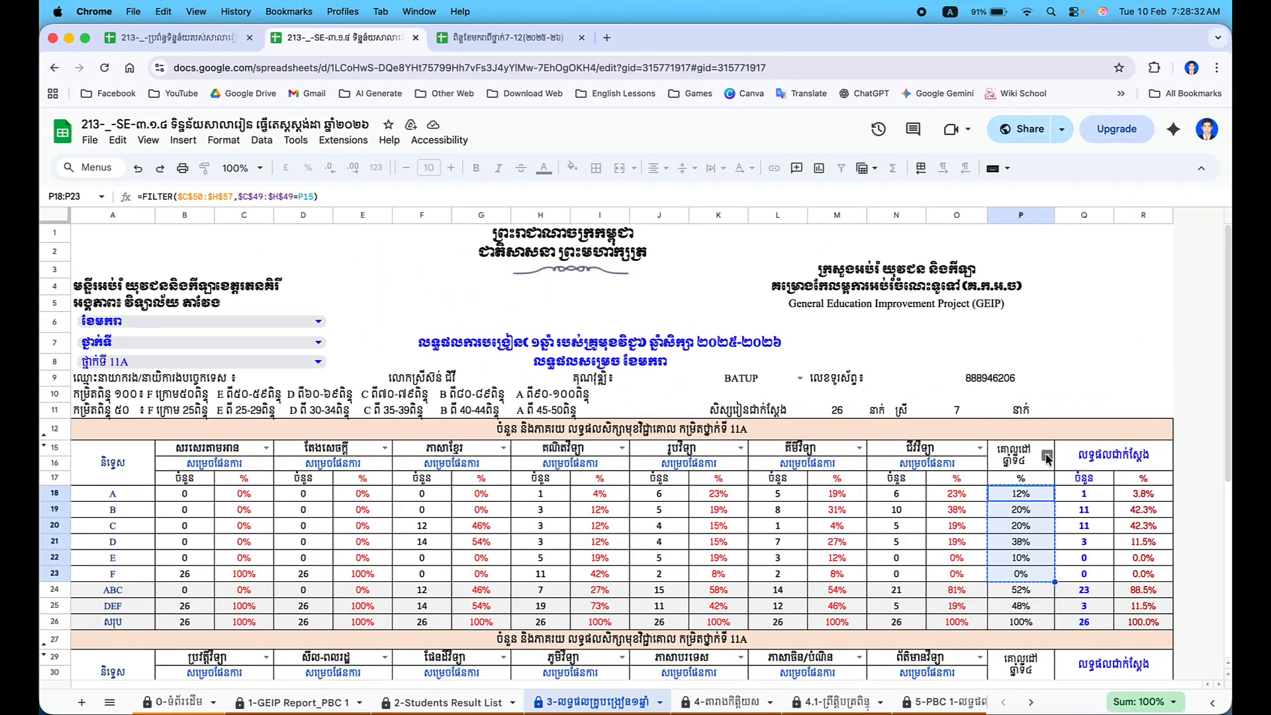
{"action": "left_click", "coordinate": [1047, 458]}
{"action": "left_click", "coordinate": [1024, 563]}
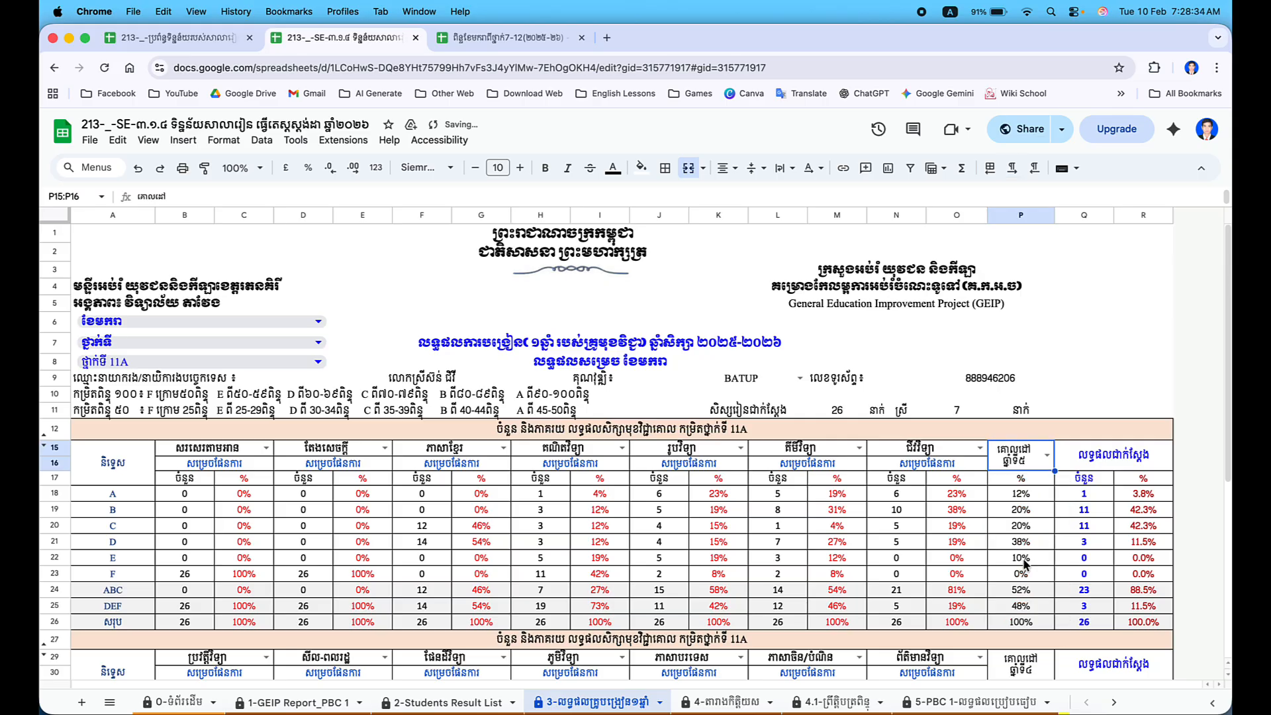
{"action": "left_click_drag", "start_coordinate": [1022, 493], "coordinate": [1020, 581]}
{"action": "key", "text": "super+c"}
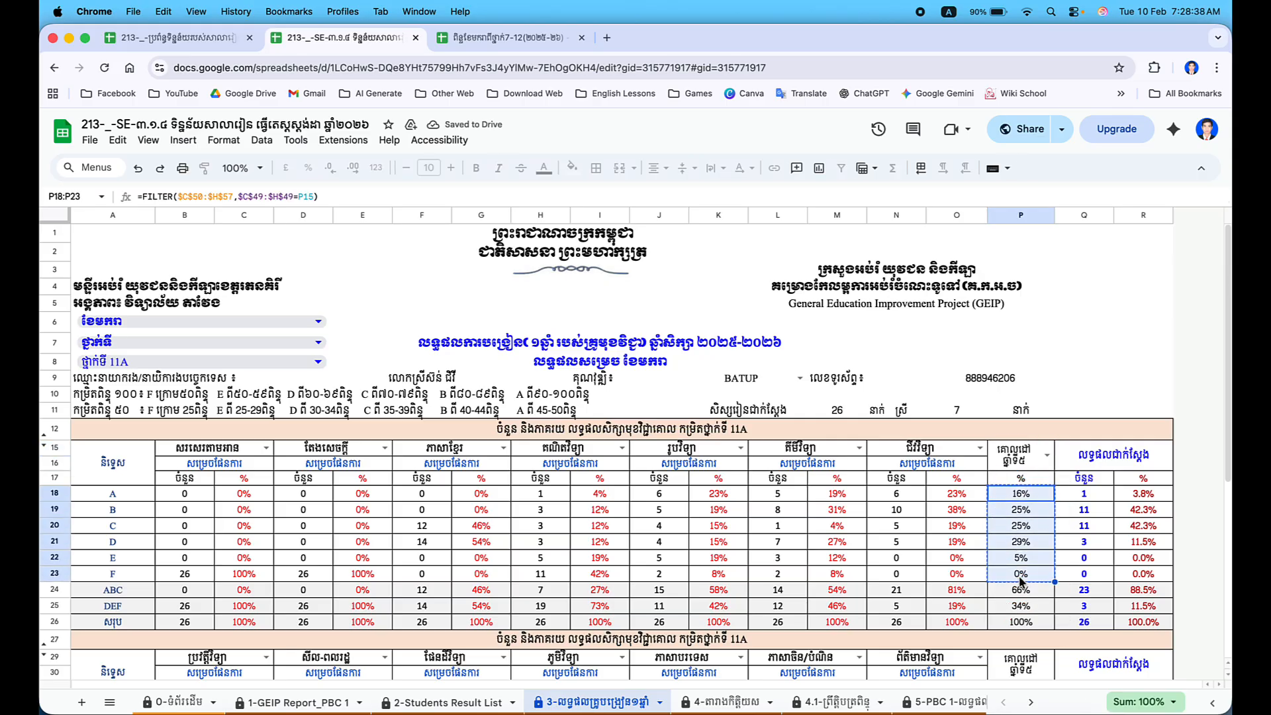
{"action": "key", "text": "ctrl+Up"}
{"action": "left_click", "coordinate": [803, 546]}
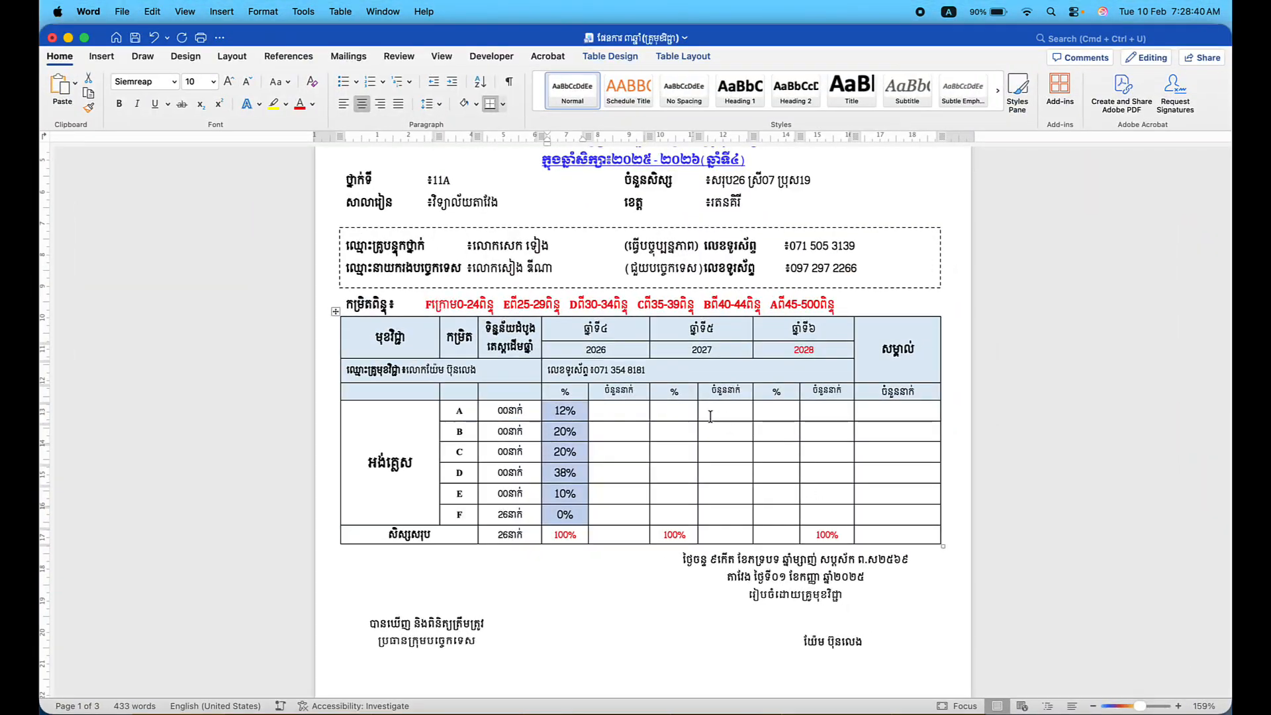
{"action": "left_click_drag", "start_coordinate": [673, 411], "coordinate": [677, 506]}
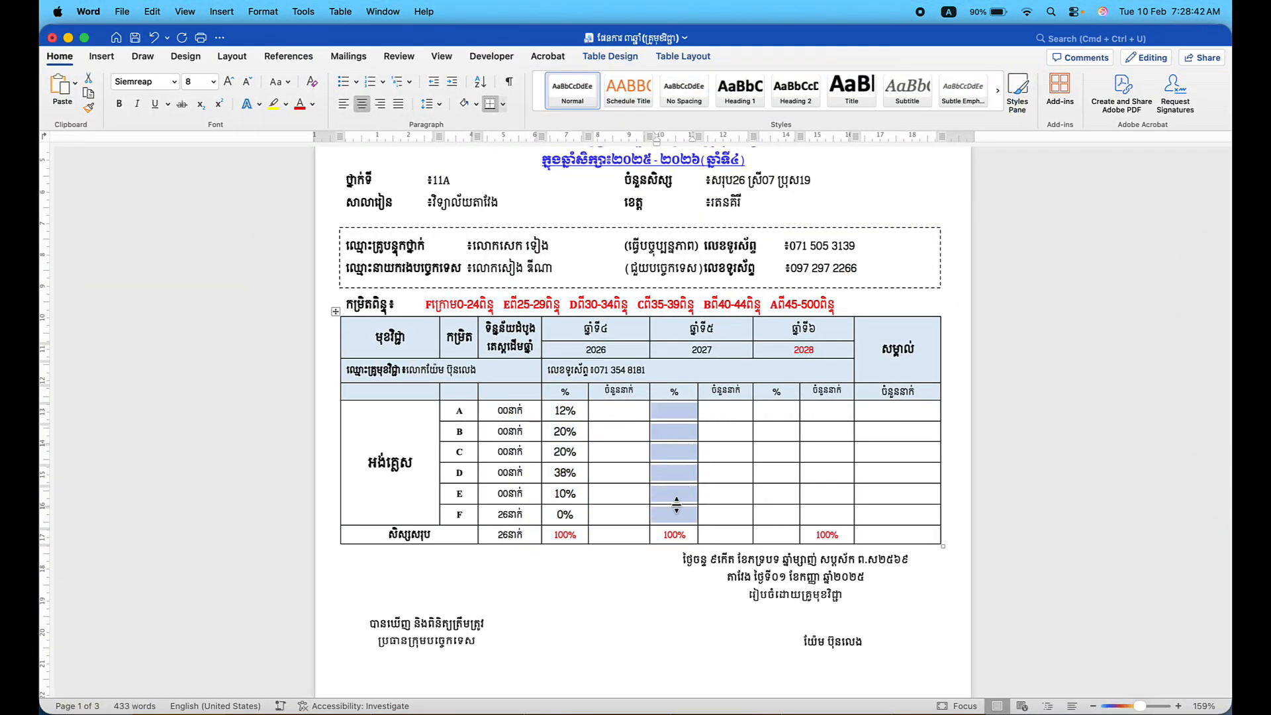
{"action": "key", "text": "super+v"}
Copy the year 6 targets into the 2028 column (20/30/30/20/0/0%).
{"action": "key", "text": "ctrl+Up"}
{"action": "left_click", "coordinate": [554, 245]}
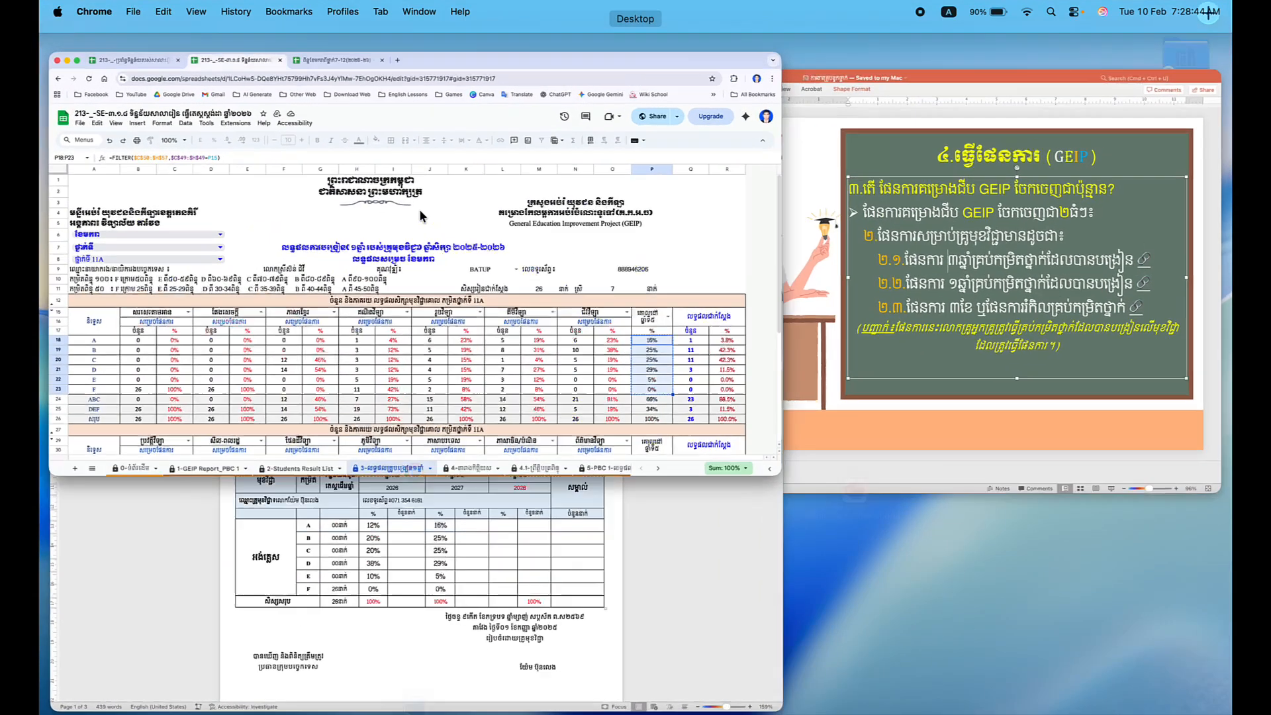
{"action": "double_click", "coordinate": [1047, 455]}
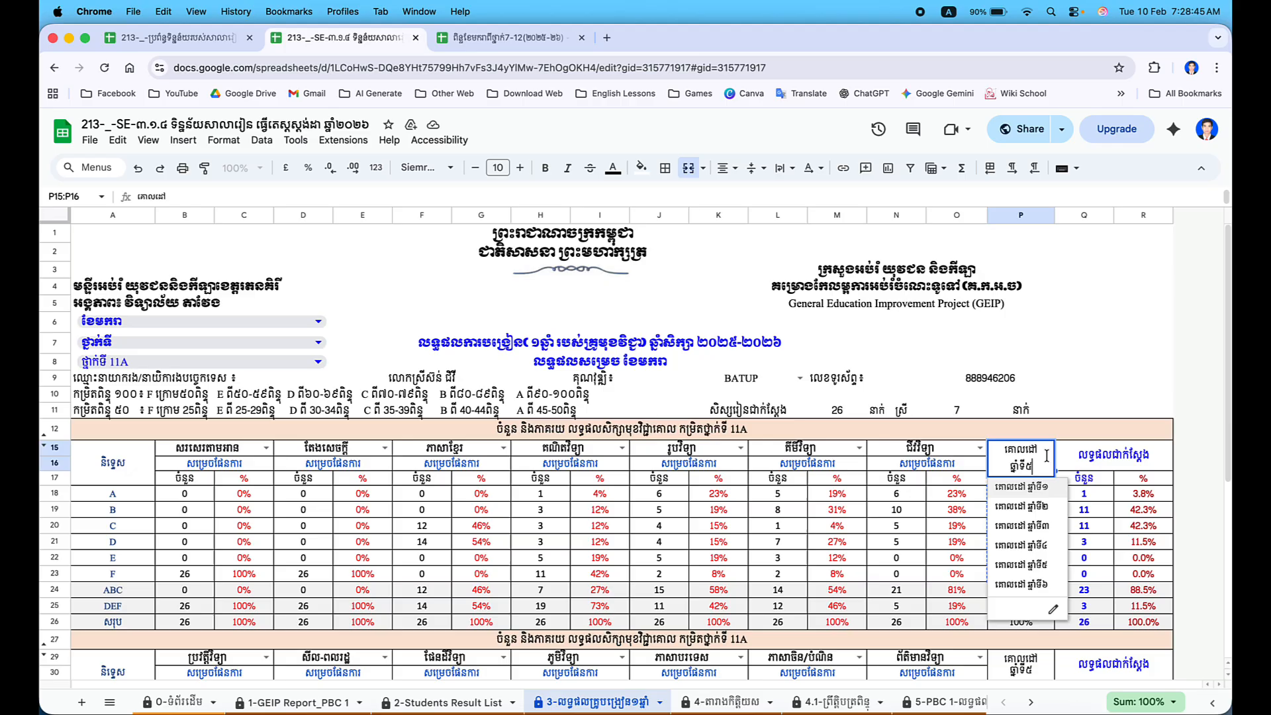
{"action": "left_click", "coordinate": [1045, 585]}
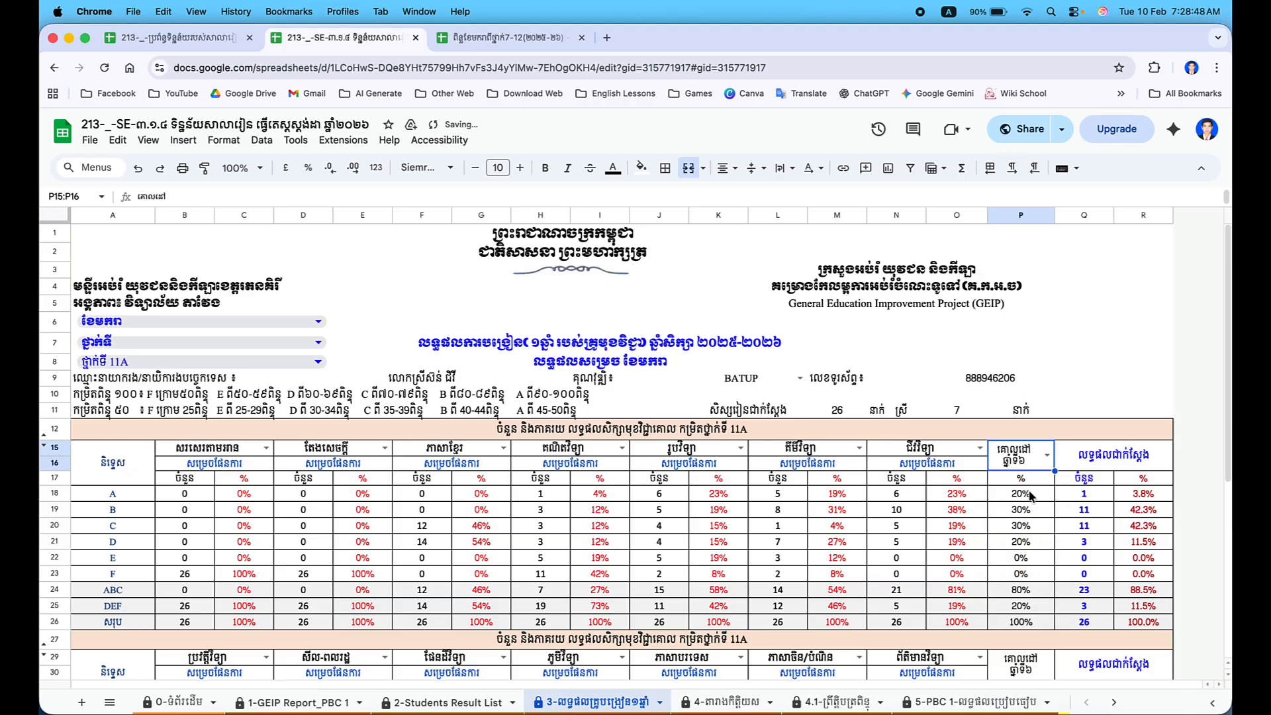
{"action": "left_click_drag", "start_coordinate": [1034, 496], "coordinate": [1025, 576]}
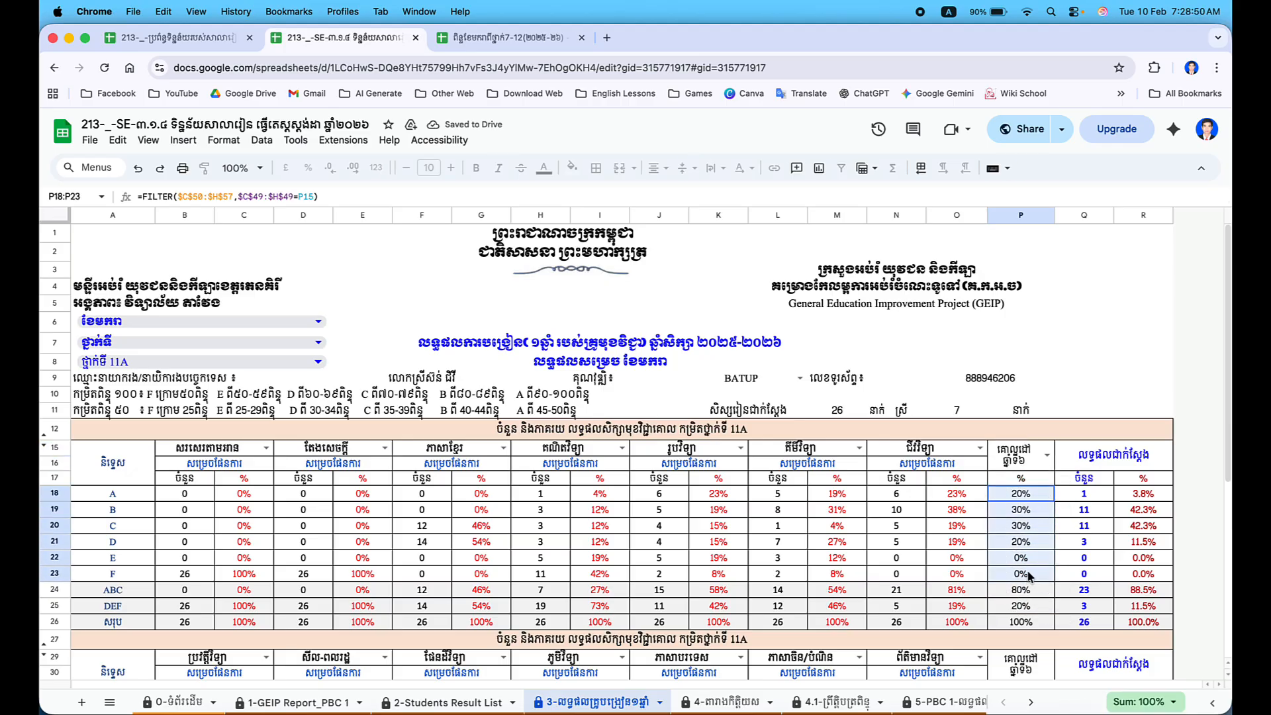
{"action": "key", "text": "super+c"}
{"action": "key", "text": "ctrl+Up"}
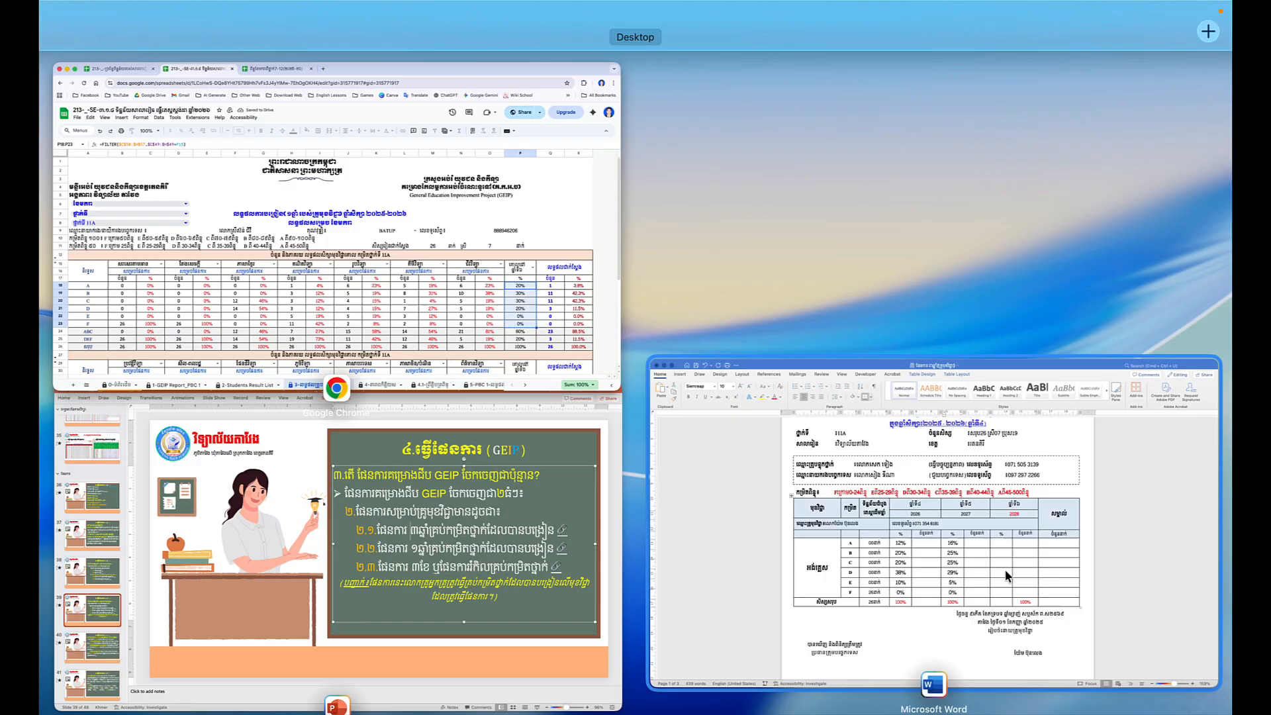
{"action": "left_click", "coordinate": [838, 570]}
{"action": "left_click", "coordinate": [774, 411]}
{"action": "left_click_drag", "start_coordinate": [774, 411], "coordinate": [773, 506]}
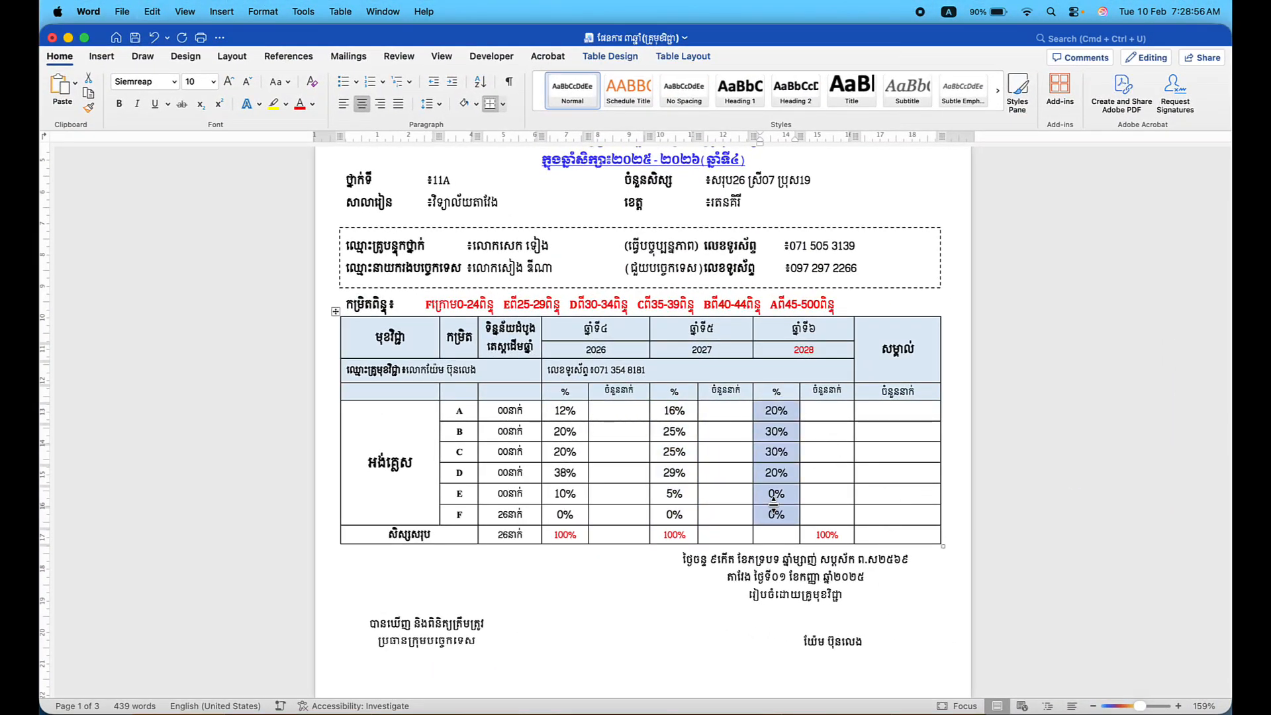
{"action": "key", "text": "super+v"}
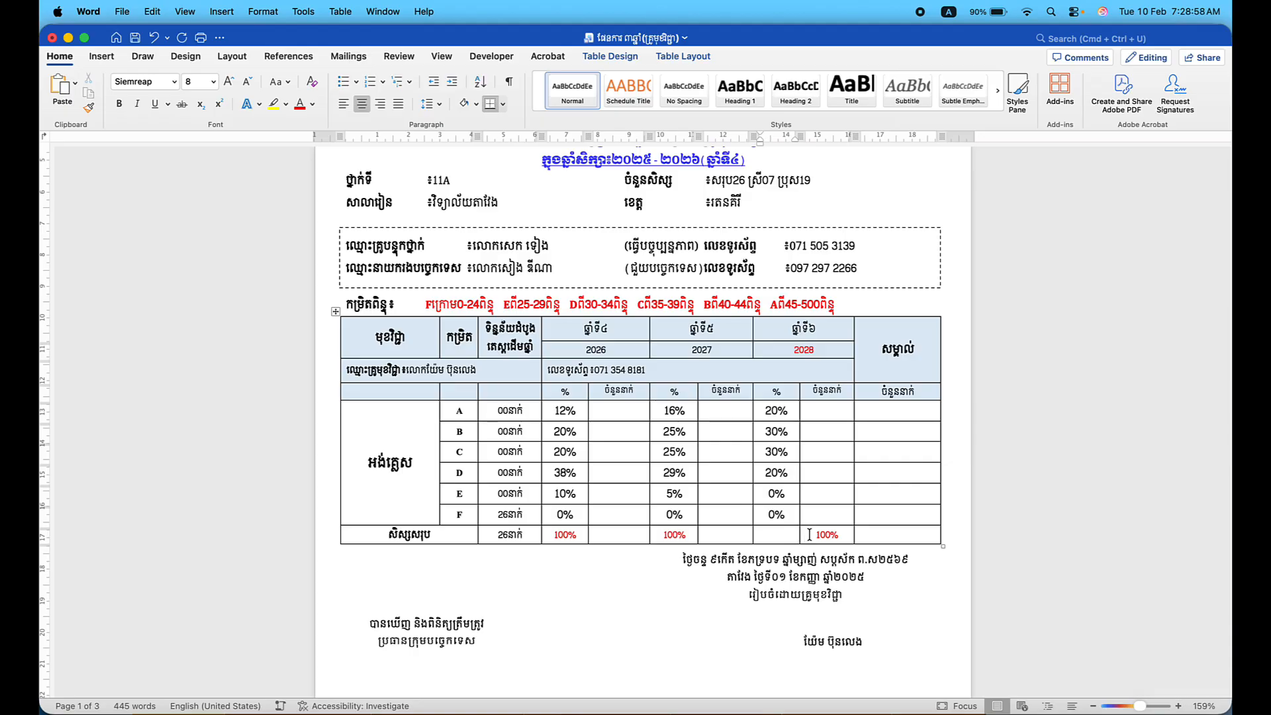
Enter 100% and remove the stray 100% from the 2028 count total cell.
{"action": "type", "text": "100%"}
{"action": "left_click", "coordinate": [846, 539]}
{"action": "key", "text": "BackSpace"}
{"action": "key", "text": "BackSpace"}
{"action": "key", "text": "BackSpace"}
{"action": "key", "text": "BackSpace"}
Review the table's target cells and the red grading criteria line.
{"action": "left_click", "coordinate": [576, 532]}
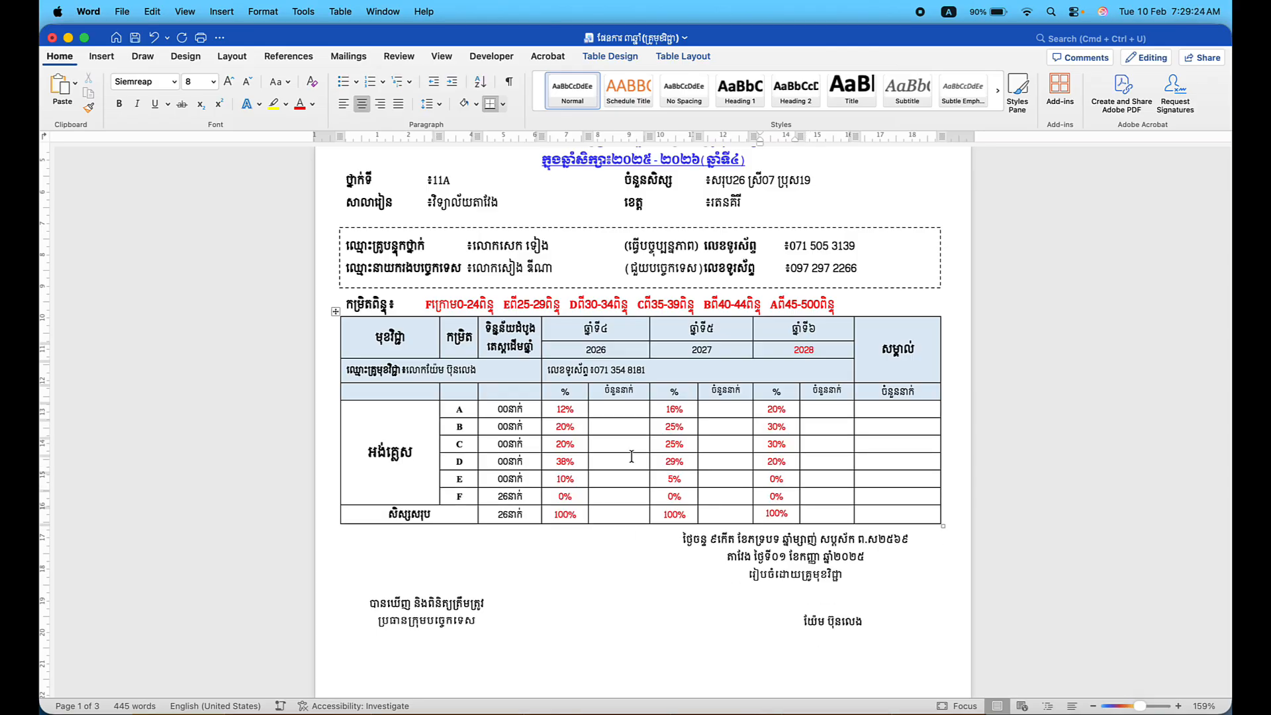
{"action": "scroll", "coordinate": [632, 457], "scroll_direction": "up", "scroll_amount": 5}
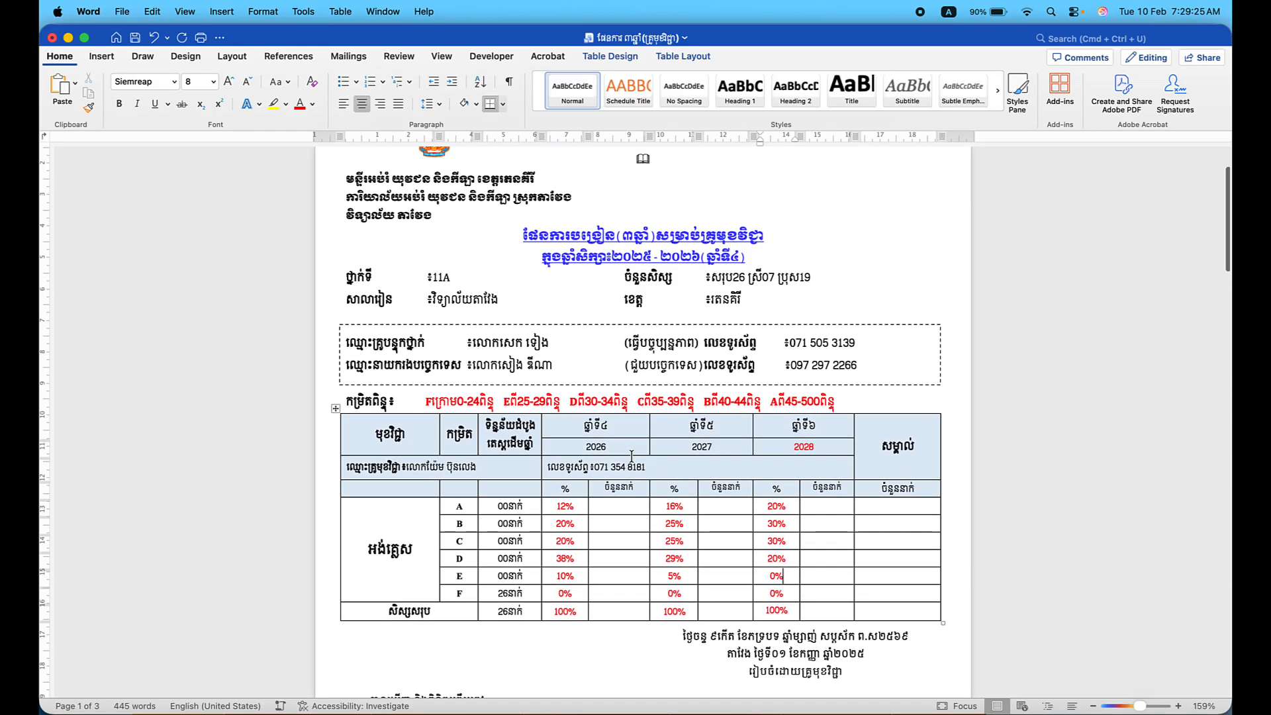
{"action": "scroll", "coordinate": [632, 457], "scroll_direction": "down", "scroll_amount": 3}
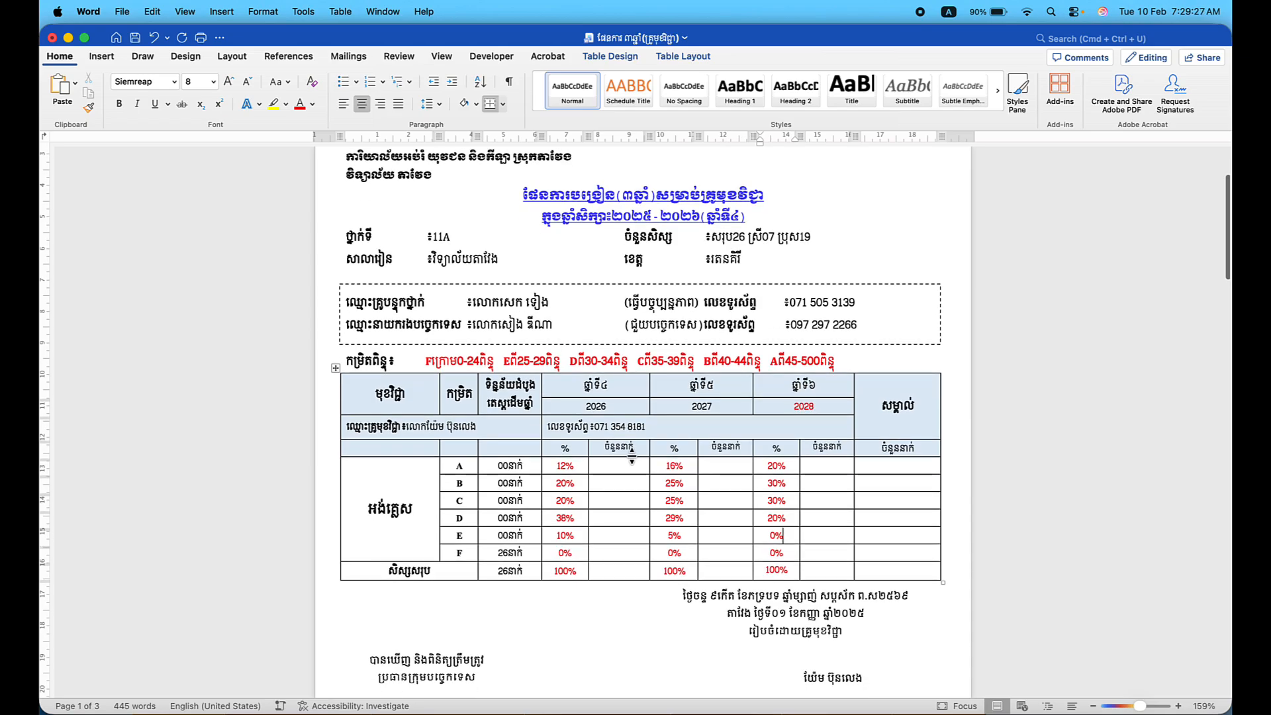
{"action": "left_click", "coordinate": [615, 461]}
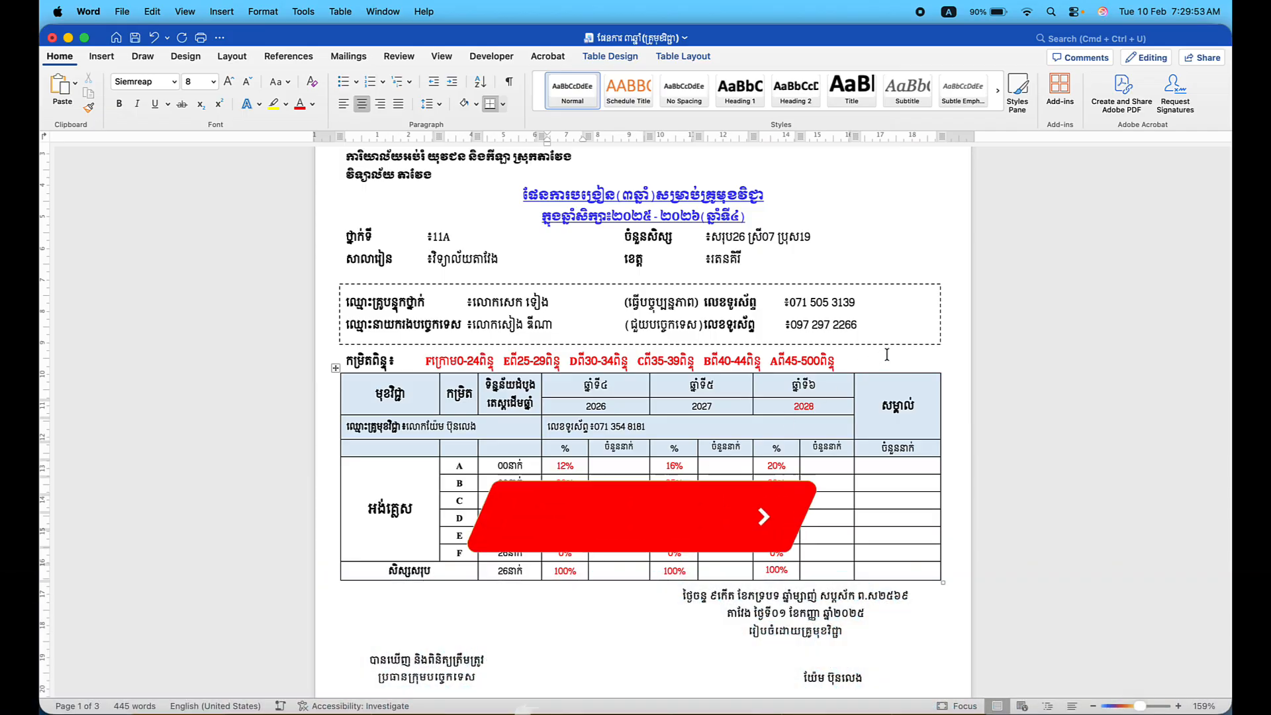
{"action": "left_click", "coordinate": [802, 360]}
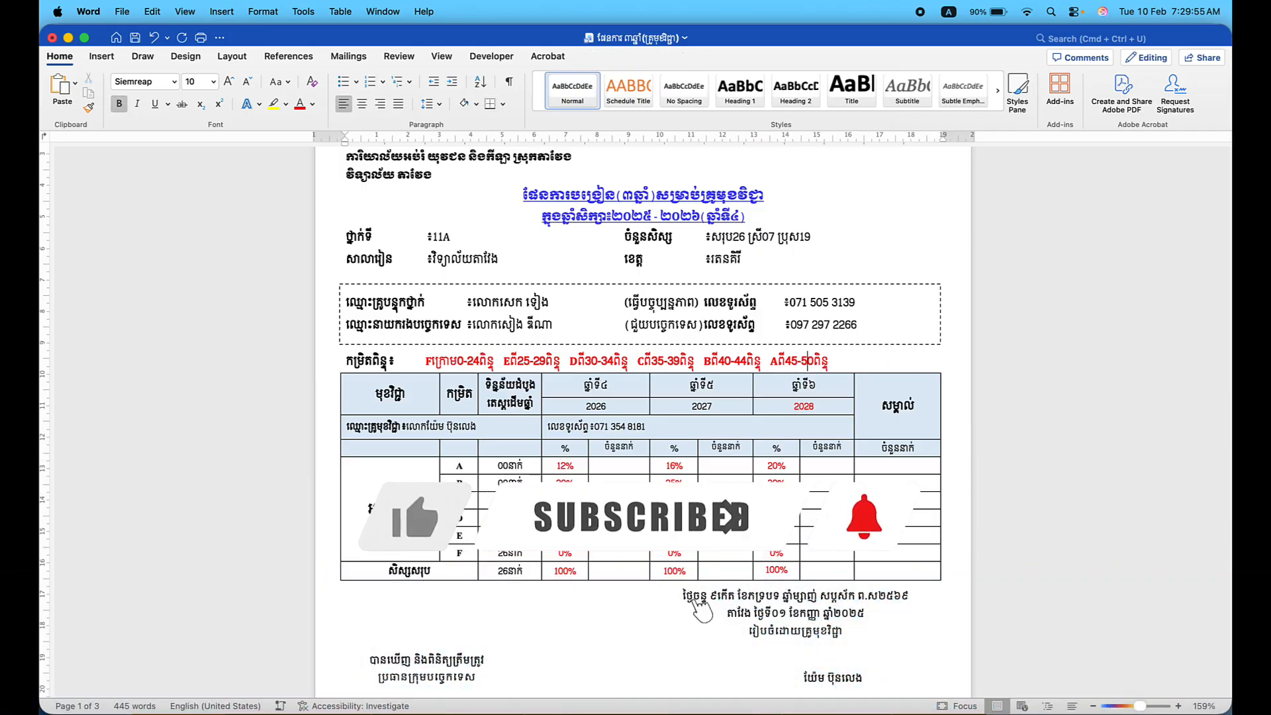
{"action": "left_click", "coordinate": [567, 465]}
{"action": "scroll", "coordinate": [566, 466], "scroll_direction": "up", "scroll_amount": 2}
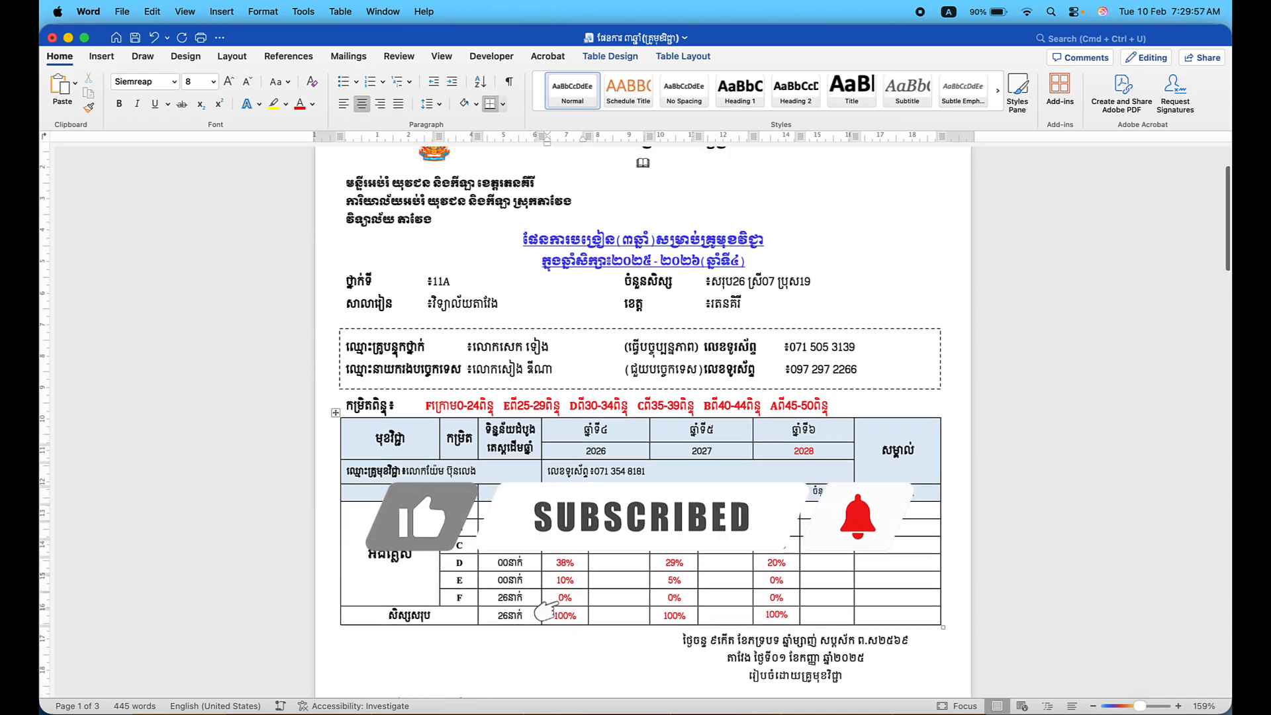
Select the 12 in row A's 2026 target and bring up Control Center for a calculator.
{"action": "left_click", "coordinate": [652, 616]}
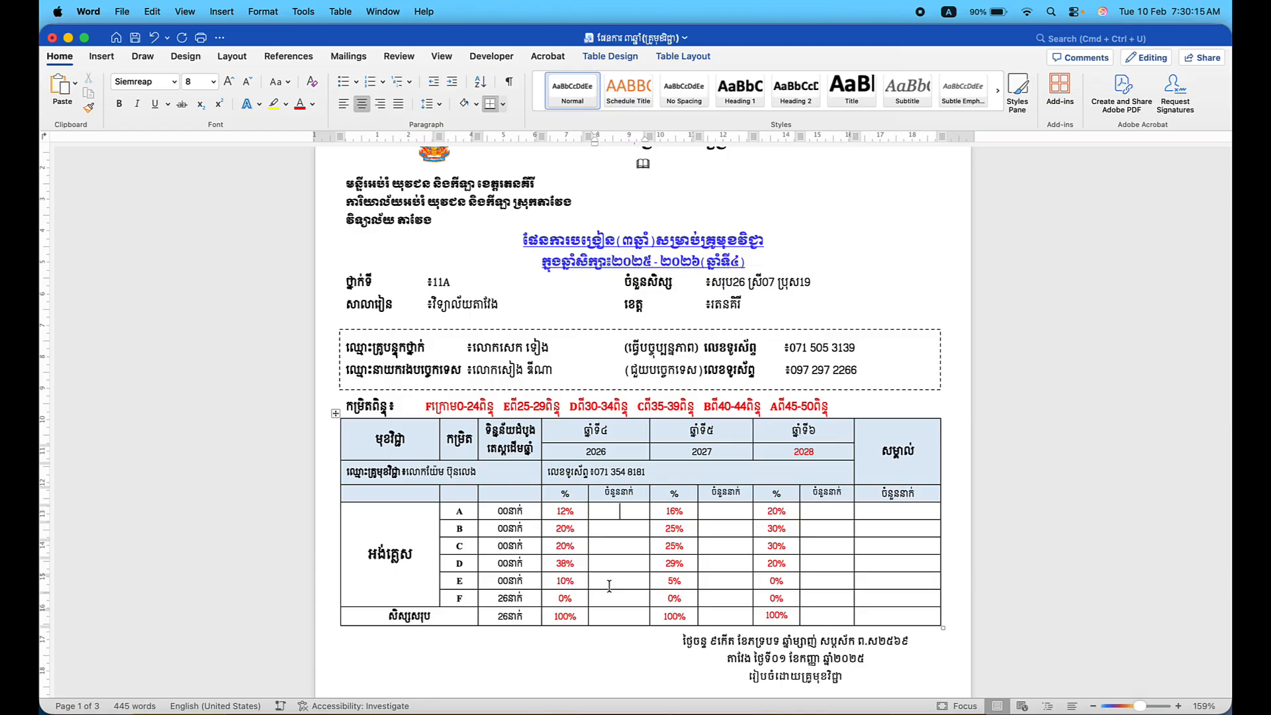
{"action": "left_click", "coordinate": [556, 512]}
{"action": "left_click_drag", "start_coordinate": [556, 511], "coordinate": [570, 517]}
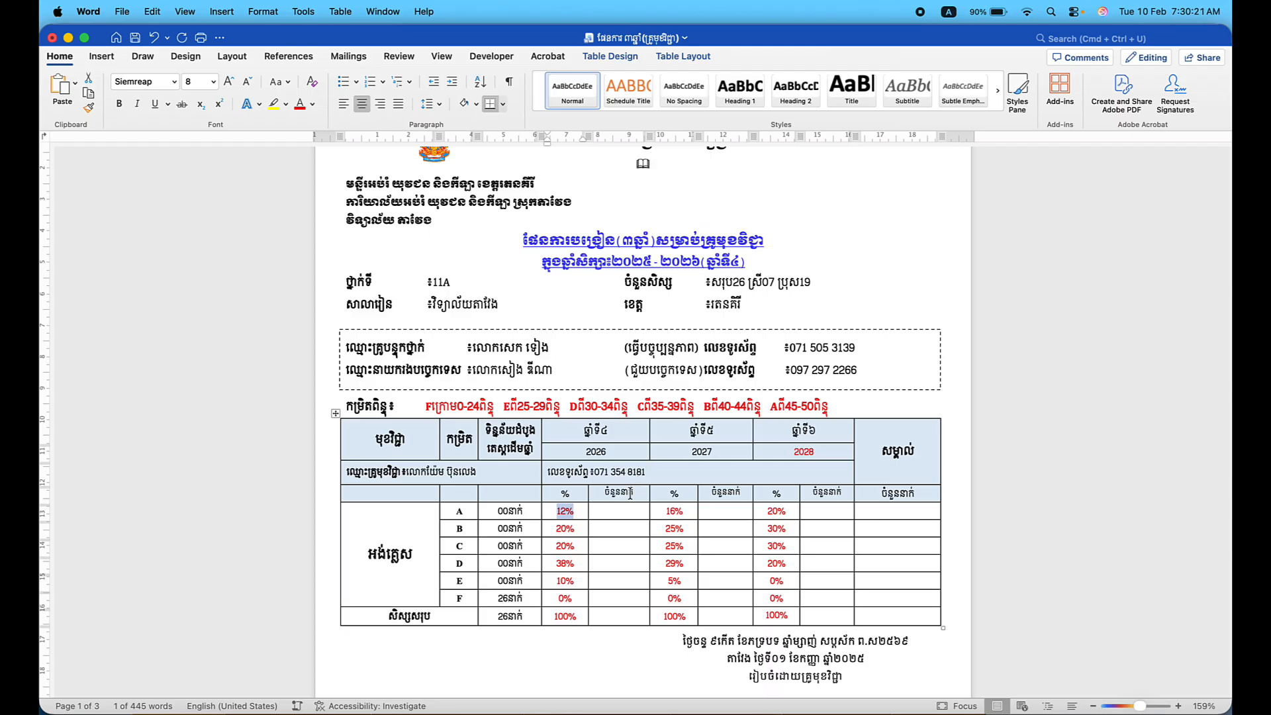
{"action": "left_click", "coordinate": [614, 511]}
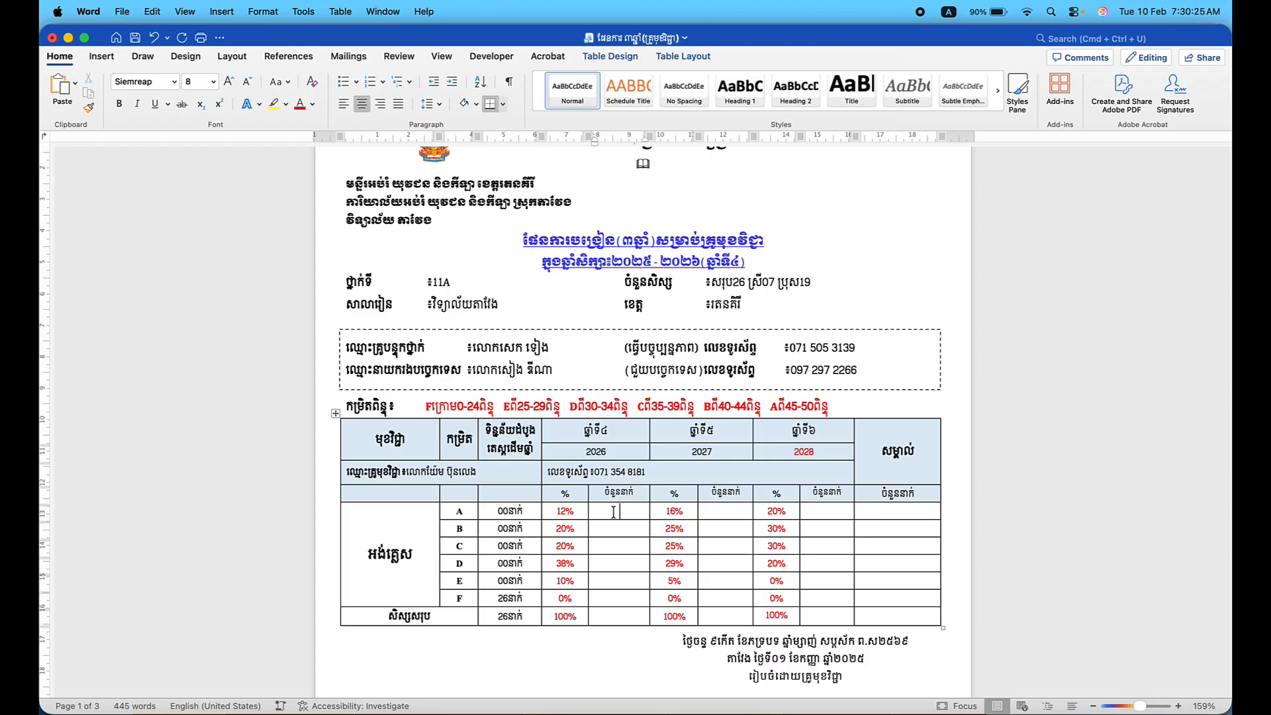
{"action": "left_click", "coordinate": [1073, 12]}
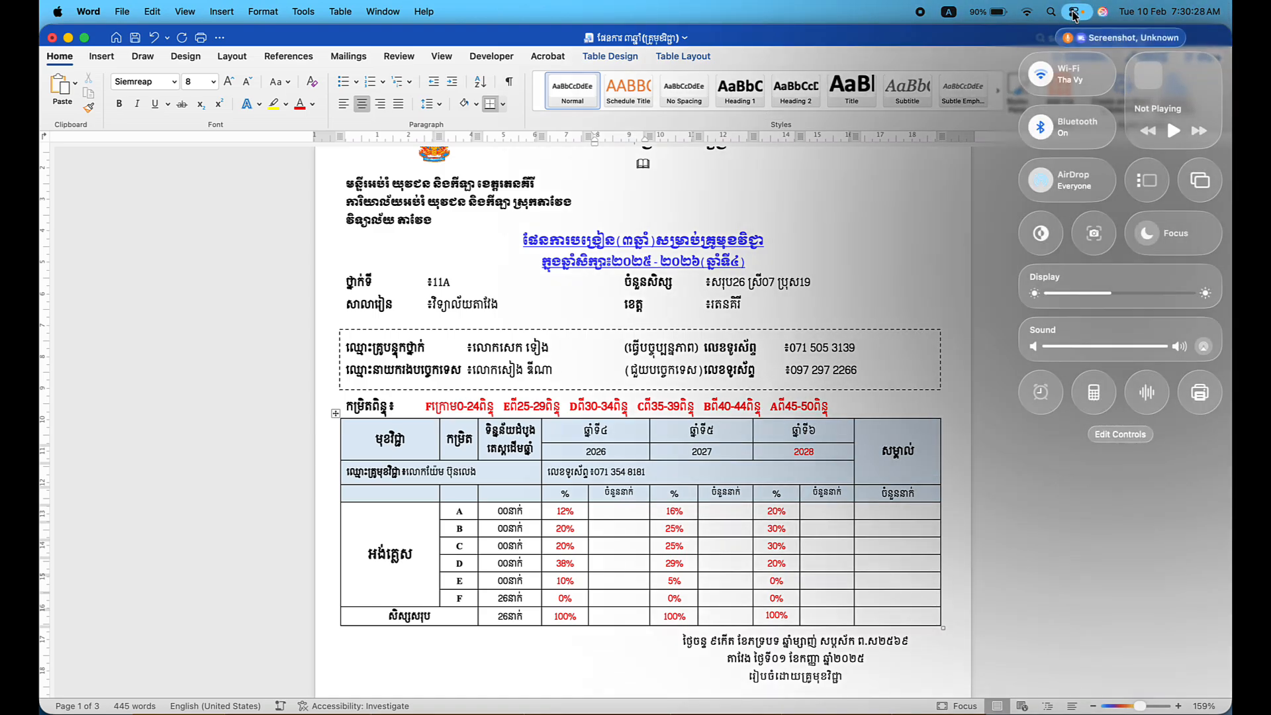
Clear Calculator and multiply 12 by 26 to get 312.
{"action": "left_click", "coordinate": [1094, 394]}
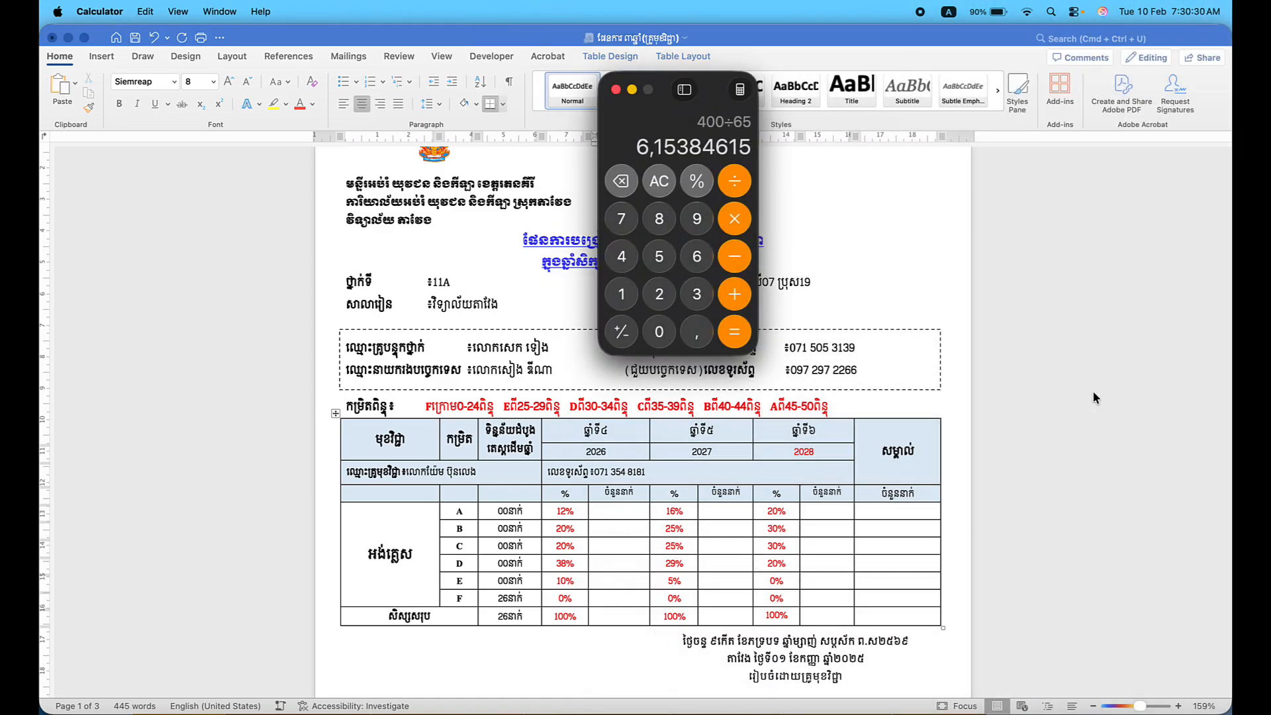
{"action": "left_click", "coordinate": [659, 181]}
{"action": "left_click", "coordinate": [621, 297]}
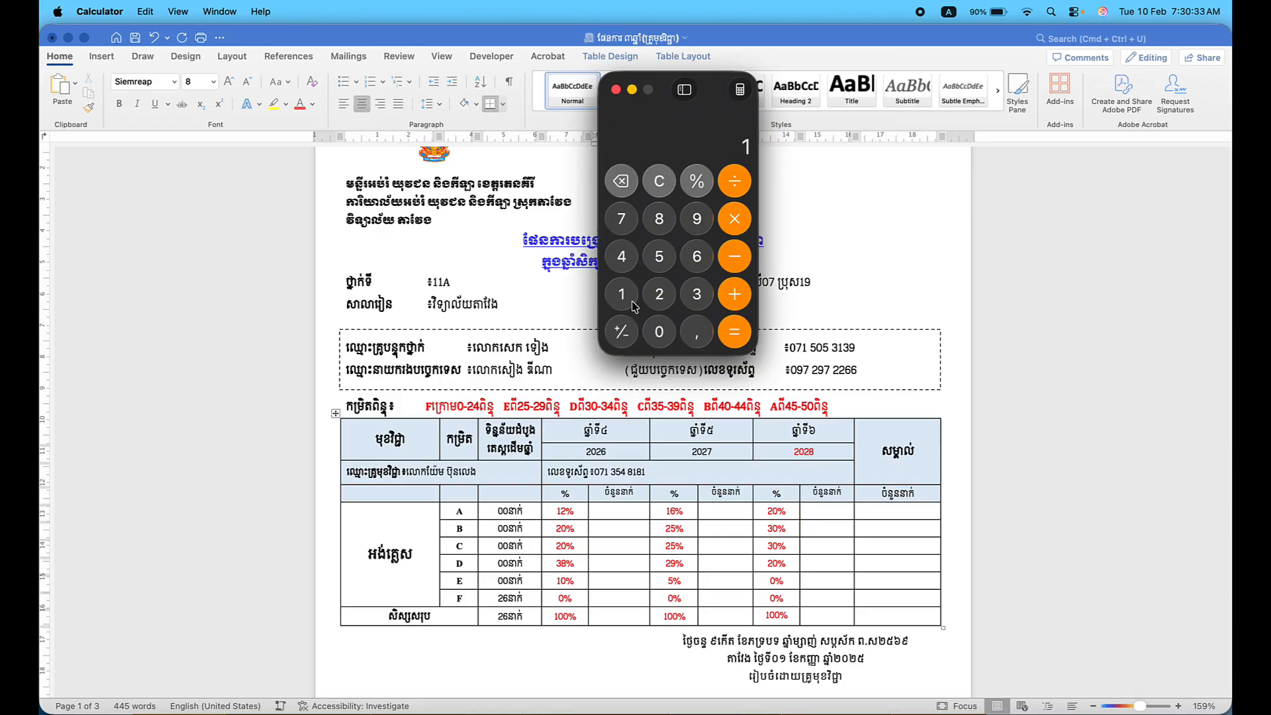
{"action": "left_click", "coordinate": [661, 304]}
{"action": "left_click", "coordinate": [738, 219]}
{"action": "left_click", "coordinate": [660, 301]}
{"action": "left_click", "coordinate": [695, 264]}
{"action": "left_click", "coordinate": [736, 331]}
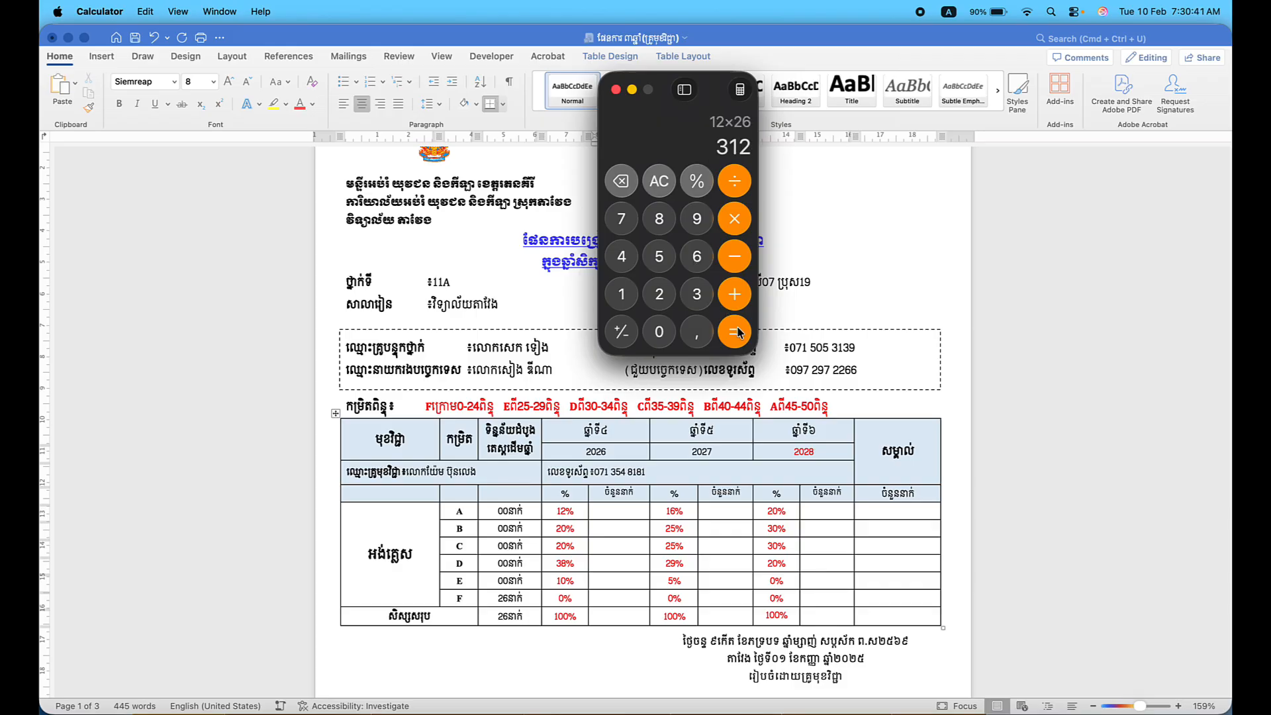
Divide 312 by 100 to get 3.12, then return to row A's 2026 count cell.
{"action": "left_click", "coordinate": [730, 186]}
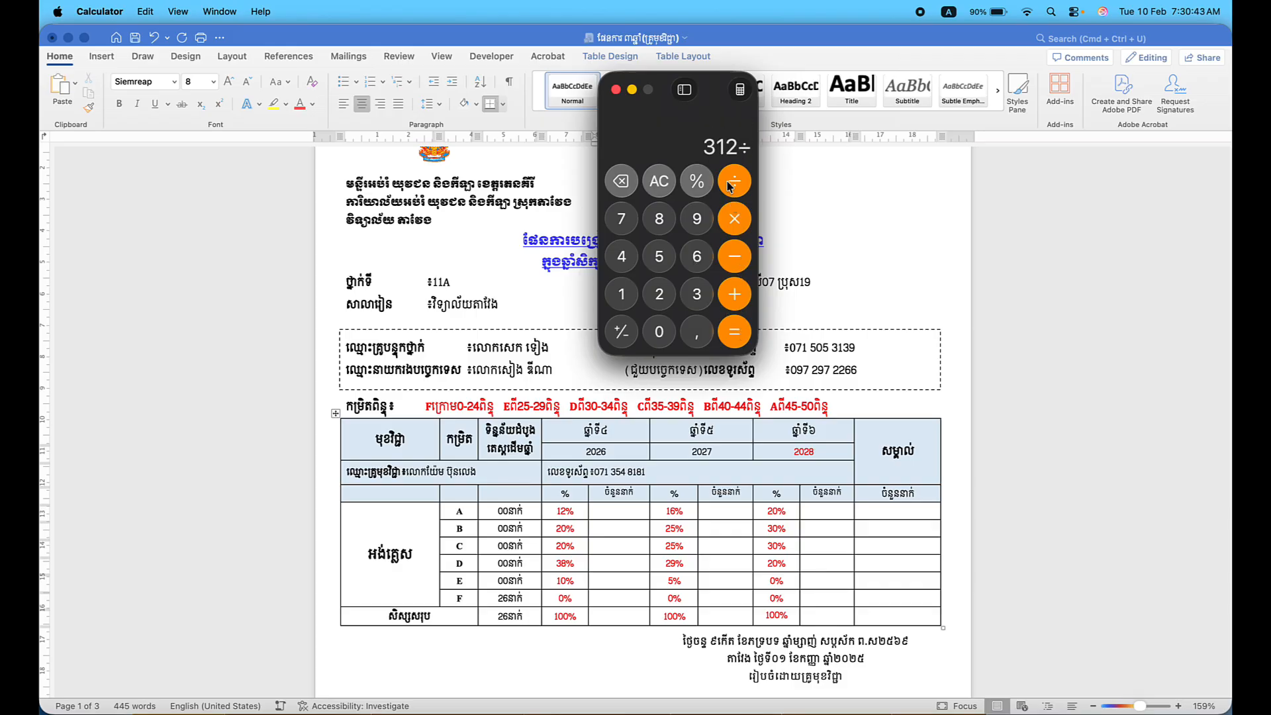
{"action": "left_click", "coordinate": [625, 296]}
{"action": "left_click", "coordinate": [660, 337]}
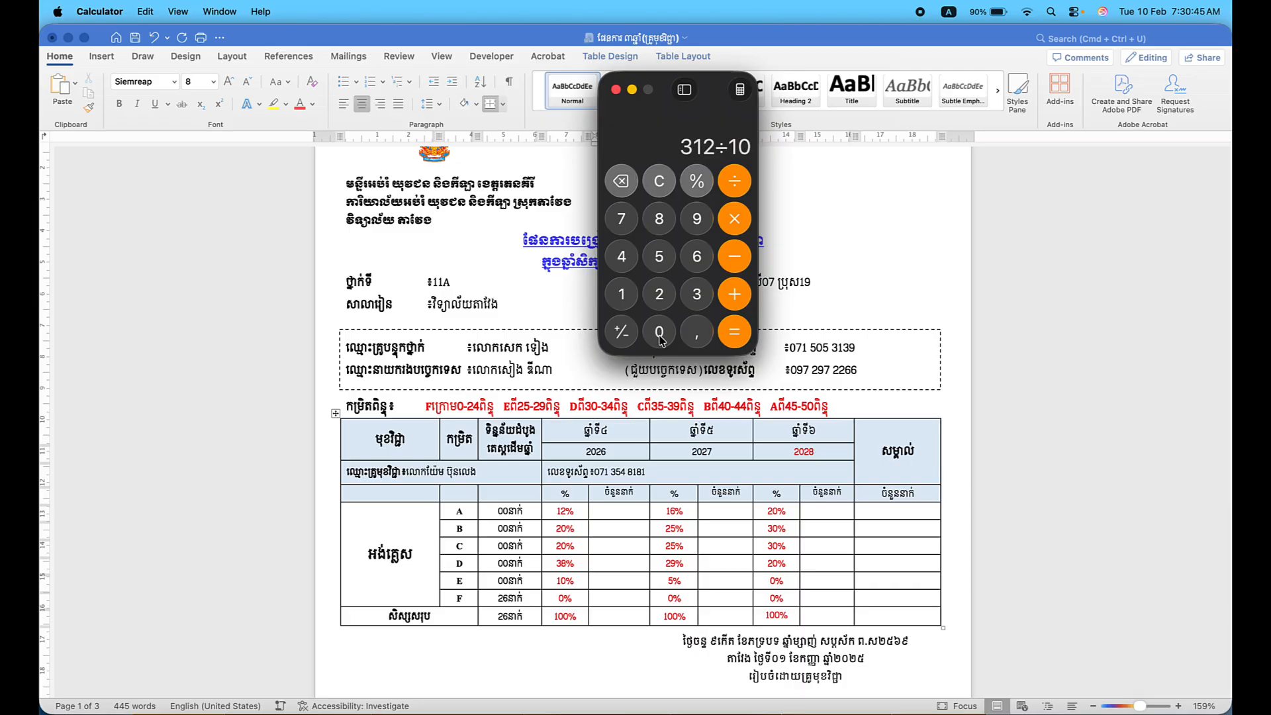
{"action": "left_click", "coordinate": [660, 337]}
{"action": "left_click", "coordinate": [733, 334]}
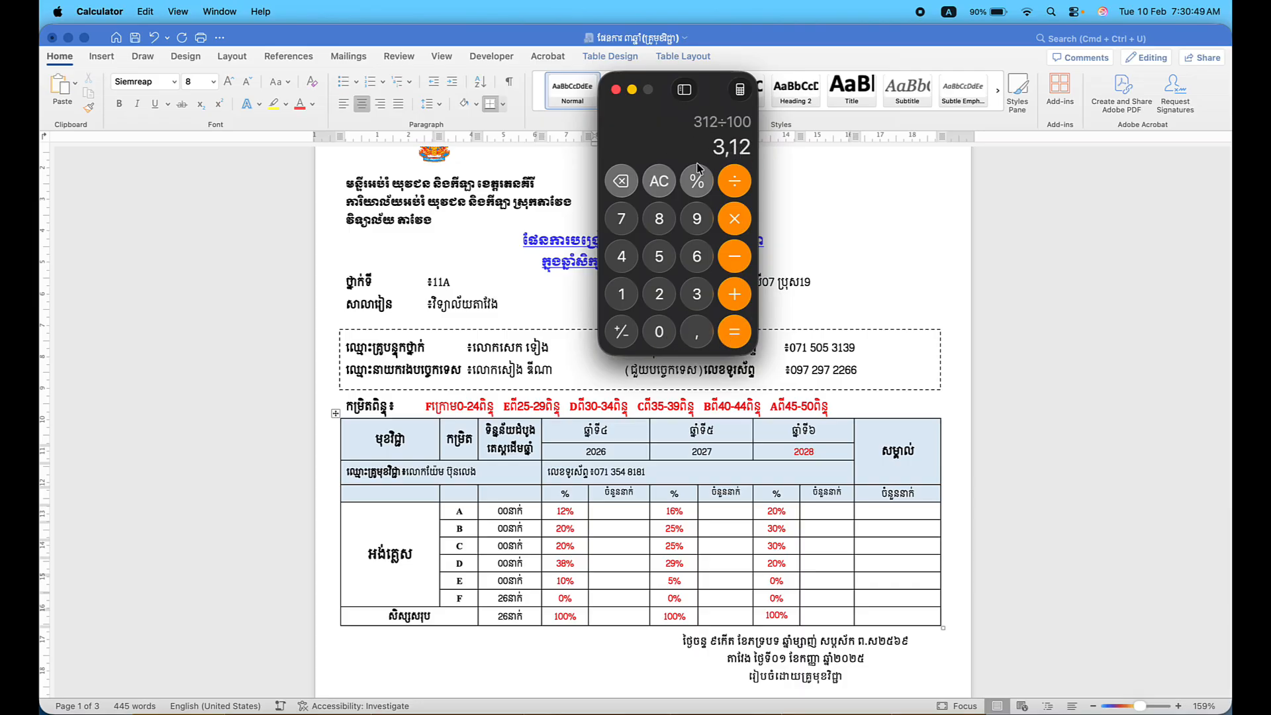
{"action": "left_click", "coordinate": [625, 509]}
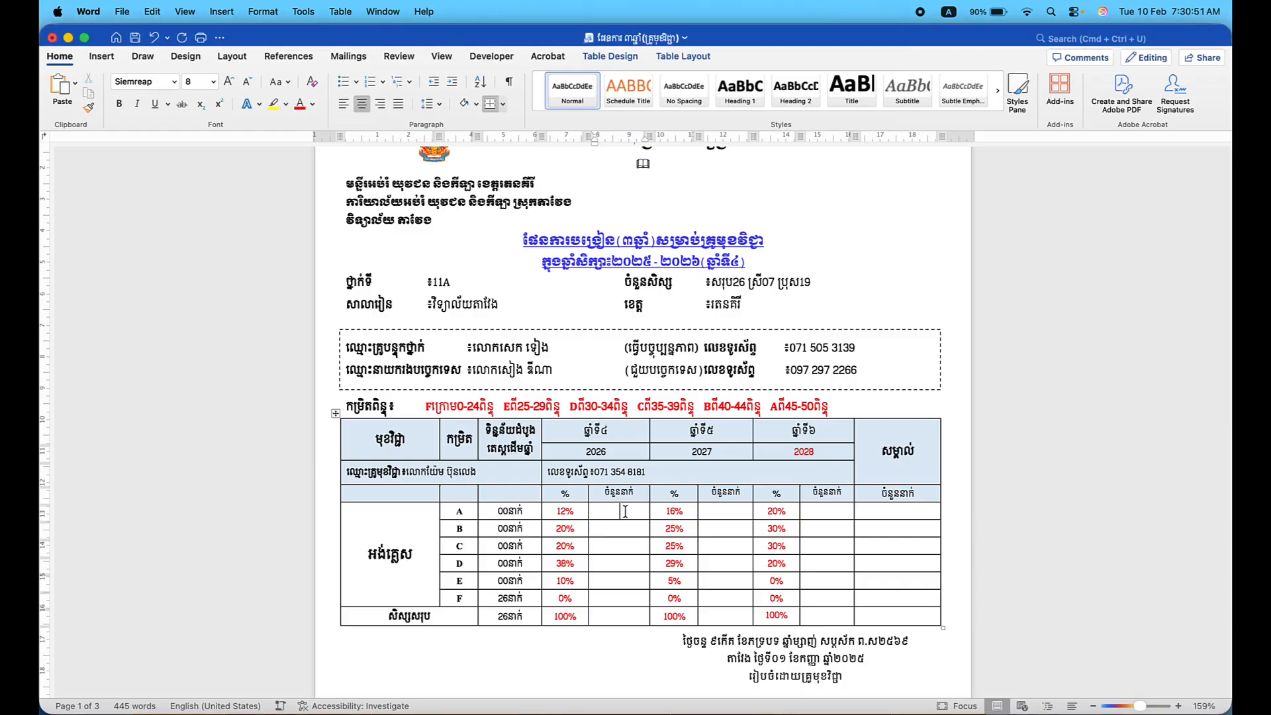
Enter 3នាក់ as row A's 2026 student count.
{"action": "type", "text": "3"}
{"action": "key", "text": "ctrl+space"}
{"action": "type", "text": "នាក់"}
{"action": "key", "text": "ctrl+space"}
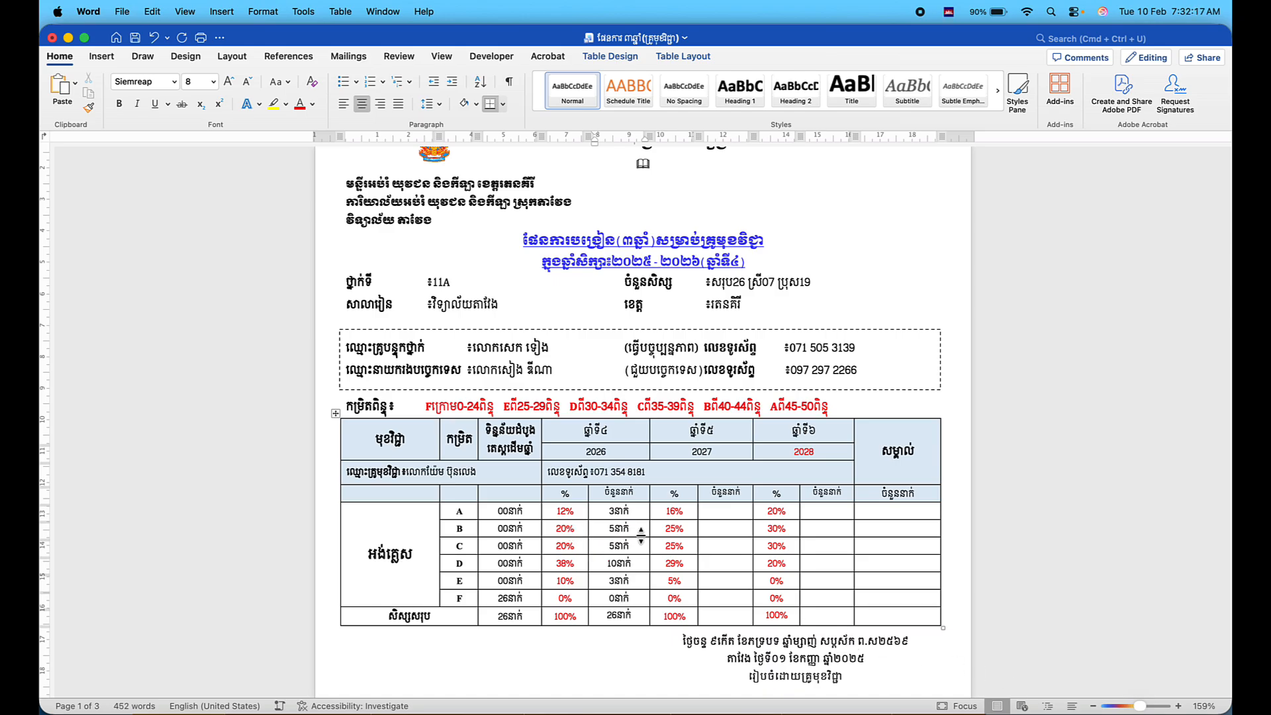
{"action": "left_click", "coordinate": [636, 528]}
Add 3 + 5 + 5 + 10 + 3 in Calculator to confirm the total of 26.
{"action": "left_click", "coordinate": [1029, 710]}
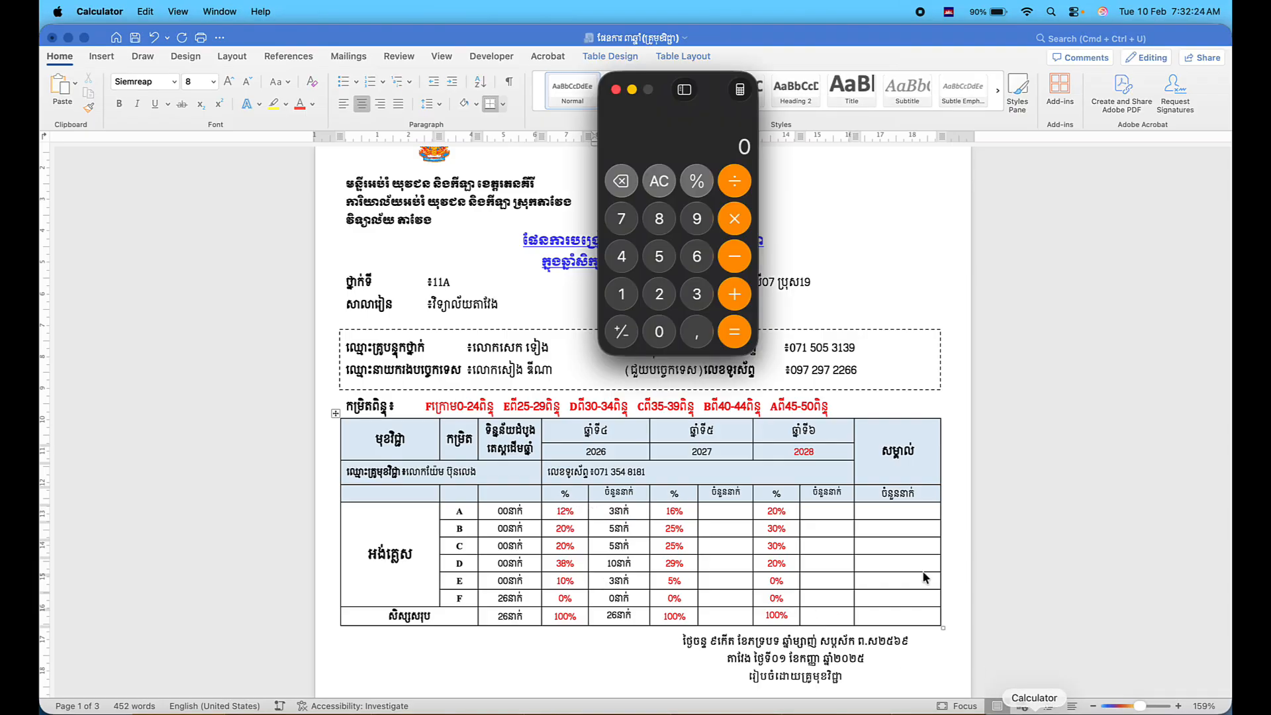
{"action": "left_click", "coordinate": [697, 294]}
{"action": "left_click", "coordinate": [743, 301]}
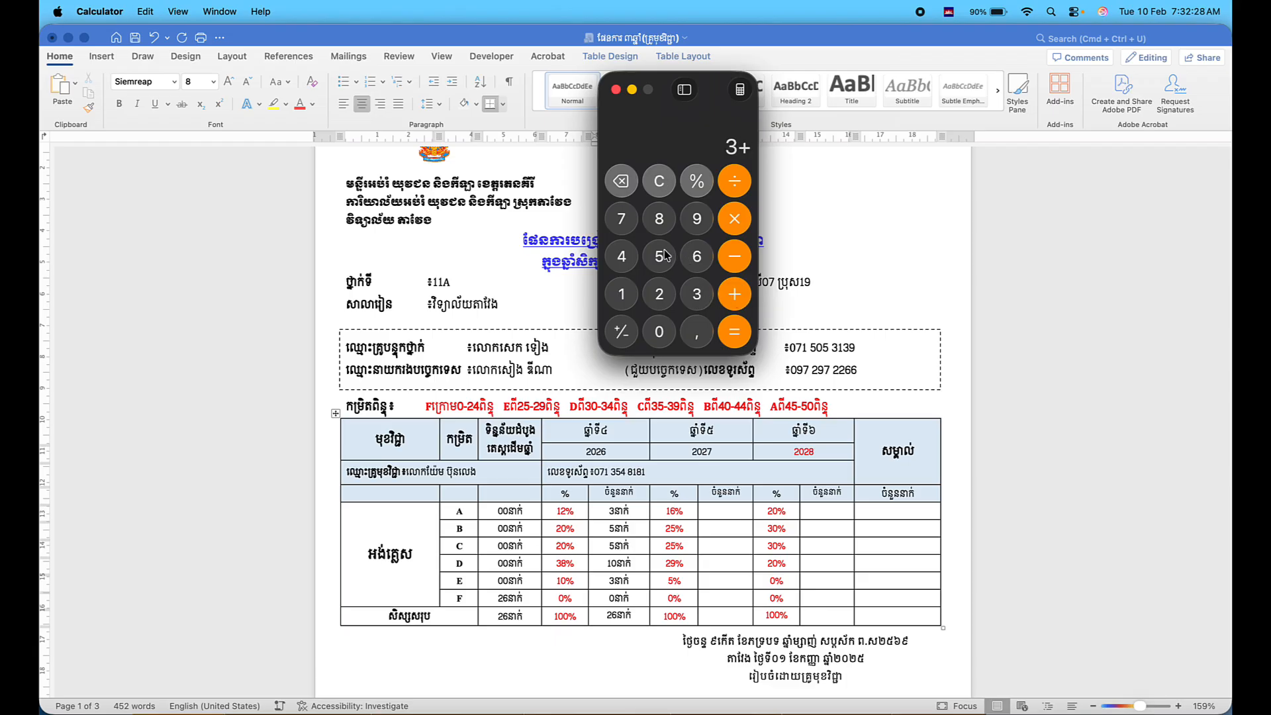
{"action": "left_click", "coordinate": [659, 256]}
{"action": "left_click", "coordinate": [740, 301]}
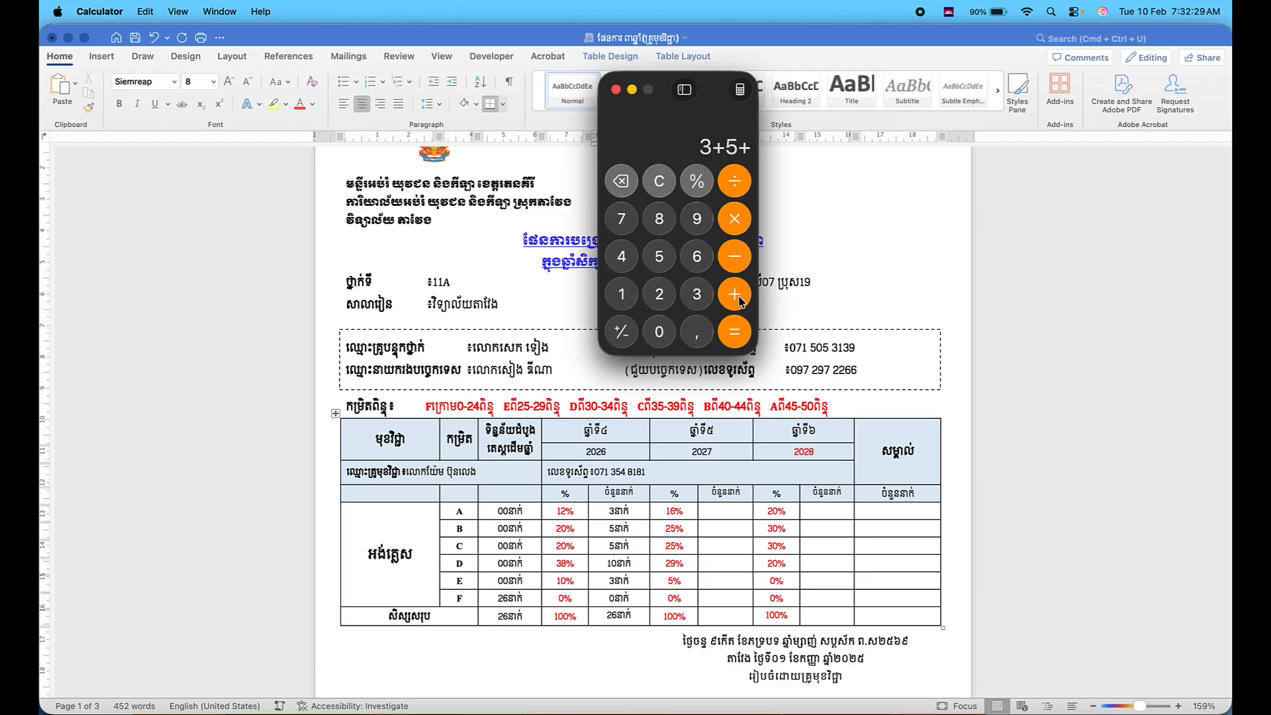
{"action": "left_click", "coordinate": [659, 257]}
{"action": "left_click", "coordinate": [739, 299]}
{"action": "left_click", "coordinate": [622, 294]}
{"action": "left_click", "coordinate": [660, 335]}
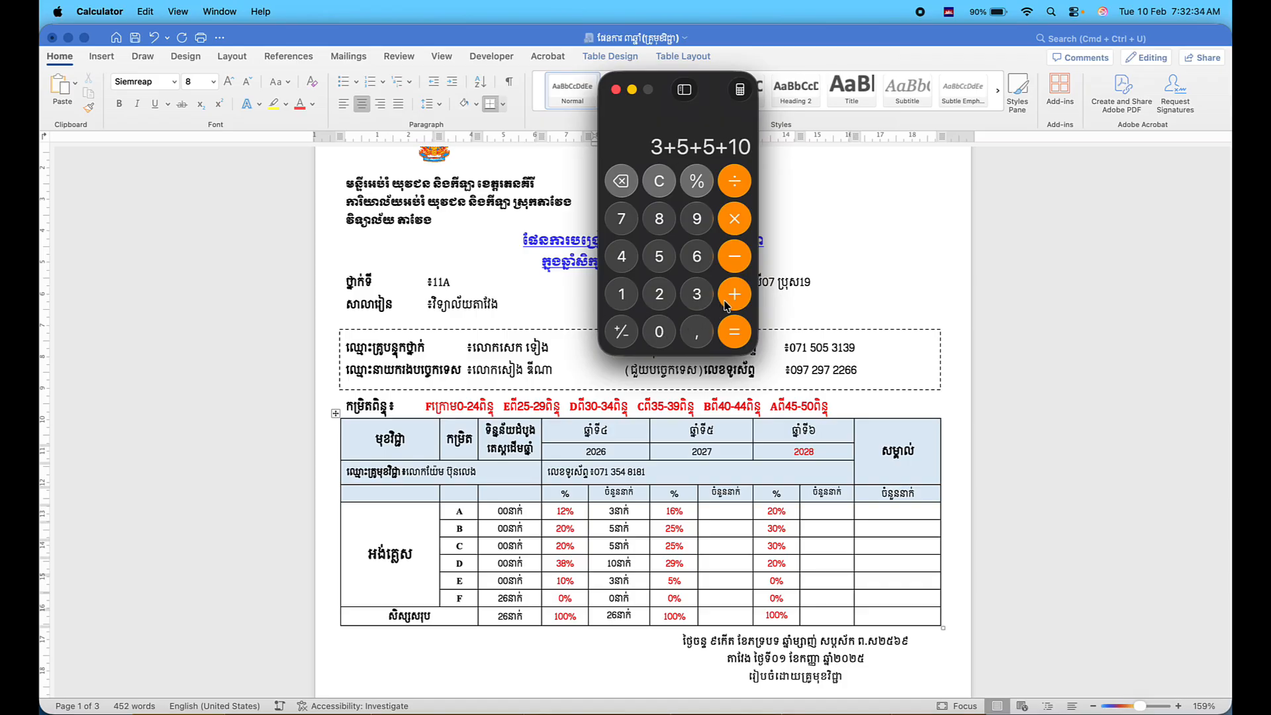
{"action": "left_click", "coordinate": [733, 299]}
{"action": "left_click", "coordinate": [706, 303]}
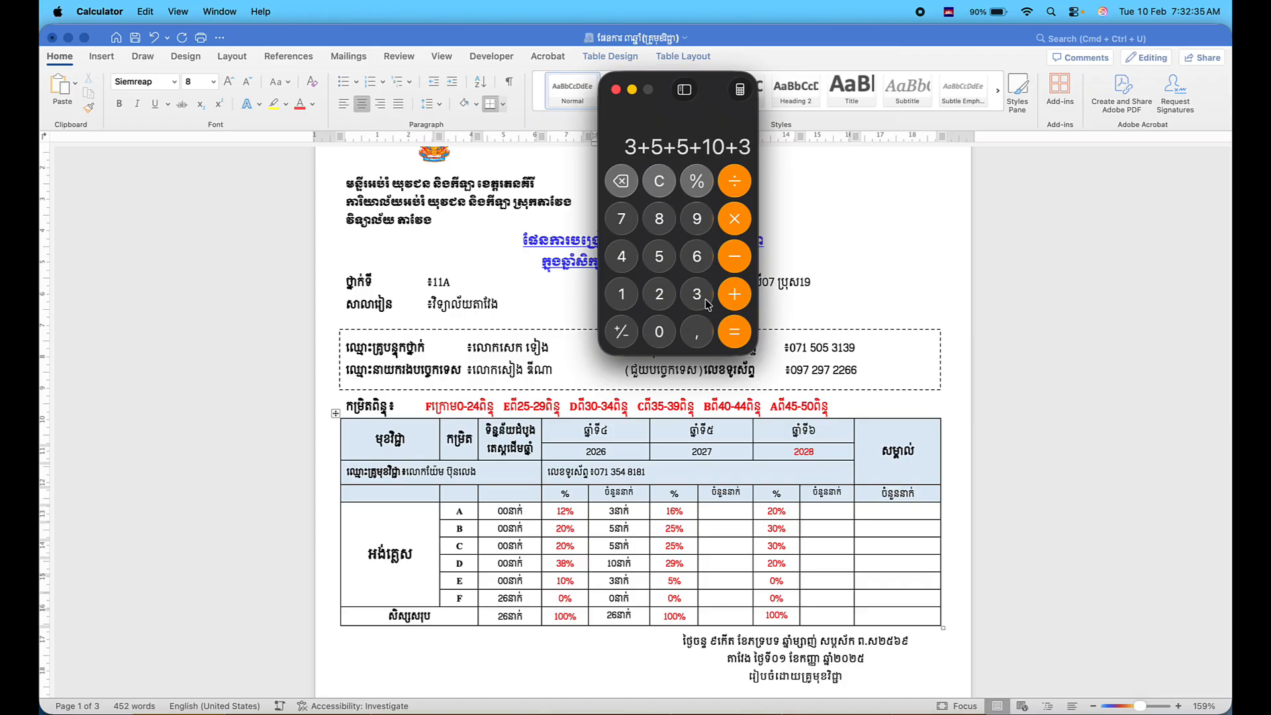
{"action": "left_click", "coordinate": [746, 333]}
{"action": "left_click", "coordinate": [617, 90]}
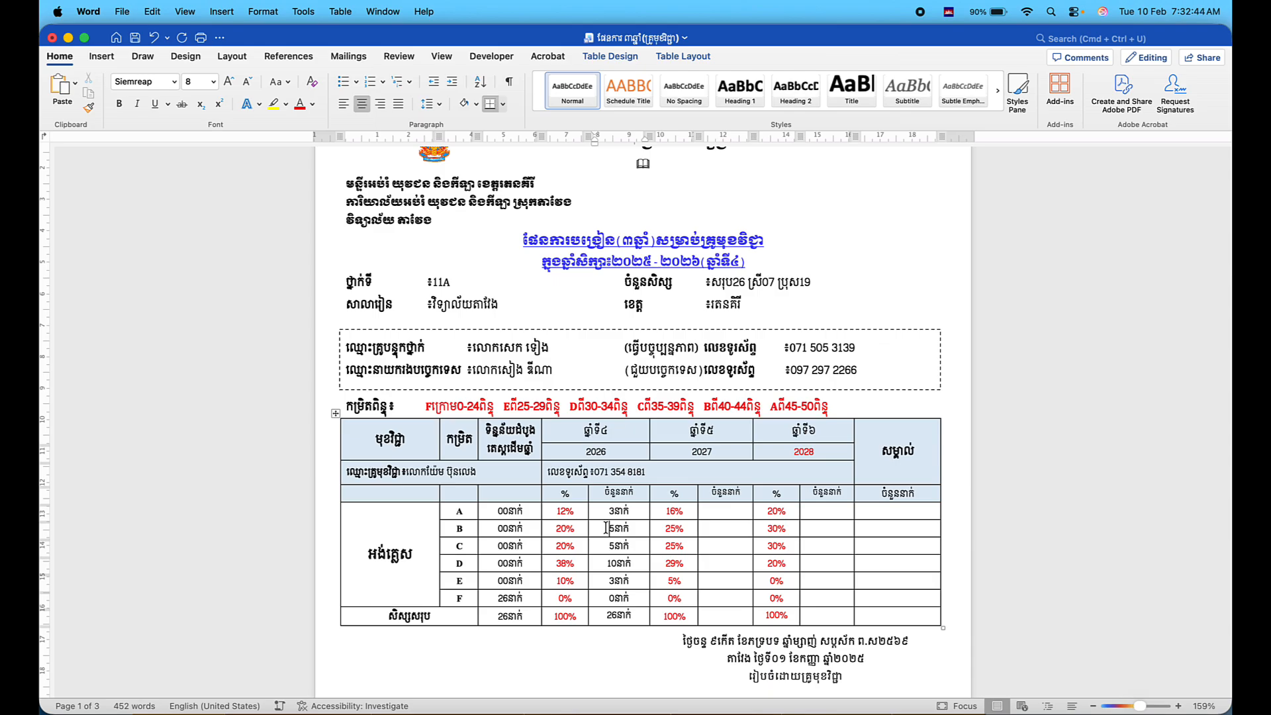
Select the 2026 percentages and counts for rows A–E.
{"action": "scroll", "coordinate": [605, 528], "scroll_direction": "down", "scroll_amount": 2}
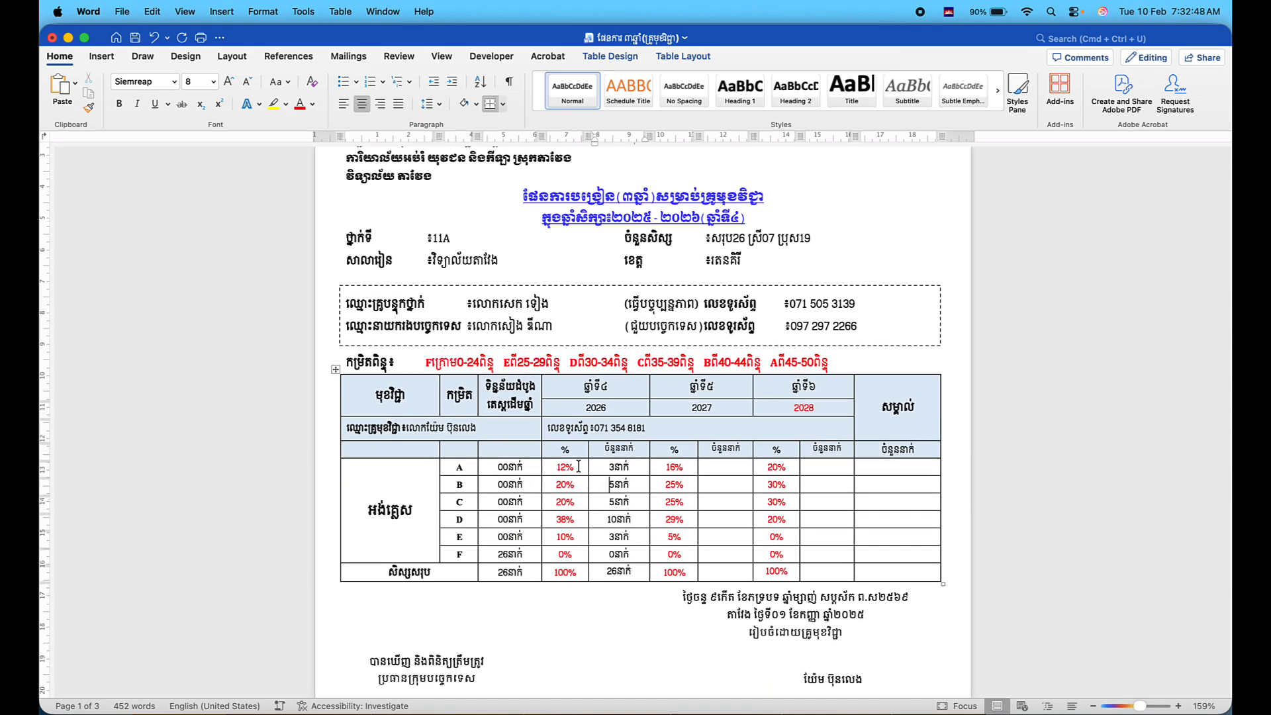
{"action": "left_click_drag", "start_coordinate": [560, 466], "coordinate": [617, 554]}
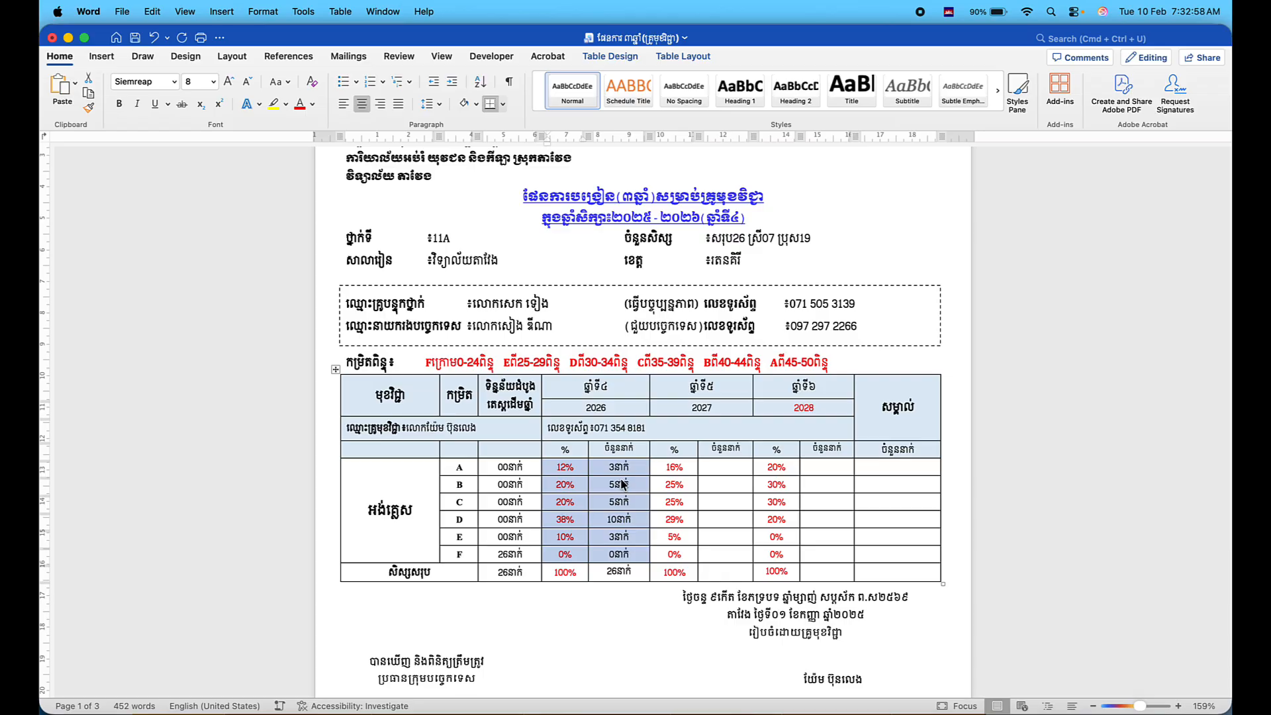
{"action": "scroll", "coordinate": [622, 483], "scroll_direction": "up", "scroll_amount": 3}
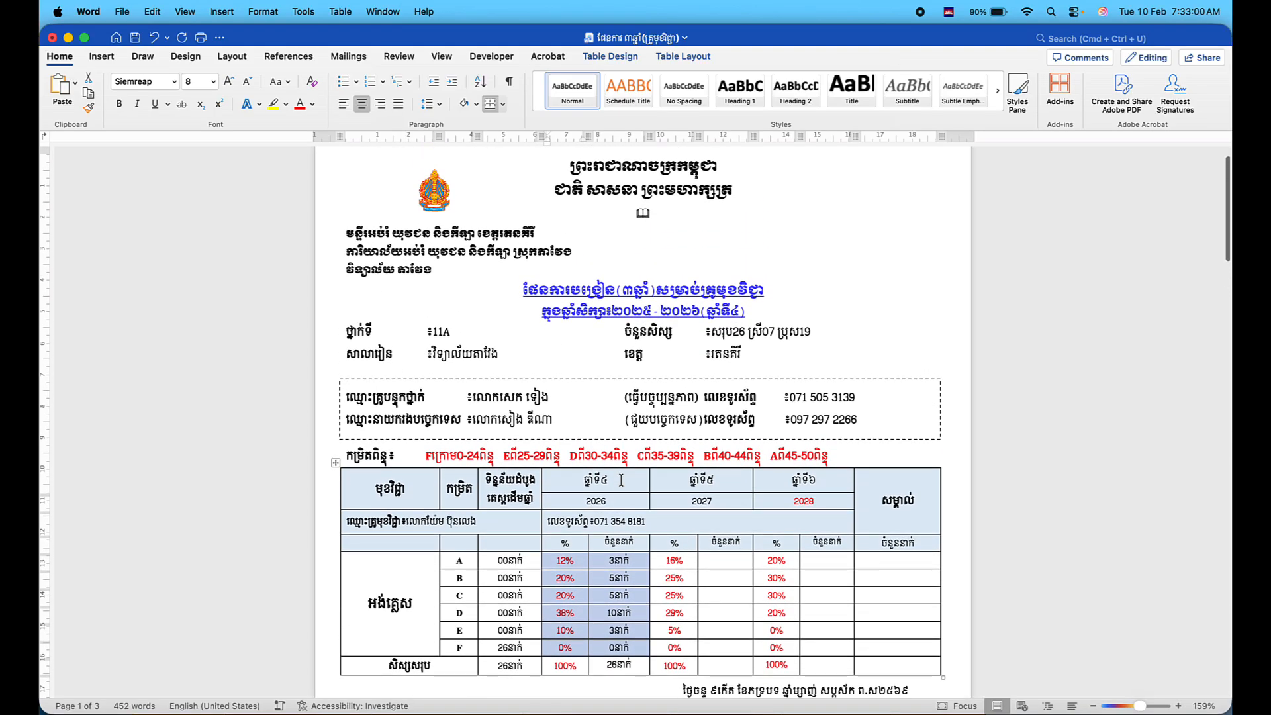
Set the page-2 heading block's font to Khmer OS Muol Light.
{"action": "left_click", "coordinate": [477, 336]}
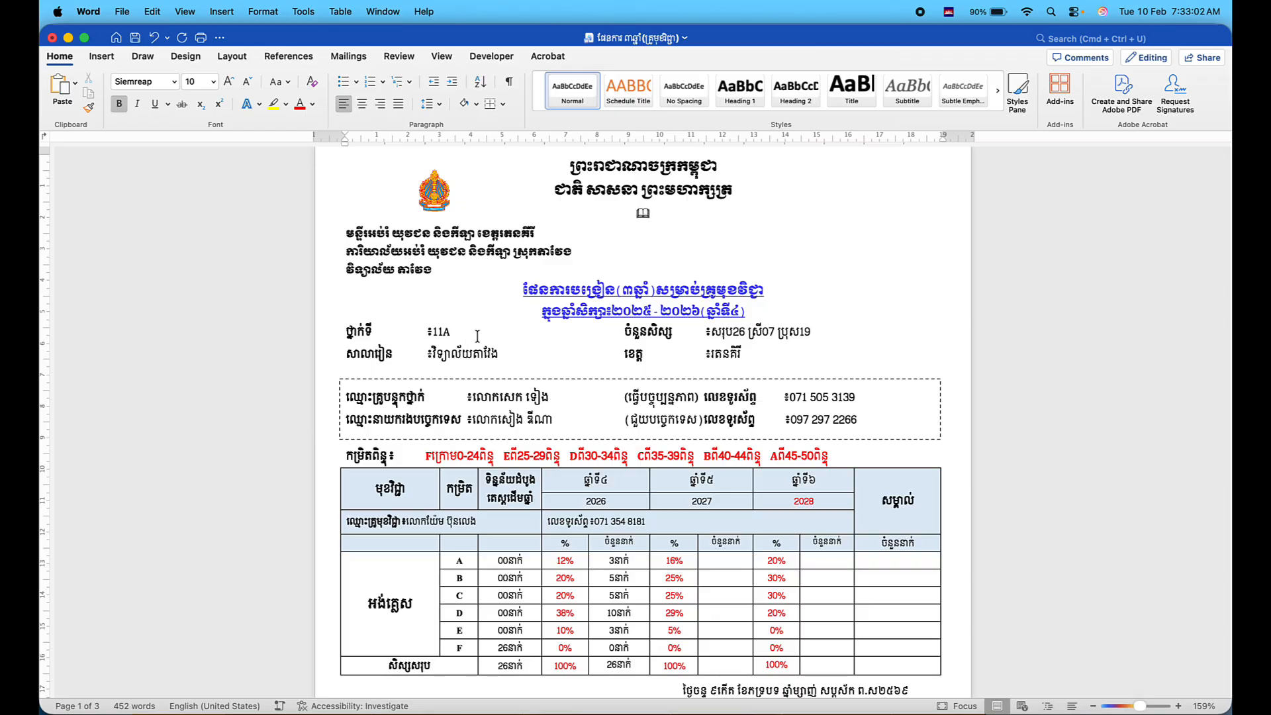
{"action": "scroll", "coordinate": [478, 336], "scroll_direction": "down", "scroll_amount": 15}
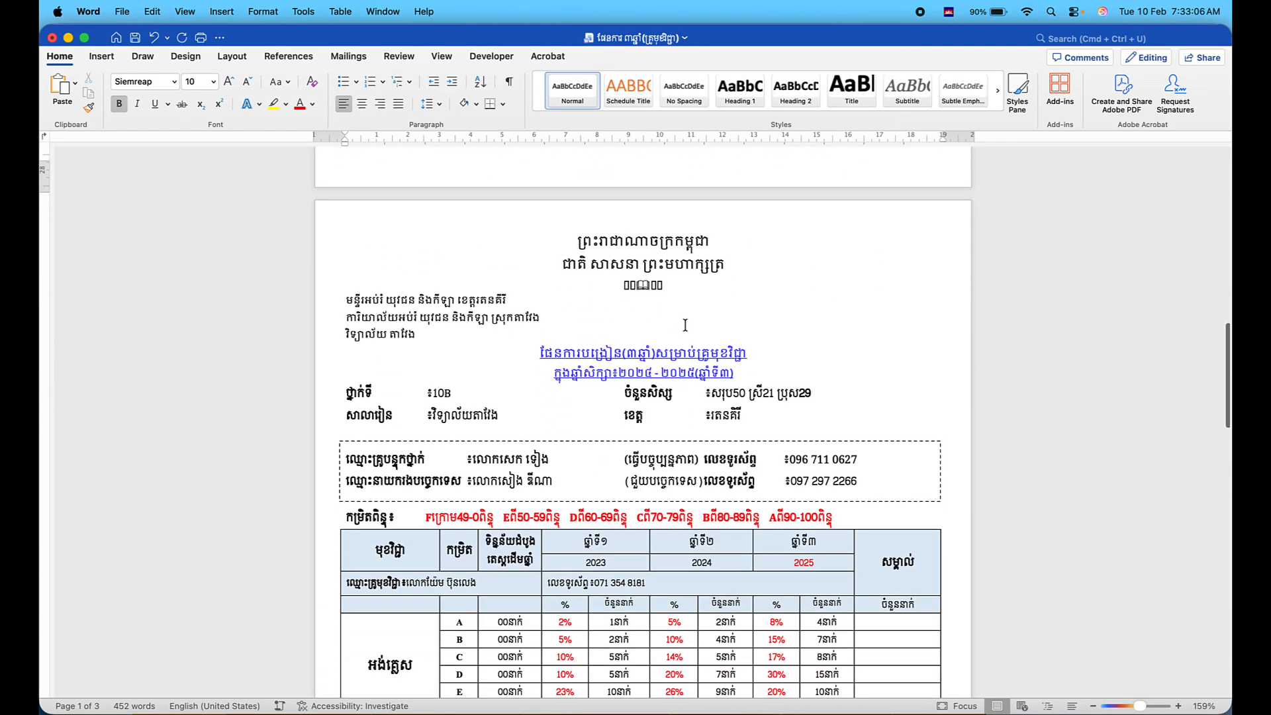
{"action": "left_click_drag", "start_coordinate": [742, 374], "coordinate": [529, 246]}
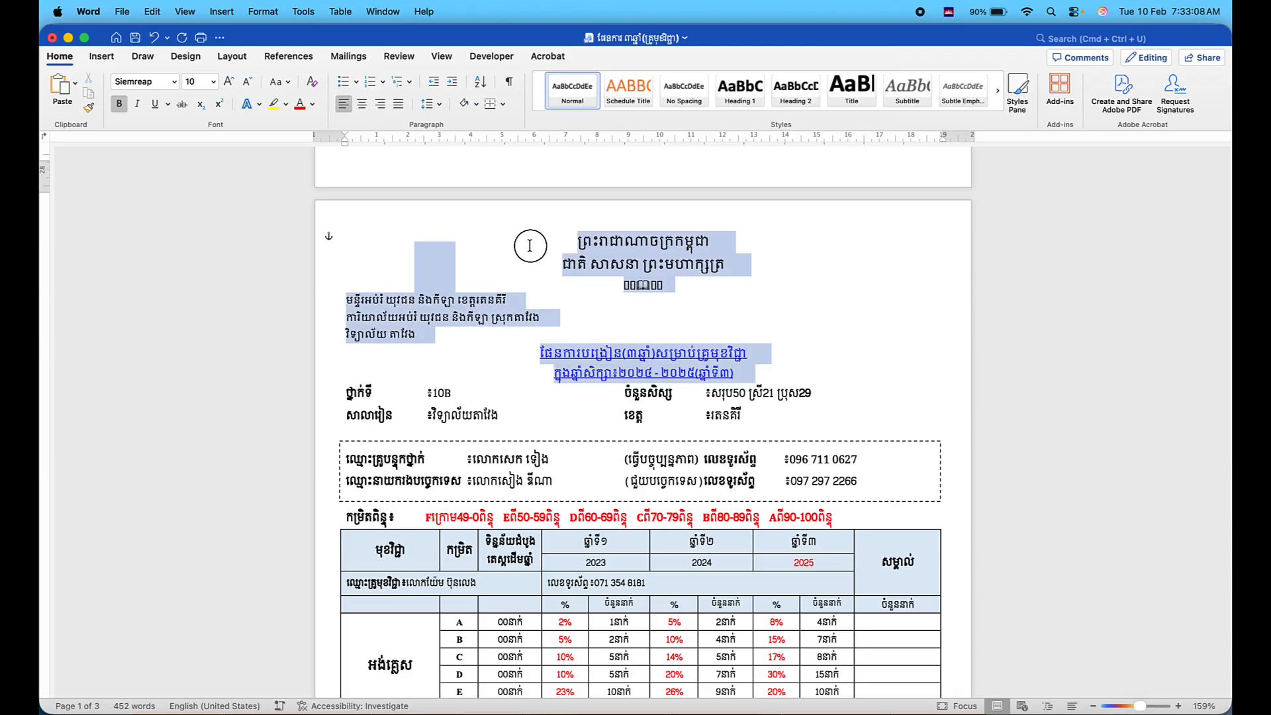
{"action": "left_click", "coordinate": [174, 81]}
{"action": "left_click", "coordinate": [172, 212]}
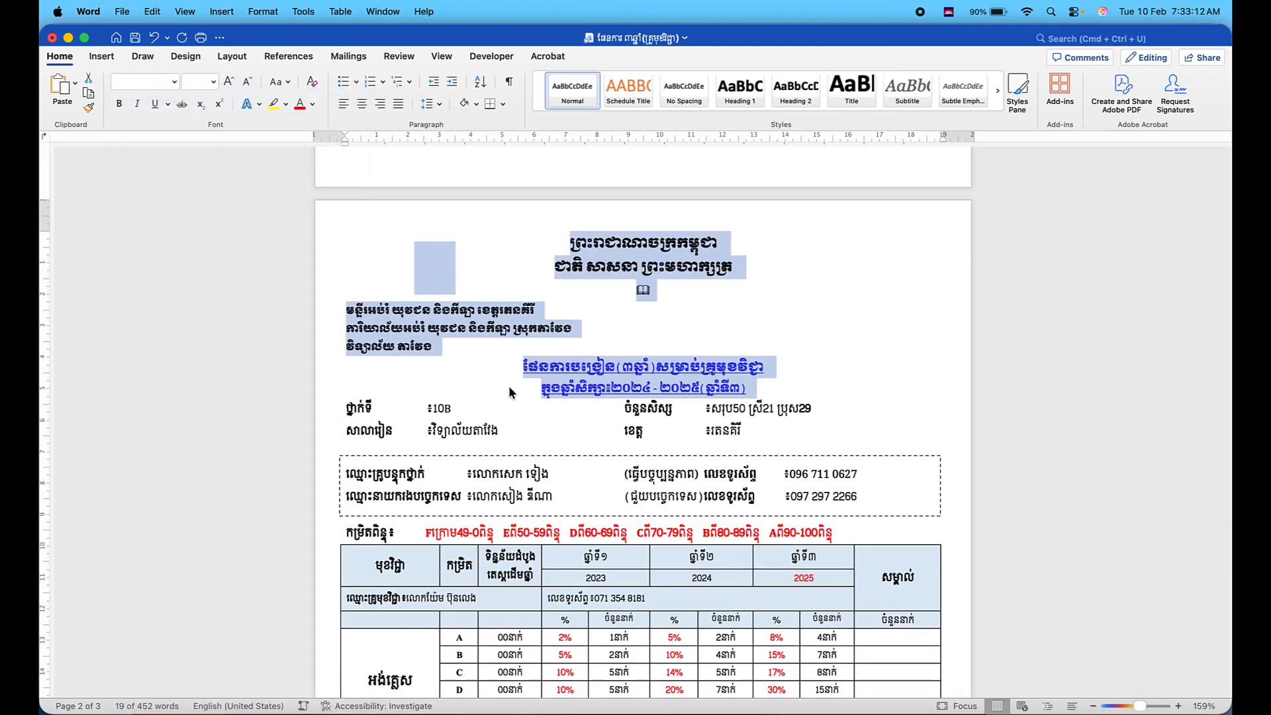
Change the heading's class name from 10B to 11B and show all open windows.
{"action": "left_click", "coordinate": [453, 405]}
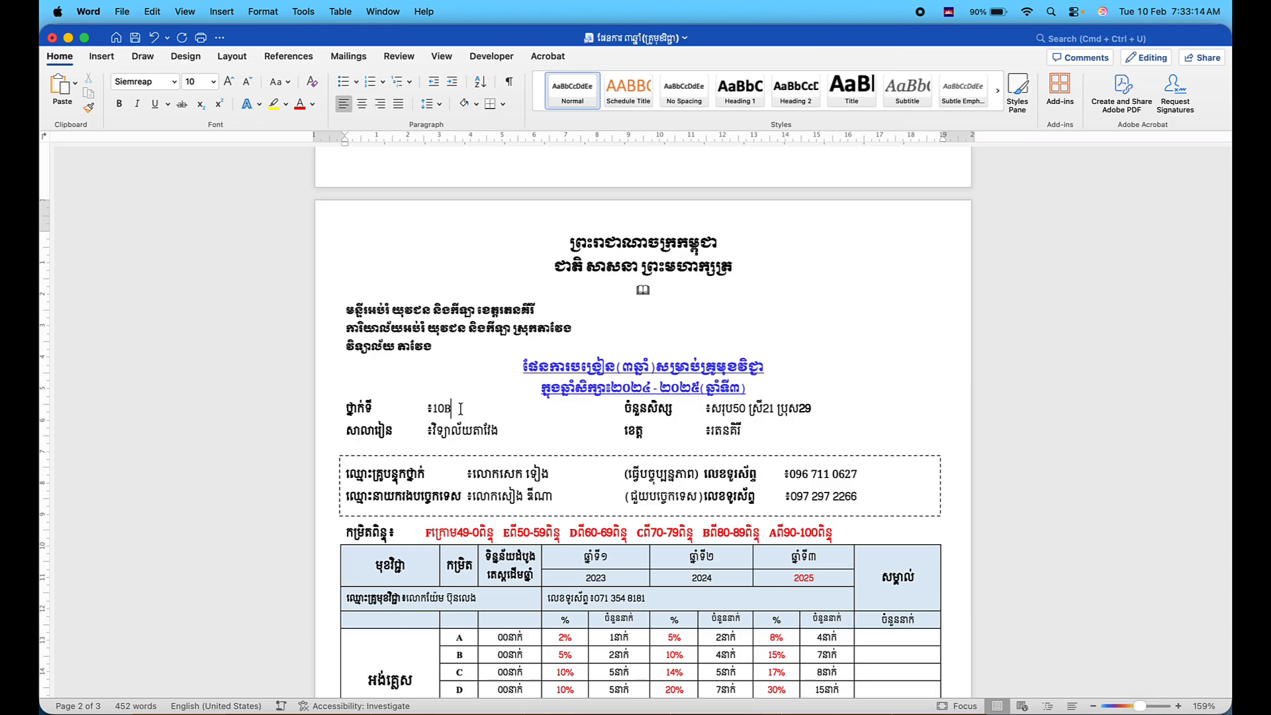
{"action": "key", "text": "BackSpace"}
{"action": "key", "text": "BackSpace"}
{"action": "key", "text": "ctrl+space"}
{"action": "type", "text": "1B"}
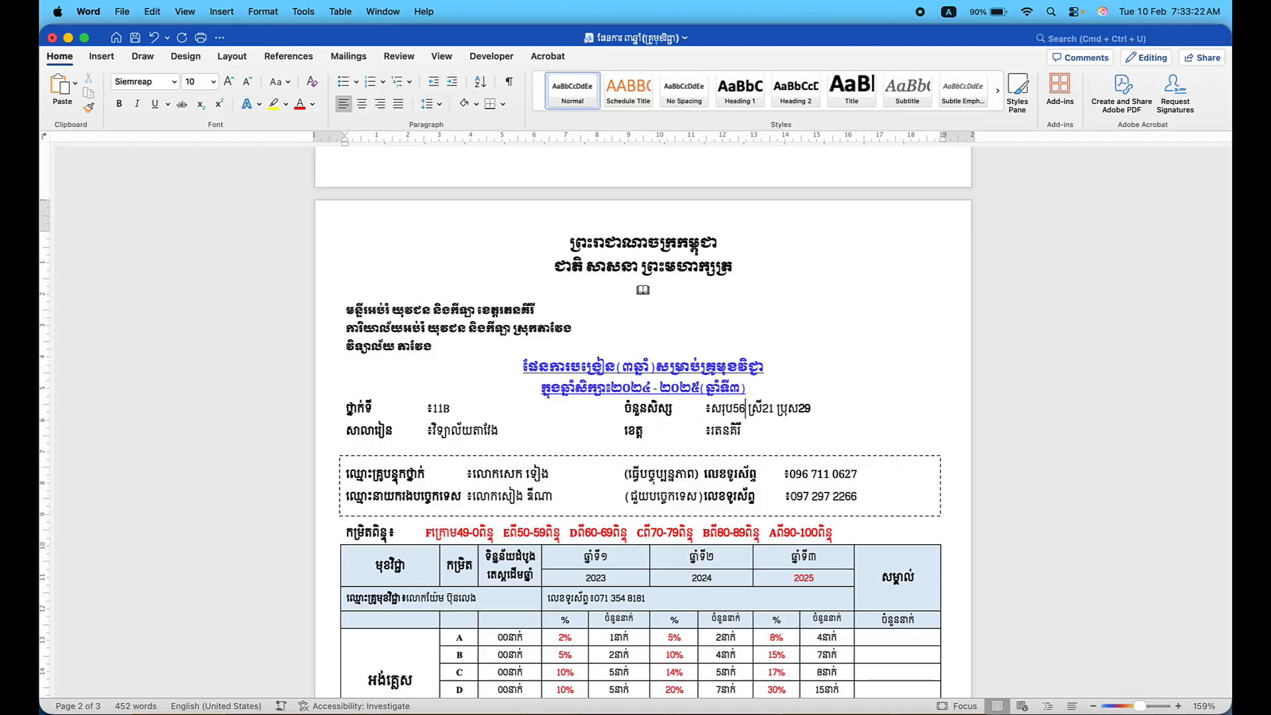
{"action": "key", "text": "ctrl+Up"}
Check the G11B sheet of the grade-scores spreadsheet in Google Sheets, then return to Word.
{"action": "left_click", "coordinate": [922, 308]}
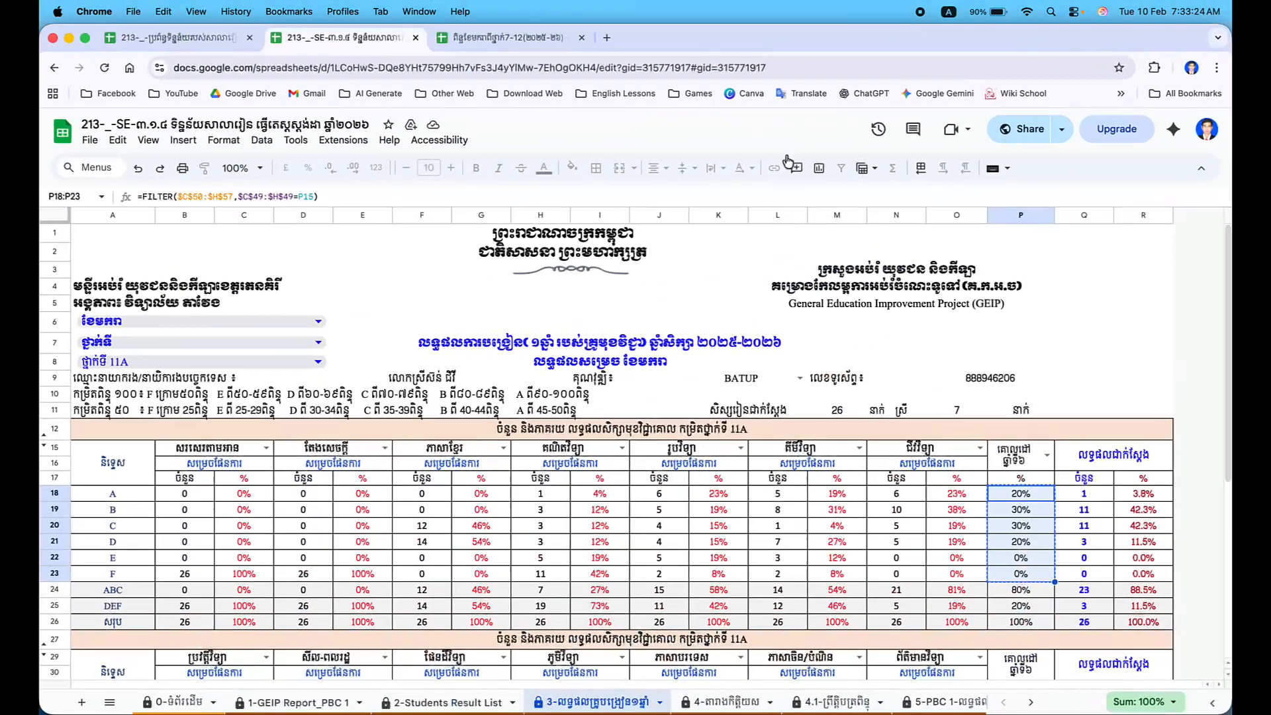
{"action": "left_click", "coordinate": [482, 37]}
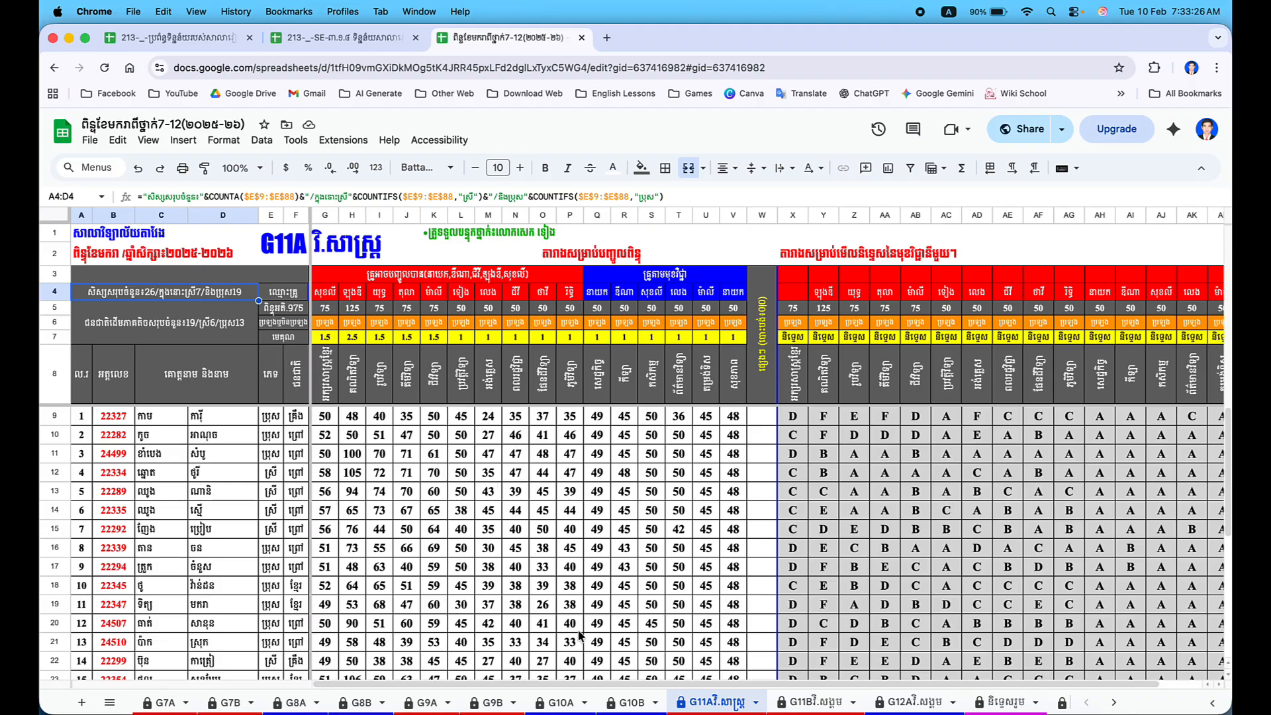
{"action": "left_click", "coordinate": [792, 701]}
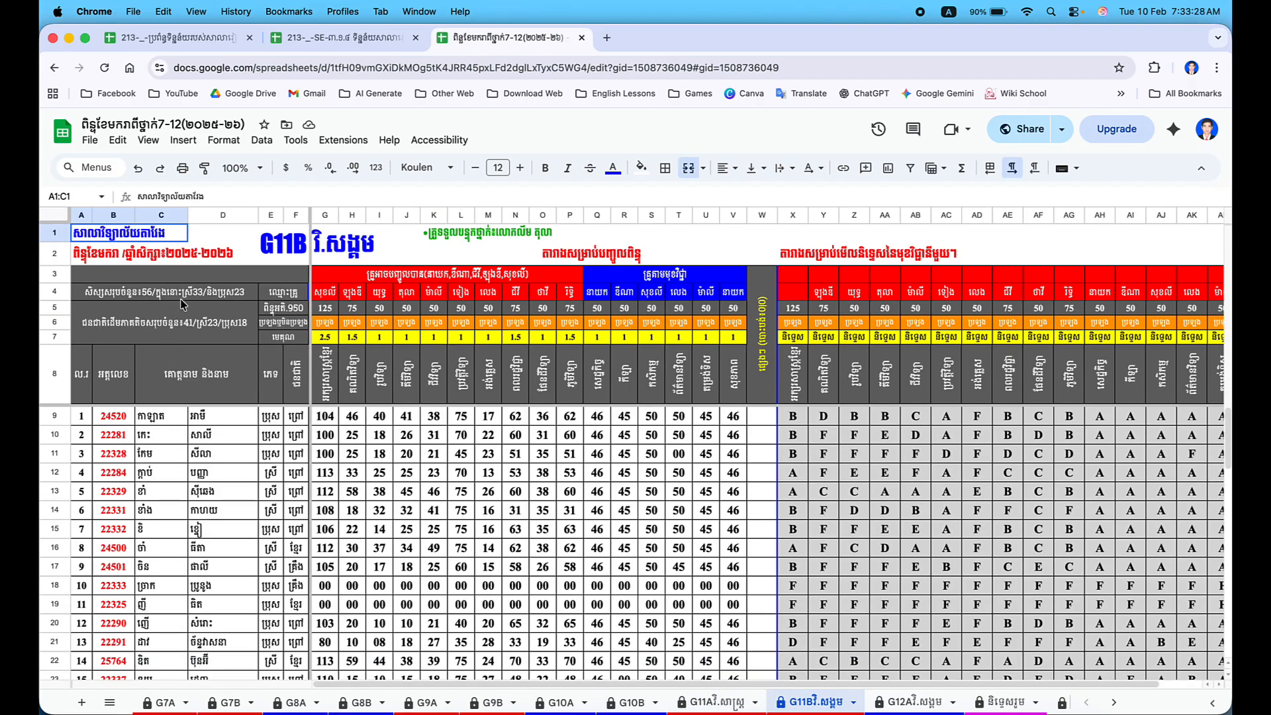
{"action": "key", "text": "ctrl+Up"}
{"action": "left_click", "coordinate": [284, 531]}
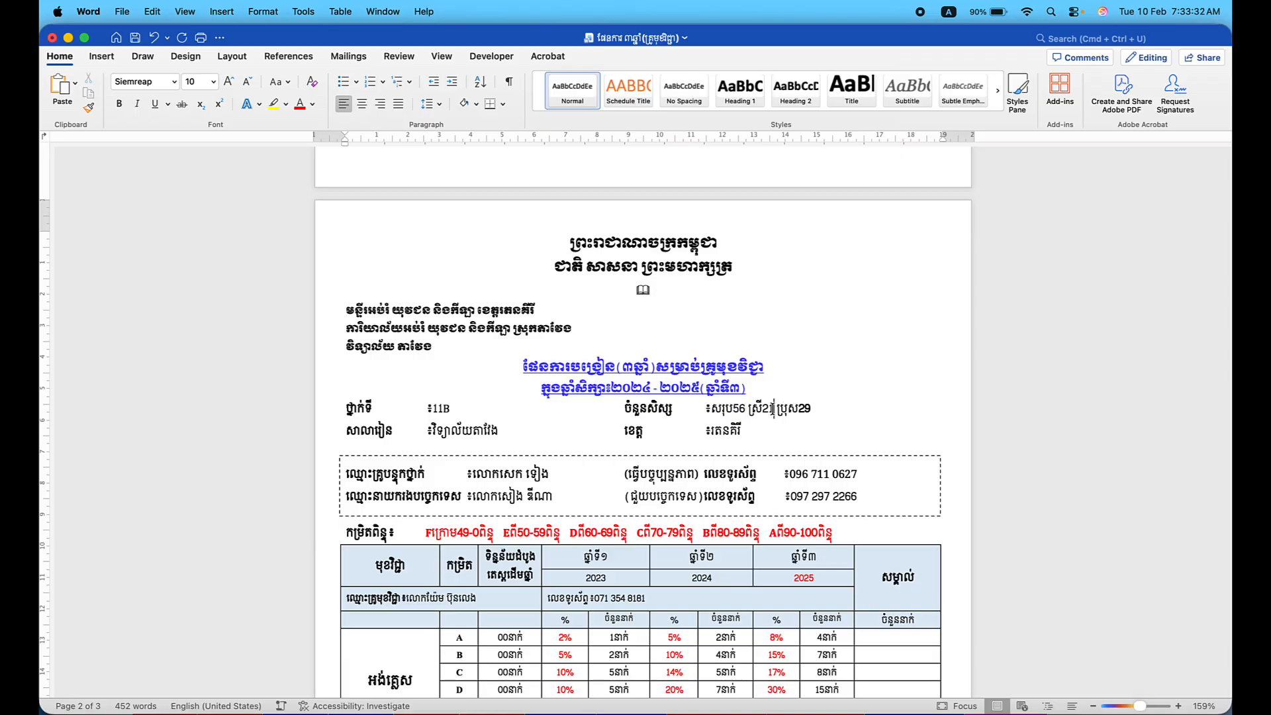
Change the girls' count from 21 to 33 and the boys' count from 29 to 23.
{"action": "left_click", "coordinate": [773, 408]}
{"action": "key", "text": "BackSpace"}
{"action": "key", "text": "BackSpace"}
{"action": "type", "text": "33"}
{"action": "left_click", "coordinate": [835, 411]}
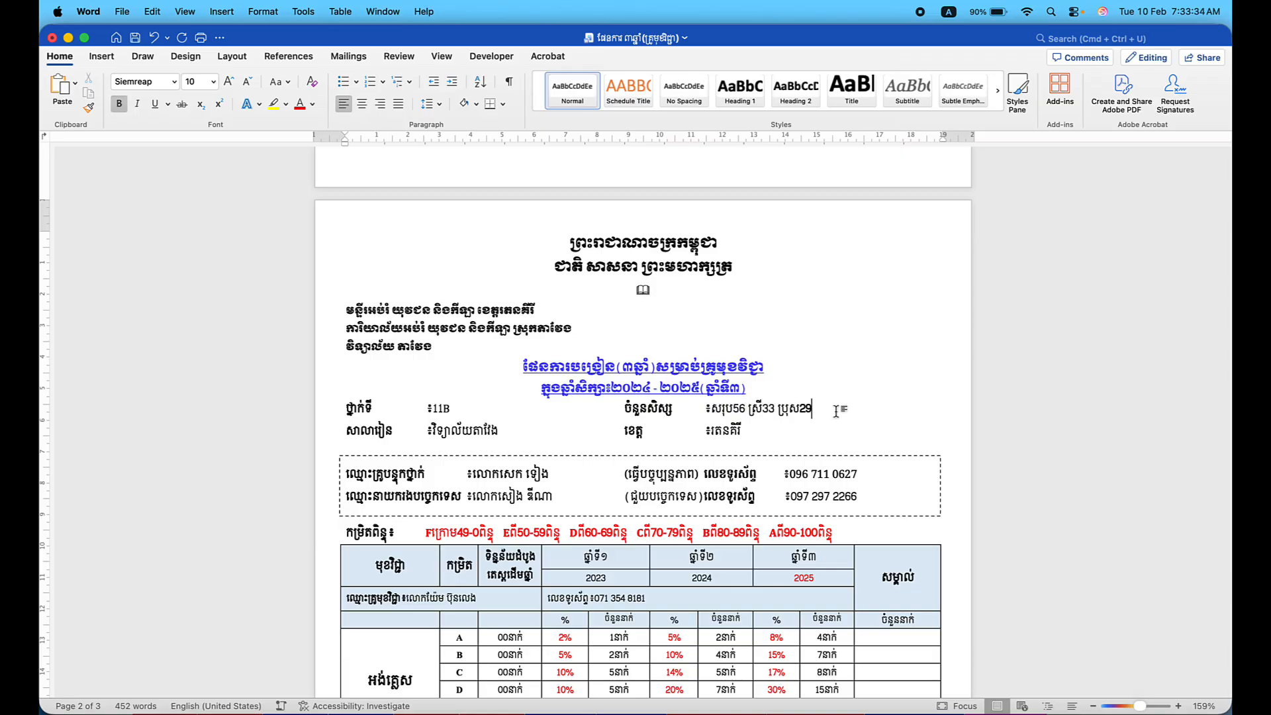
{"action": "key", "text": "BackSpace"}
{"action": "key", "text": "BackSpace"}
{"action": "type", "text": "23"}
Replace the homeroom teacher's name in the dashed box with a new name in Khmer.
{"action": "scroll", "coordinate": [581, 448], "scroll_direction": "down", "scroll_amount": 3}
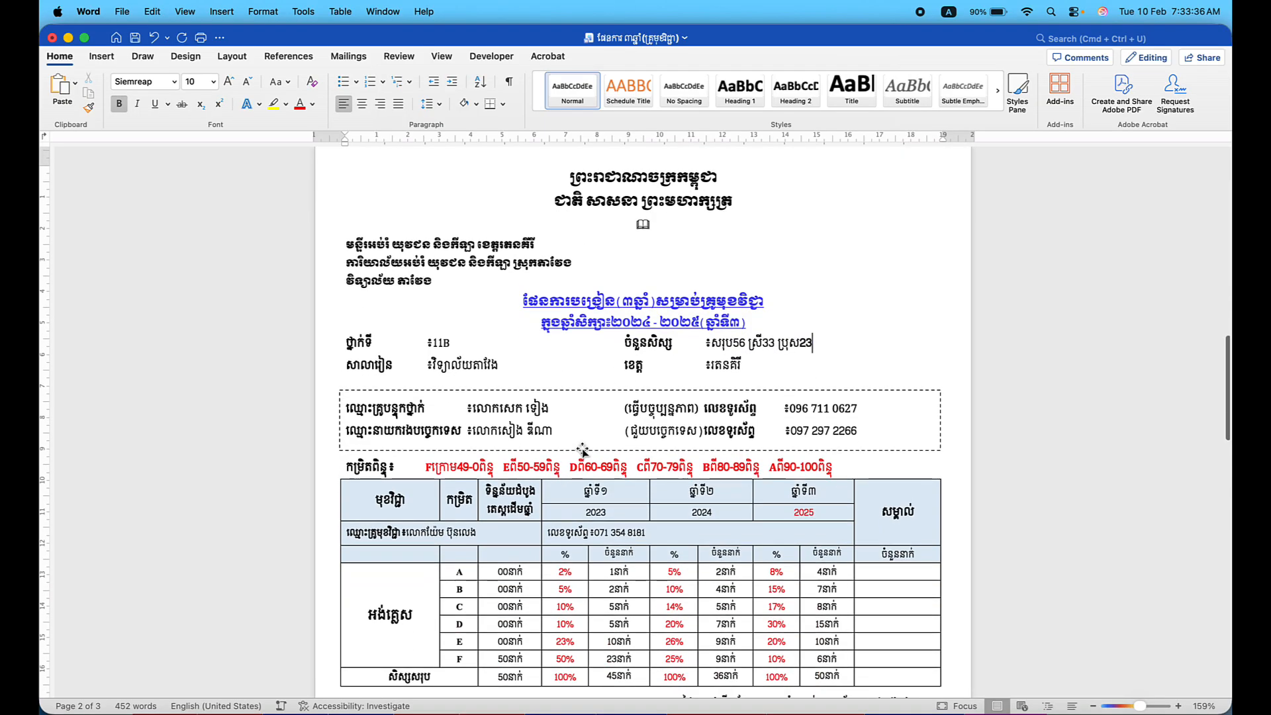
{"action": "left_click", "coordinate": [534, 373]}
{"action": "key", "text": "Down"}
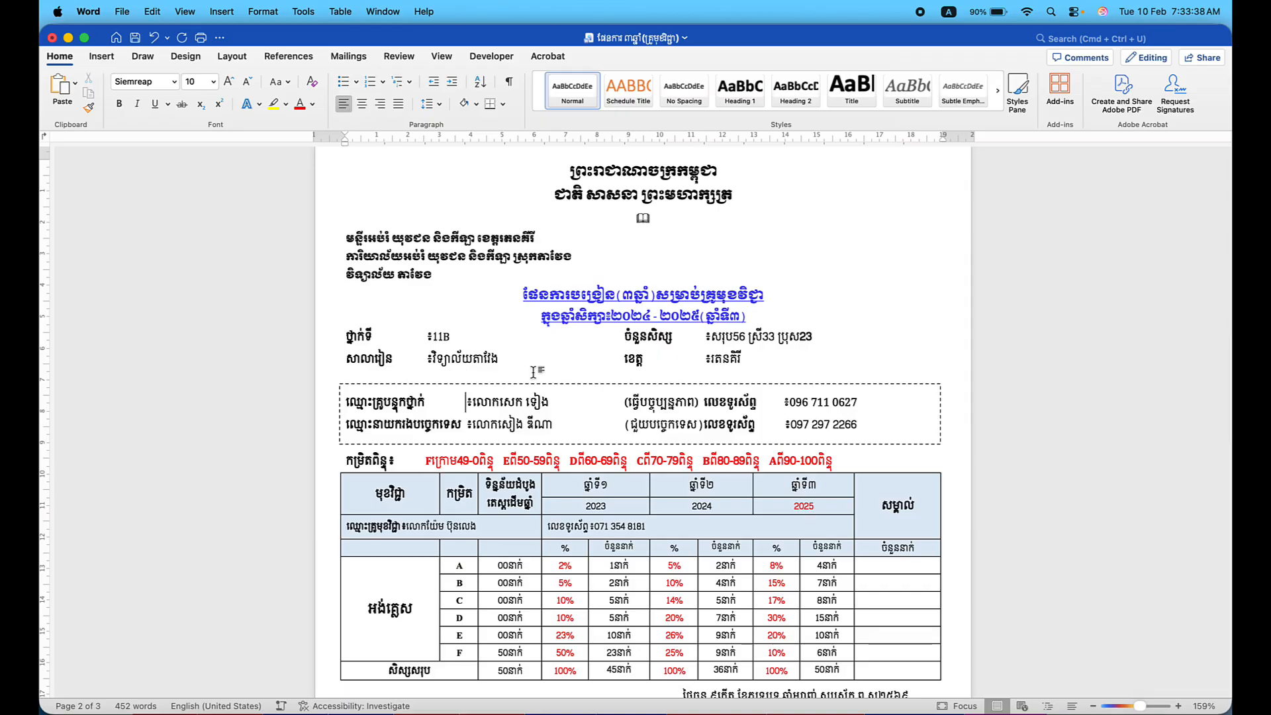
{"action": "key", "text": "Right"}
{"action": "key", "text": "Right"}
{"action": "key", "text": "Right"}
{"action": "key", "text": "Right"}
{"action": "key", "text": "Right"}
{"action": "key", "text": "Right"}
{"action": "key", "text": "Right"}
{"action": "key", "text": "BackSpace"}
{"action": "key", "text": "BackSpace"}
{"action": "key", "text": "BackSpace"}
{"action": "key", "text": "BackSpace"}
{"action": "key", "text": "BackSpace"}
{"action": "key", "text": "BackSpace"}
{"action": "key", "text": "BackSpace"}
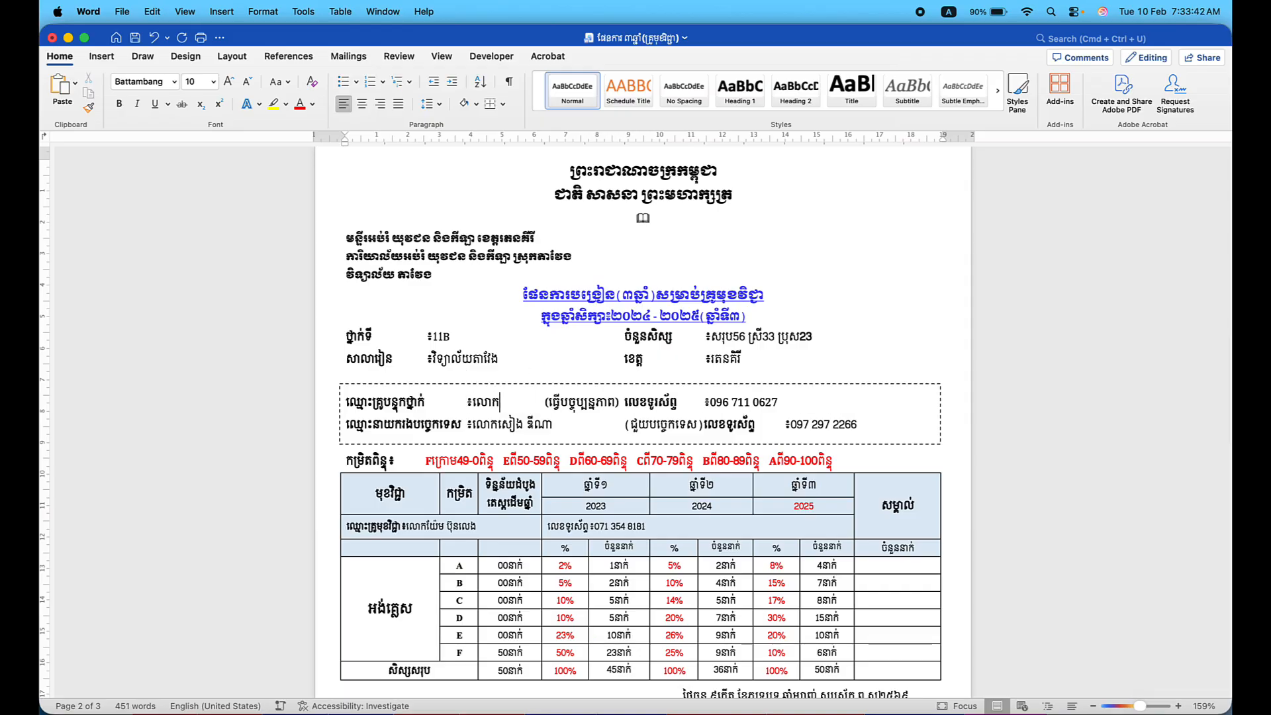
{"action": "key", "text": "ctrl+space"}
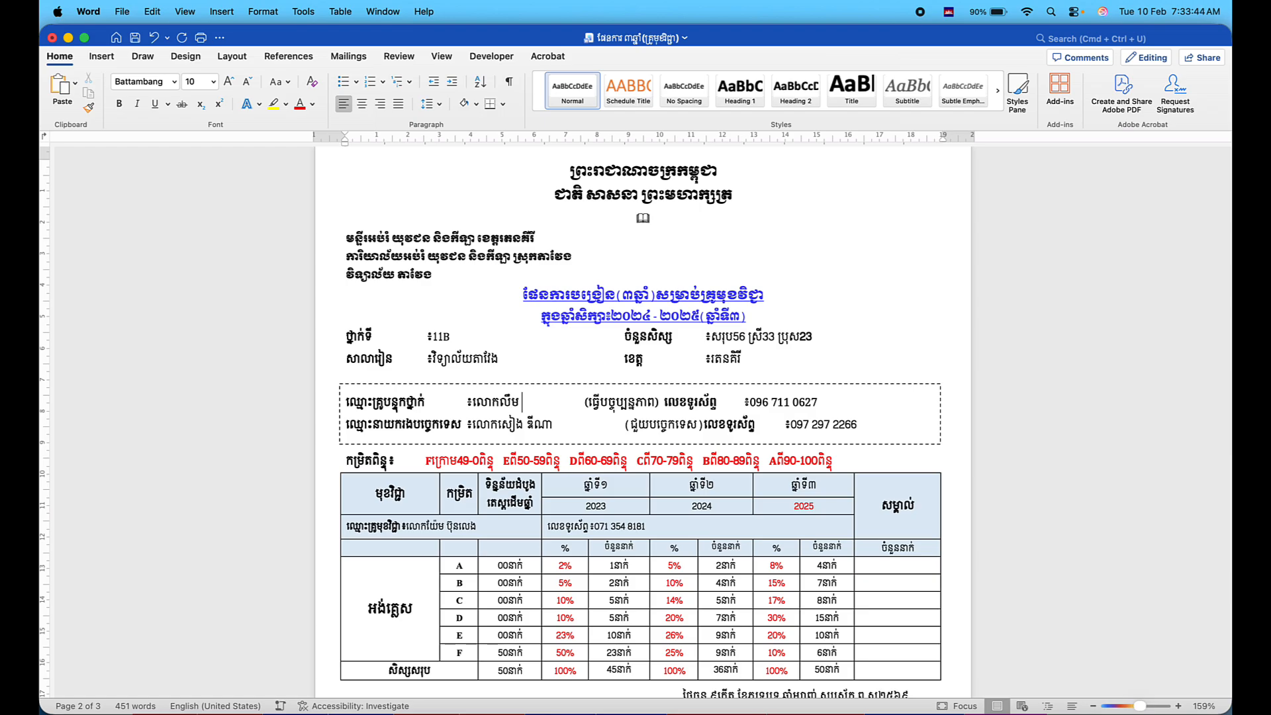
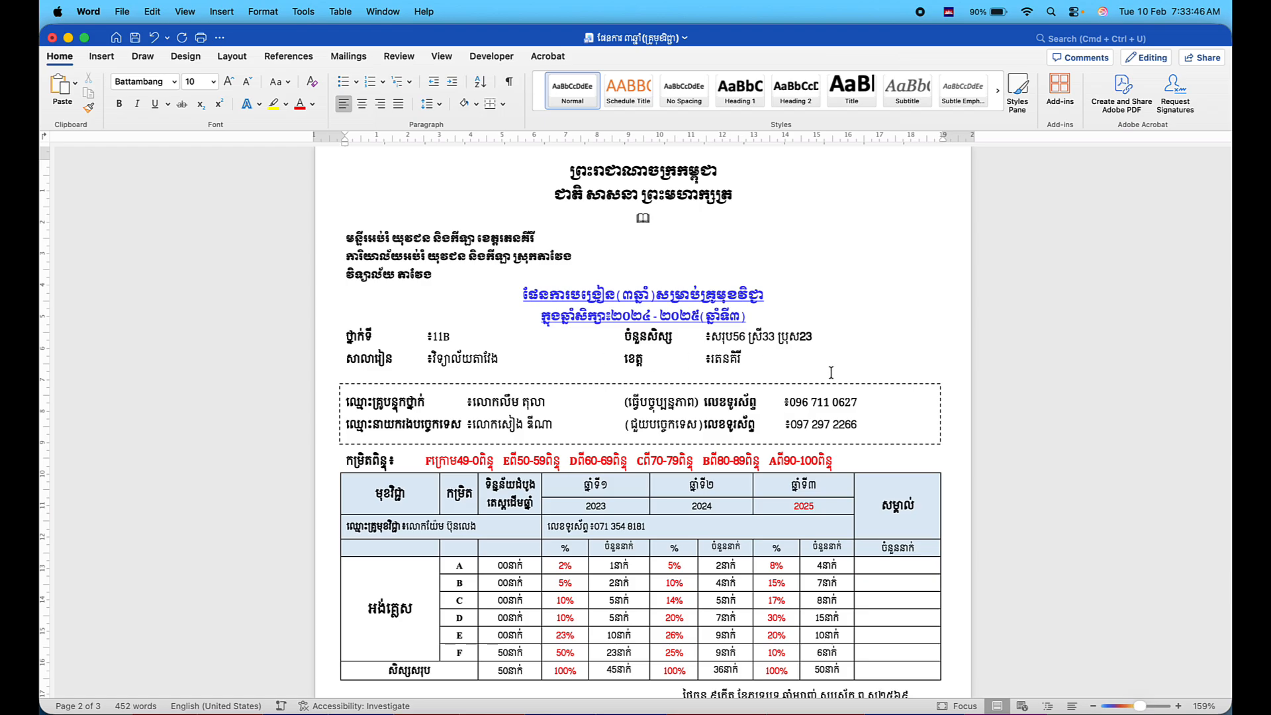
{"action": "scroll", "coordinate": [616, 421], "scroll_direction": "down", "scroll_amount": 2}
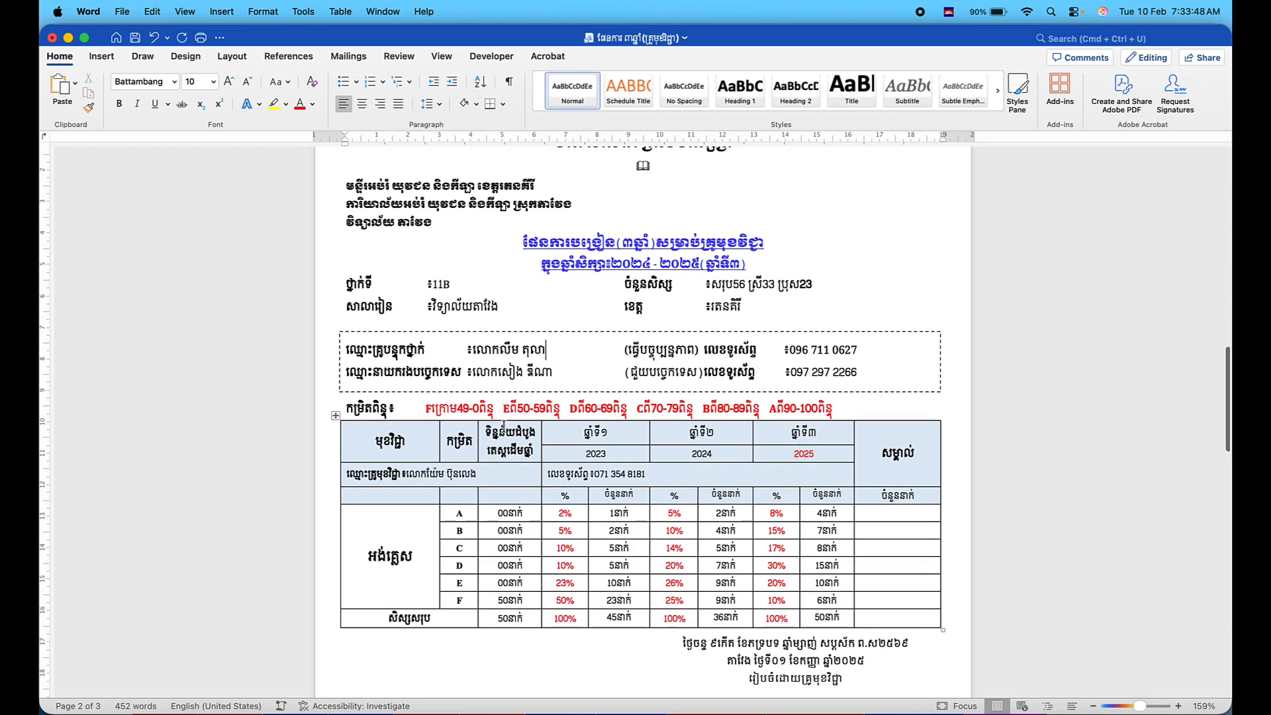
Copy the 11A plan's 0–24 to 45–50 grade-scale line over the 11B plan's grade-scale line.
{"action": "scroll", "coordinate": [490, 411], "scroll_direction": "up", "scroll_amount": 15}
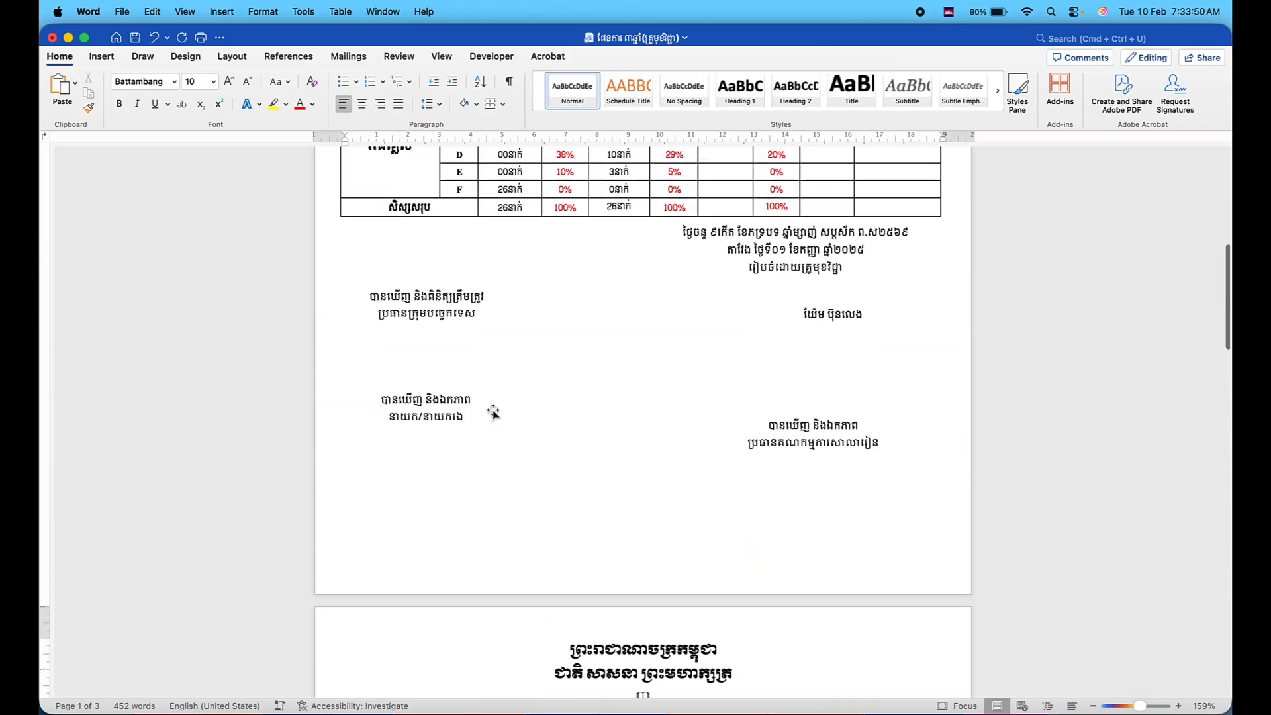
{"action": "scroll", "coordinate": [492, 409], "scroll_direction": "up", "scroll_amount": 2}
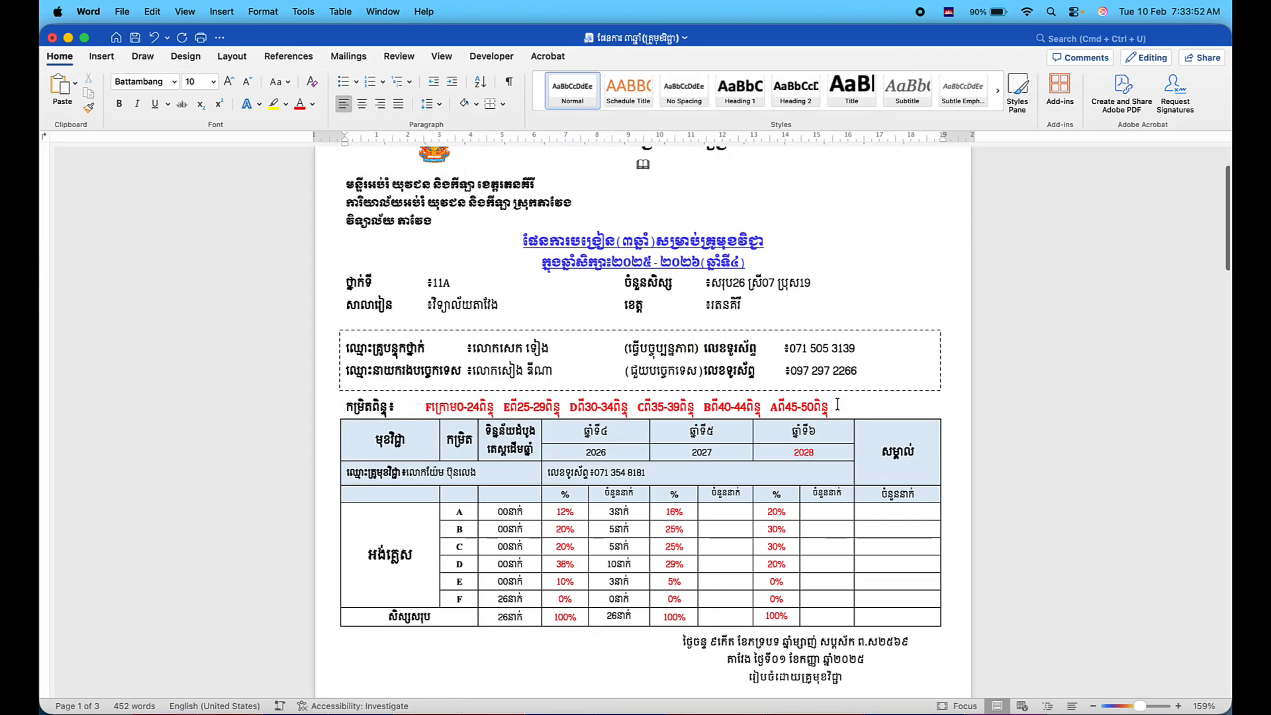
{"action": "left_click_drag", "start_coordinate": [837, 405], "coordinate": [419, 405]}
{"action": "key", "text": "super+c"}
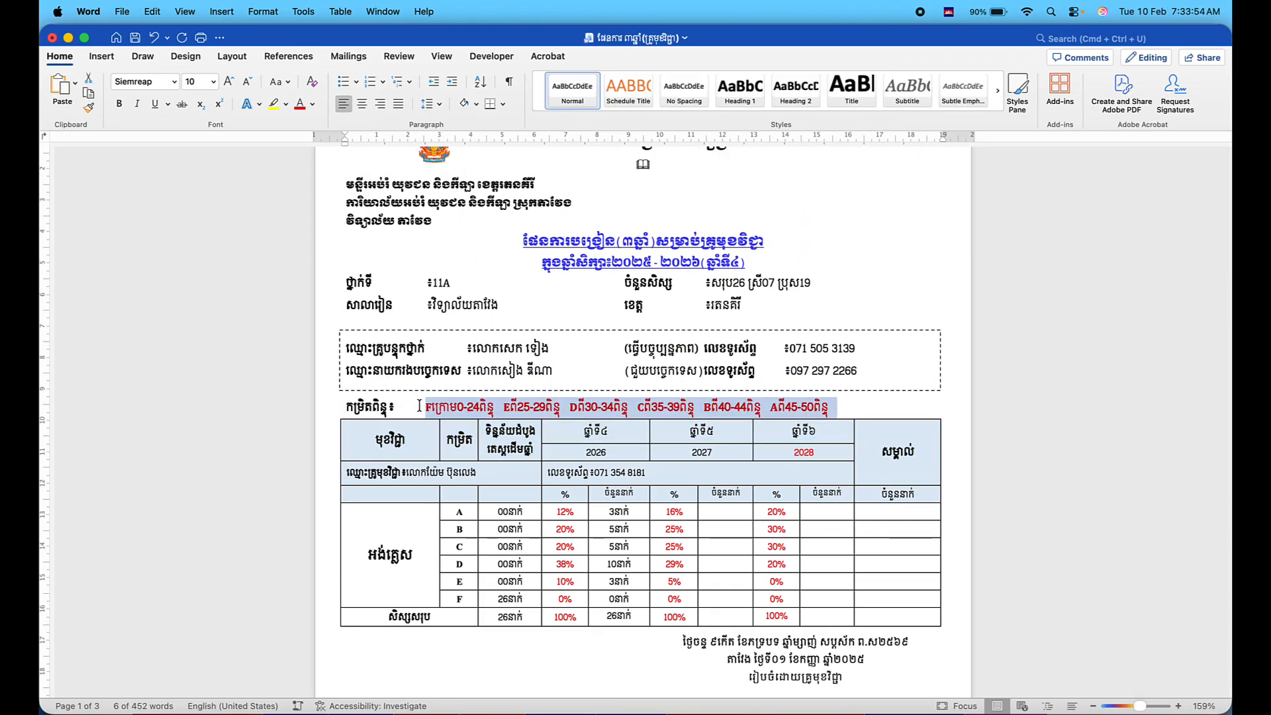
{"action": "key", "text": "ctrl+Up"}
{"action": "key", "text": "ctrl+Up"}
{"action": "scroll", "coordinate": [419, 405], "scroll_direction": "down", "scroll_amount": 15}
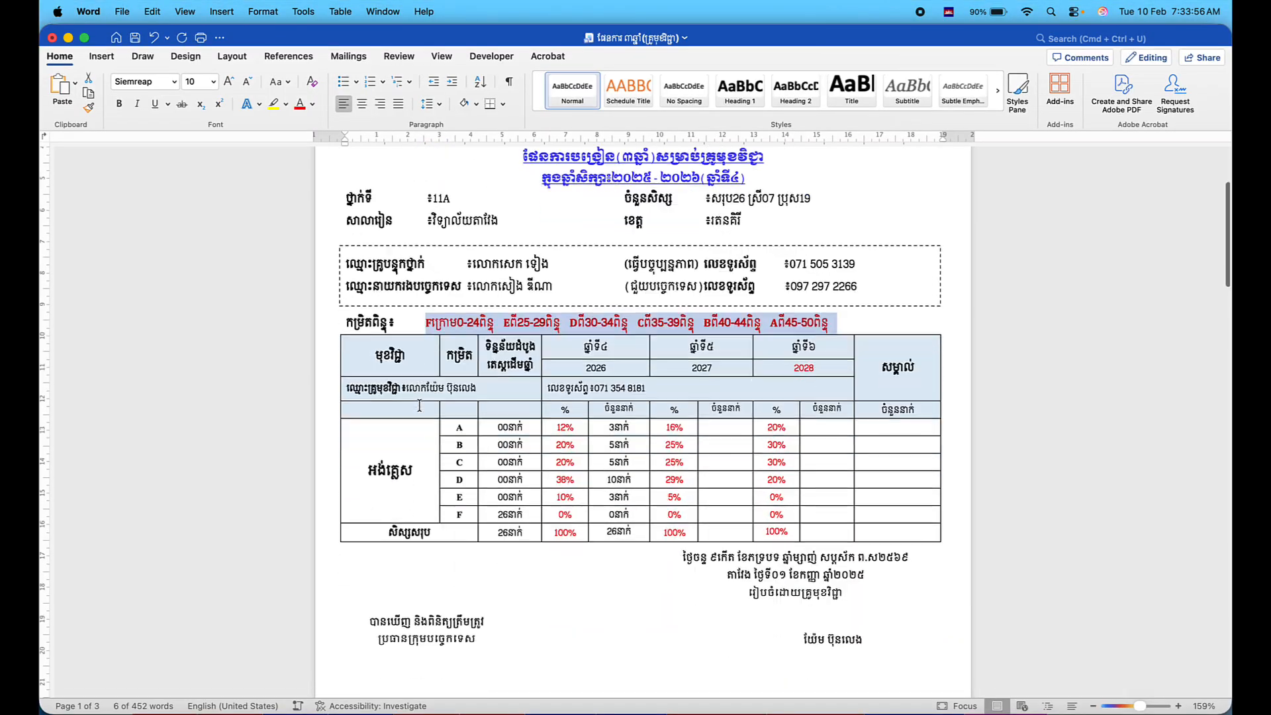
{"action": "scroll", "coordinate": [642, 423], "scroll_direction": "down", "scroll_amount": 5}
{"action": "left_click_drag", "start_coordinate": [863, 464], "coordinate": [454, 475]}
{"action": "key", "text": "super+v"}
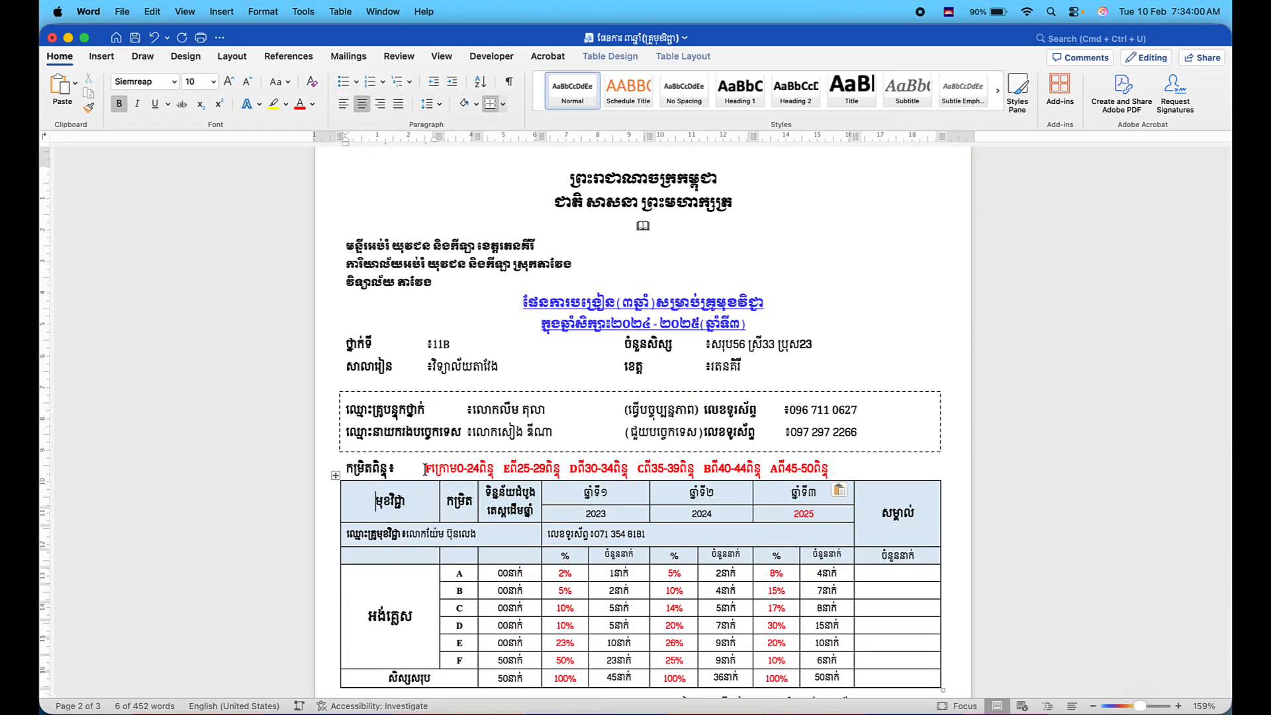
{"action": "scroll", "coordinate": [639, 424], "scroll_direction": "down", "scroll_amount": 3}
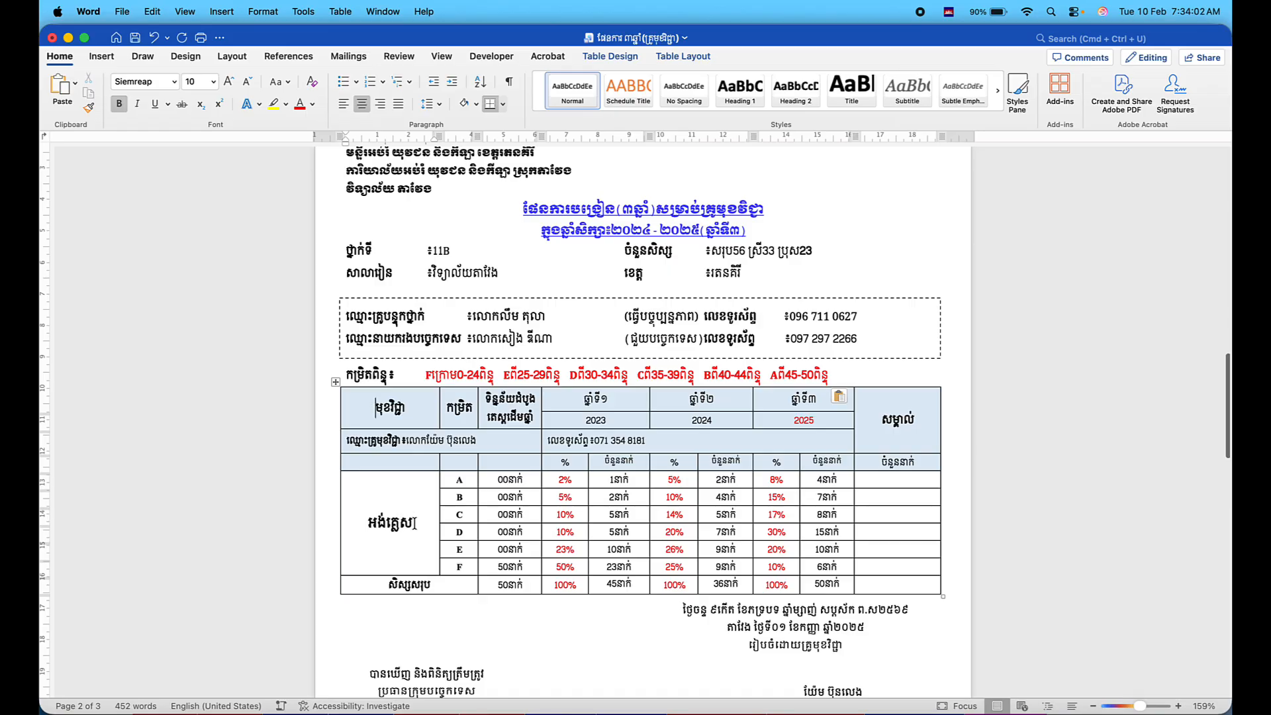
Change row F's and the total row's student counts from 50 to 56.
{"action": "left_click", "coordinate": [413, 523]}
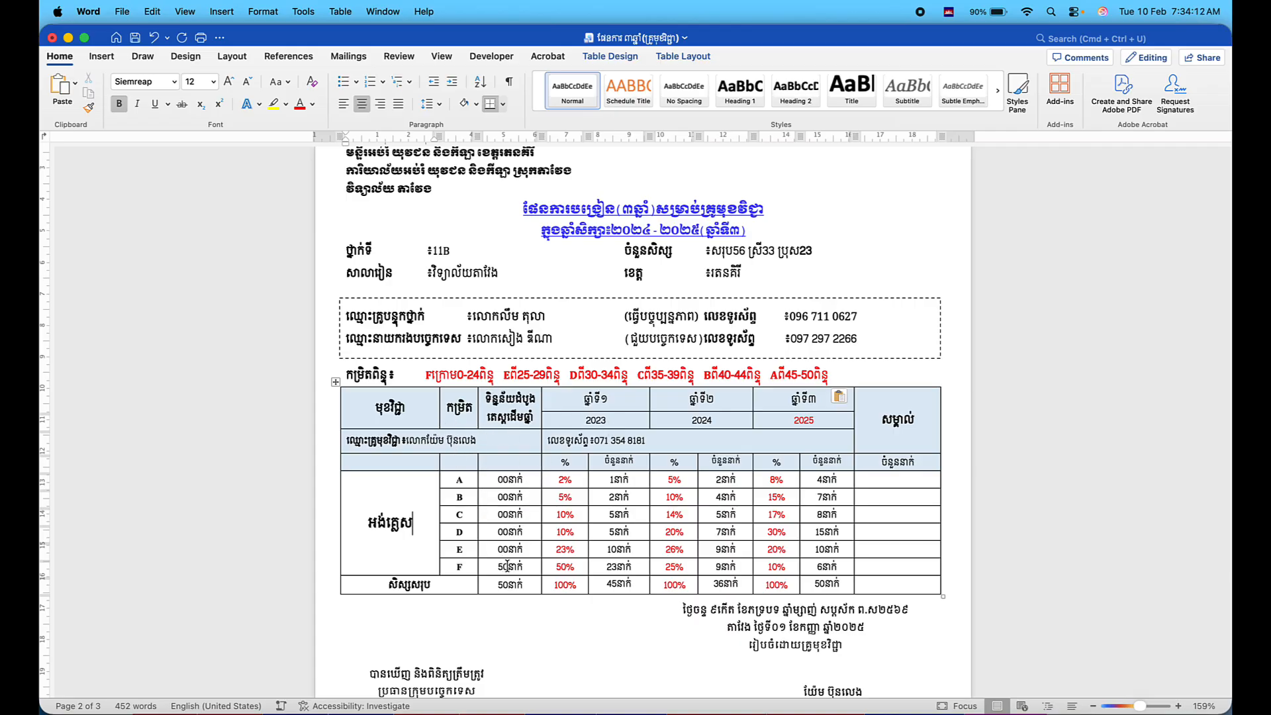
{"action": "left_click", "coordinate": [507, 566]}
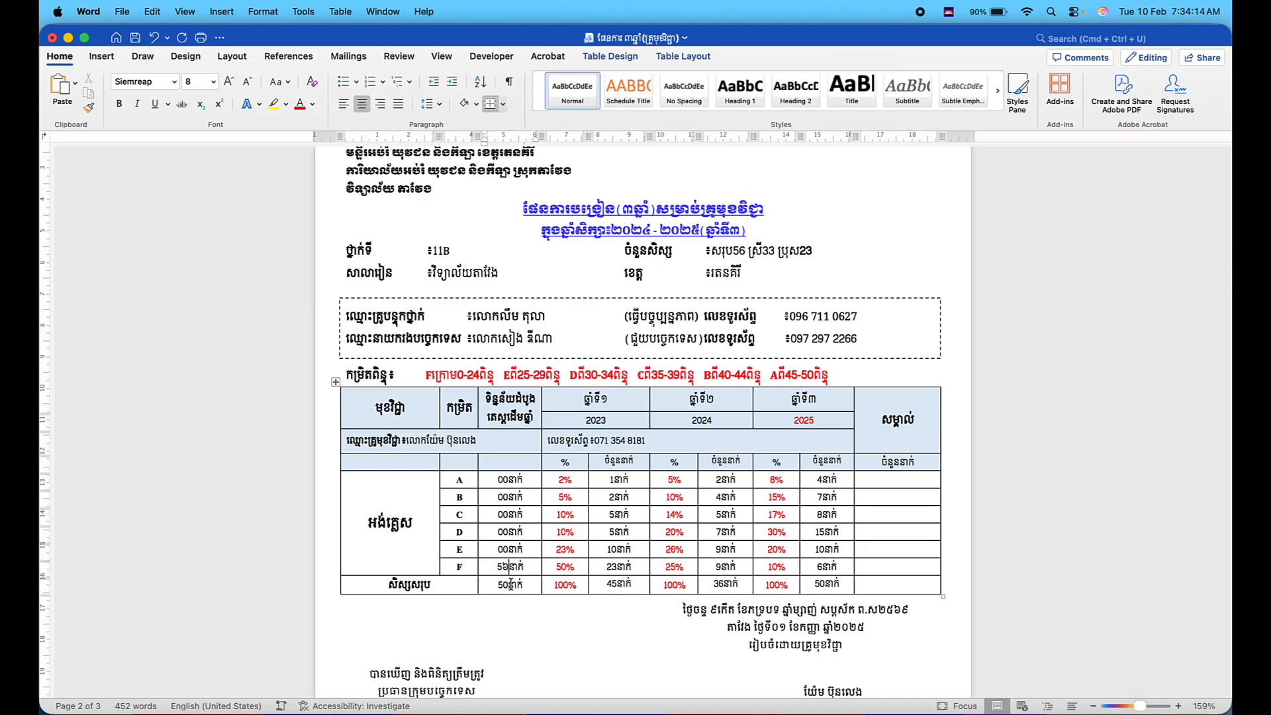
{"action": "key", "text": "BackSpace"}
{"action": "key", "text": "ctrl+space"}
{"action": "type", "text": "6"}
{"action": "left_click", "coordinate": [508, 586]}
{"action": "key", "text": "BackSpace"}
{"action": "type", "text": "6"}
{"action": "scroll", "coordinate": [634, 492], "scroll_direction": "up", "scroll_amount": 2}
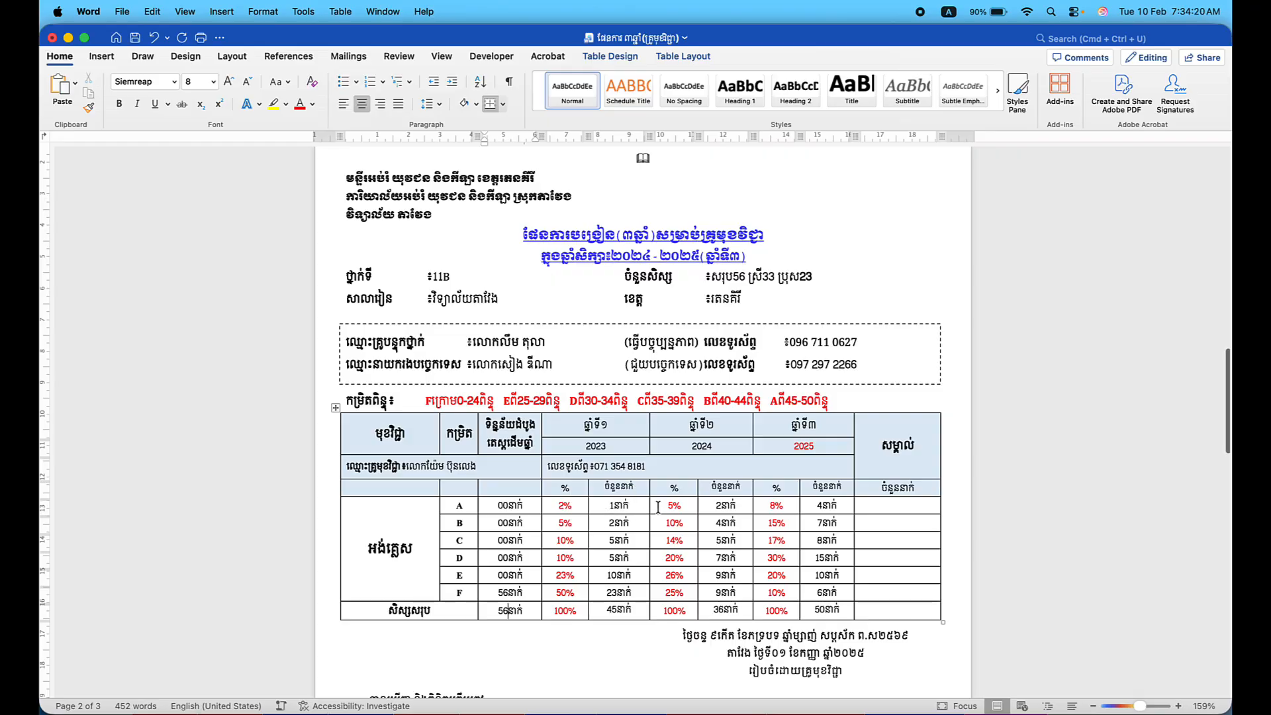
{"action": "scroll", "coordinate": [582, 512], "scroll_direction": "up", "scroll_amount": 1}
{"action": "scroll", "coordinate": [582, 512], "scroll_direction": "down", "scroll_amount": 5}
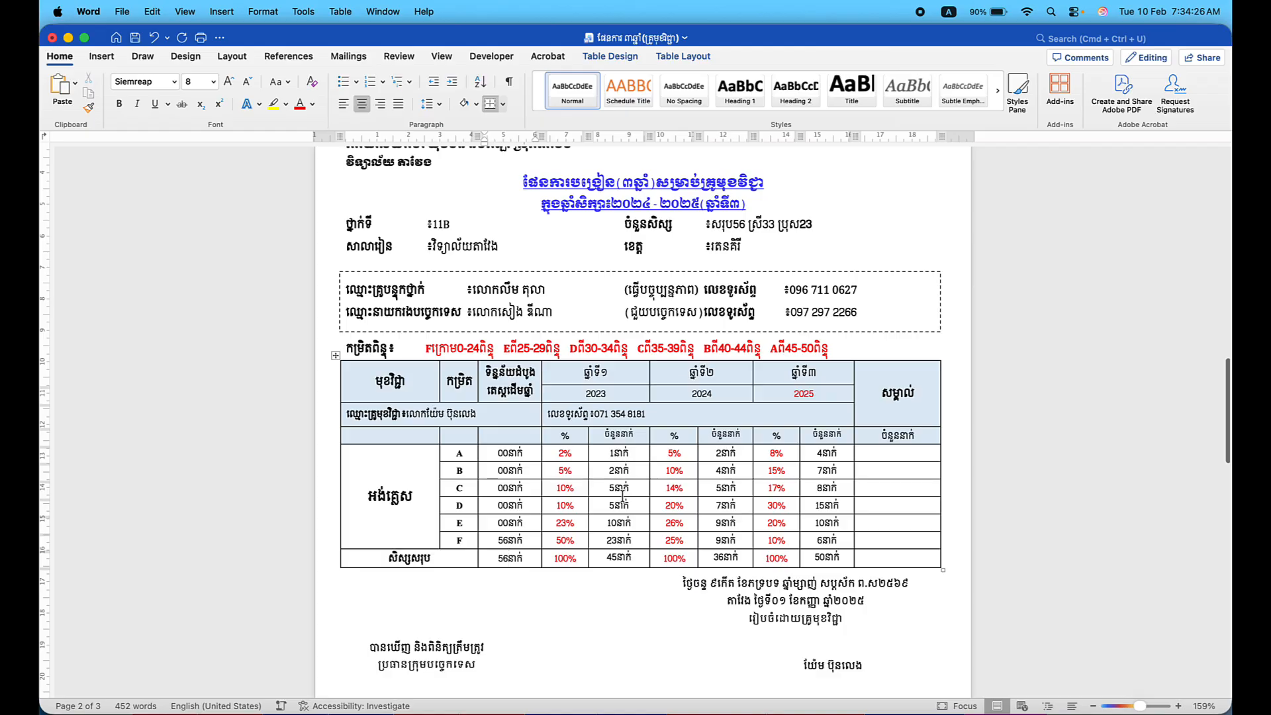
{"action": "scroll", "coordinate": [623, 511], "scroll_direction": "up", "scroll_amount": 15}
Paste the 11A plan's 2026–2028 target figures over the 11B table's 2023–2025 cells.
{"action": "scroll", "coordinate": [622, 511], "scroll_direction": "up", "scroll_amount": 6}
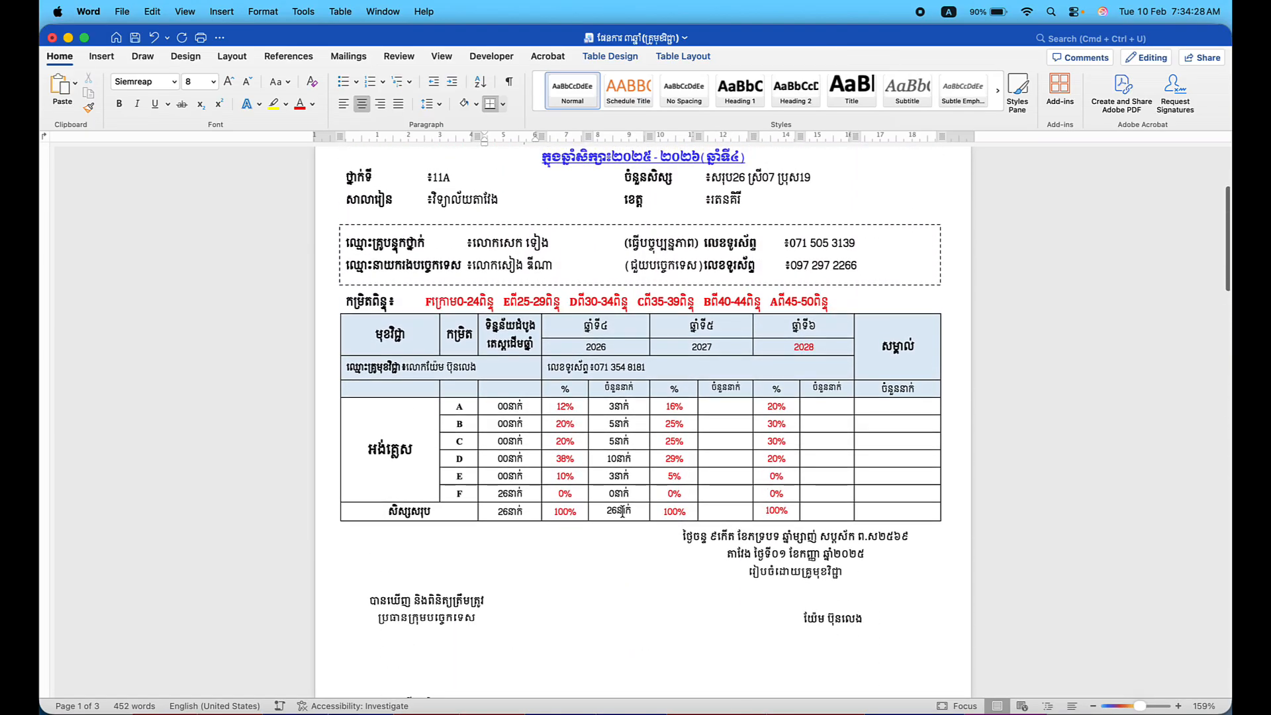
{"action": "left_click", "coordinate": [556, 406]}
{"action": "left_click_drag", "start_coordinate": [556, 406], "coordinate": [825, 507]}
{"action": "scroll", "coordinate": [824, 504], "scroll_direction": "down", "scroll_amount": 15}
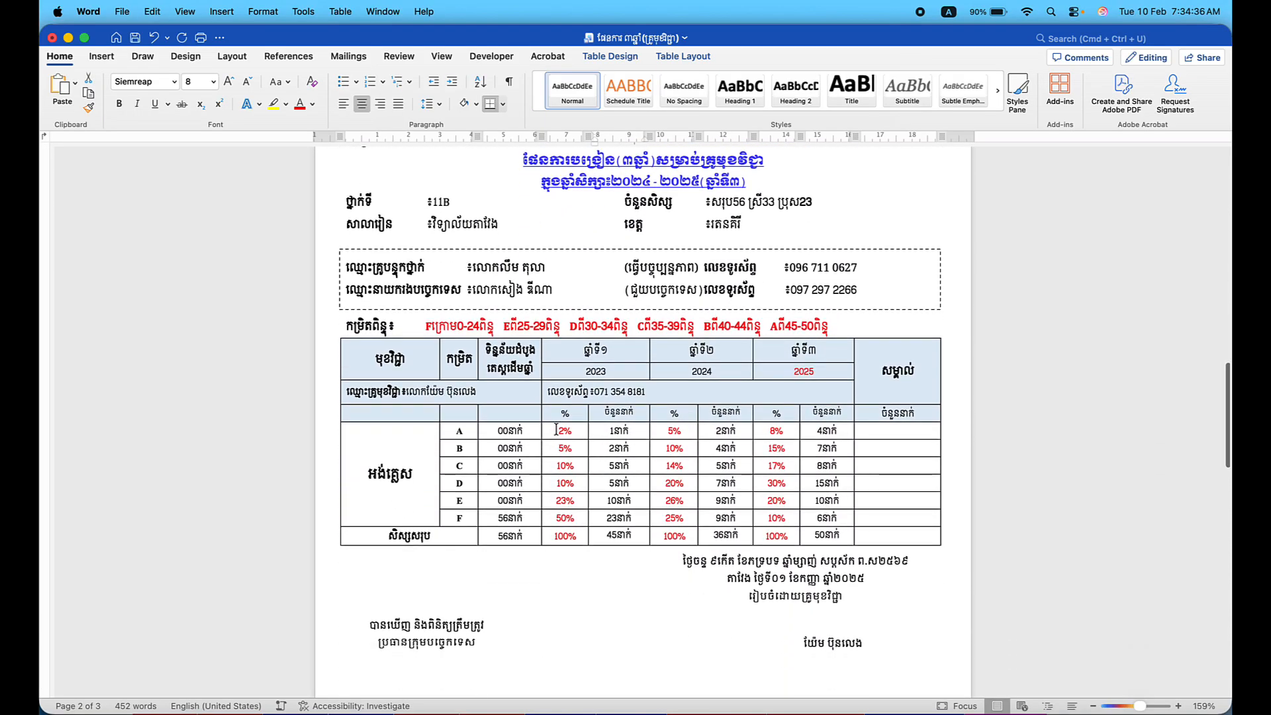
{"action": "left_click_drag", "start_coordinate": [556, 430], "coordinate": [820, 526]}
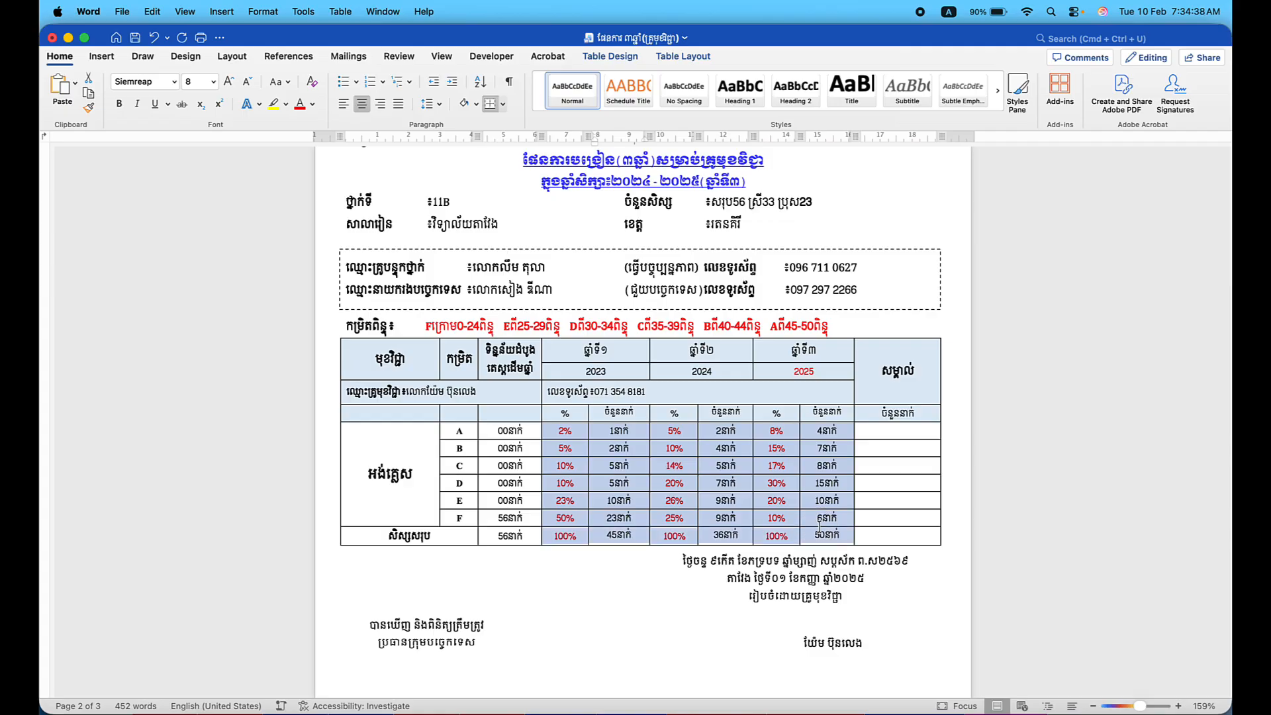
{"action": "key", "text": "super+v"}
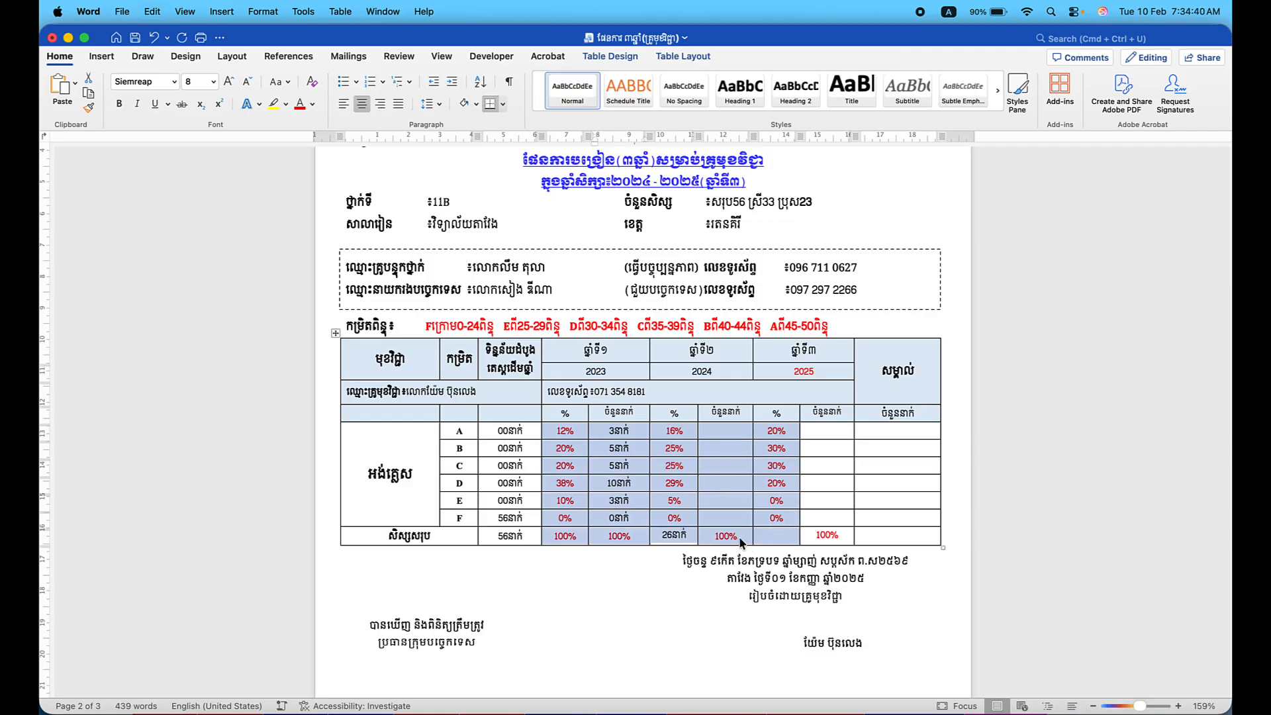
Clear the leftover 26 and 100% values from the total row's four cells.
{"action": "left_click", "coordinate": [694, 534]}
{"action": "key", "text": "BackSpace"}
{"action": "key", "text": "BackSpace"}
{"action": "key", "text": "BackSpace"}
{"action": "key", "text": "BackSpace"}
{"action": "key", "text": "BackSpace"}
{"action": "key", "text": "BackSpace"}
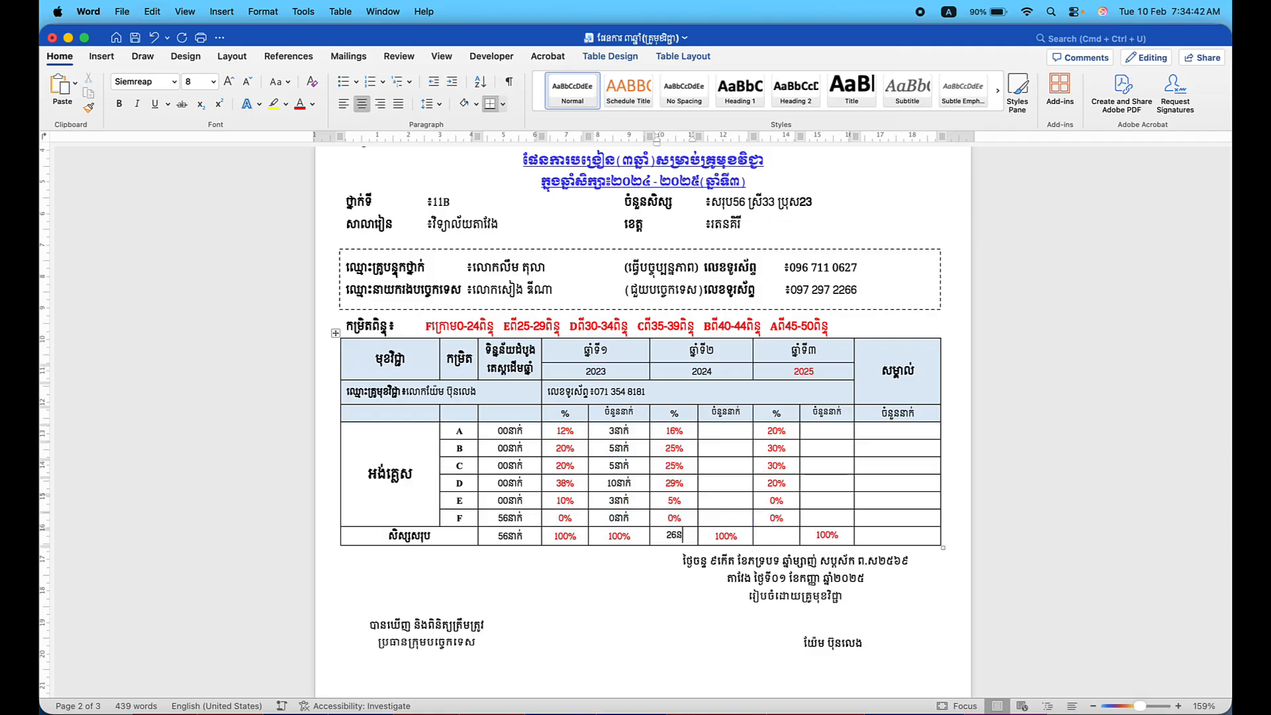
{"action": "left_click", "coordinate": [839, 535]}
{"action": "key", "text": "BackSpace"}
{"action": "key", "text": "BackSpace"}
{"action": "key", "text": "BackSpace"}
{"action": "key", "text": "BackSpace"}
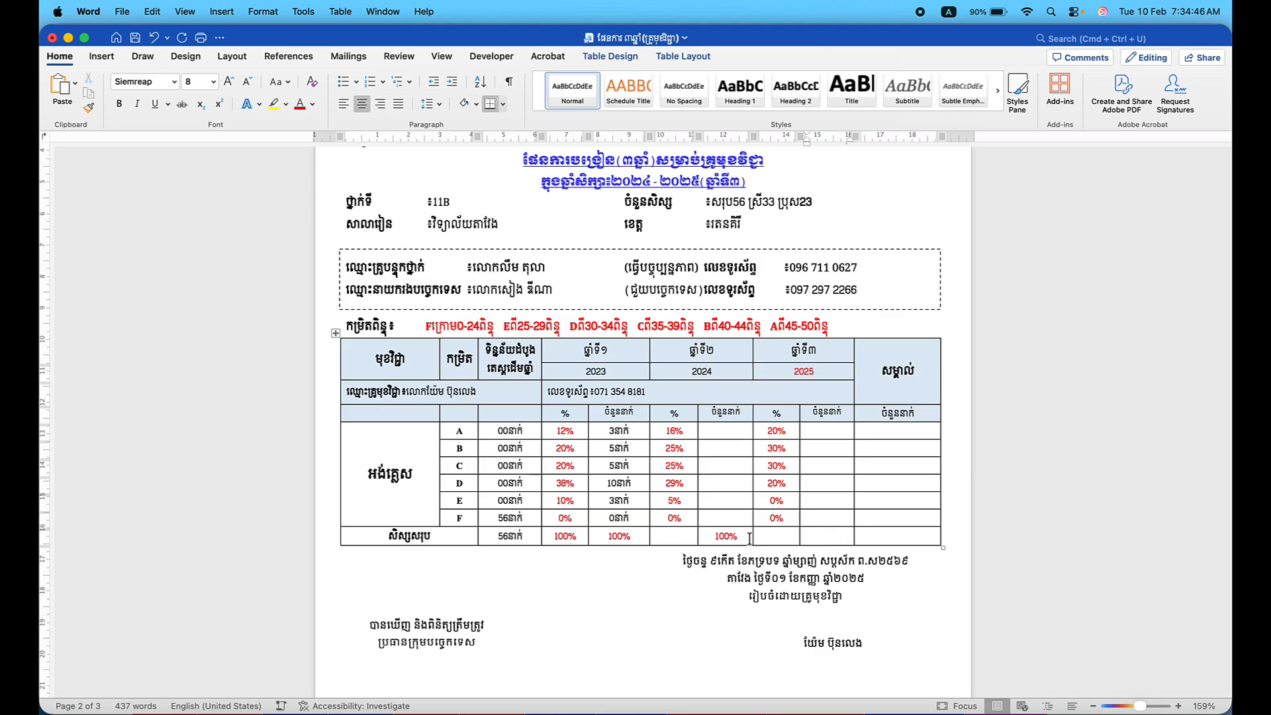
{"action": "left_click", "coordinate": [750, 537]}
{"action": "key", "text": "BackSpace"}
{"action": "key", "text": "BackSpace"}
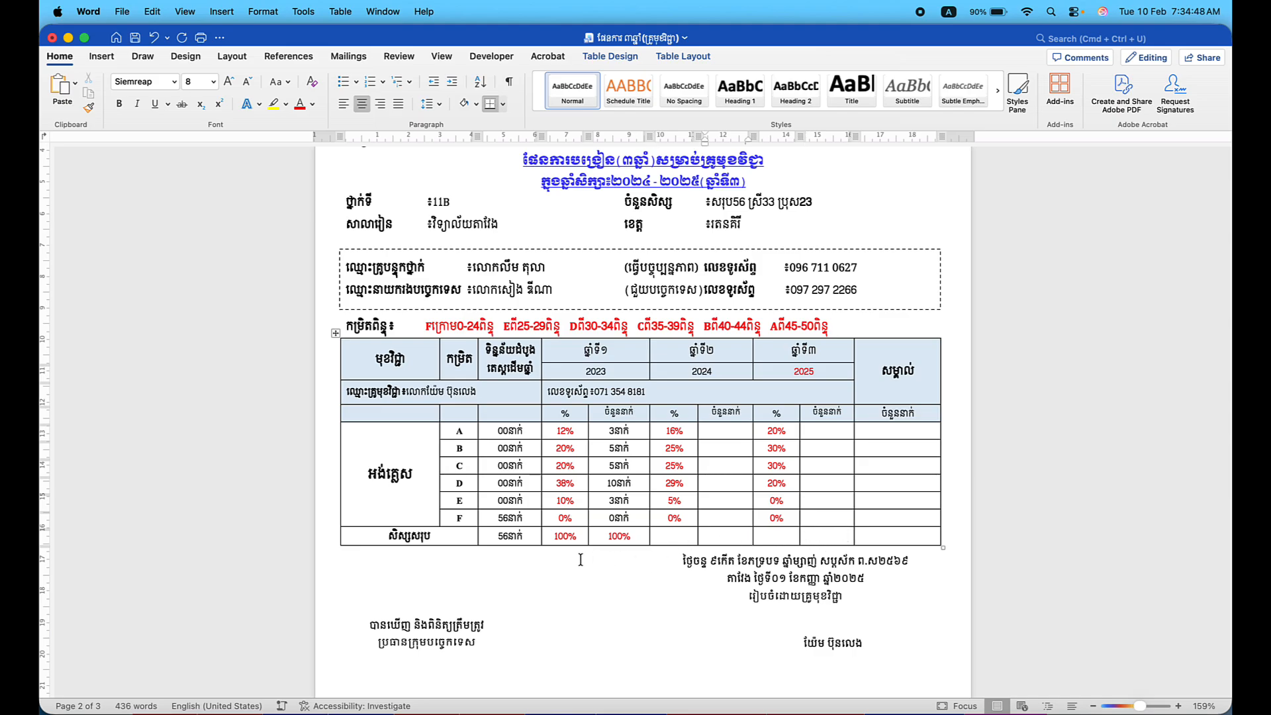
{"action": "left_click", "coordinate": [629, 534]}
{"action": "key", "text": "BackSpace"}
{"action": "key", "text": "BackSpace"}
{"action": "key", "text": "BackSpace"}
{"action": "key", "text": "BackSpace"}
Renumber the three year-of-study headers to ៤, ៥ and ៦ in Khmer numerals.
{"action": "scroll", "coordinate": [618, 401], "scroll_direction": "up", "scroll_amount": 3}
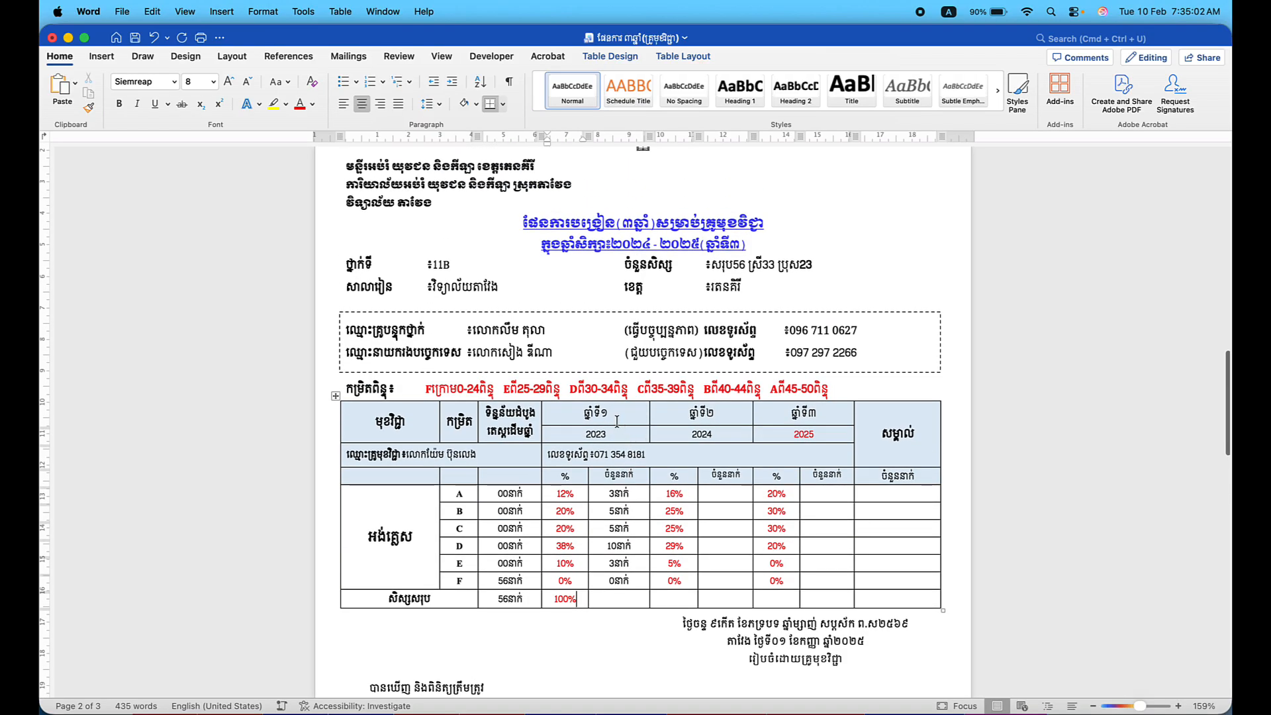
{"action": "key", "text": "BackSpace"}
{"action": "key", "text": "ctrl+space"}
{"action": "type", "text": "៤"}
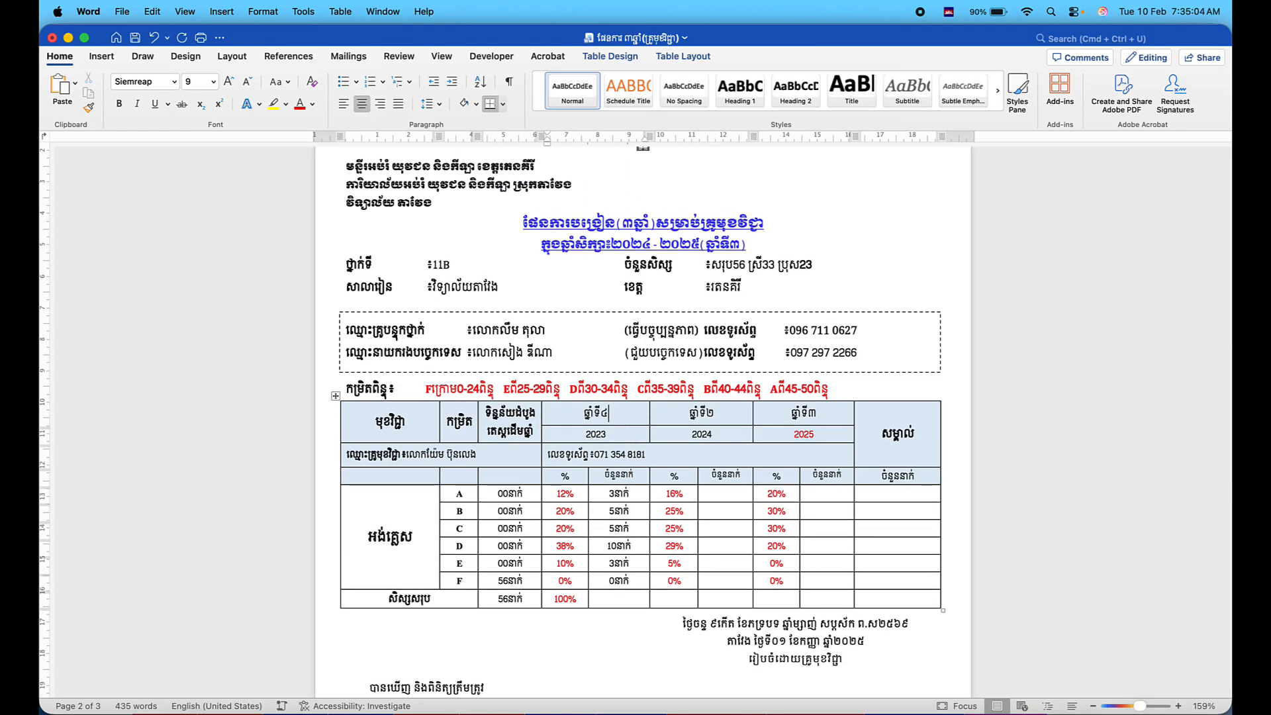
{"action": "left_click", "coordinate": [721, 416]}
{"action": "key", "text": "BackSpace"}
{"action": "type", "text": "៥"}
{"action": "left_click", "coordinate": [817, 413]}
{"action": "key", "text": "BackSpace"}
{"action": "type", "text": "៦"}
Change the year cells 2023, 2024 and 2025 to 2026, 2027 and 2028.
{"action": "left_click", "coordinate": [606, 434]}
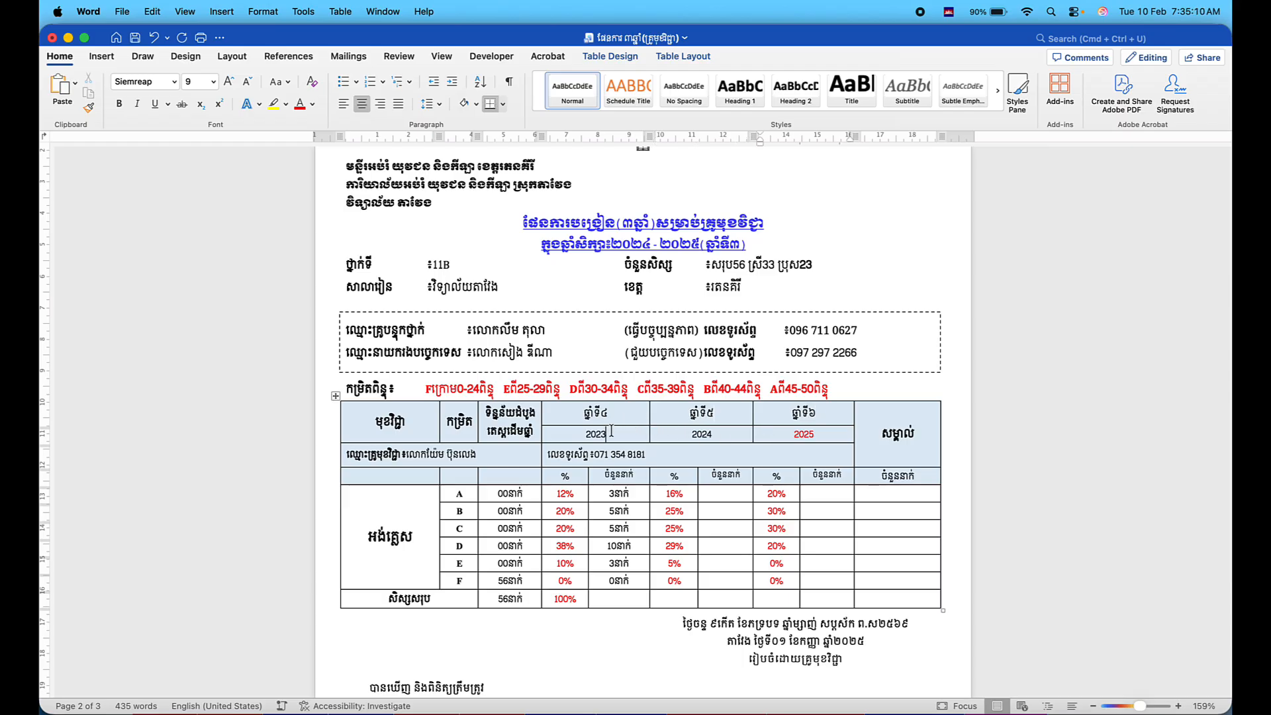
{"action": "key", "text": "ctrl+space"}
{"action": "key", "text": "BackSpace"}
{"action": "type", "text": "6"}
{"action": "left_click", "coordinate": [712, 433]}
{"action": "key", "text": "BackSpace"}
{"action": "type", "text": "7"}
{"action": "left_click", "coordinate": [818, 434]}
{"action": "key", "text": "BackSpace"}
{"action": "type", "text": "8"}
Change the blue title to read ២០២៥-២០២៦ (ឆ្នាំទី៤).
{"action": "scroll", "coordinate": [669, 317], "scroll_direction": "up", "scroll_amount": 2}
{"action": "left_click", "coordinate": [650, 303]}
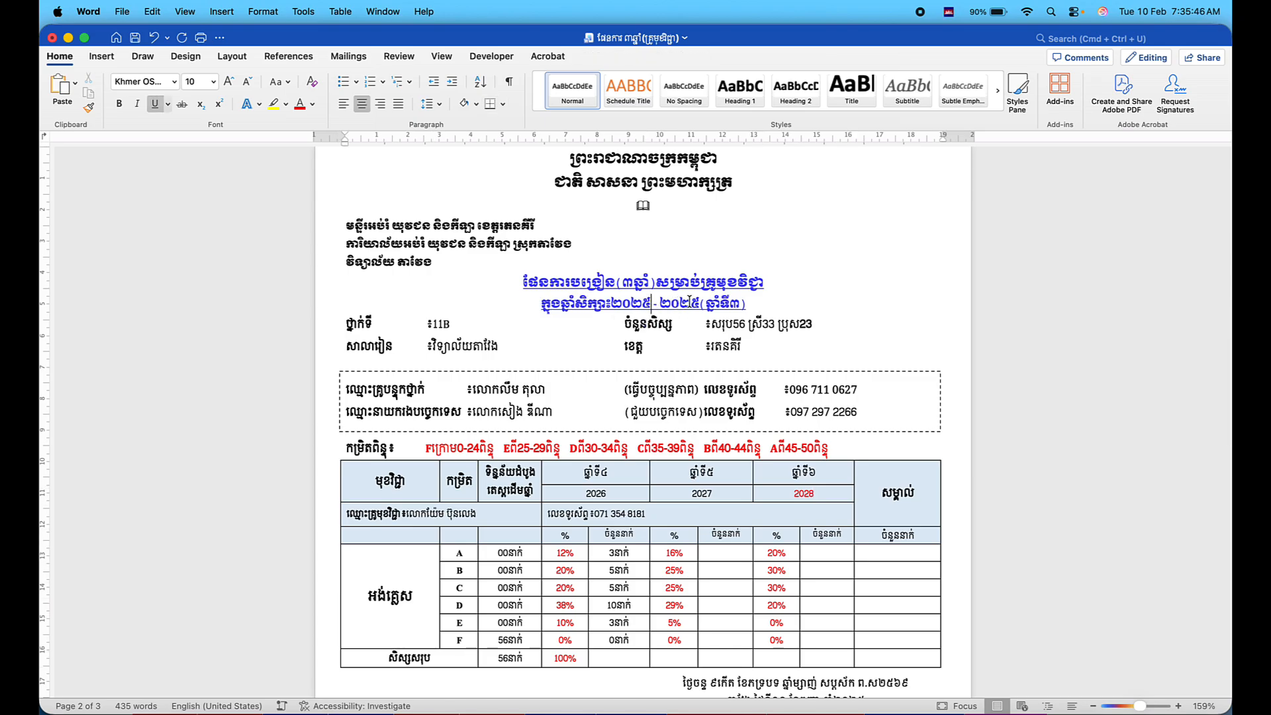
{"action": "key", "text": "BackSpace"}
{"action": "type", "text": "៦"}
{"action": "key", "text": "BackSpace"}
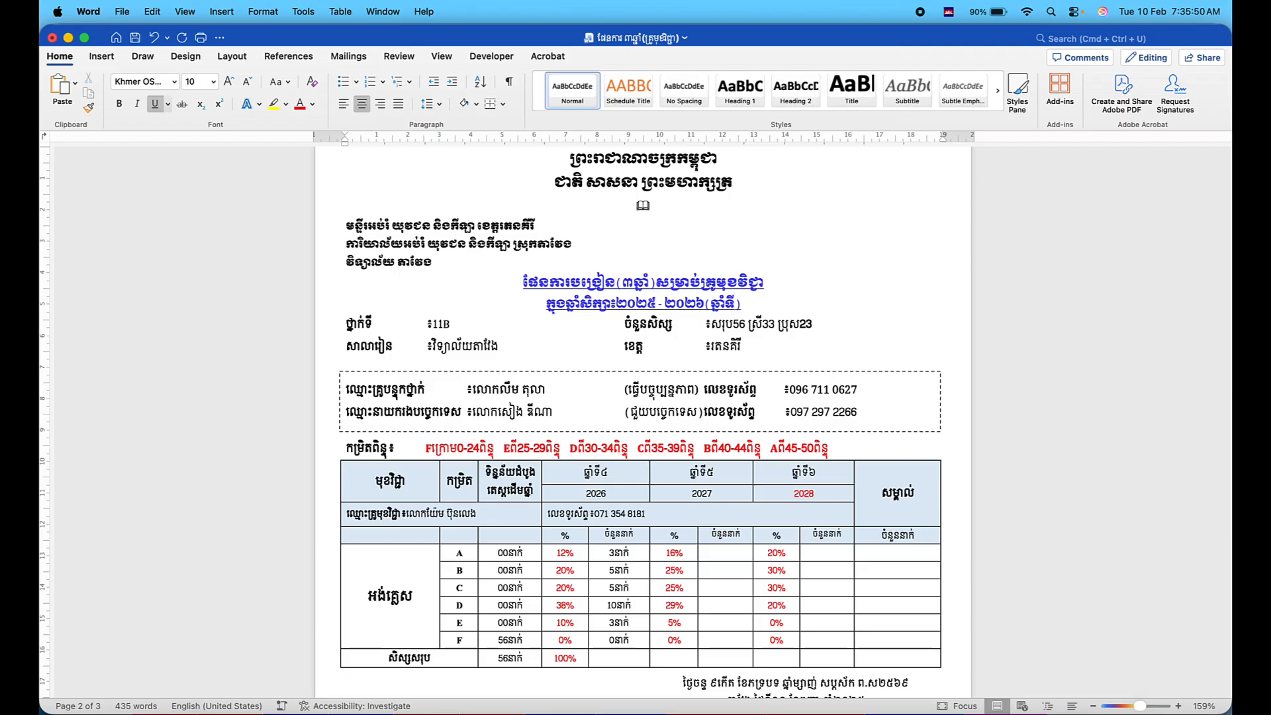
{"action": "type", "text": "៤"}
Enter 56នាក់ in the total row's empty 2026 count cell.
{"action": "scroll", "coordinate": [684, 390], "scroll_direction": "down", "scroll_amount": 5}
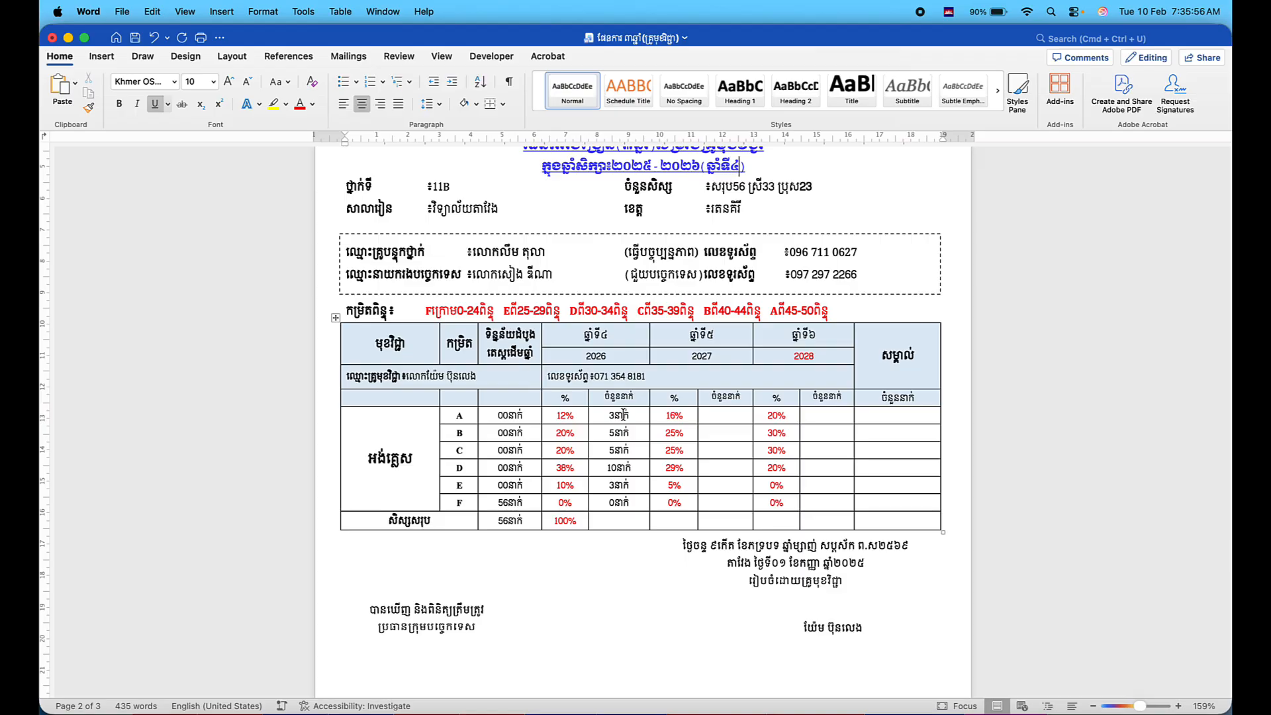
{"action": "left_click", "coordinate": [570, 415]}
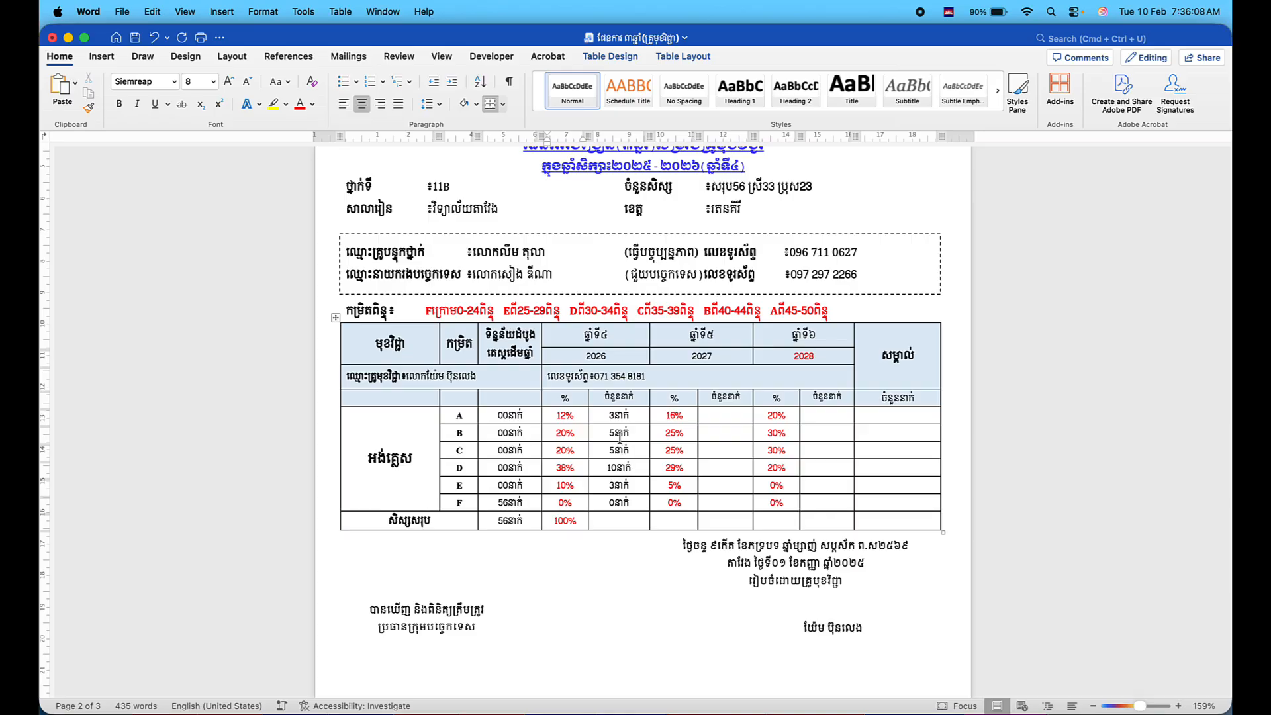
{"action": "left_click", "coordinate": [609, 522]}
{"action": "type", "text": "៥៦"}
{"action": "key", "text": "BackSpace"}
{"action": "key", "text": "BackSpace"}
{"action": "type", "text": "56នាក់"}
Review the 11B three-year plan's pages, placing the cursor in the អង់គ្លេស cell.
{"action": "scroll", "coordinate": [660, 495], "scroll_direction": "down", "scroll_amount": 15}
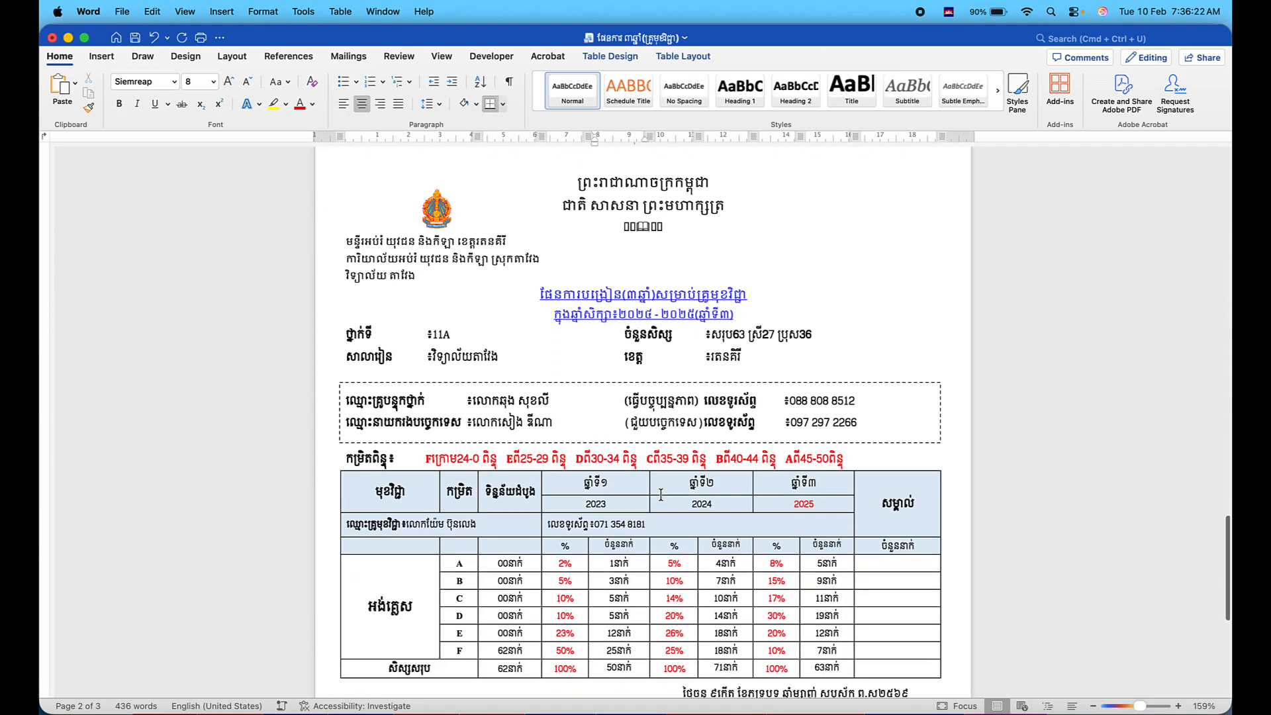
{"action": "scroll", "coordinate": [660, 495], "scroll_direction": "up", "scroll_amount": 20}
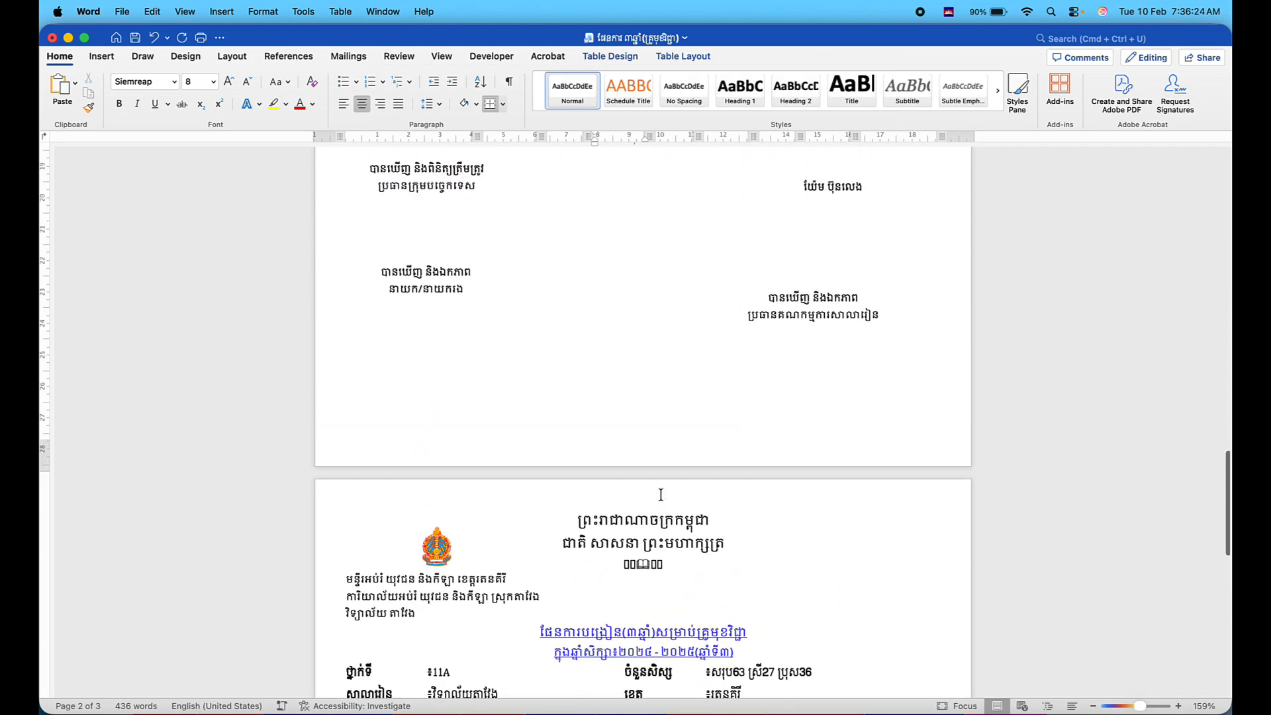
{"action": "scroll", "coordinate": [660, 494], "scroll_direction": "down", "scroll_amount": 10}
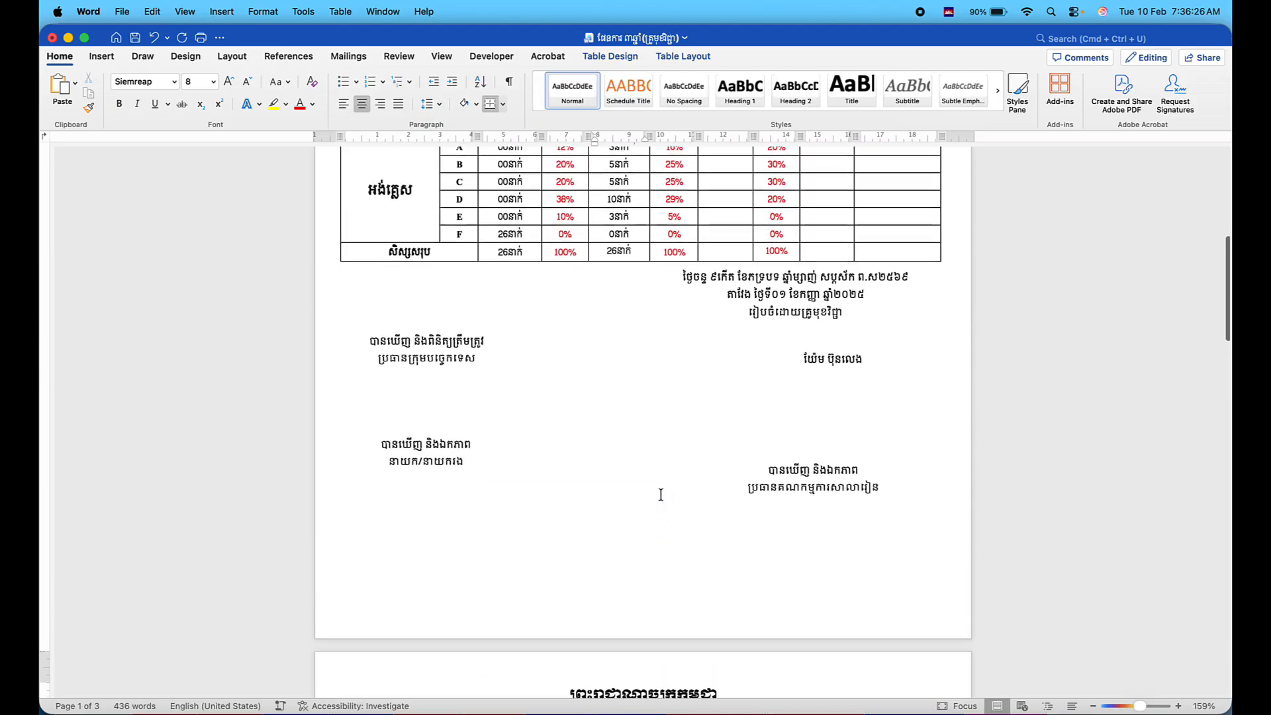
{"action": "scroll", "coordinate": [660, 494], "scroll_direction": "up", "scroll_amount": 10}
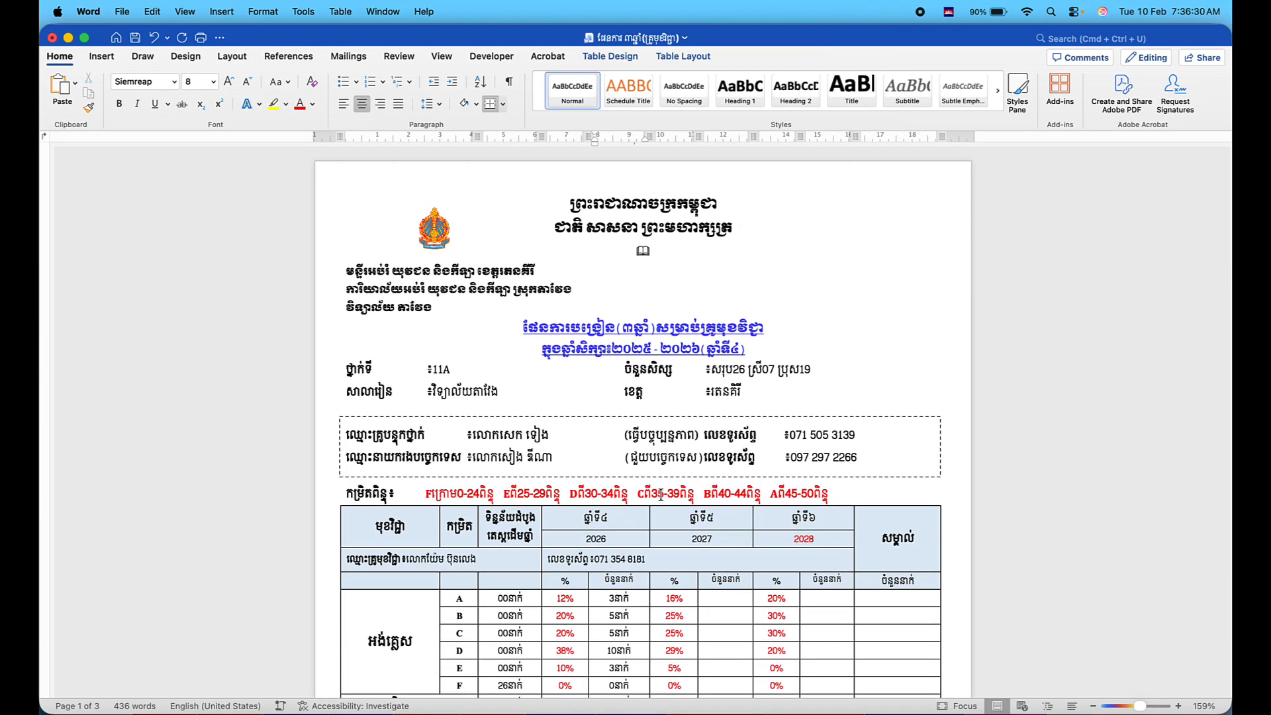
{"action": "scroll", "coordinate": [661, 494], "scroll_direction": "down", "scroll_amount": 10}
{"action": "scroll", "coordinate": [661, 495], "scroll_direction": "up", "scroll_amount": 10}
{"action": "scroll", "coordinate": [661, 494], "scroll_direction": "down", "scroll_amount": 5}
{"action": "left_click", "coordinate": [413, 486]}
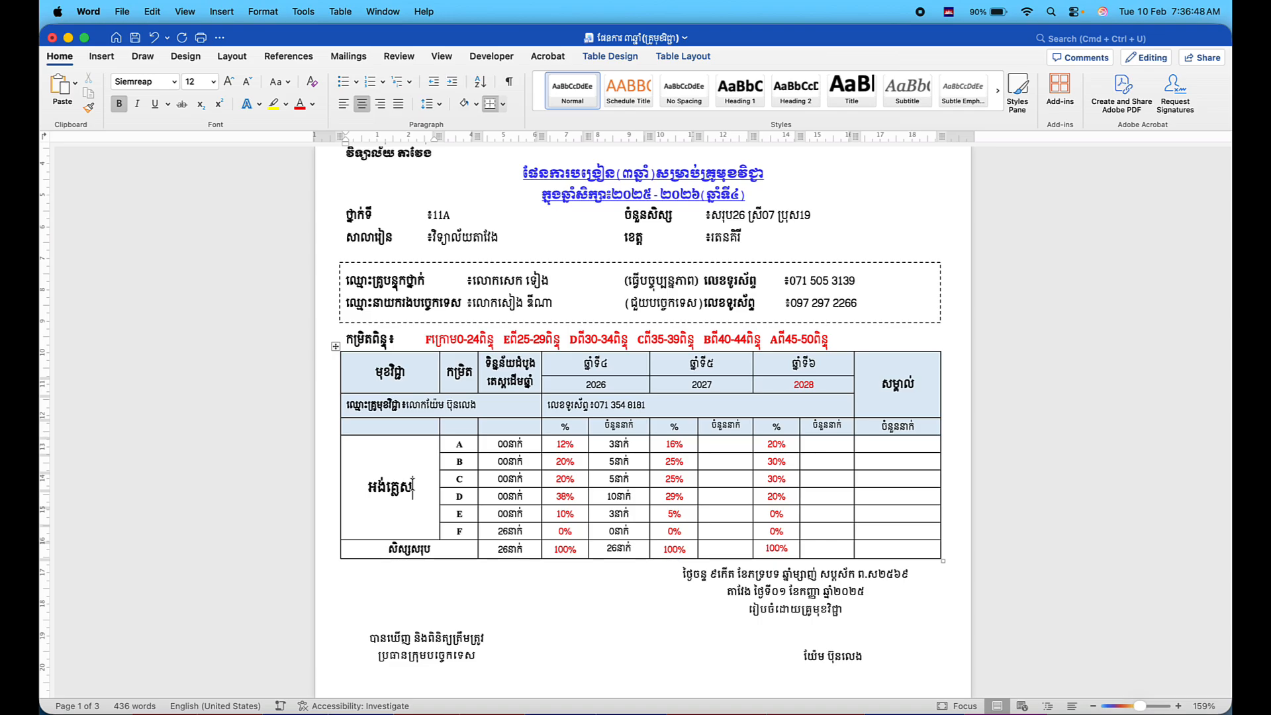
{"action": "scroll", "coordinate": [413, 487], "scroll_direction": "up", "scroll_amount": 5}
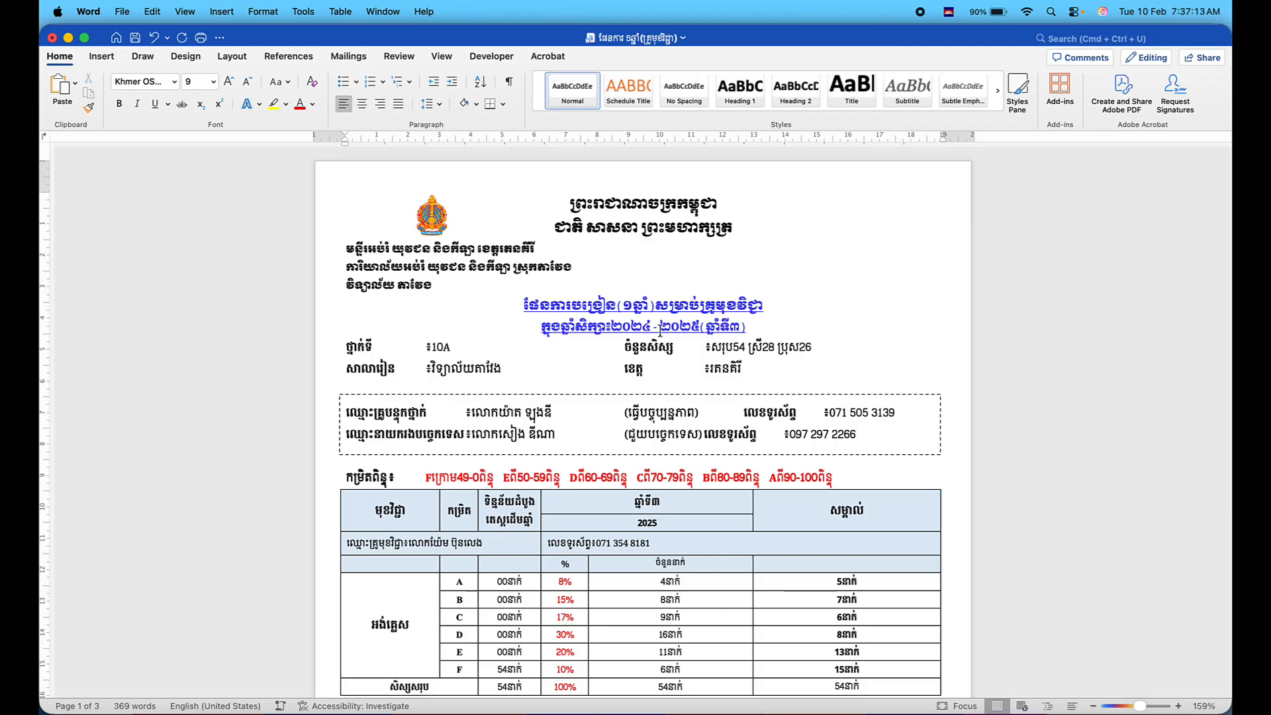
Change the one-year plan's subtitle digits to read school year ២០២៥-២០២៦, year ៤.
{"action": "key", "text": "BackSpace"}
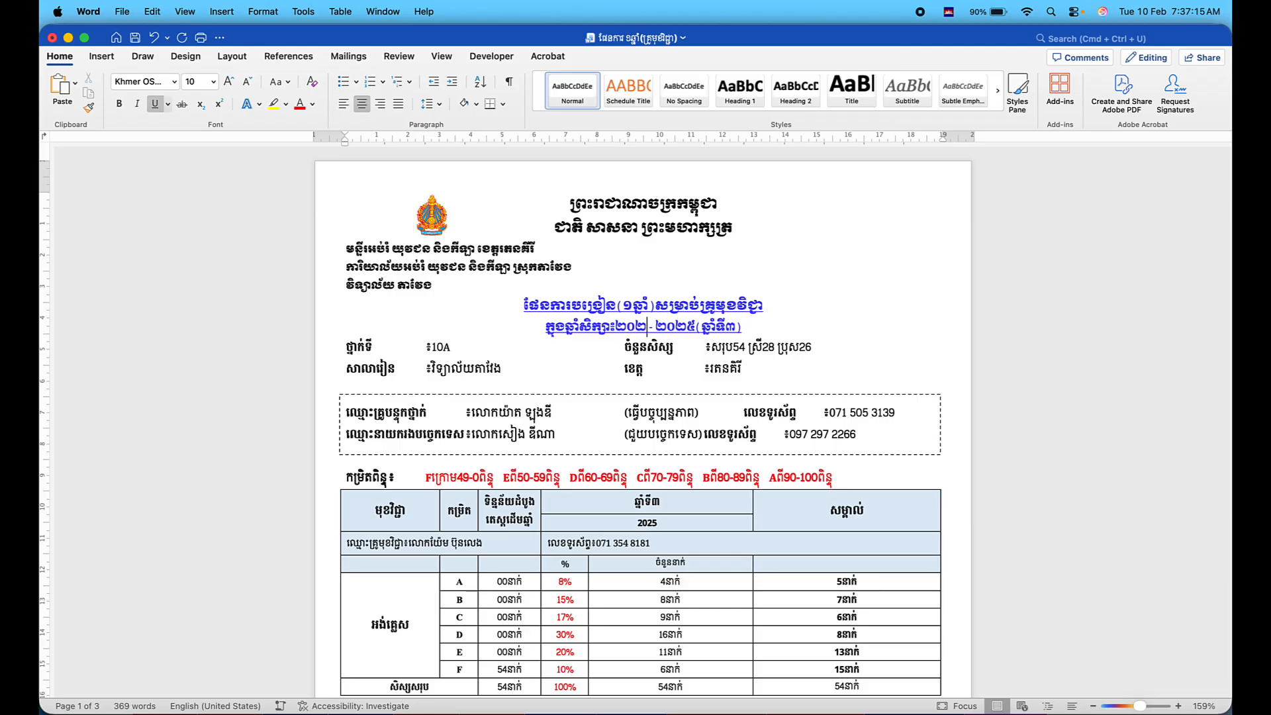
{"action": "type", "text": "៥"}
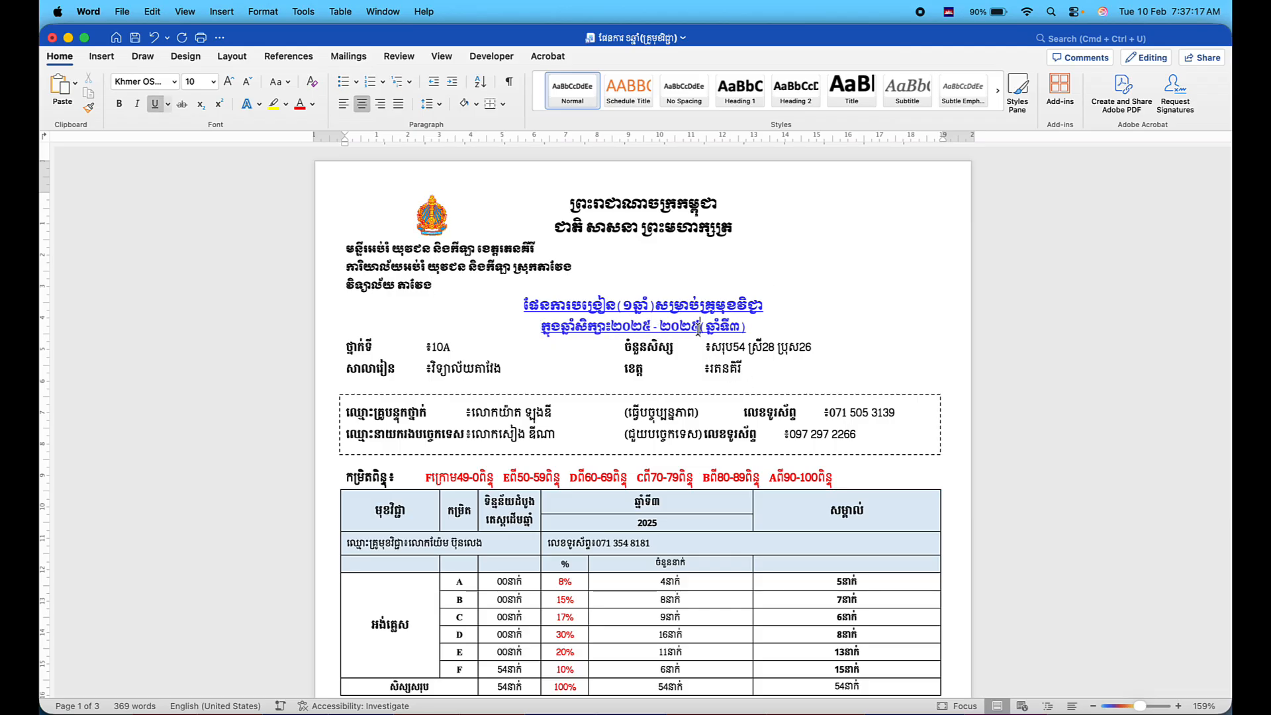
{"action": "key", "text": "BackSpace"}
{"action": "type", "text": "៦"}
{"action": "key", "text": "BackSpace"}
{"action": "type", "text": "៤"}
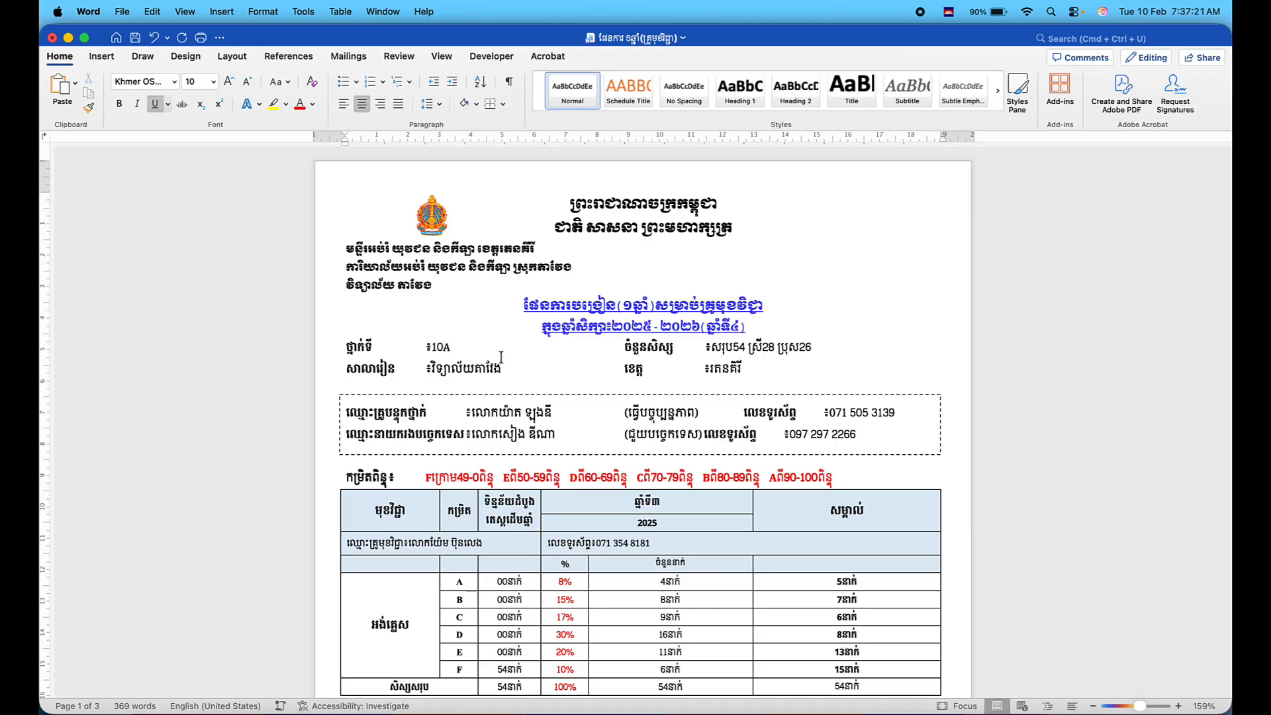
{"action": "left_click", "coordinate": [444, 344]}
{"action": "key", "text": "ctrl+space"}
Change class 10A to 11A and set the student counts to 26 total, 07 female, 19 male.
{"action": "key", "text": "BackSpace"}
{"action": "type", "text": "1"}
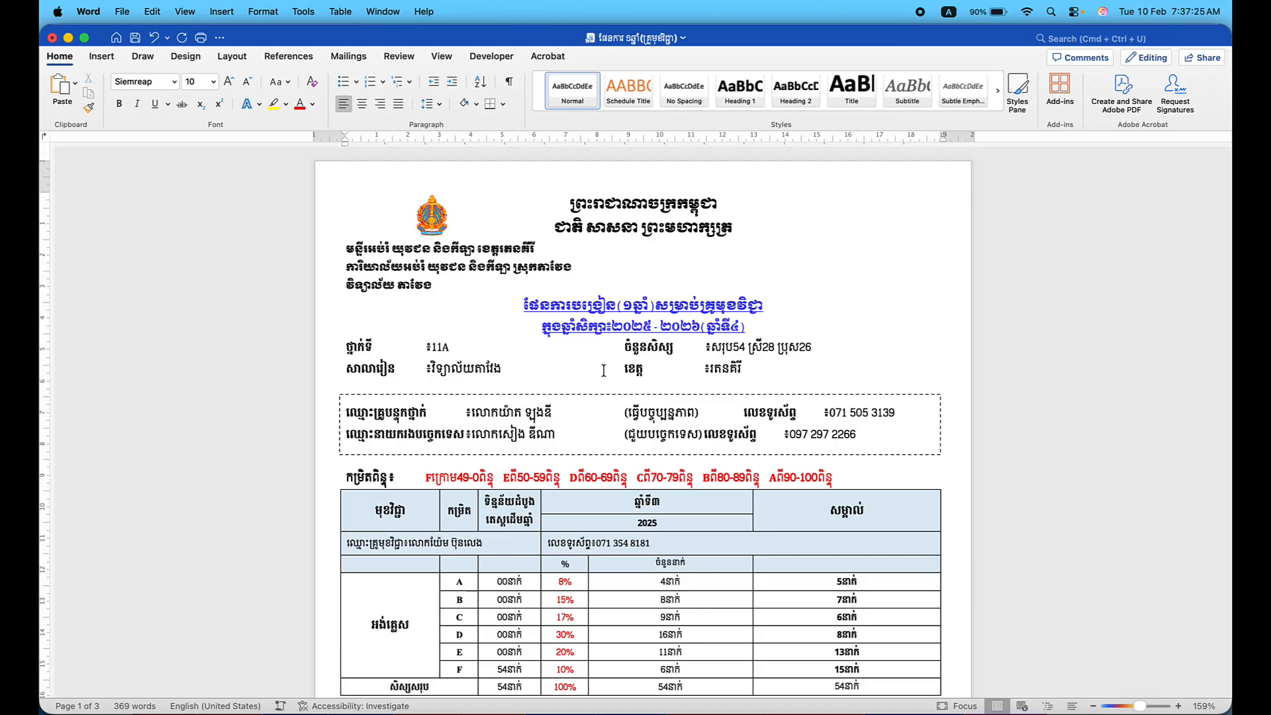
{"action": "left_click", "coordinate": [743, 345]}
{"action": "key", "text": "BackSpace"}
{"action": "key", "text": "BackSpace"}
{"action": "type", "text": "26"}
{"action": "left_click", "coordinate": [775, 345]}
{"action": "key", "text": "BackSpace"}
{"action": "key", "text": "BackSpace"}
{"action": "type", "text": "07"}
{"action": "key", "text": "BackSpace"}
{"action": "key", "text": "BackSpace"}
{"action": "type", "text": "19"}
Replace the head teacher's name after លោក with the new teacher's name in Khmer.
{"action": "key", "text": "Right"}
{"action": "key", "text": "Right"}
{"action": "key", "text": "Right"}
{"action": "key", "text": "Right"}
{"action": "key", "text": "Right"}
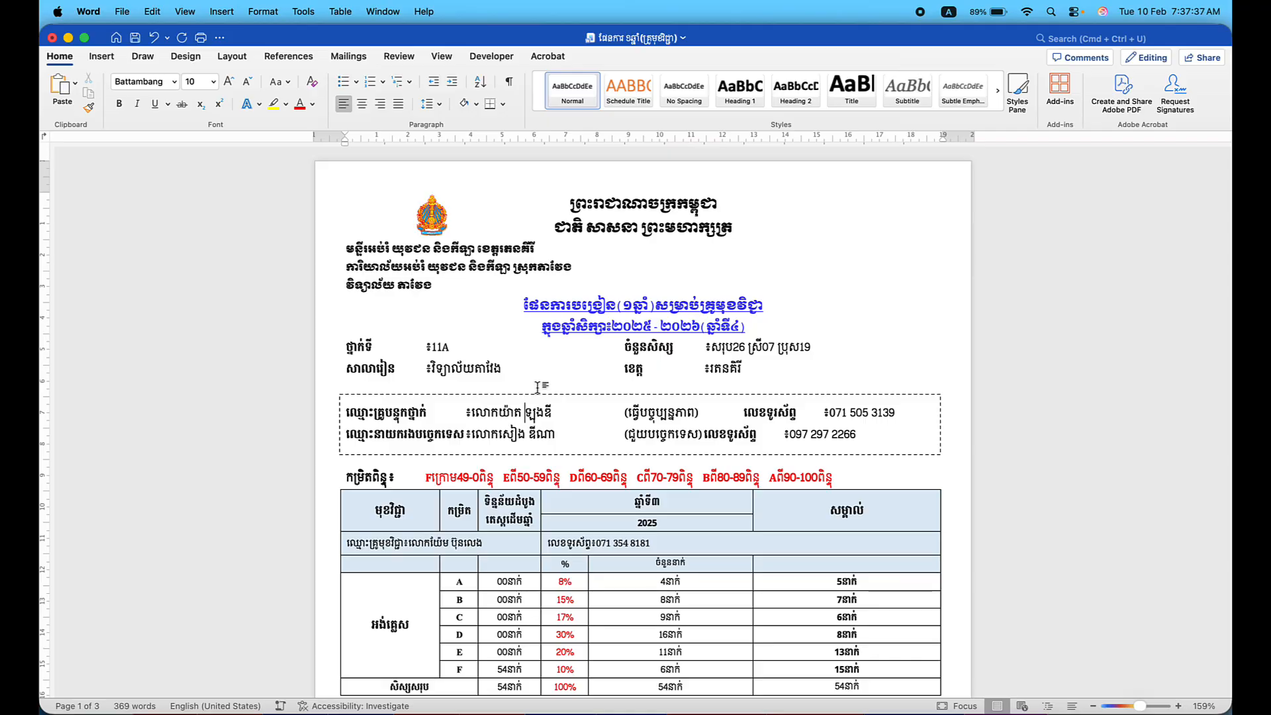
{"action": "key", "text": "BackSpace"}
{"action": "key", "text": "BackSpace"}
{"action": "key", "text": "BackSpace"}
{"action": "key", "text": "BackSpace"}
{"action": "key", "text": "BackSpace"}
{"action": "key", "text": "BackSpace"}
{"action": "key", "text": "BackSpace"}
{"action": "key", "text": "BackSpace"}
{"action": "key", "text": "BackSpace"}
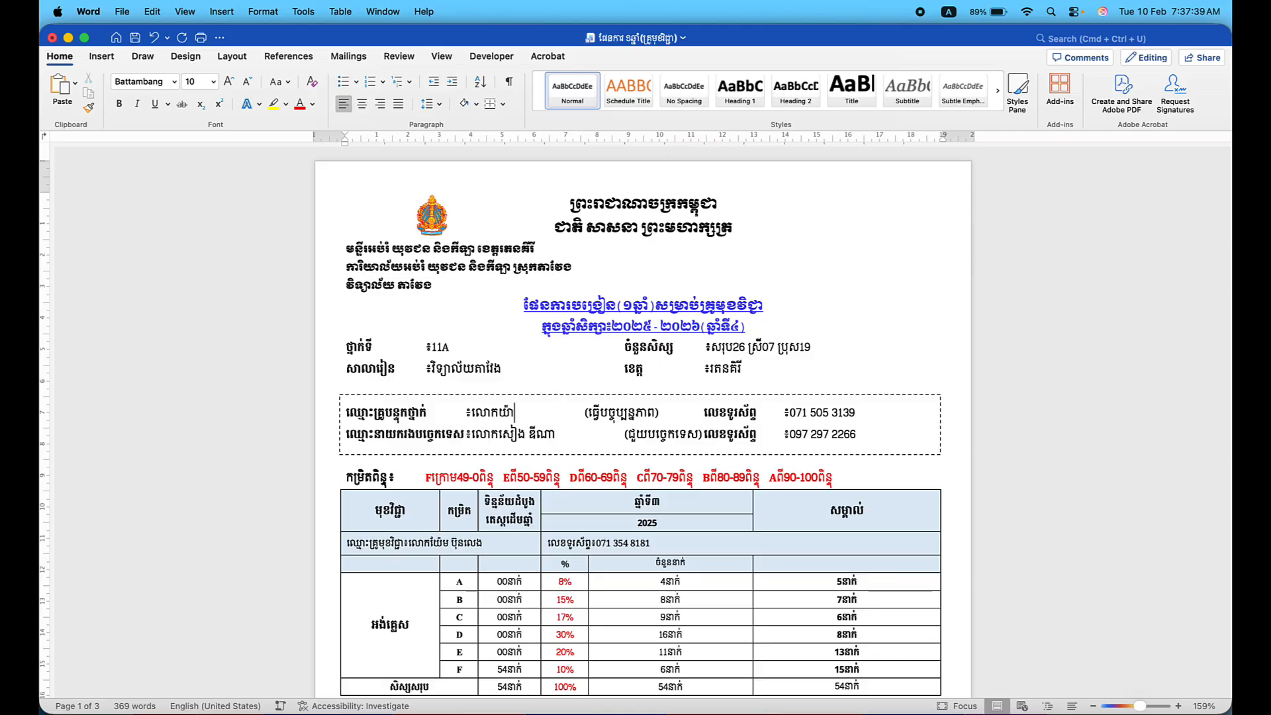
{"action": "key", "text": "BackSpace"}
{"action": "key", "text": "ctrl+space"}
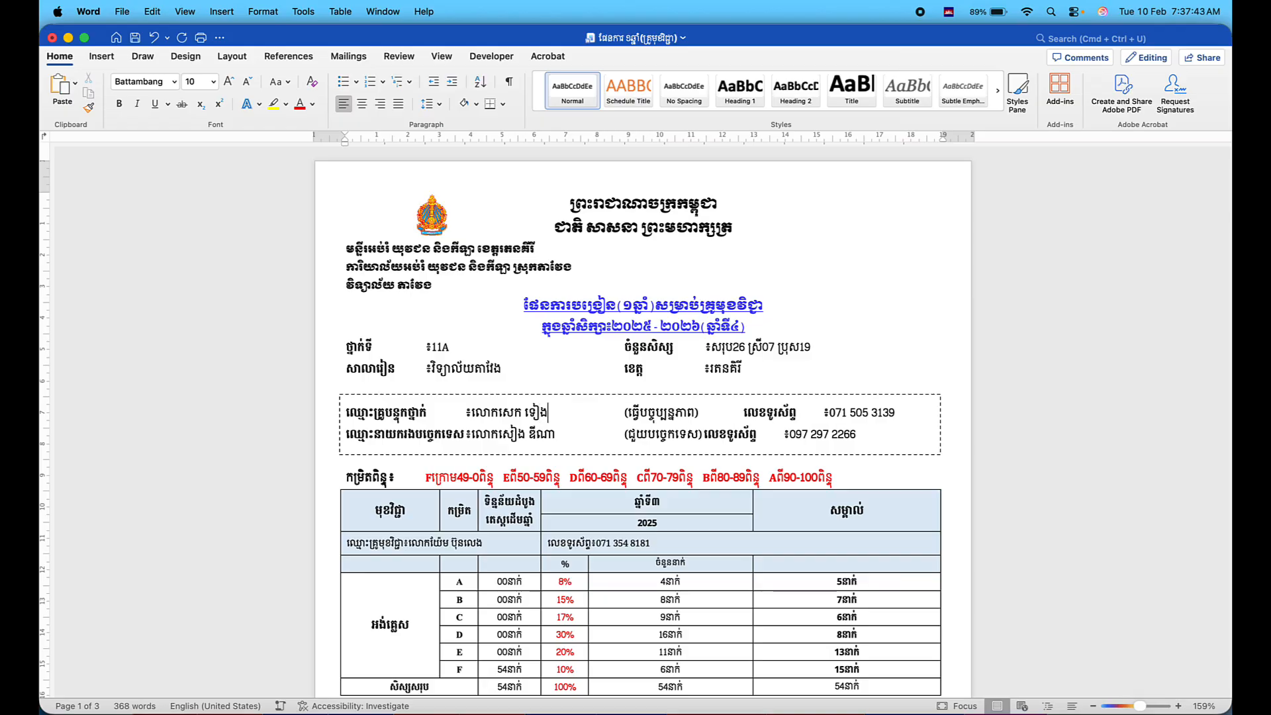
{"action": "key", "text": "ctrl+space"}
{"action": "scroll", "coordinate": [633, 504], "scroll_direction": "down", "scroll_amount": 3}
{"action": "scroll", "coordinate": [633, 505], "scroll_direction": "up", "scroll_amount": 1}
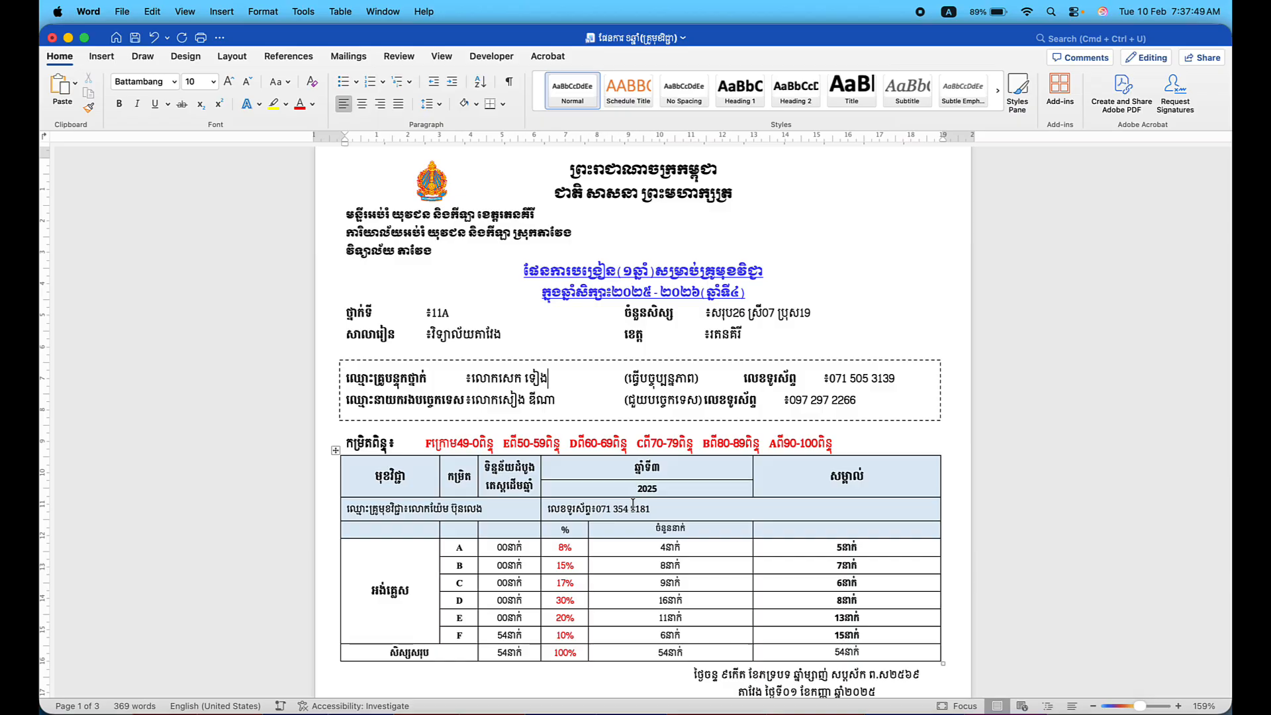
Copy the 0–50 grading-scale line from the three-year plan over the one-year plan's 0–100 line.
{"action": "key", "text": "ctrl+Up"}
{"action": "left_click", "coordinate": [752, 434]}
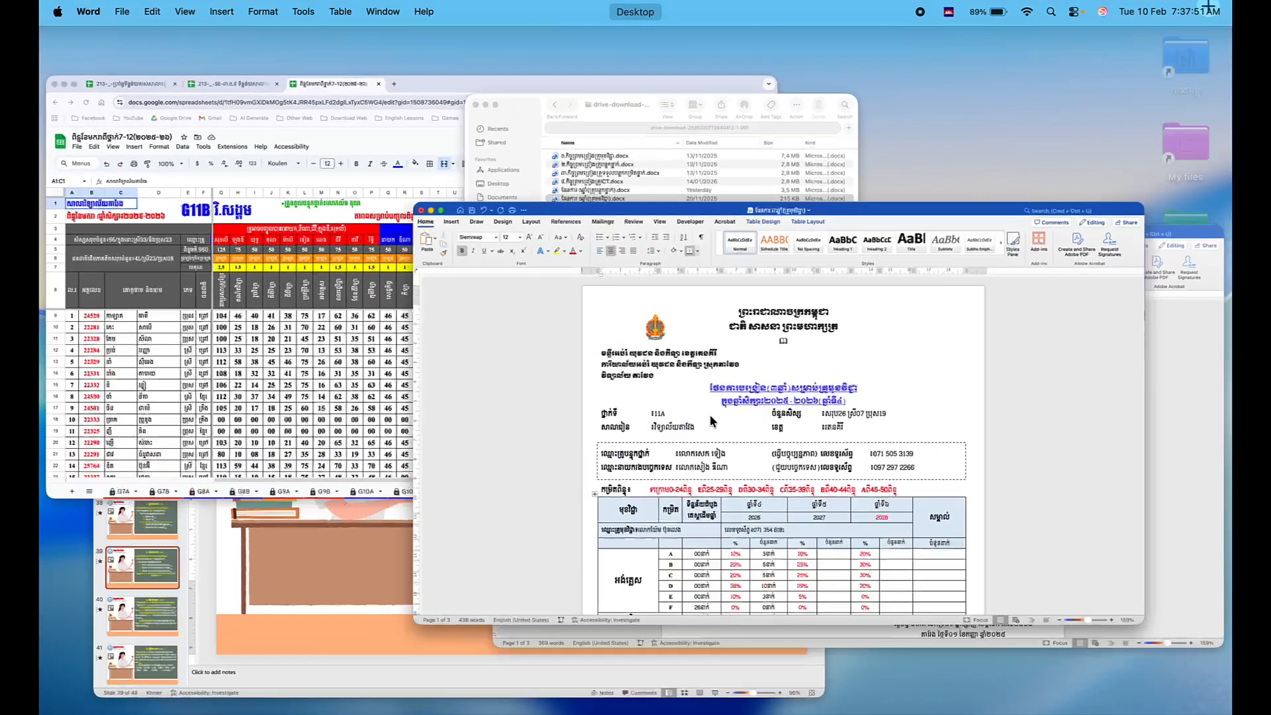
{"action": "left_click_drag", "start_coordinate": [839, 493], "coordinate": [423, 498]}
{"action": "key", "text": "super+c"}
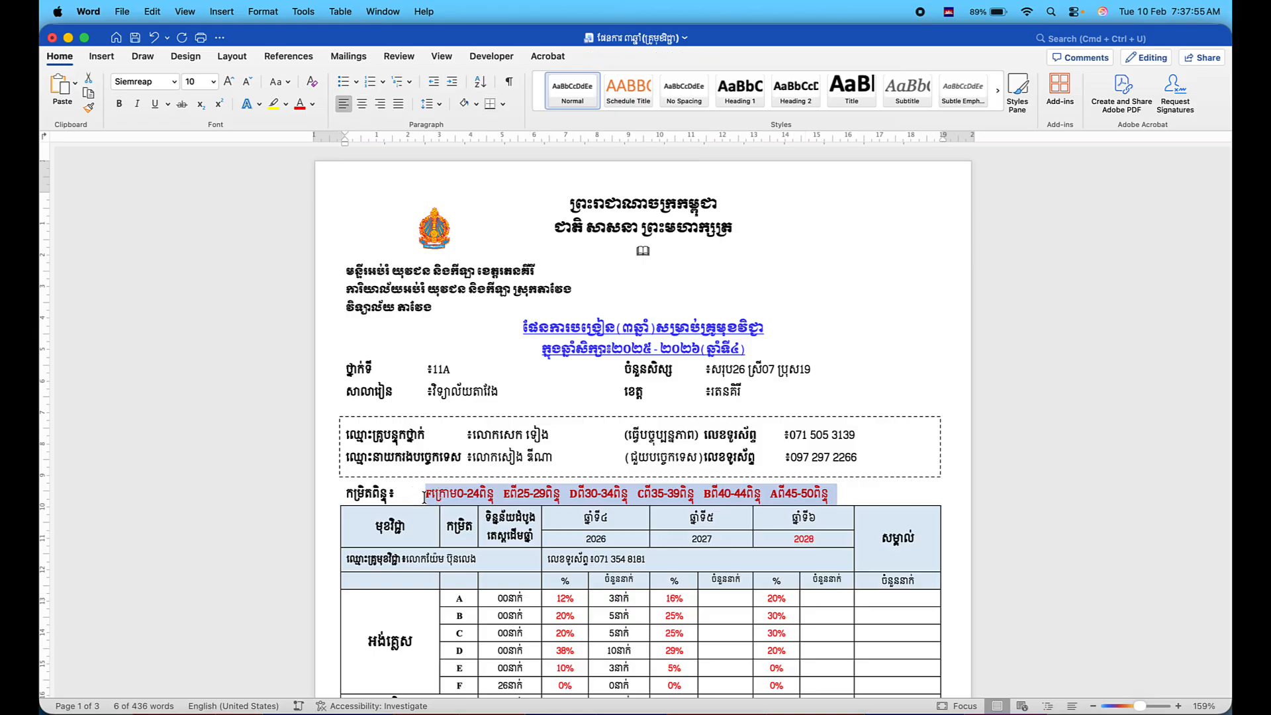
{"action": "key", "text": "ctrl+Up"}
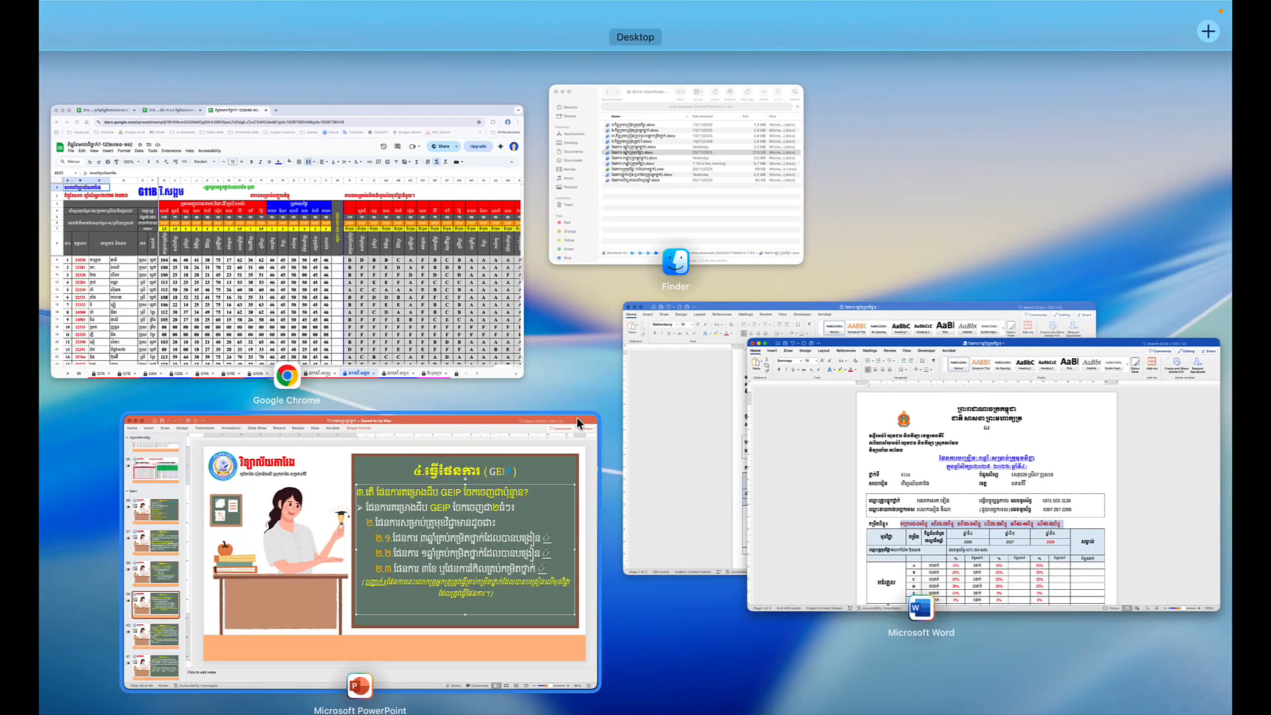
{"action": "left_click", "coordinate": [672, 375]}
{"action": "left_click_drag", "start_coordinate": [839, 443], "coordinate": [427, 450]}
{"action": "key", "text": "super+v"}
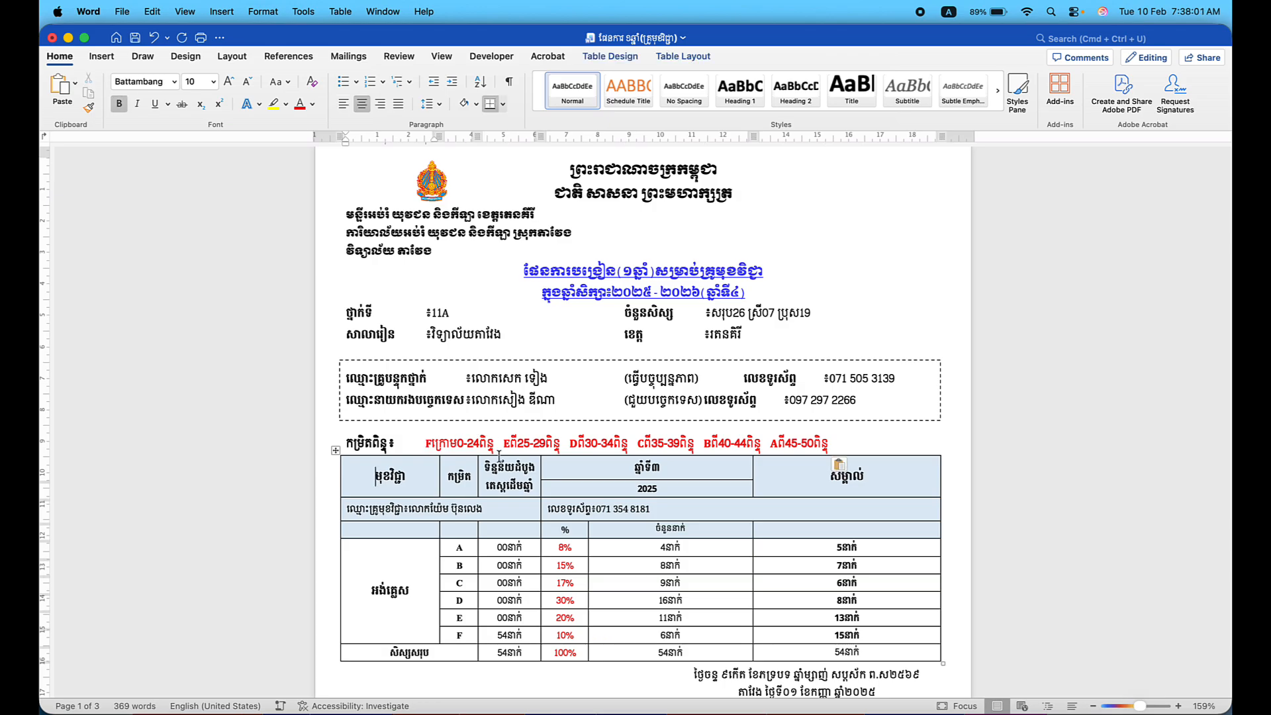
{"action": "scroll", "coordinate": [481, 465], "scroll_direction": "down", "scroll_amount": 4}
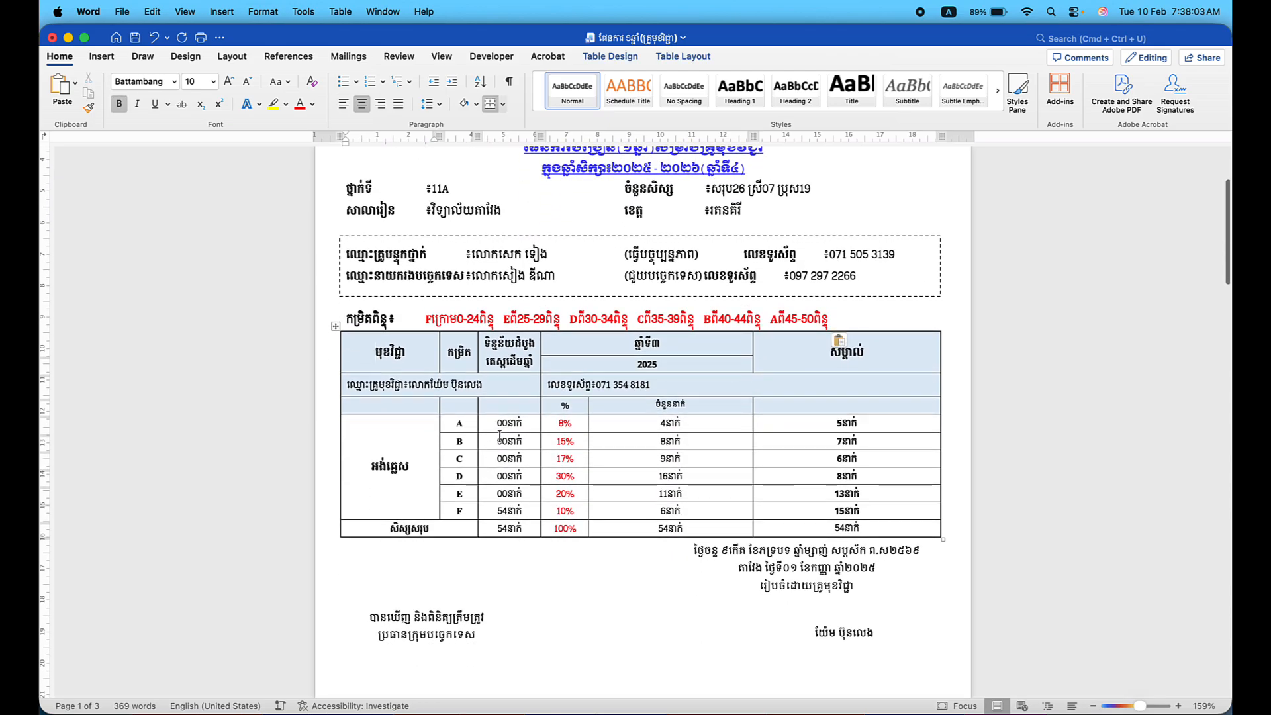
Change the F-row student count and the total count from 54 to 26.
{"action": "left_click", "coordinate": [506, 507]}
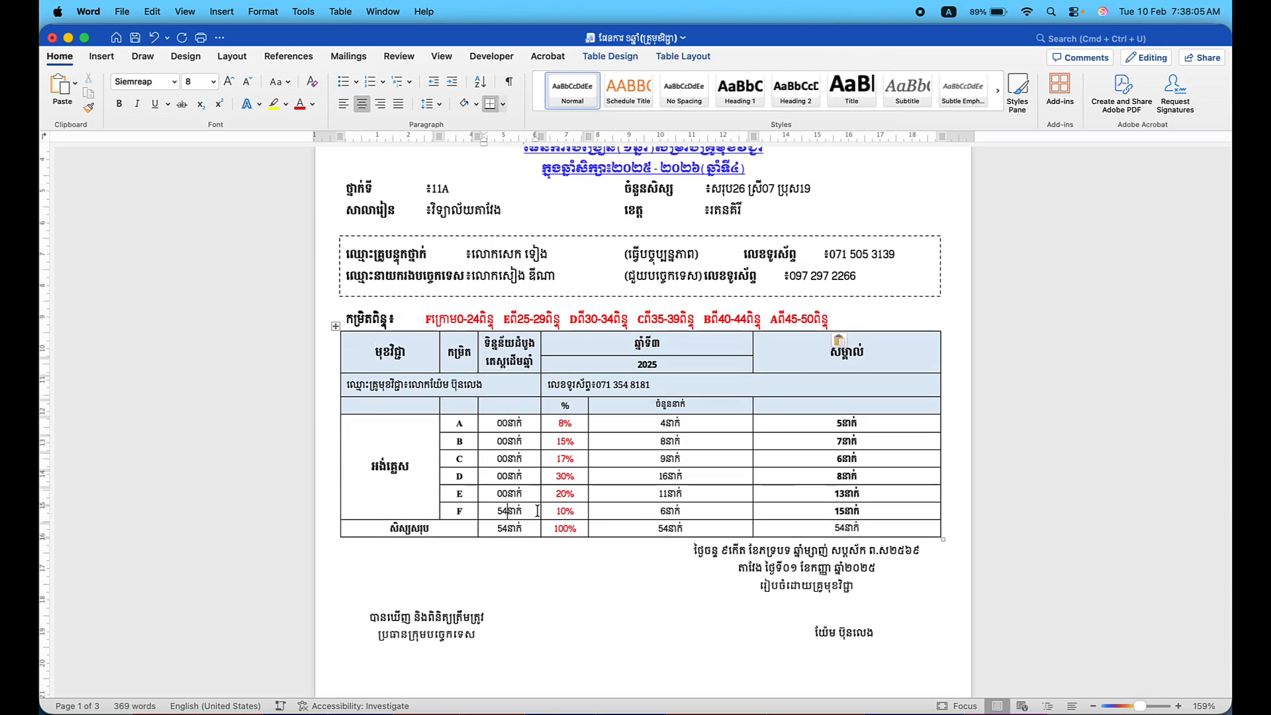
{"action": "key", "text": "BackSpace"}
{"action": "key", "text": "BackSpace"}
{"action": "type", "text": "26"}
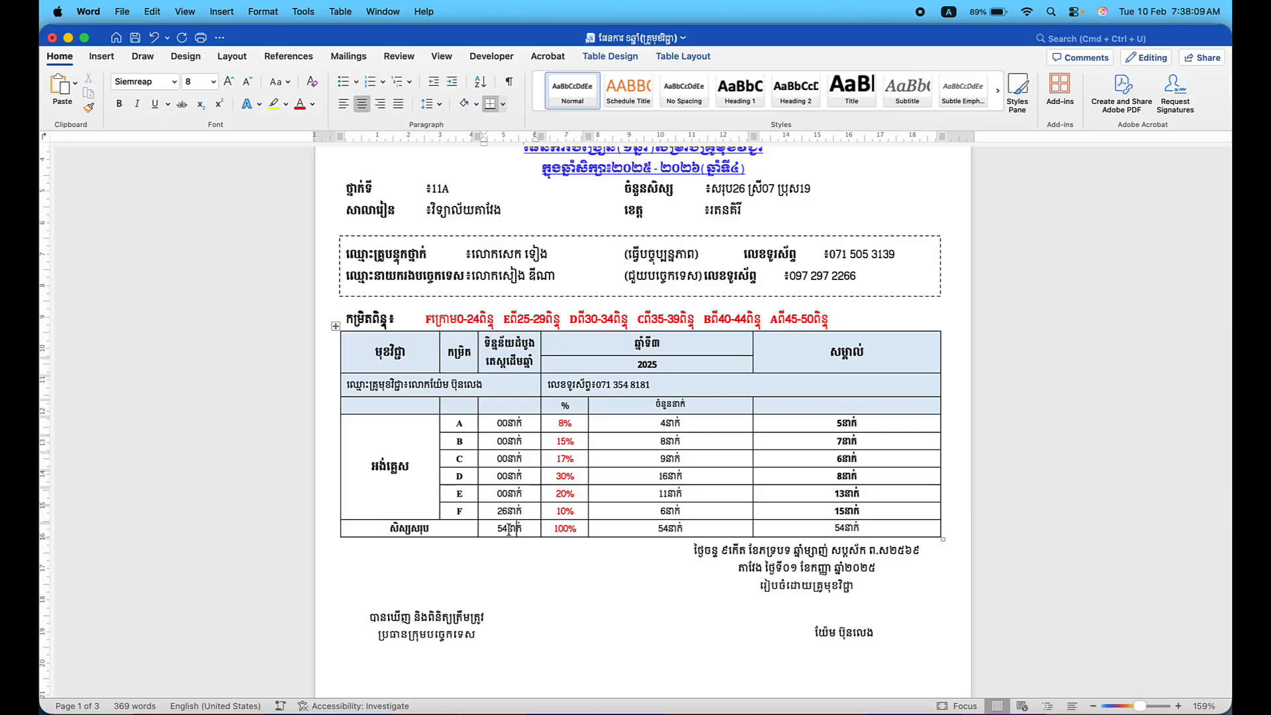
{"action": "left_click", "coordinate": [507, 529]}
{"action": "key", "text": "BackSpace"}
{"action": "key", "text": "BackSpace"}
{"action": "type", "text": "26"}
{"action": "scroll", "coordinate": [575, 445], "scroll_direction": "up", "scroll_amount": 2}
{"action": "scroll", "coordinate": [575, 445], "scroll_direction": "up", "scroll_amount": 1}
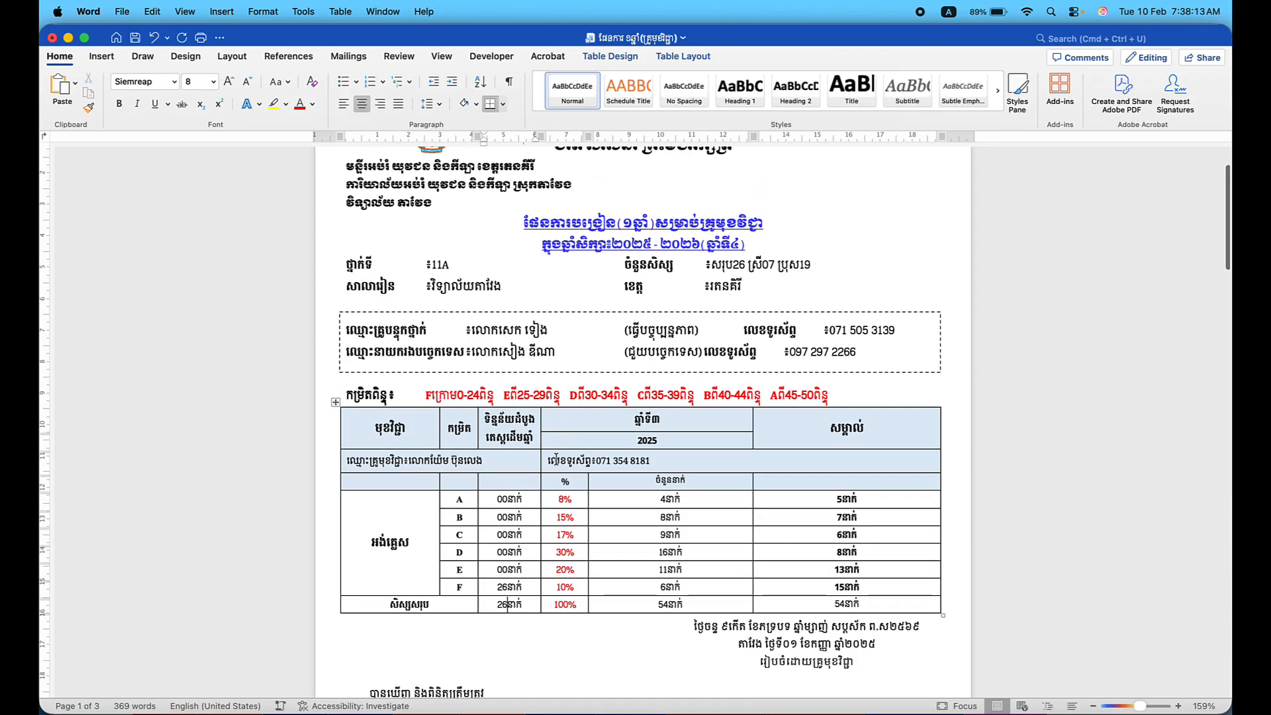
Change the column header from ឆ្នាំទី៣ to ឆ្នាំទី៤ and the year 2025 to 2026.
{"action": "left_click", "coordinate": [663, 421]}
{"action": "key", "text": "BackSpace"}
{"action": "key", "text": "ctrl+space"}
{"action": "type", "text": "៤"}
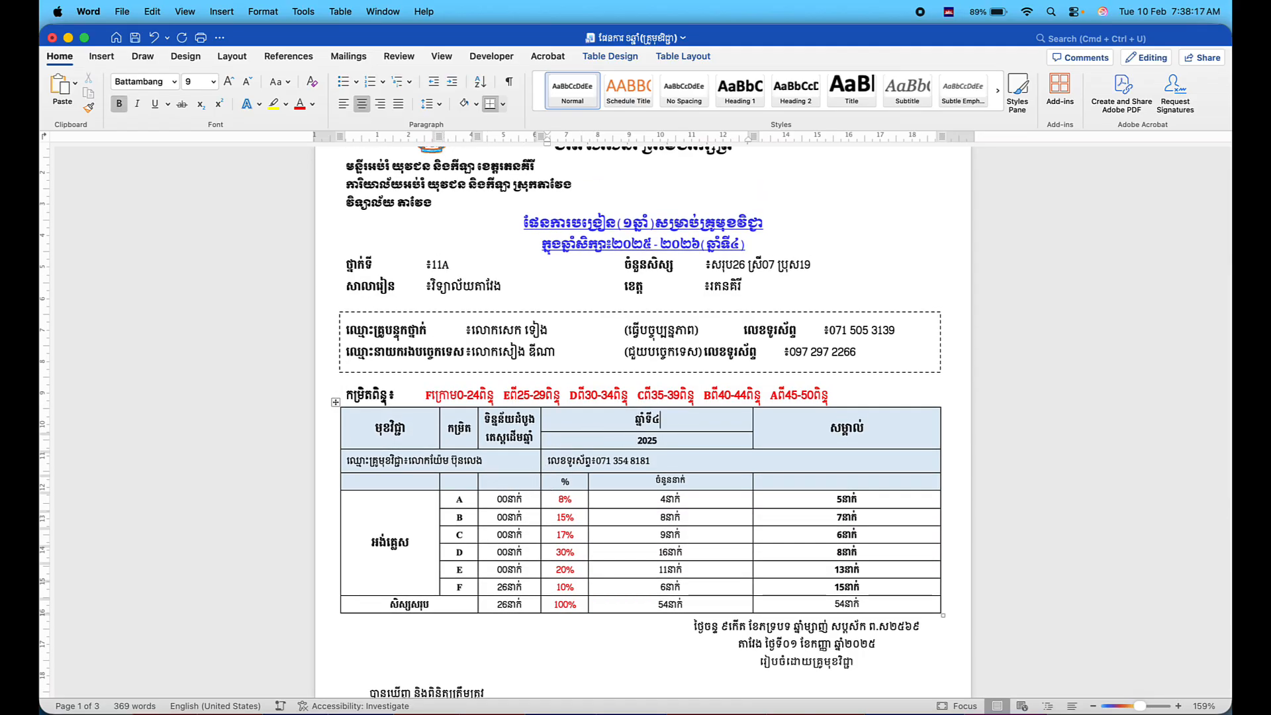
{"action": "key", "text": "ctrl+space"}
{"action": "left_click", "coordinate": [670, 439]}
{"action": "key", "text": "BackSpace"}
{"action": "type", "text": "6"}
{"action": "scroll", "coordinate": [614, 505], "scroll_direction": "down", "scroll_amount": 2}
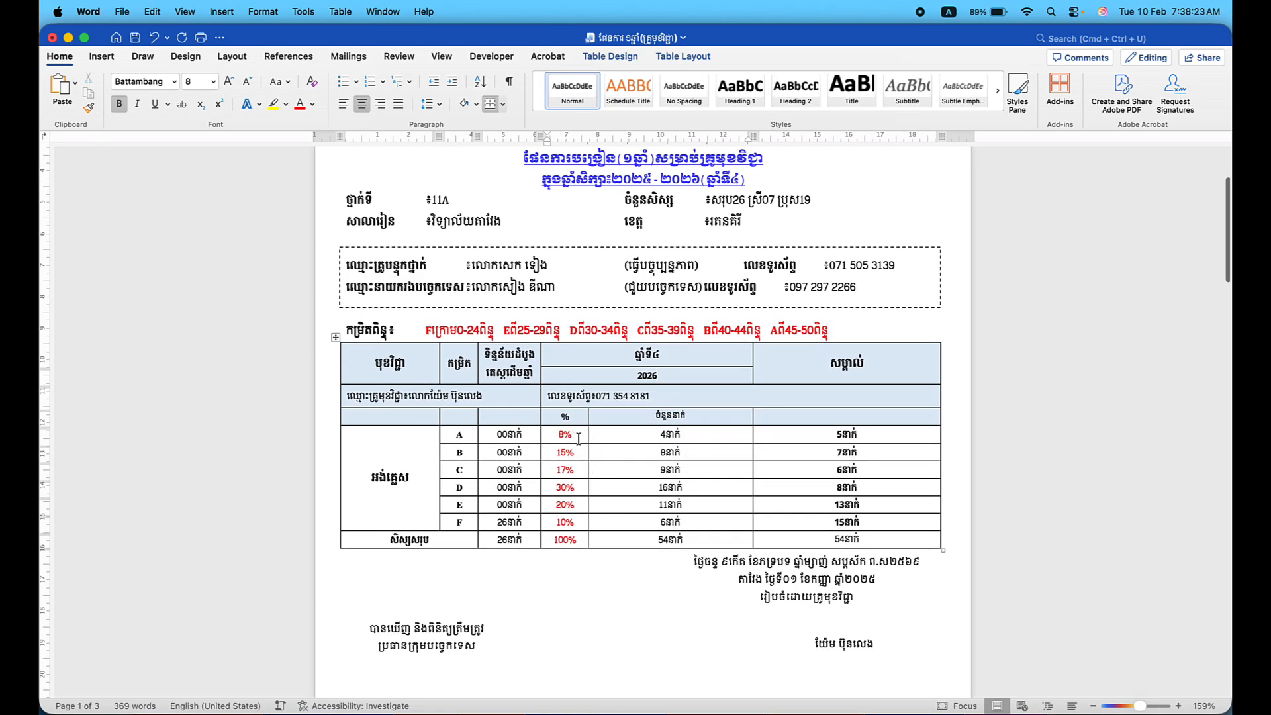
Bring the three-year plan document back to the front.
{"action": "key", "text": "ctrl+Up"}
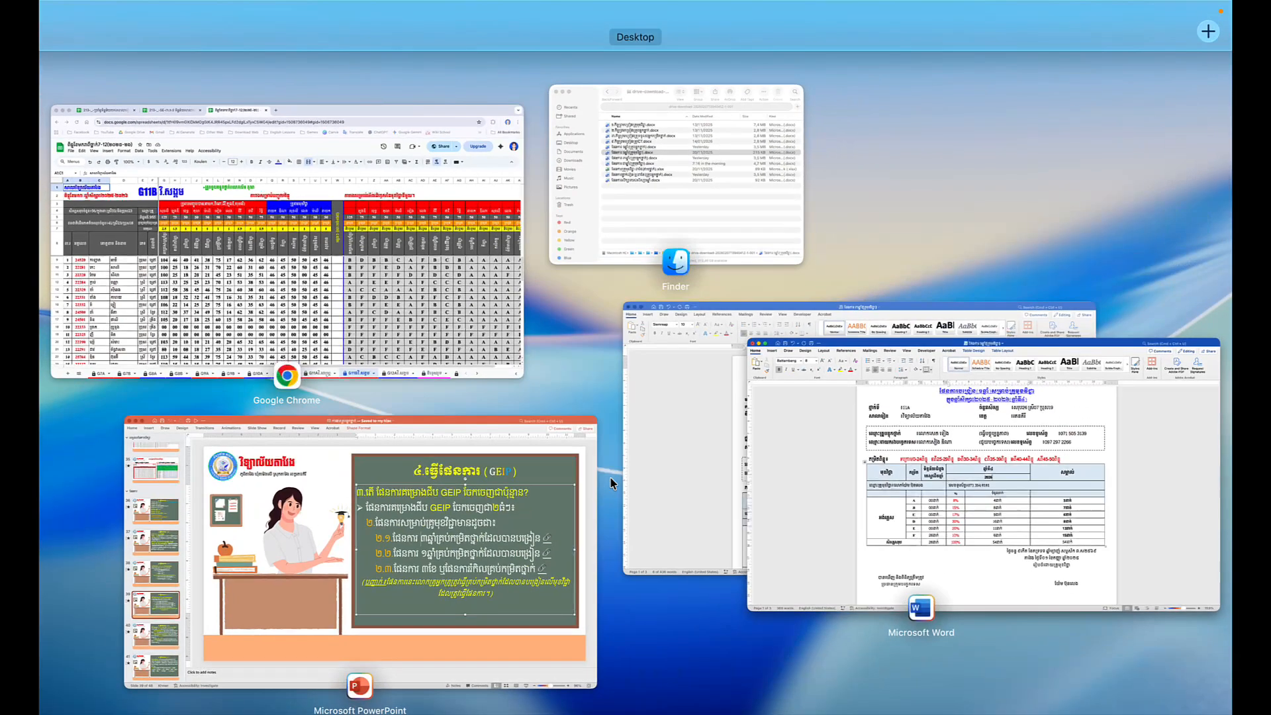
{"action": "left_click", "coordinate": [694, 417]}
{"action": "scroll", "coordinate": [617, 516], "scroll_direction": "down", "scroll_amount": 3}
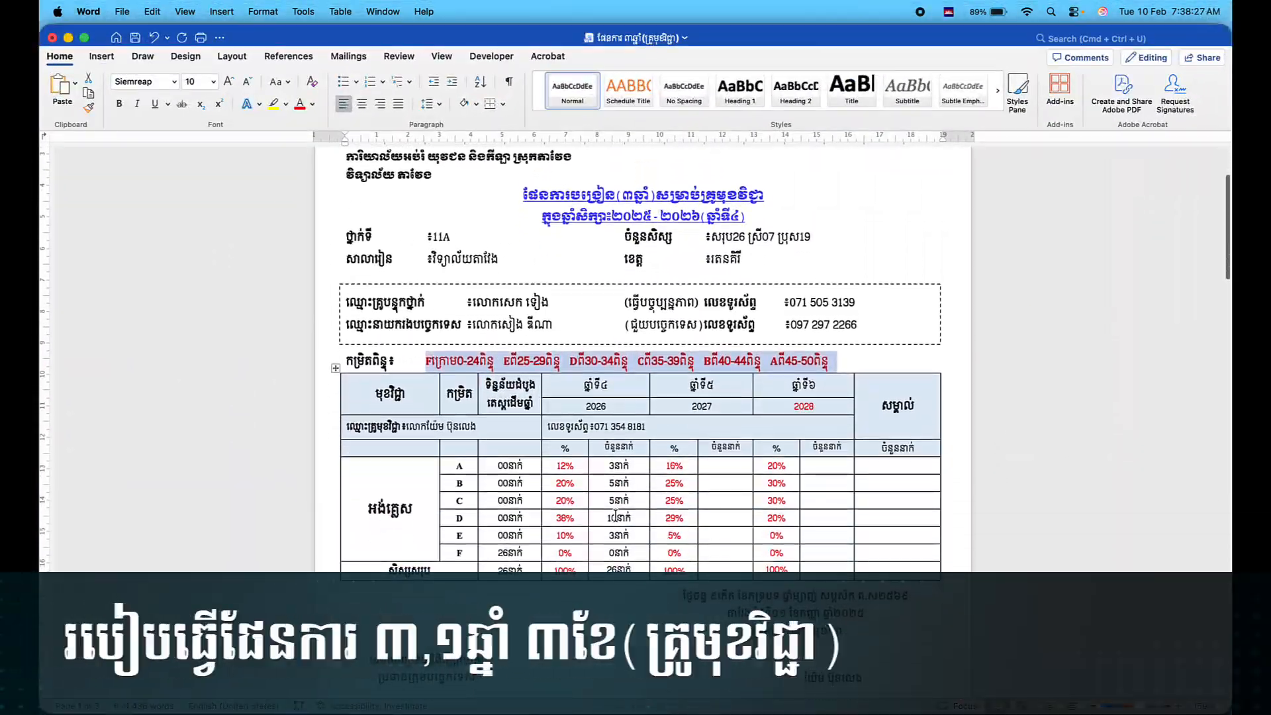
Paste the three-year plan's 2026 percentages and counts (12%, 20%, 20%, 38%, 10%, 0%; 3, 5, 5, 10, 3, 0) into the one-year table.
{"action": "left_click", "coordinate": [617, 516]}
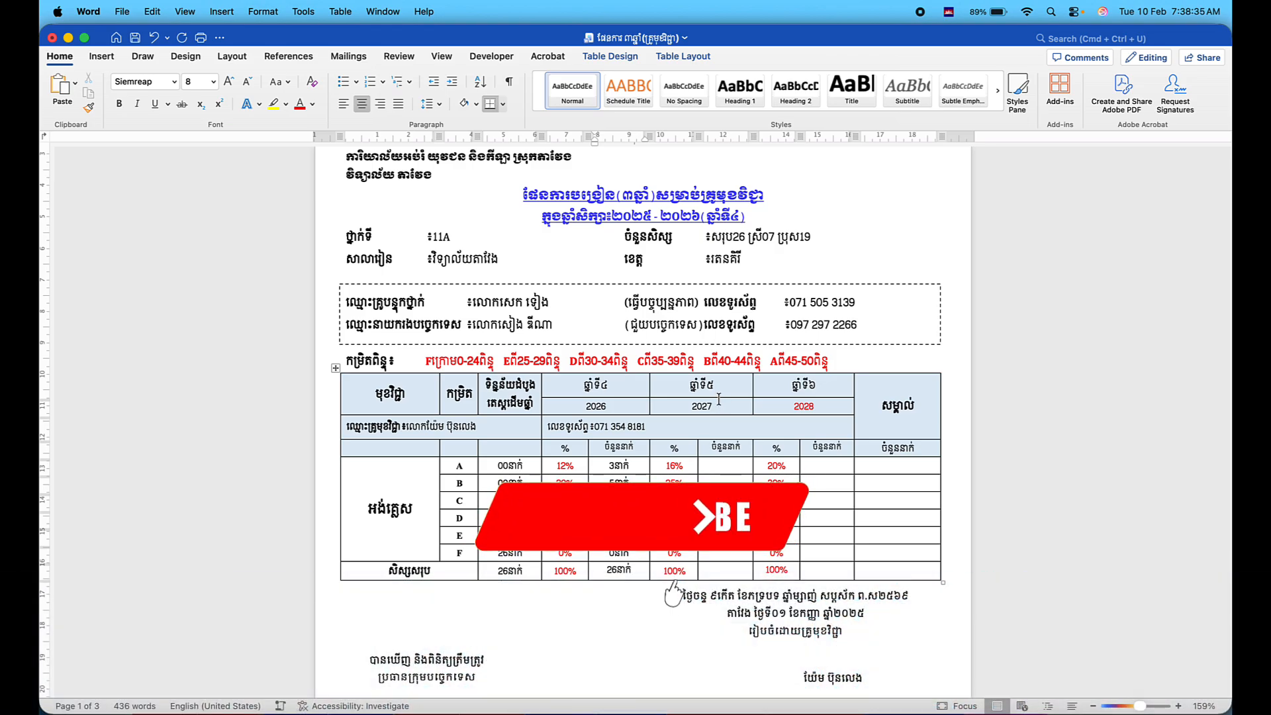
{"action": "left_click_drag", "start_coordinate": [673, 466], "coordinate": [722, 515]}
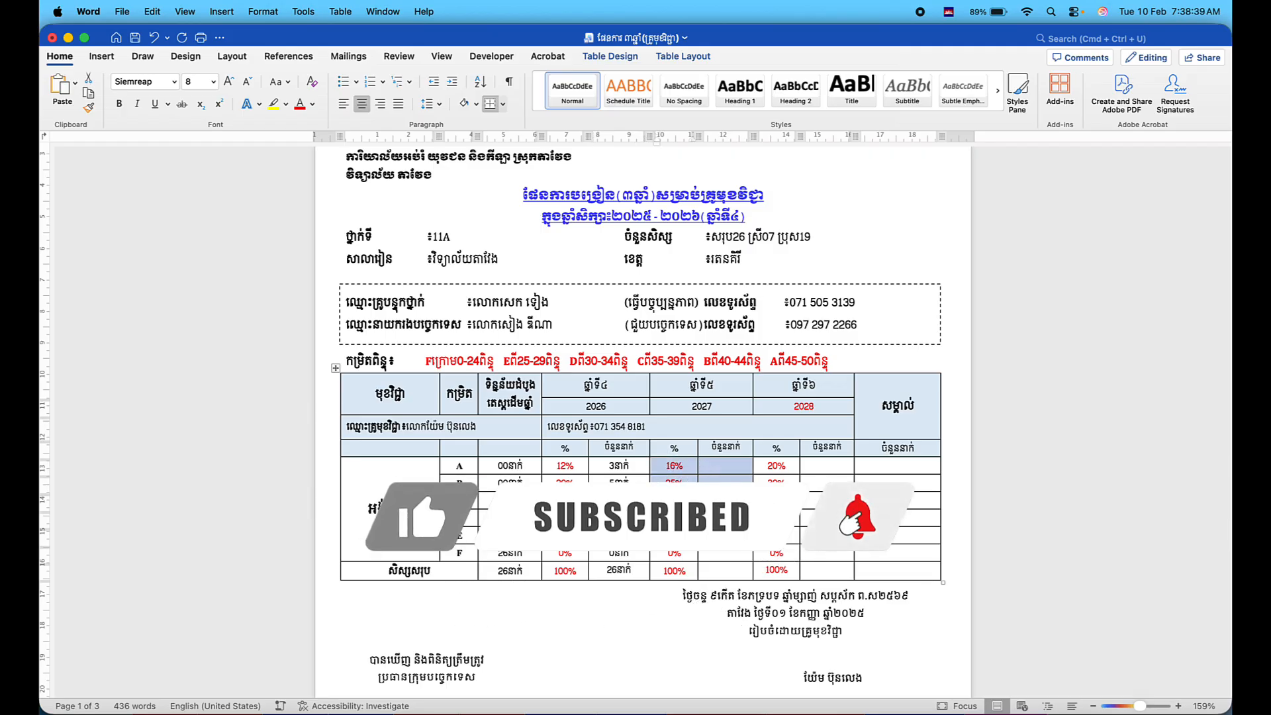
{"action": "left_click", "coordinate": [754, 591]}
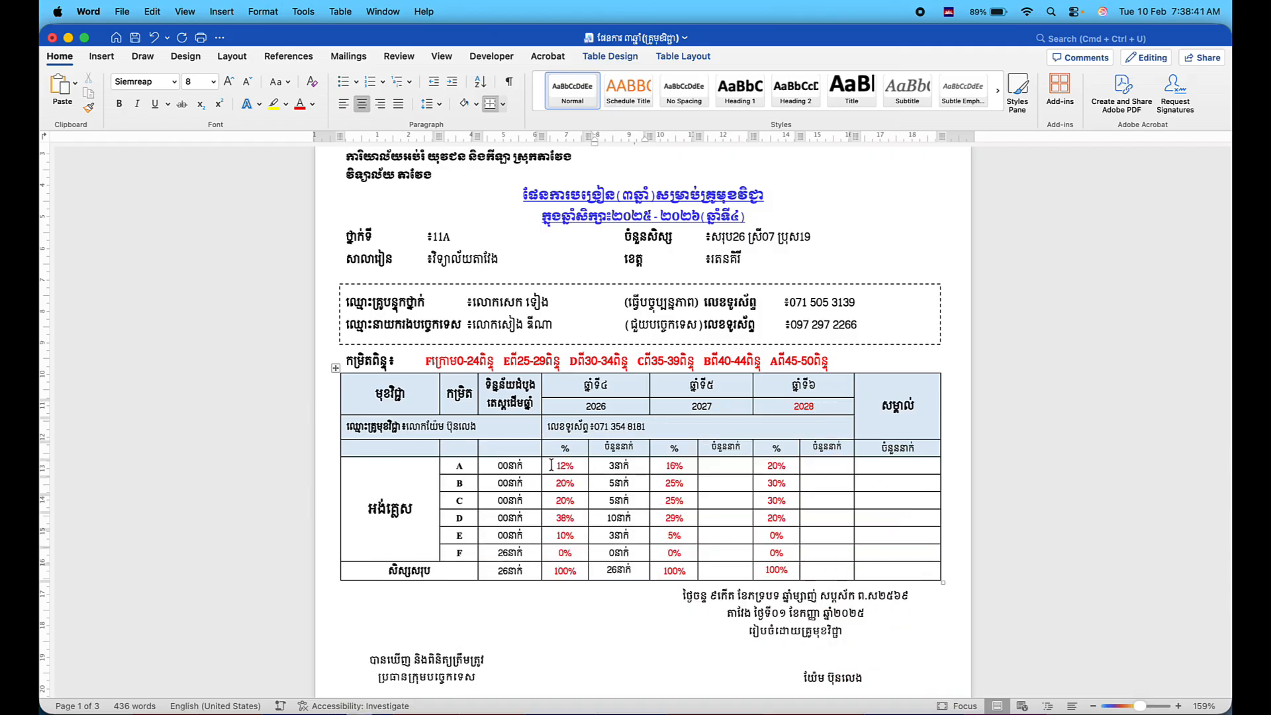
{"action": "left_click_drag", "start_coordinate": [561, 466], "coordinate": [609, 569]}
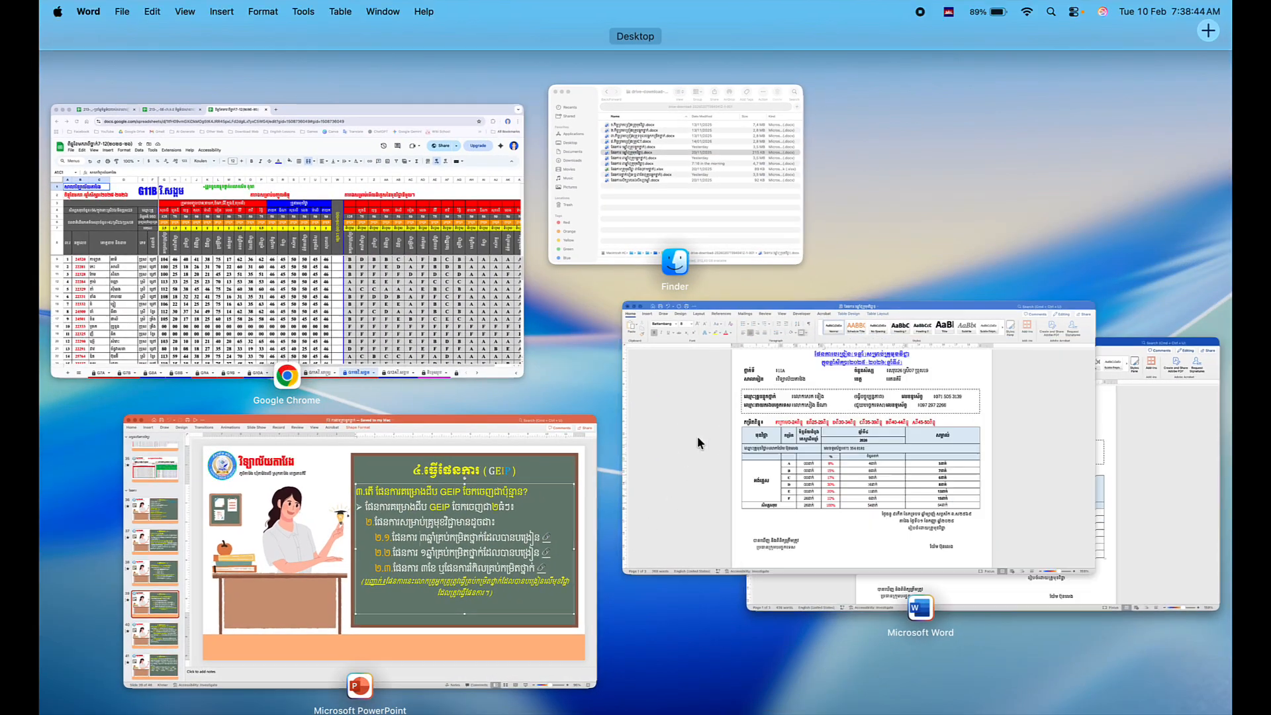
{"action": "left_click", "coordinate": [697, 436]}
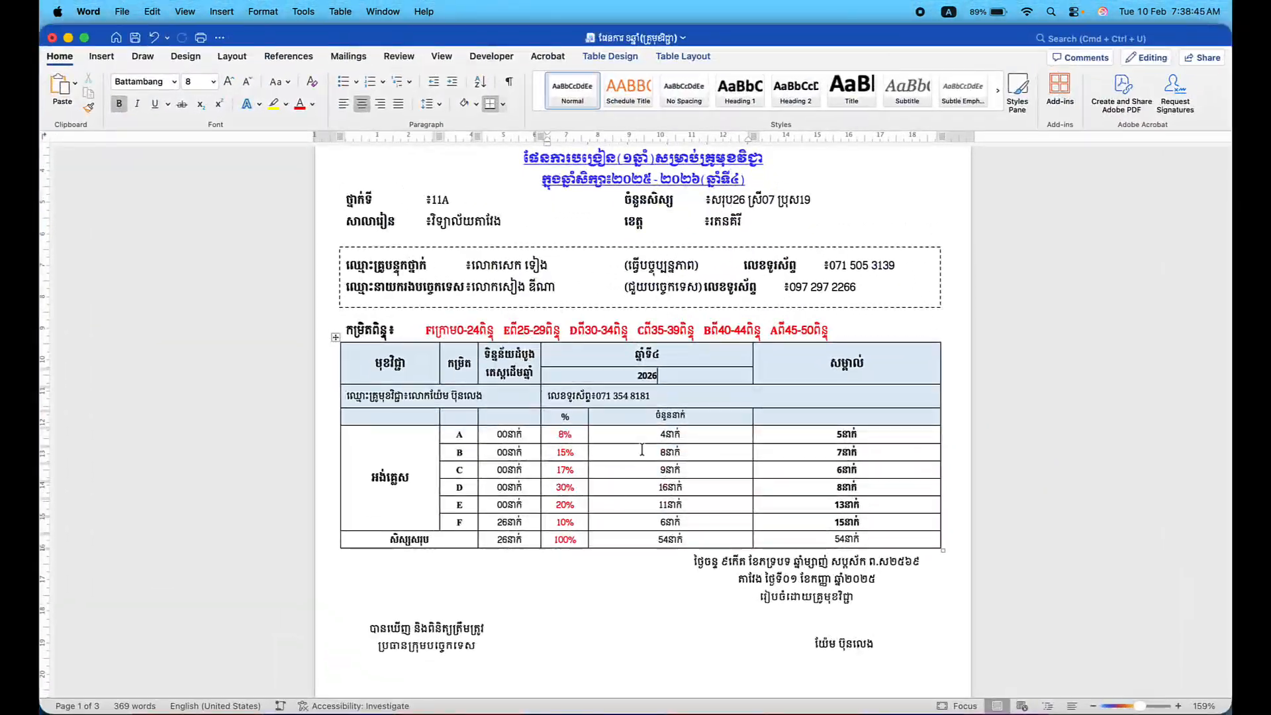
{"action": "left_click_drag", "start_coordinate": [560, 435], "coordinate": [673, 540]}
{"action": "type", "text": "12%\t3នាក់ 20%\t5នាក់ 20%\t5នាក់ 38%\t10នាក់ 10%\t3នាក់ 0%\t0នាក់ 100%\t100%"}
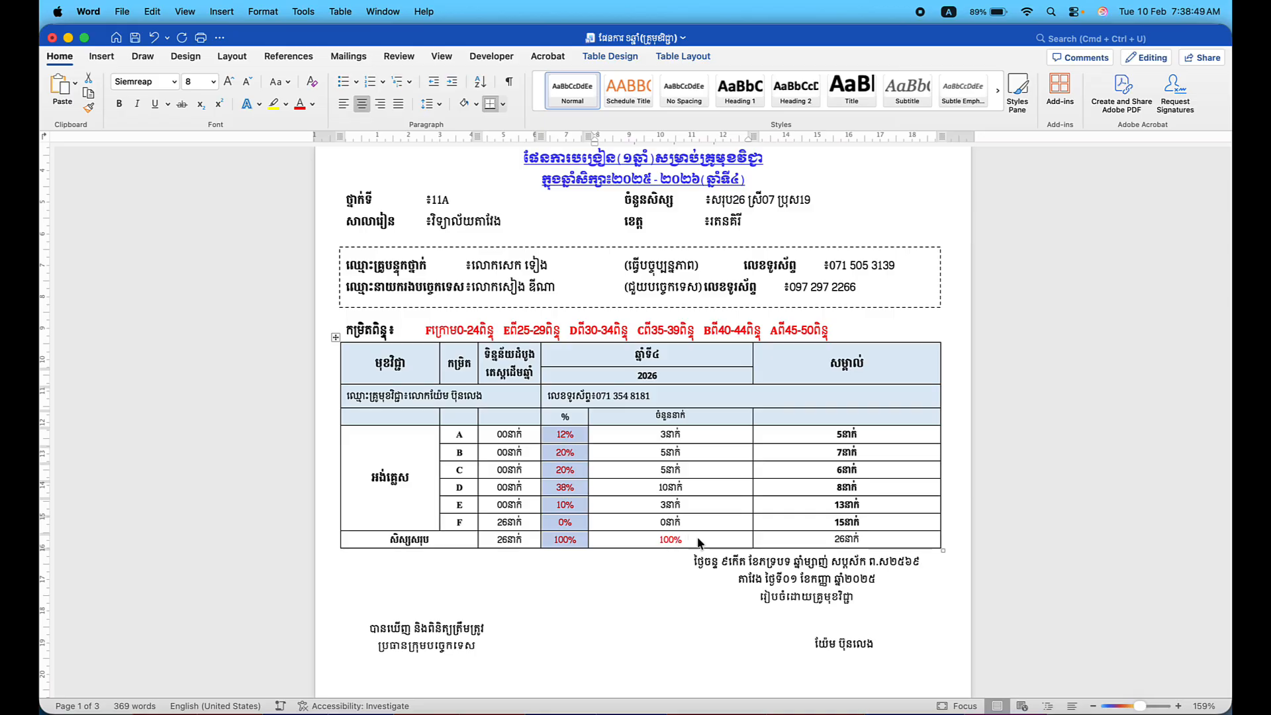
{"action": "left_click", "coordinate": [683, 539]}
Replace the pasted 100% in the total student count cell with 26នាក់.
{"action": "key", "text": "BackSpace"}
{"action": "key", "text": "BackSpace"}
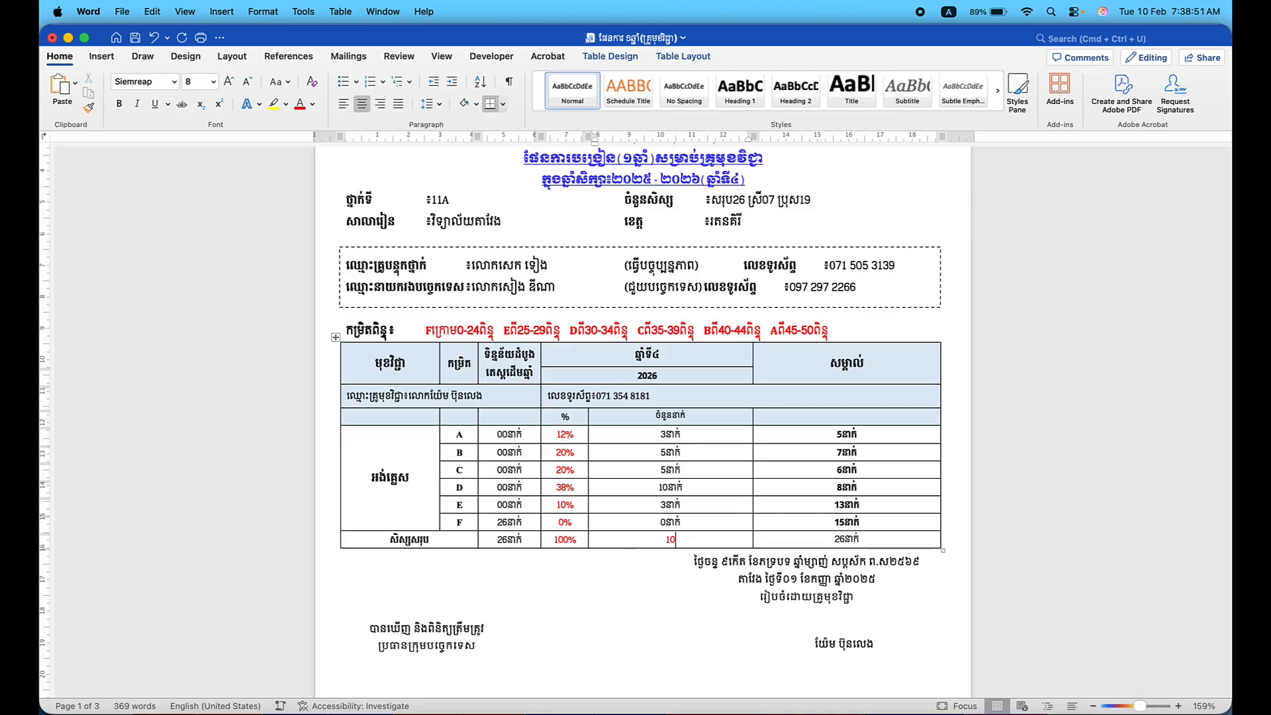
{"action": "type", "text": "26"}
{"action": "key", "text": "ctrl+space"}
{"action": "type", "text": "នាក់"}
{"action": "left_click", "coordinate": [413, 478]}
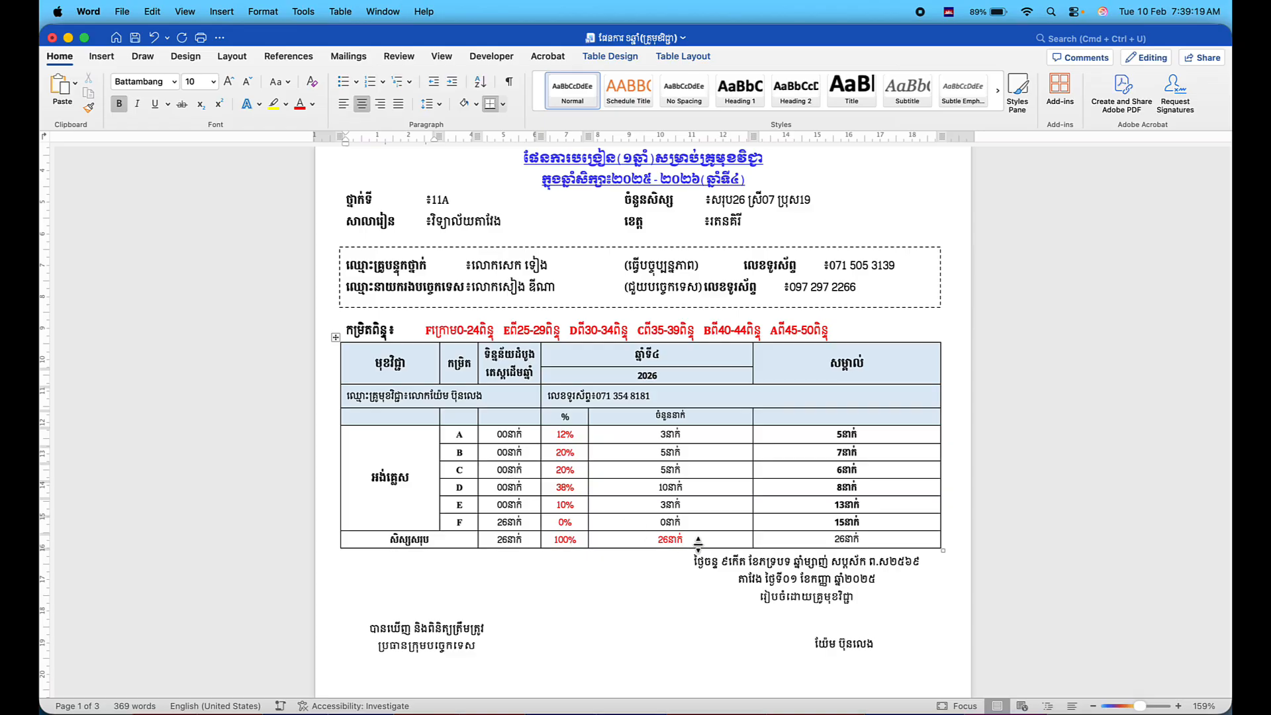
Set the remarks counts for grades A and B to 1 and 3.
{"action": "left_click", "coordinate": [859, 433]}
{"action": "key", "text": "ctrl+space"}
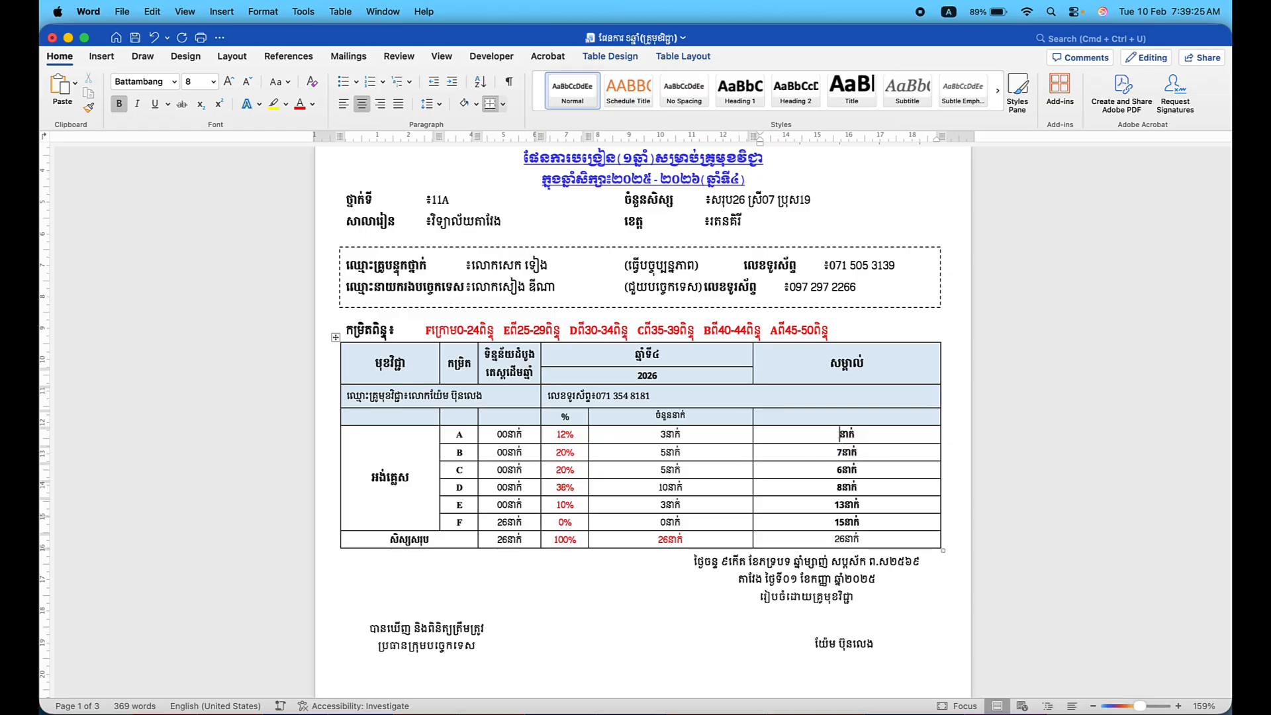
{"action": "key", "text": "BackSpace"}
{"action": "type", "text": "1"}
{"action": "left_click", "coordinate": [843, 452]}
{"action": "key", "text": "BackSpace"}
{"action": "type", "text": "3"}
Update the remarks counts for grades D, E and F to 0, 10 and 0.
{"action": "left_click", "coordinate": [841, 487]}
{"action": "key", "text": "BackSpace"}
{"action": "type", "text": "0"}
{"action": "left_click", "coordinate": [846, 504]}
{"action": "key", "text": "BackSpace"}
{"action": "type", "text": "0"}
{"action": "left_click", "coordinate": [843, 521]}
{"action": "key", "text": "BackSpace"}
{"action": "type", "text": "0"}
{"action": "scroll", "coordinate": [821, 535], "scroll_direction": "down", "scroll_amount": 3}
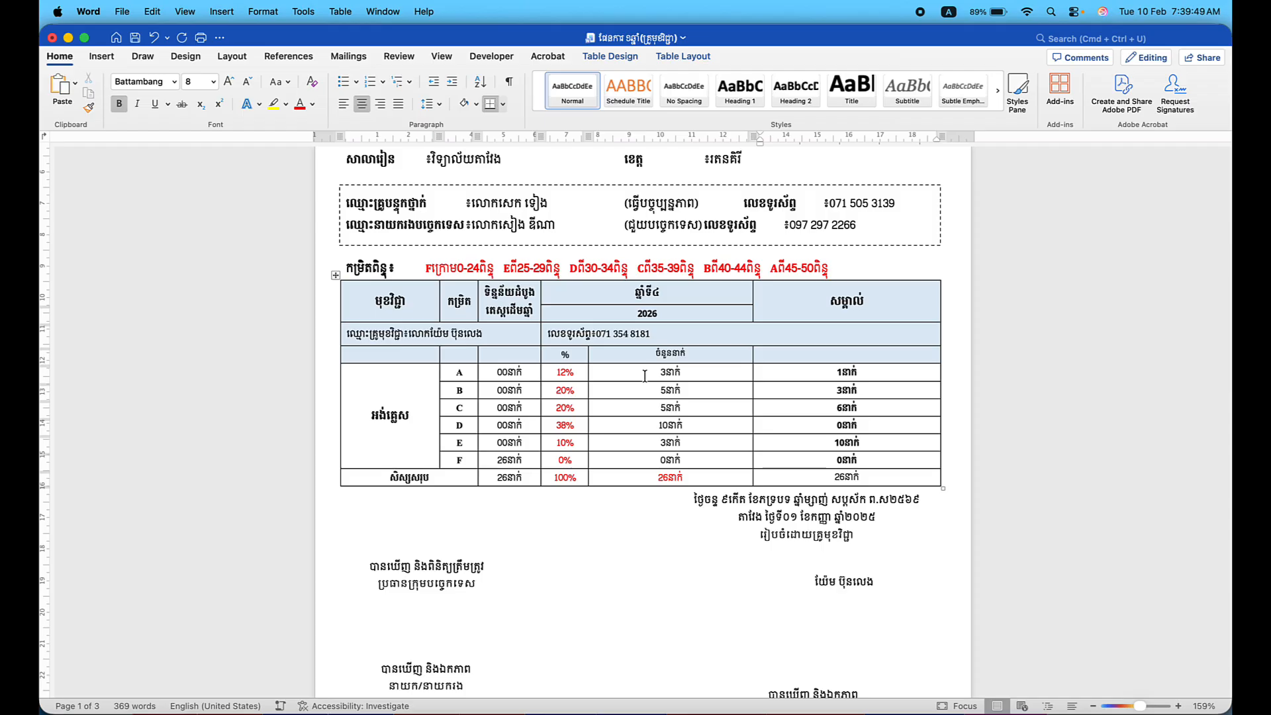
Add ' =' after 3នាក់ in grade B's remarks cell.
{"action": "left_click", "coordinate": [868, 374]}
{"action": "scroll", "coordinate": [840, 397], "scroll_direction": "up", "scroll_amount": 2}
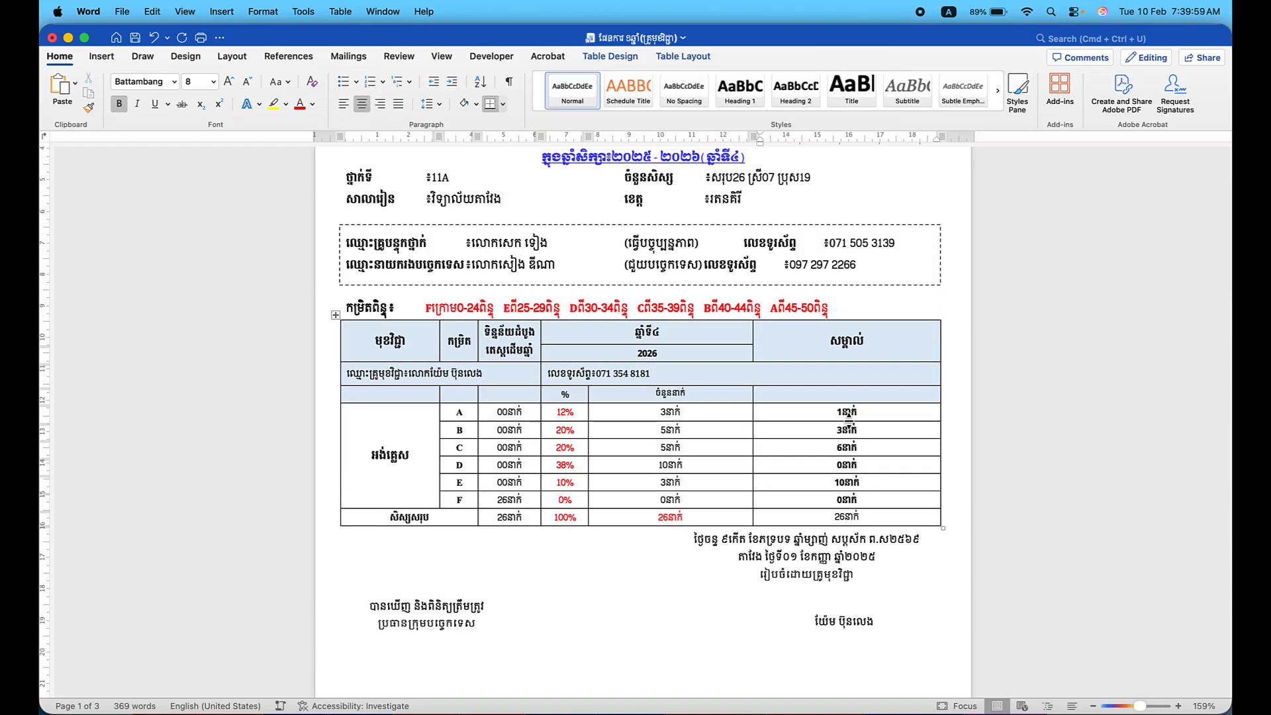
{"action": "left_click", "coordinate": [848, 420]}
{"action": "left_click", "coordinate": [849, 430]}
{"action": "key", "text": "BackSpace"}
{"action": "type", "text": "="}
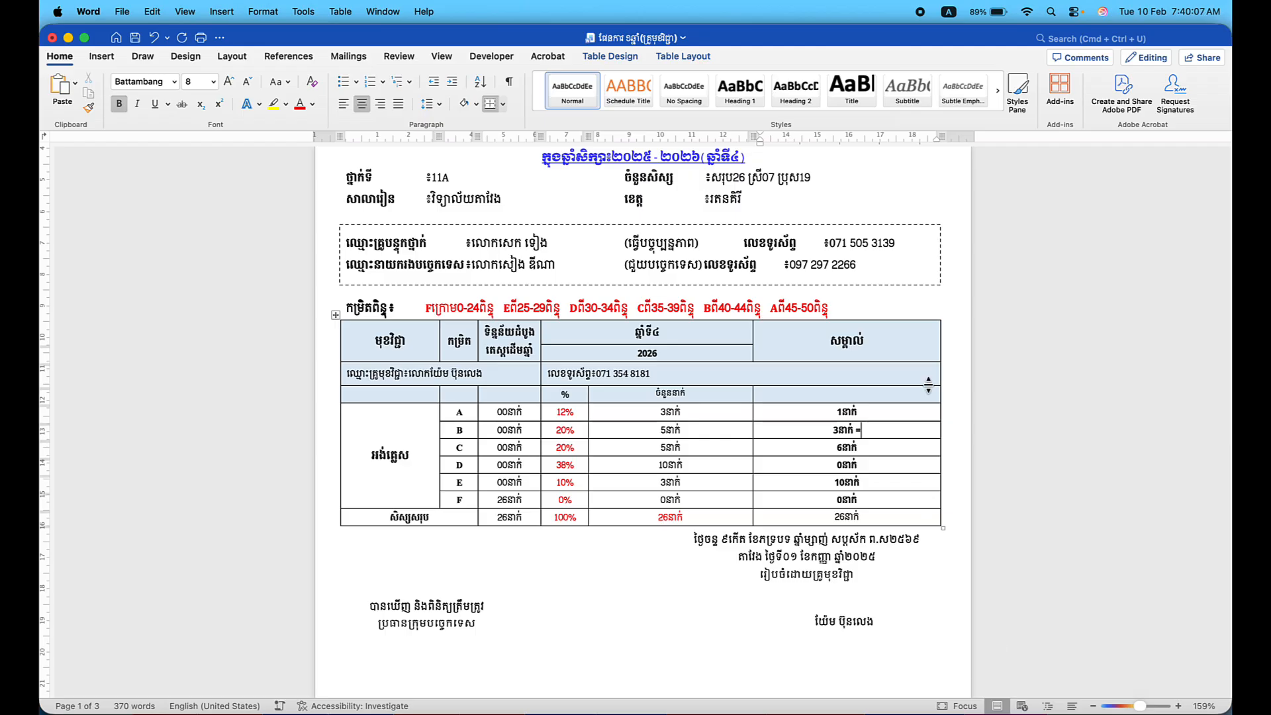
{"action": "left_click", "coordinate": [1073, 12]}
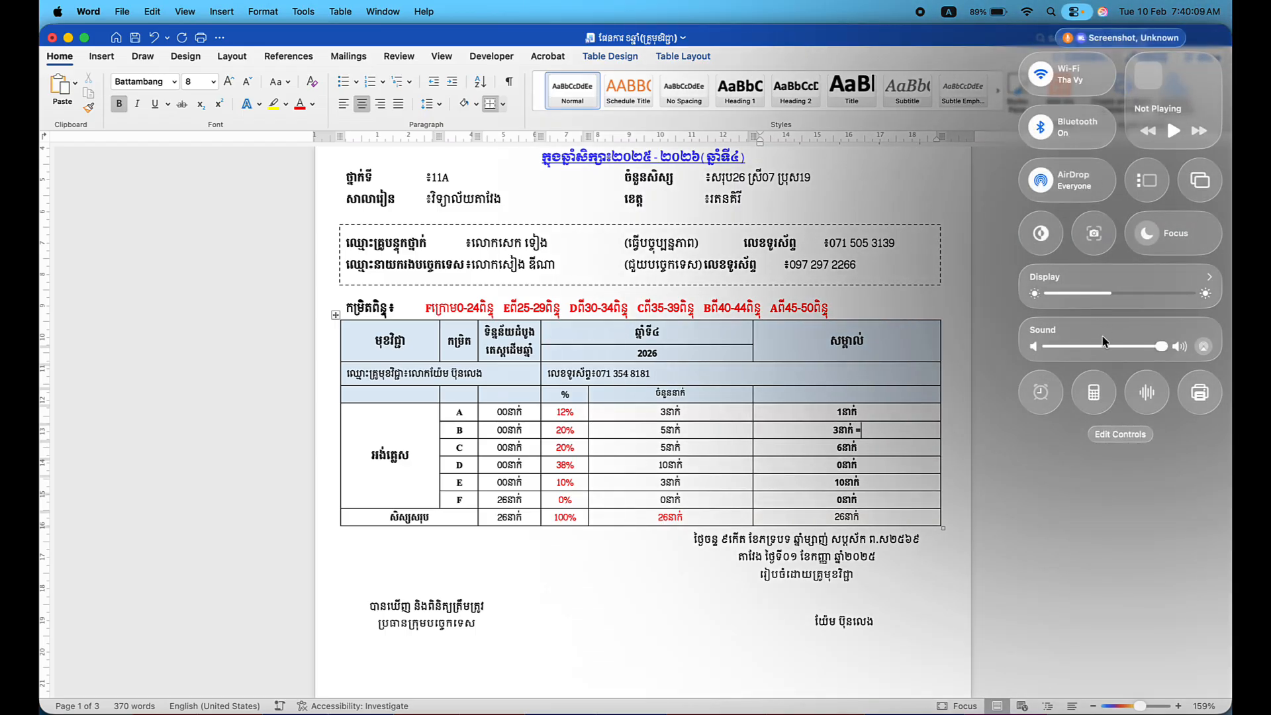
Use Calculator to work out 3 × 100 ÷ 26 ≈ 11.54 for grade B's share of the class.
{"action": "left_click", "coordinate": [1095, 402]}
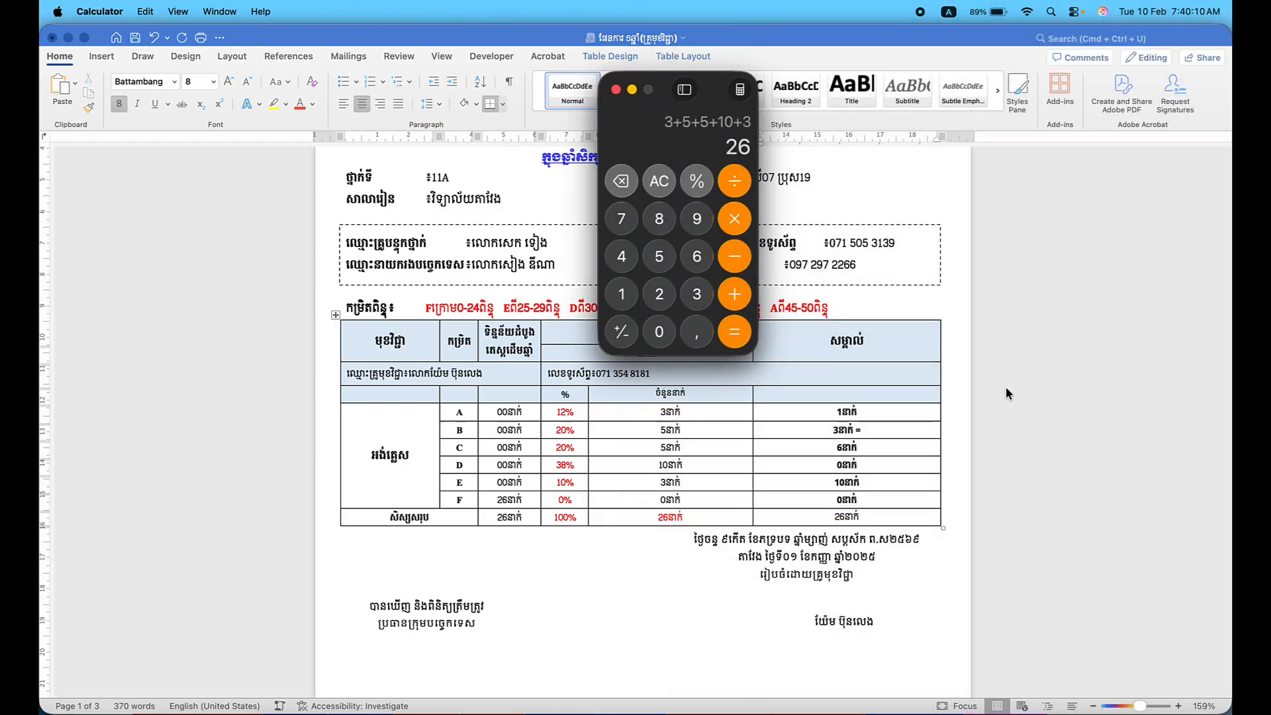
{"action": "left_click", "coordinate": [663, 196]}
{"action": "left_click", "coordinate": [697, 294]}
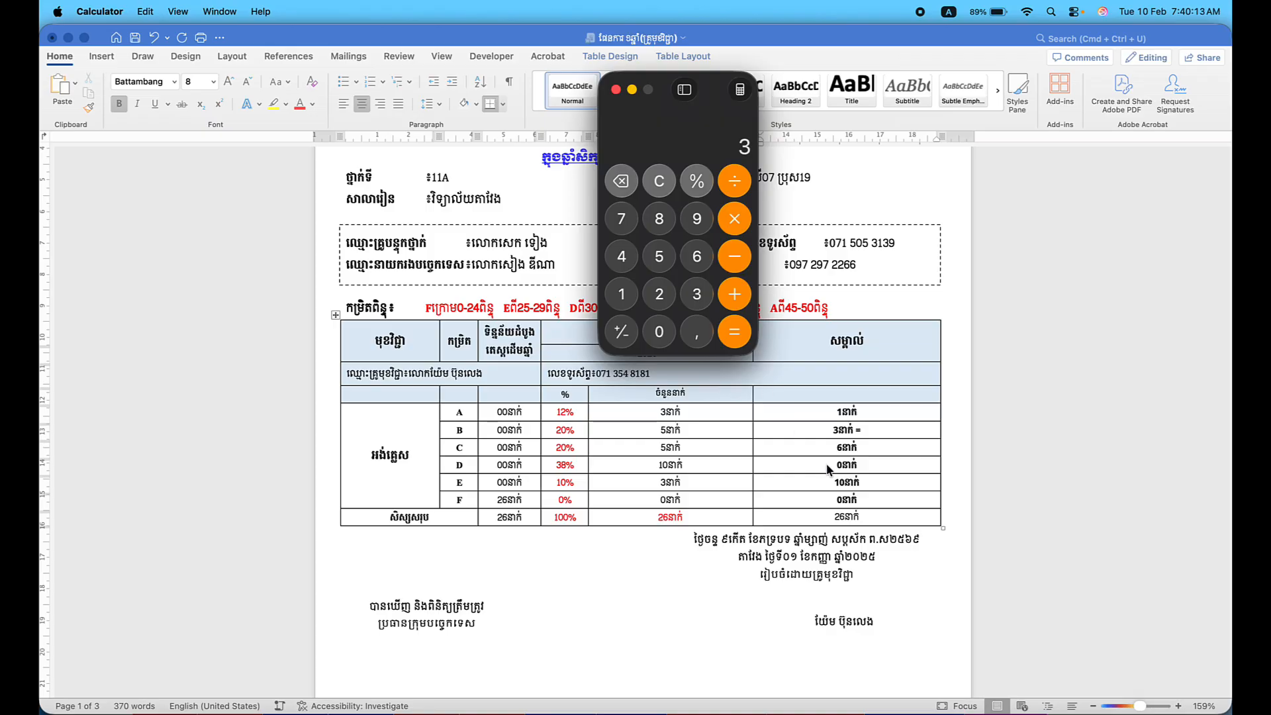
{"action": "left_click", "coordinate": [735, 222]}
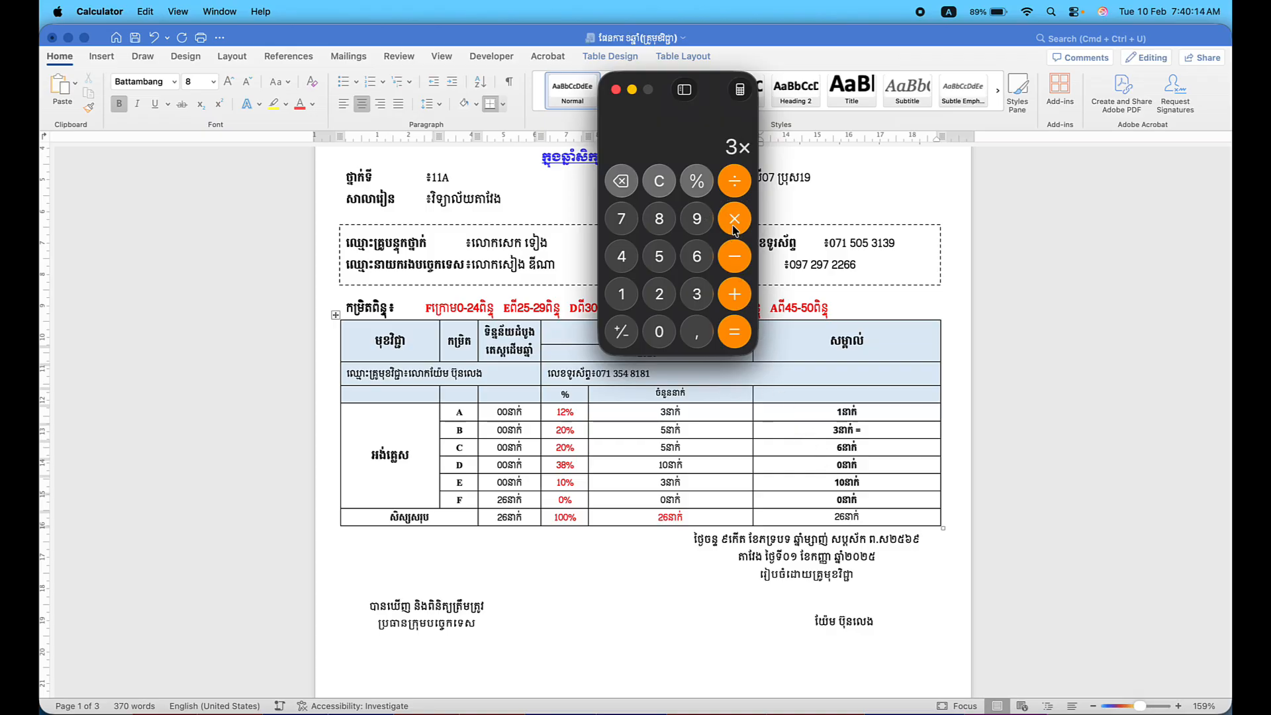
{"action": "left_click", "coordinate": [624, 295]}
{"action": "left_click", "coordinate": [655, 332]}
{"action": "left_click", "coordinate": [654, 333]}
{"action": "left_click", "coordinate": [732, 342]}
{"action": "left_click", "coordinate": [734, 181]}
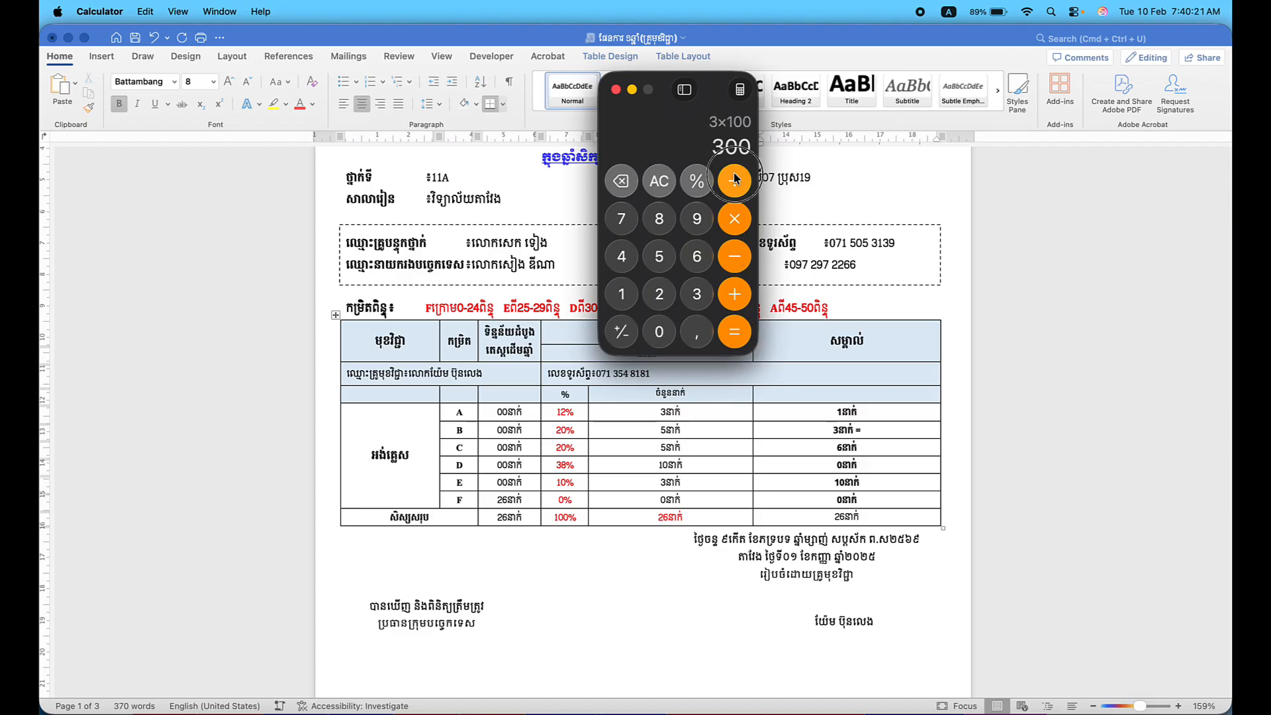
{"action": "left_click", "coordinate": [660, 295]}
{"action": "left_click", "coordinate": [696, 257]}
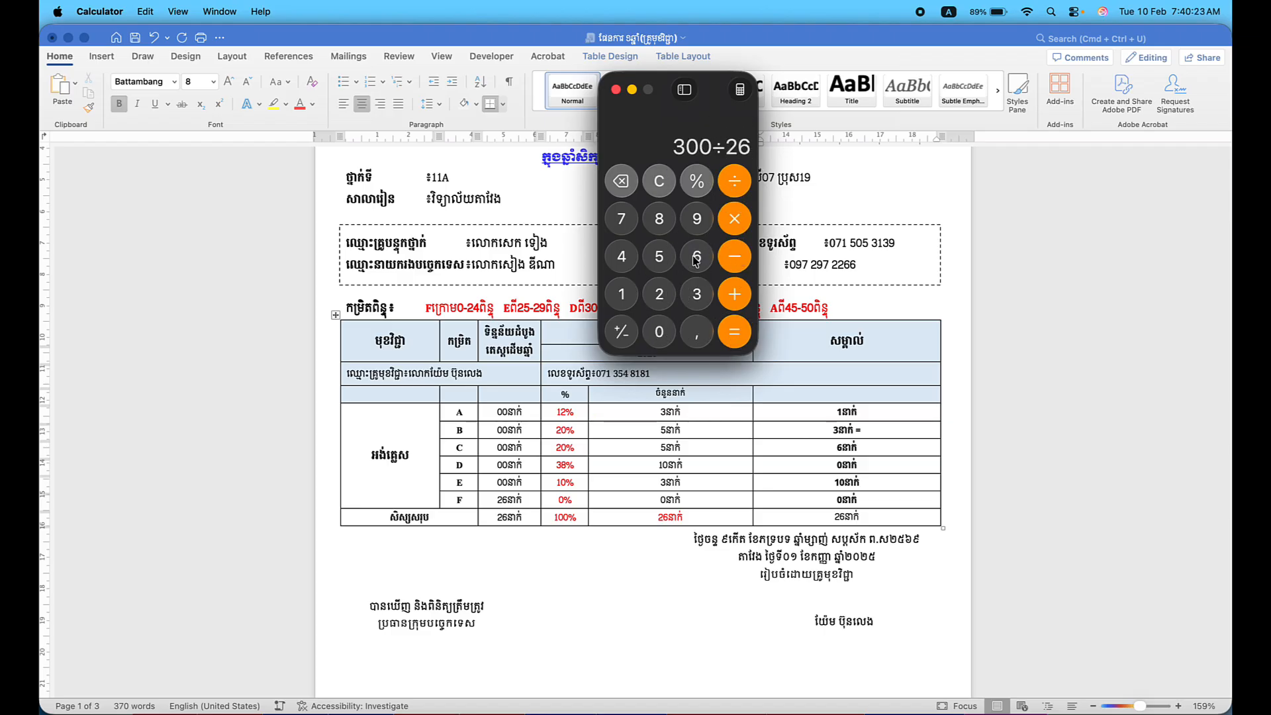
{"action": "left_click", "coordinate": [732, 333]}
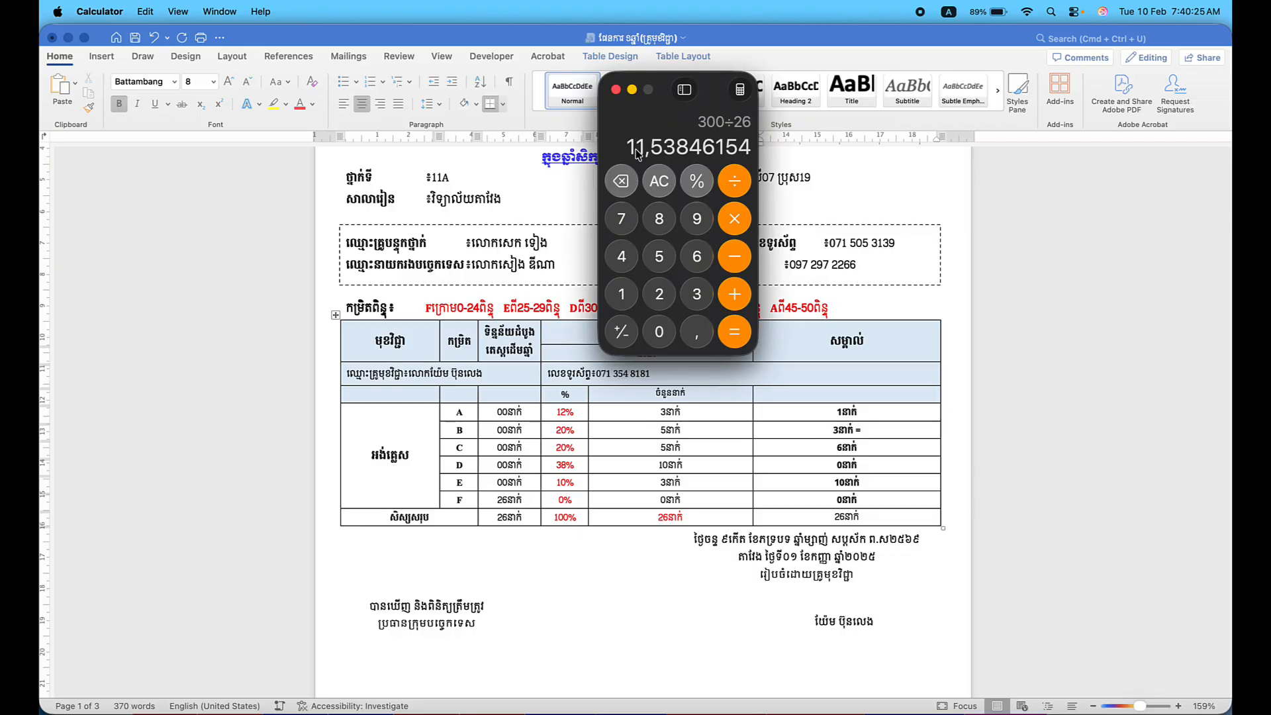
{"action": "left_click", "coordinate": [875, 432]}
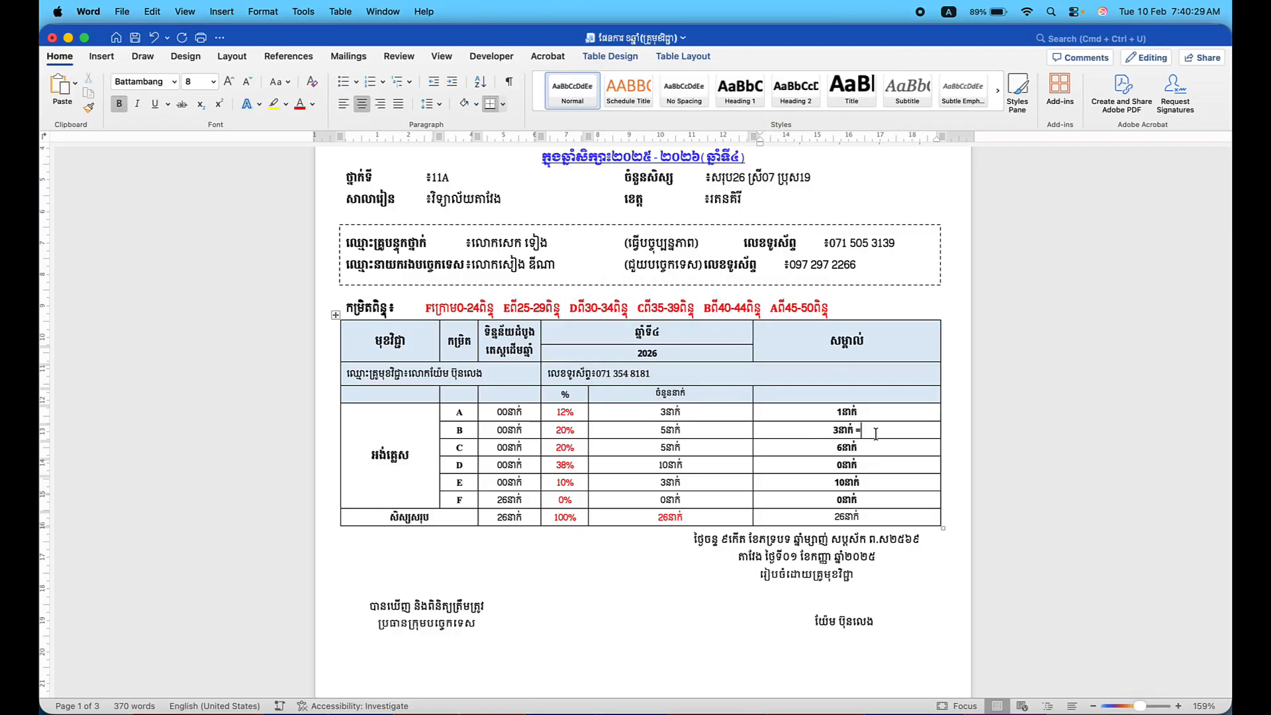
Type 12% after '3នាក់ =' in grade B's remarks cell and review the tables across the pages.
{"action": "type", "text": "12%"}
{"action": "left_click", "coordinate": [576, 427]}
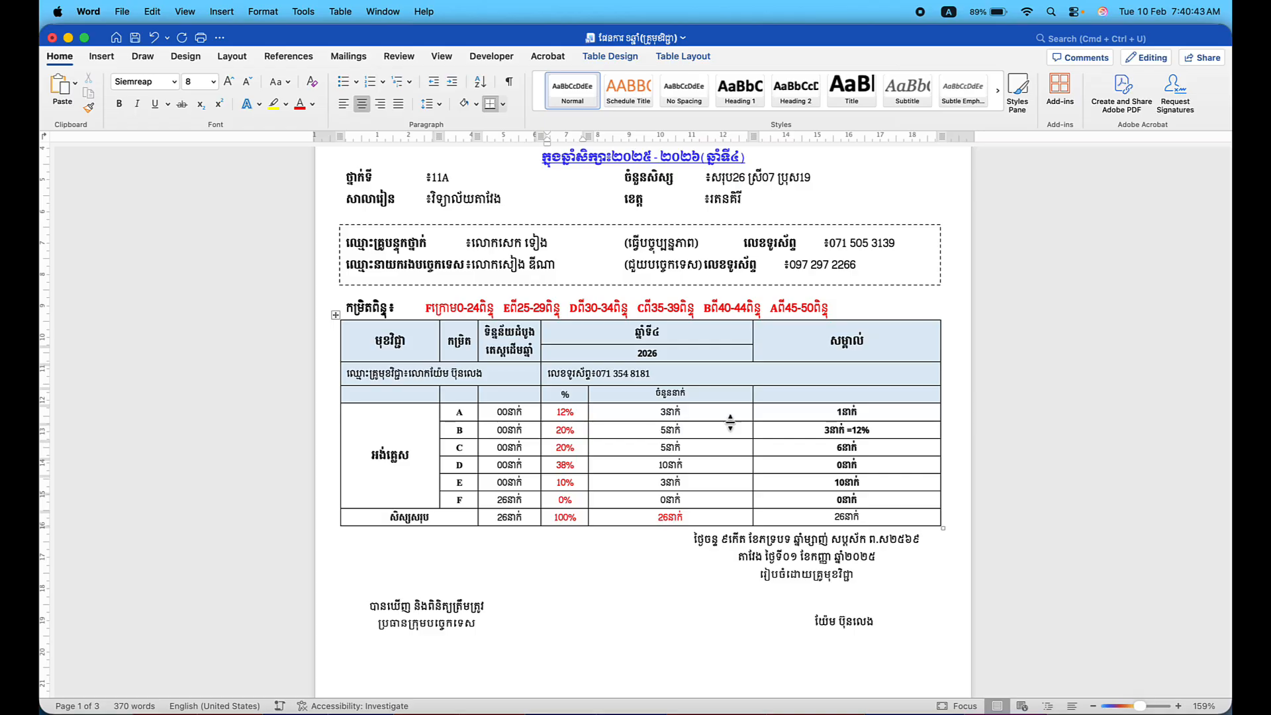
{"action": "left_click", "coordinate": [885, 433]}
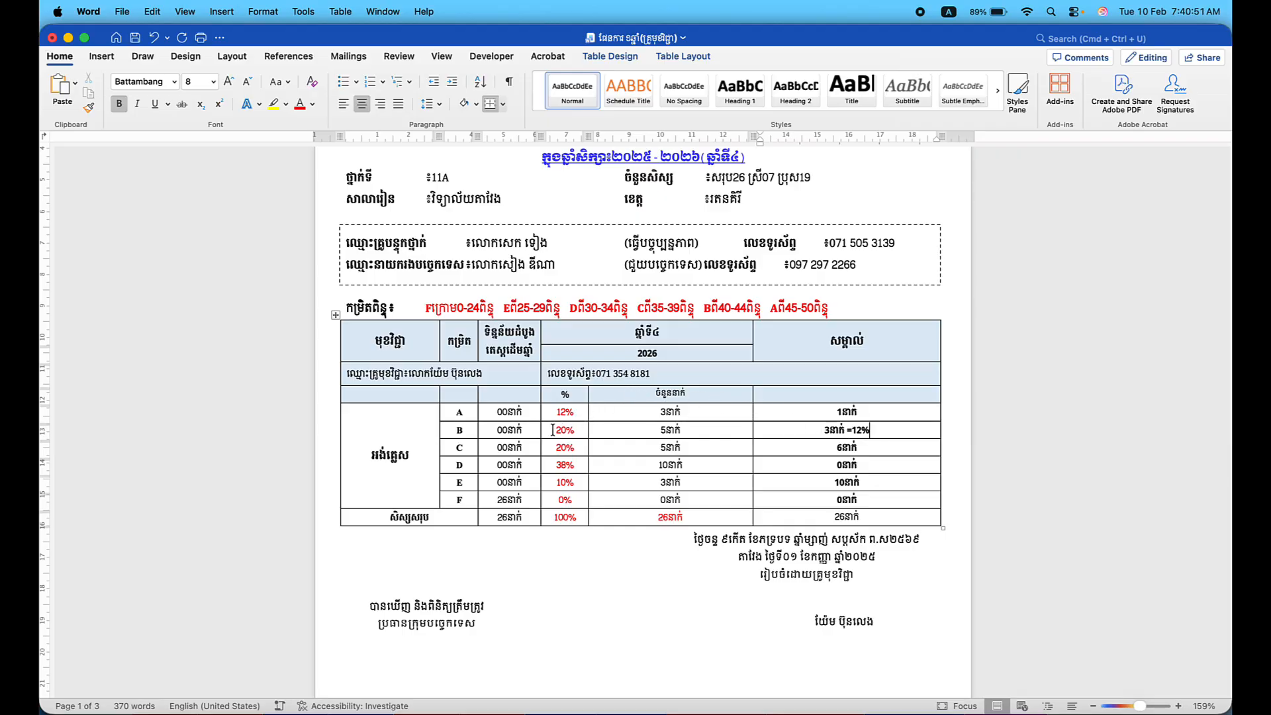
{"action": "scroll", "coordinate": [803, 487], "scroll_direction": "down", "scroll_amount": 3}
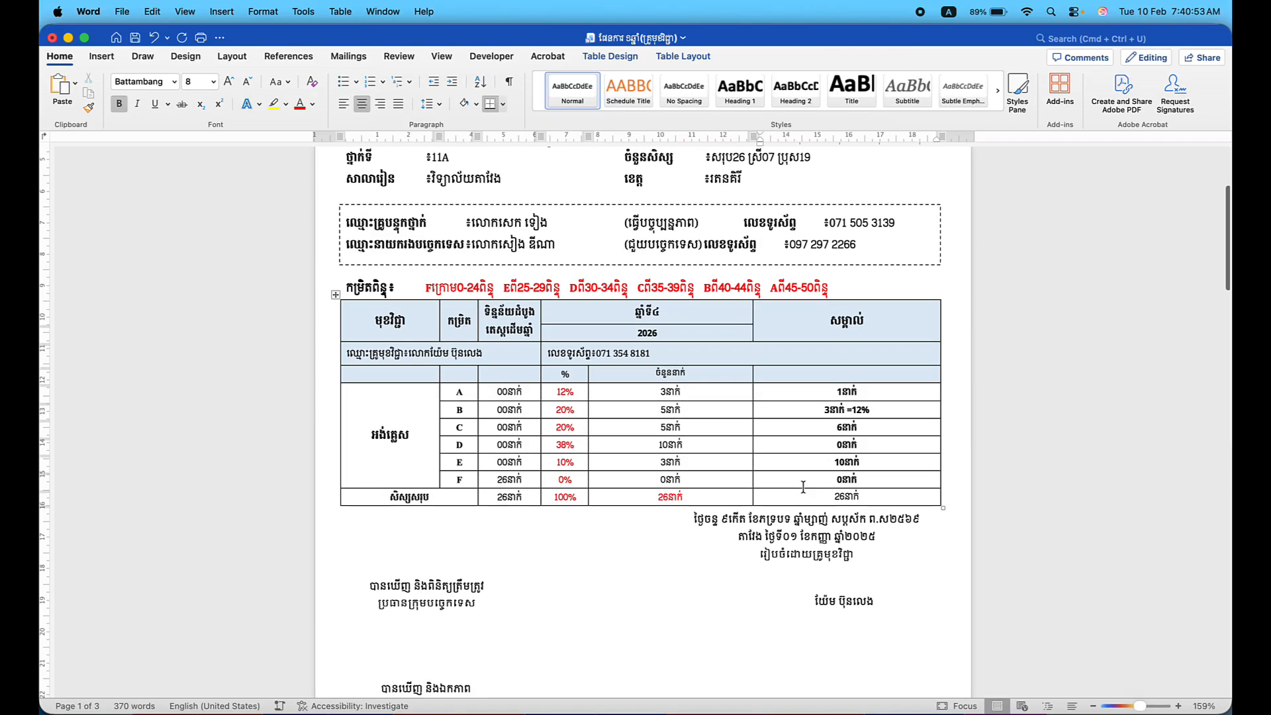
{"action": "scroll", "coordinate": [803, 487], "scroll_direction": "up", "scroll_amount": 6}
{"action": "scroll", "coordinate": [803, 488], "scroll_direction": "up", "scroll_amount": 1}
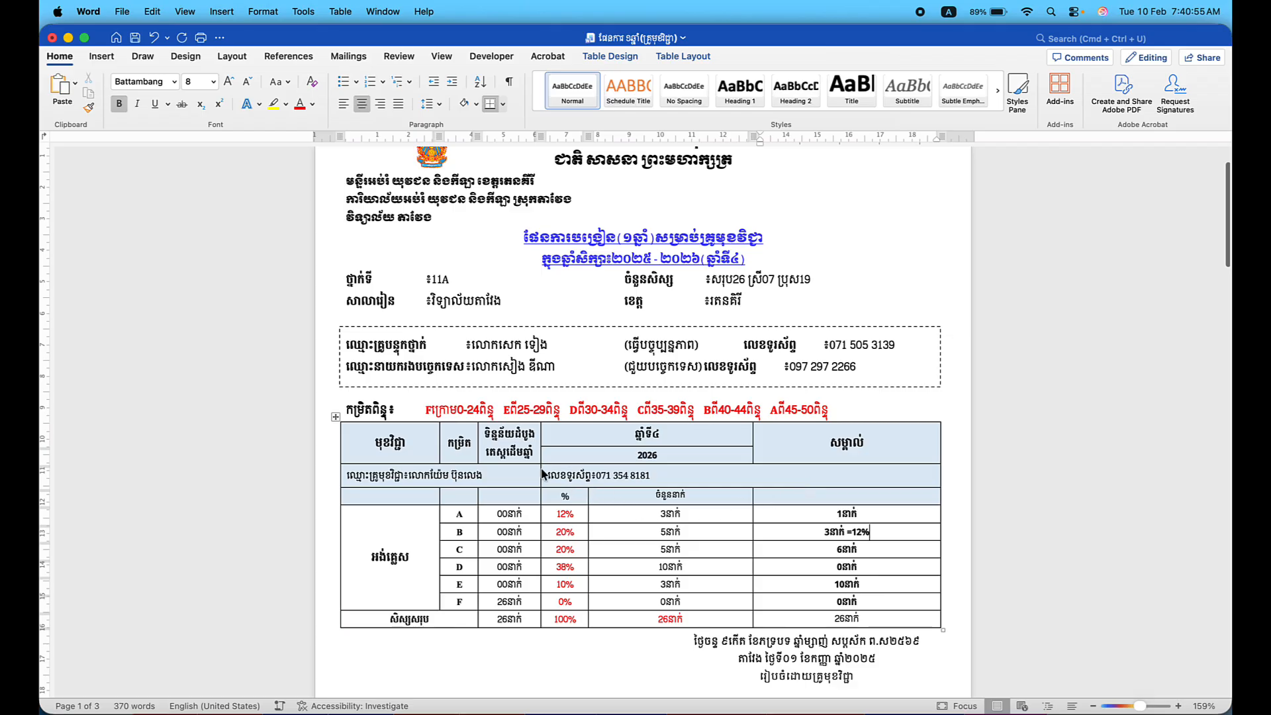
{"action": "scroll", "coordinate": [542, 474], "scroll_direction": "down", "scroll_amount": 1}
{"action": "scroll", "coordinate": [542, 474], "scroll_direction": "down", "scroll_amount": 15}
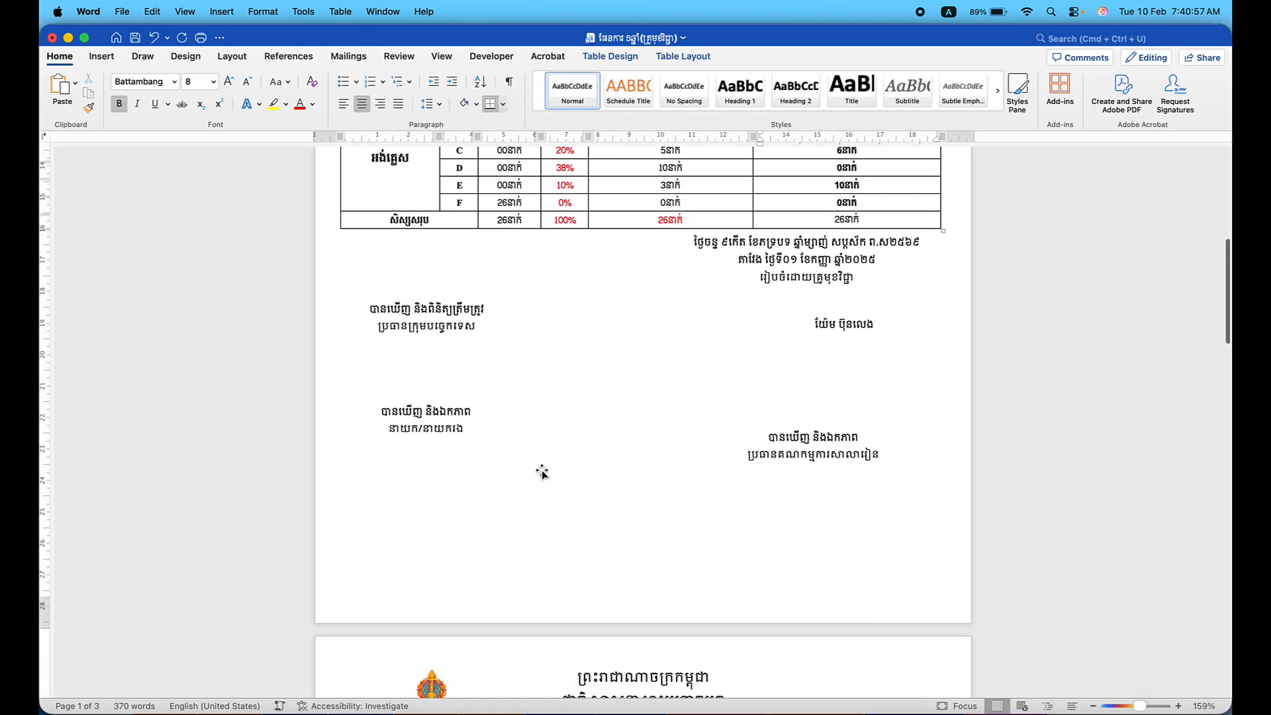
{"action": "scroll", "coordinate": [541, 471], "scroll_direction": "down", "scroll_amount": 8}
{"action": "scroll", "coordinate": [541, 471], "scroll_direction": "up", "scroll_amount": 7}
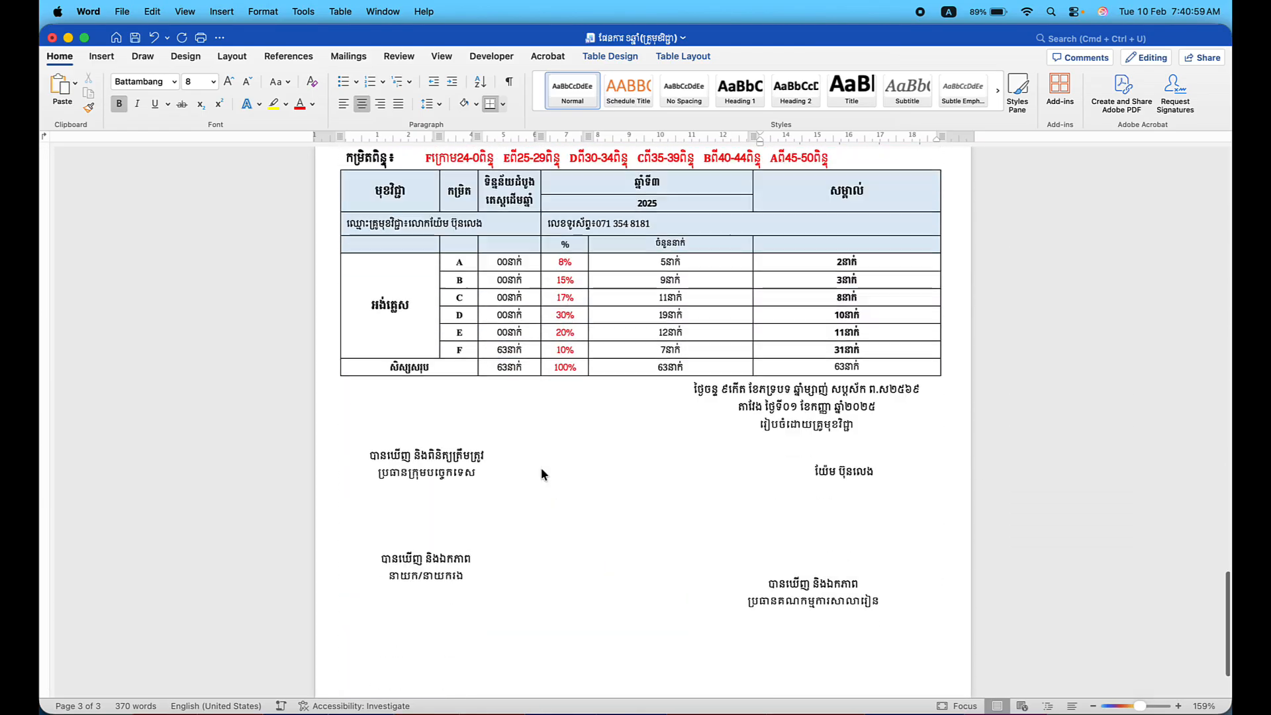
{"action": "scroll", "coordinate": [542, 471], "scroll_direction": "down", "scroll_amount": 4}
{"action": "scroll", "coordinate": [541, 470], "scroll_direction": "up", "scroll_amount": 20}
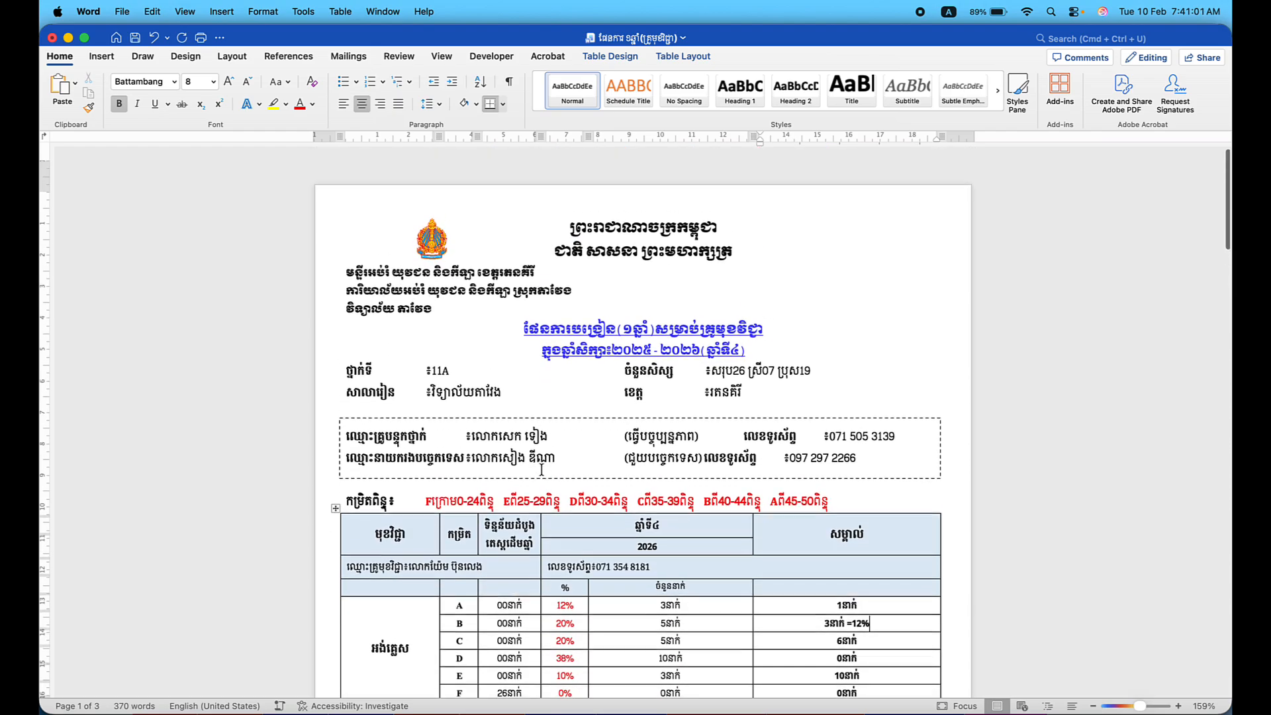
{"action": "scroll", "coordinate": [542, 469], "scroll_direction": "down", "scroll_amount": 1}
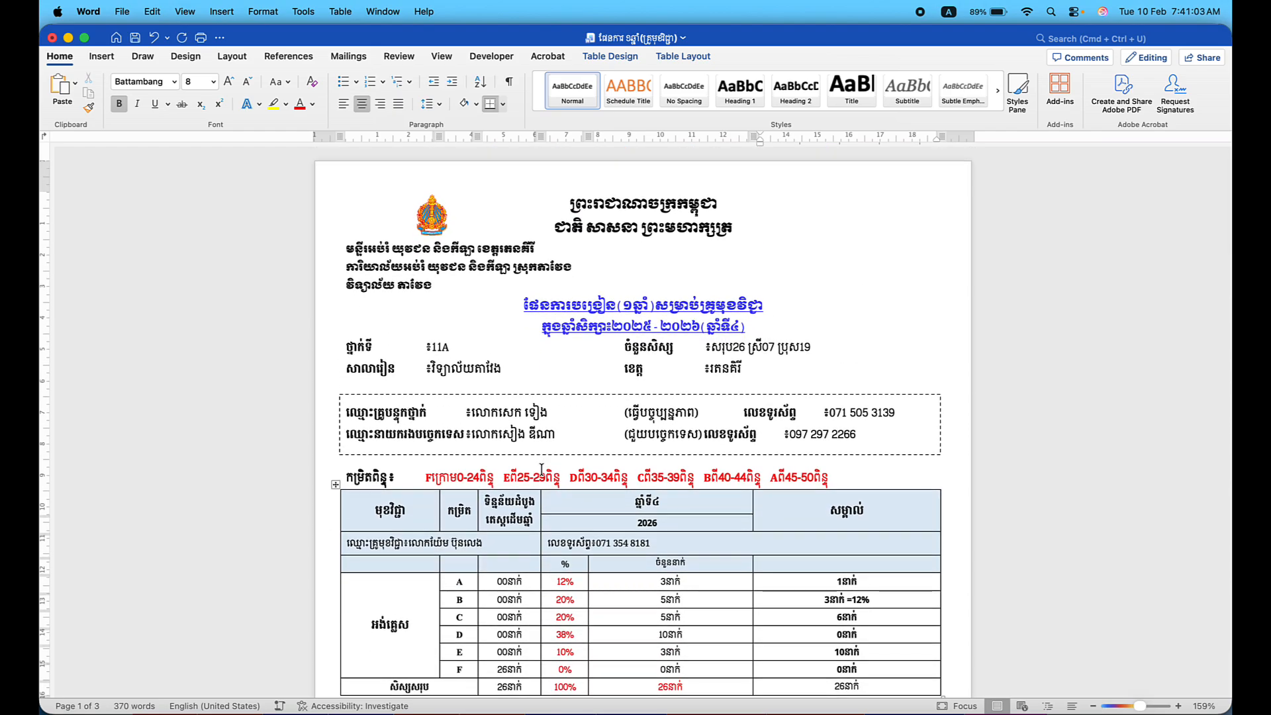
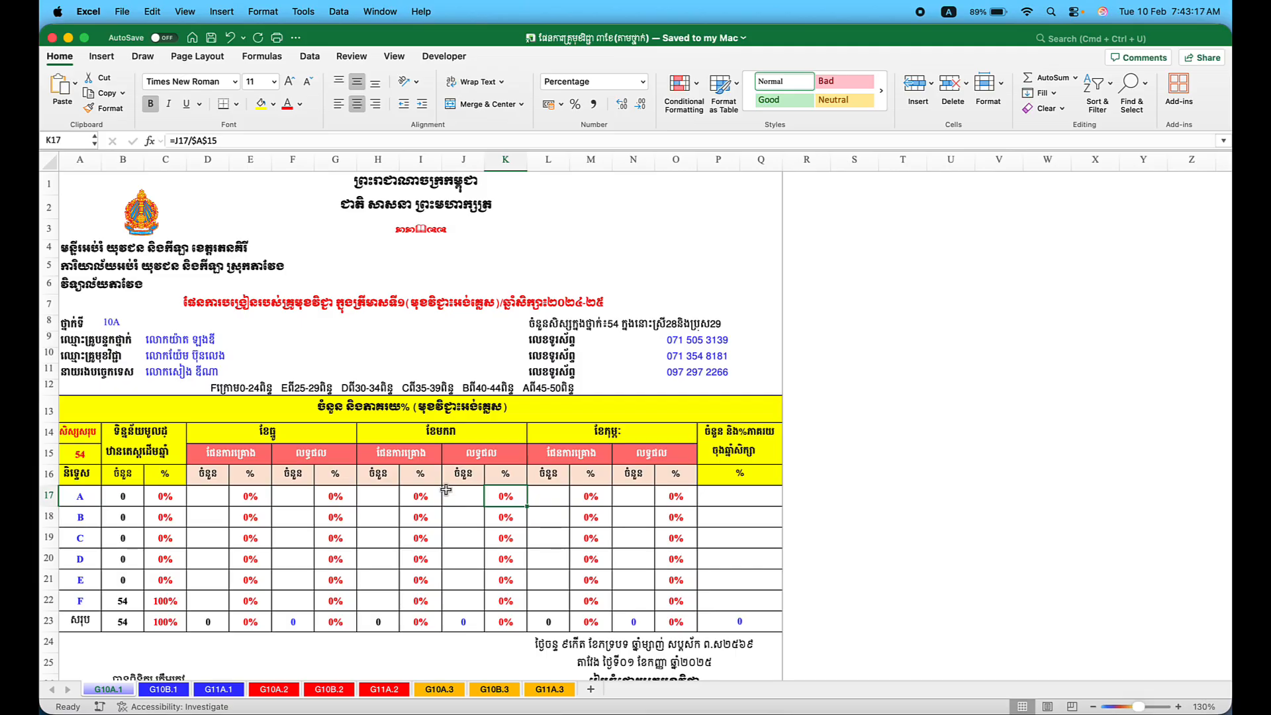
Review the grade percentage formulas, the print preview and the sheet's header lines.
{"action": "left_click", "coordinate": [165, 507]}
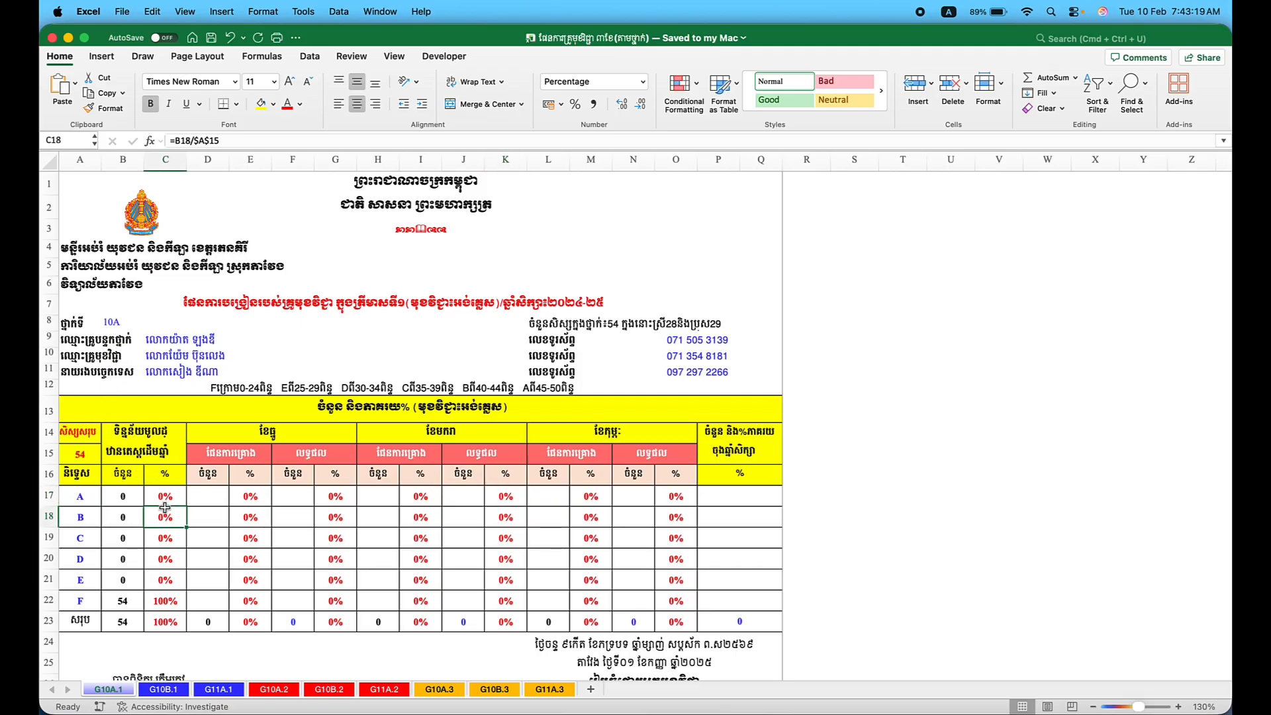
{"action": "left_click", "coordinate": [199, 497]}
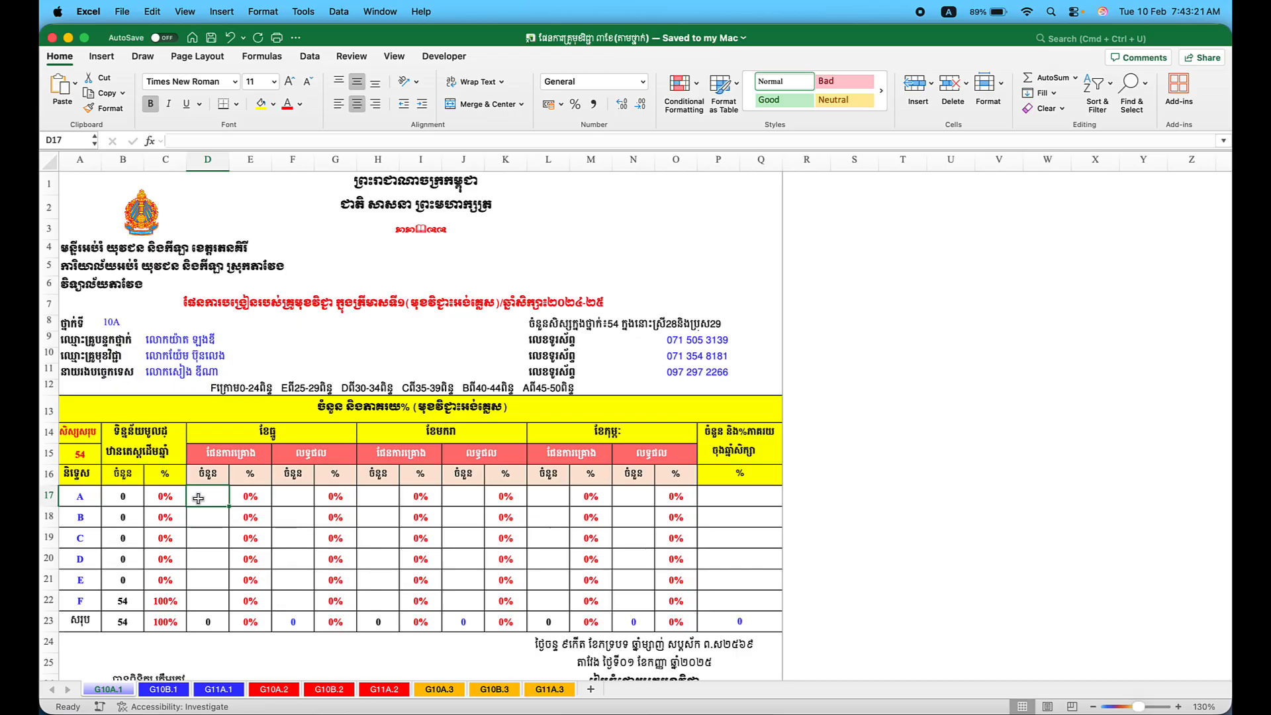
{"action": "scroll", "coordinate": [199, 498], "scroll_direction": "down", "scroll_amount": 8}
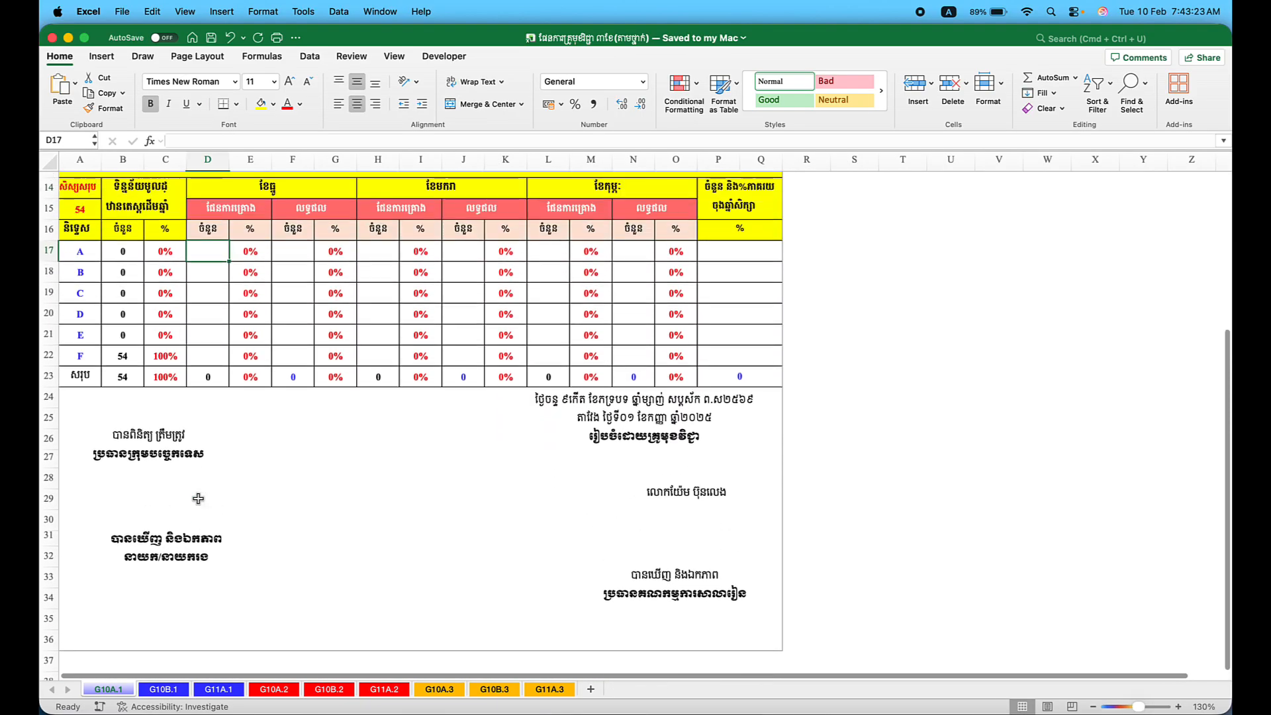
{"action": "scroll", "coordinate": [198, 498], "scroll_direction": "up", "scroll_amount": 8}
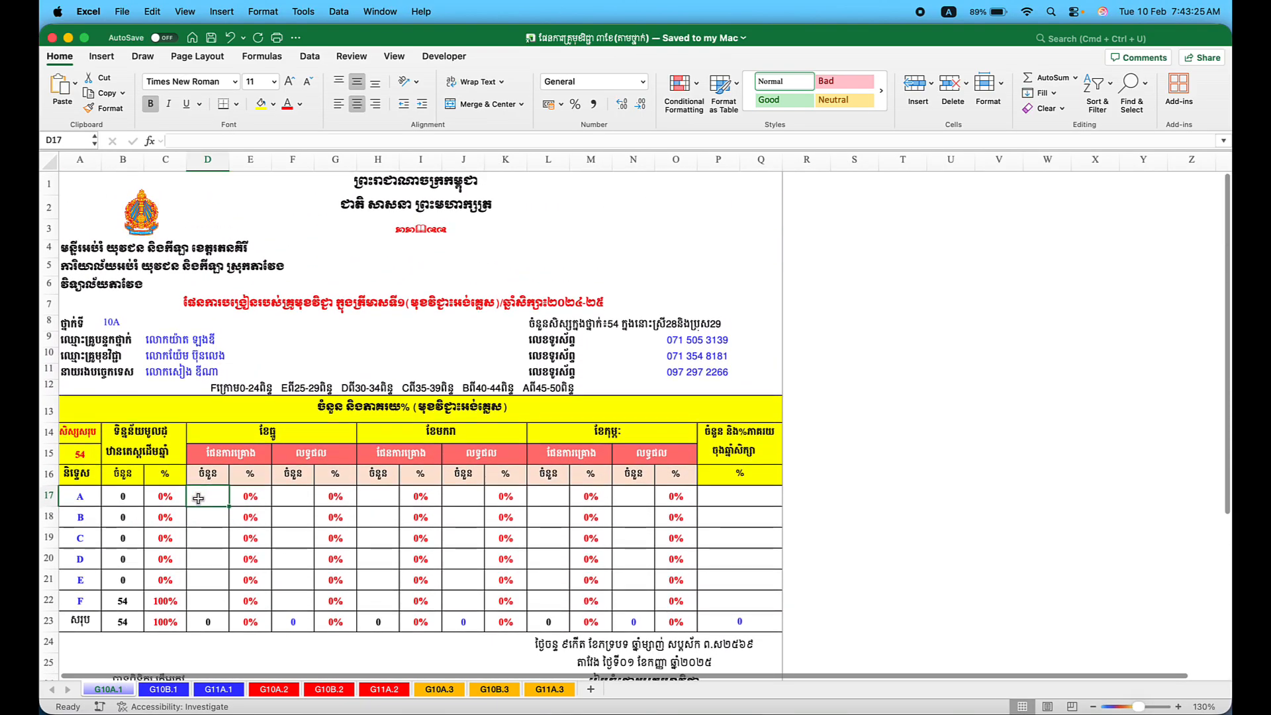
{"action": "left_click", "coordinate": [277, 38]}
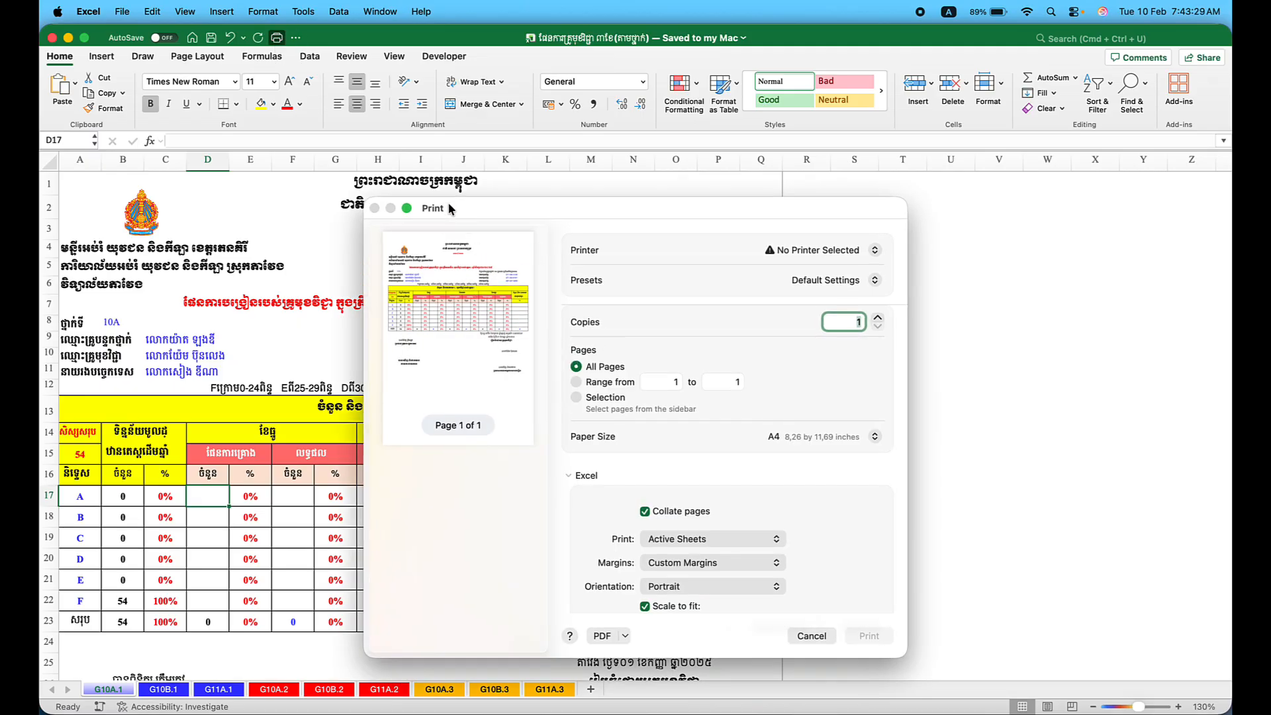
{"action": "left_click", "coordinate": [799, 638]}
{"action": "left_click", "coordinate": [258, 338]}
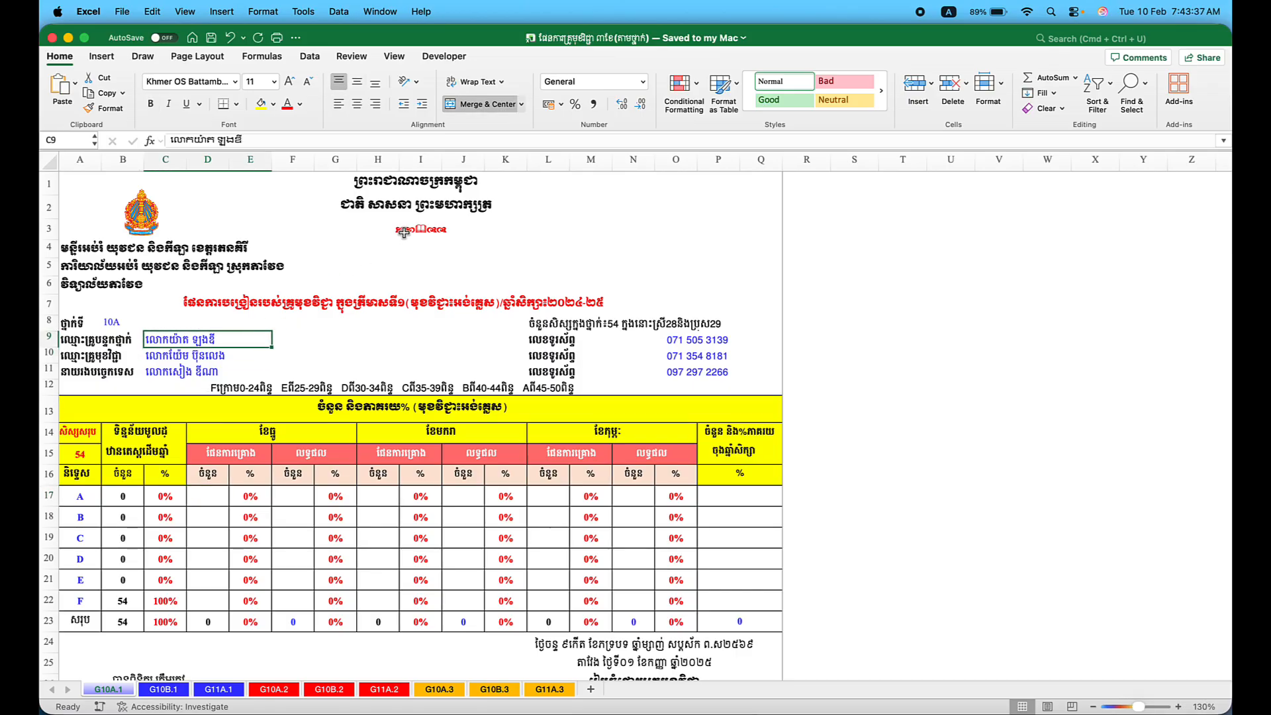
{"action": "left_click", "coordinate": [411, 199]}
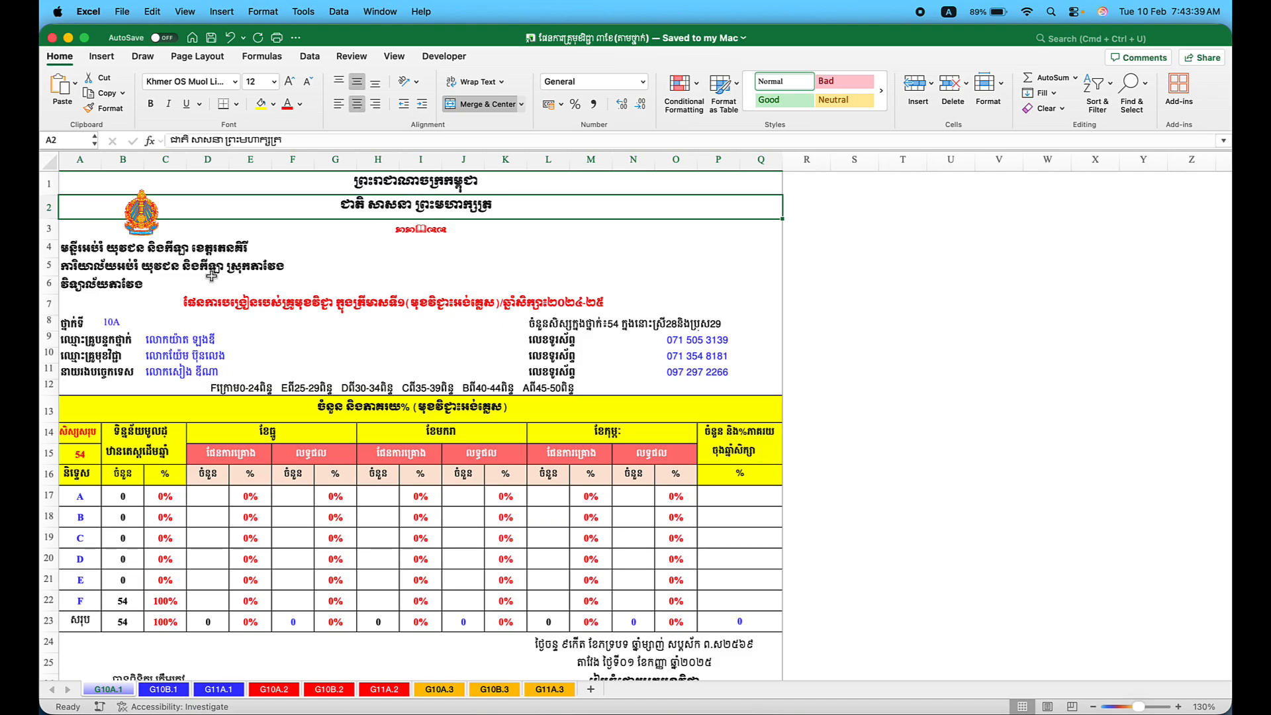
{"action": "left_click", "coordinate": [212, 265]}
Edit title cell A7 so the school year reads ២០២៥-២៦ instead of ២០២៤-២៥.
{"action": "left_click", "coordinate": [250, 302]}
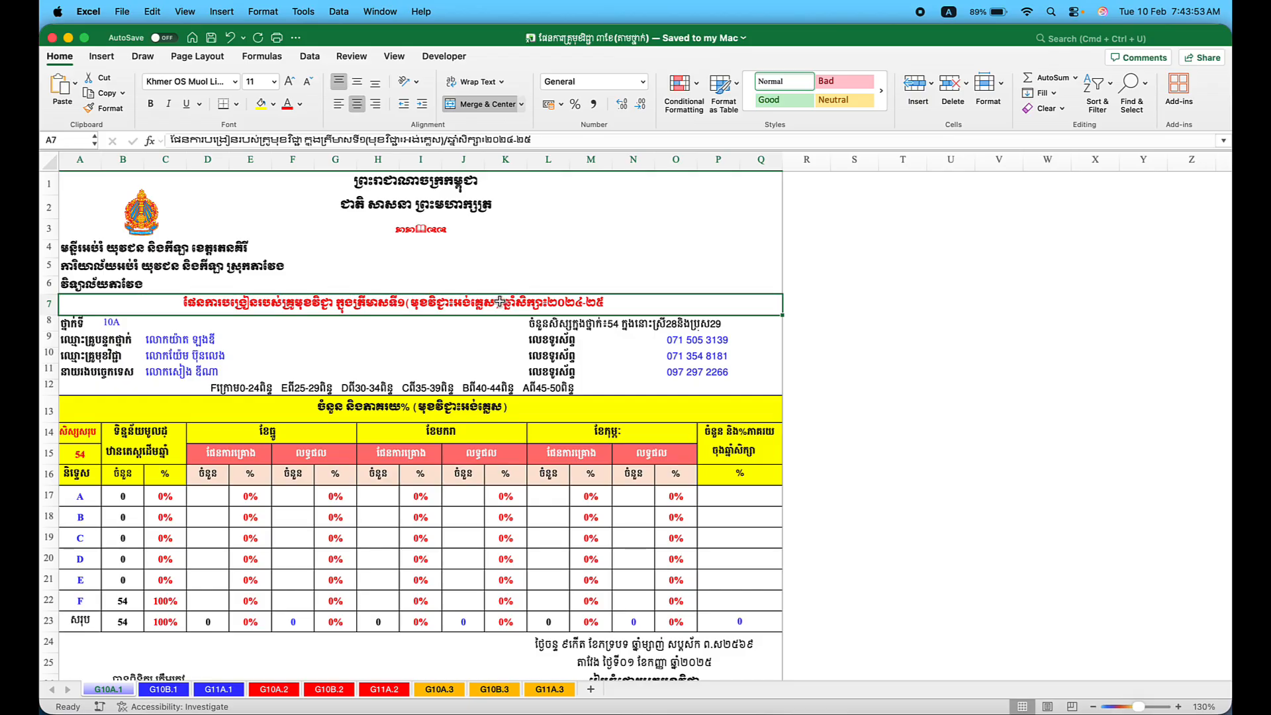
{"action": "left_click", "coordinate": [511, 139]}
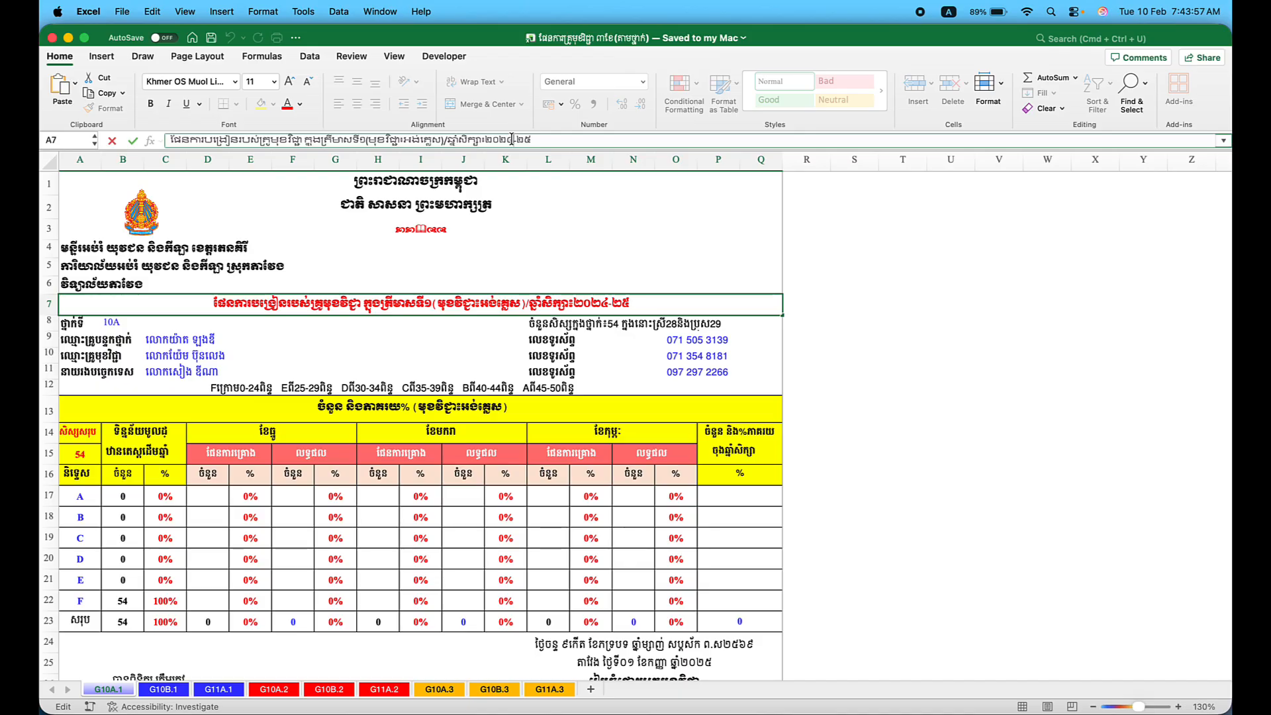
{"action": "key", "text": "ctrl+space"}
{"action": "key", "text": "BackSpace"}
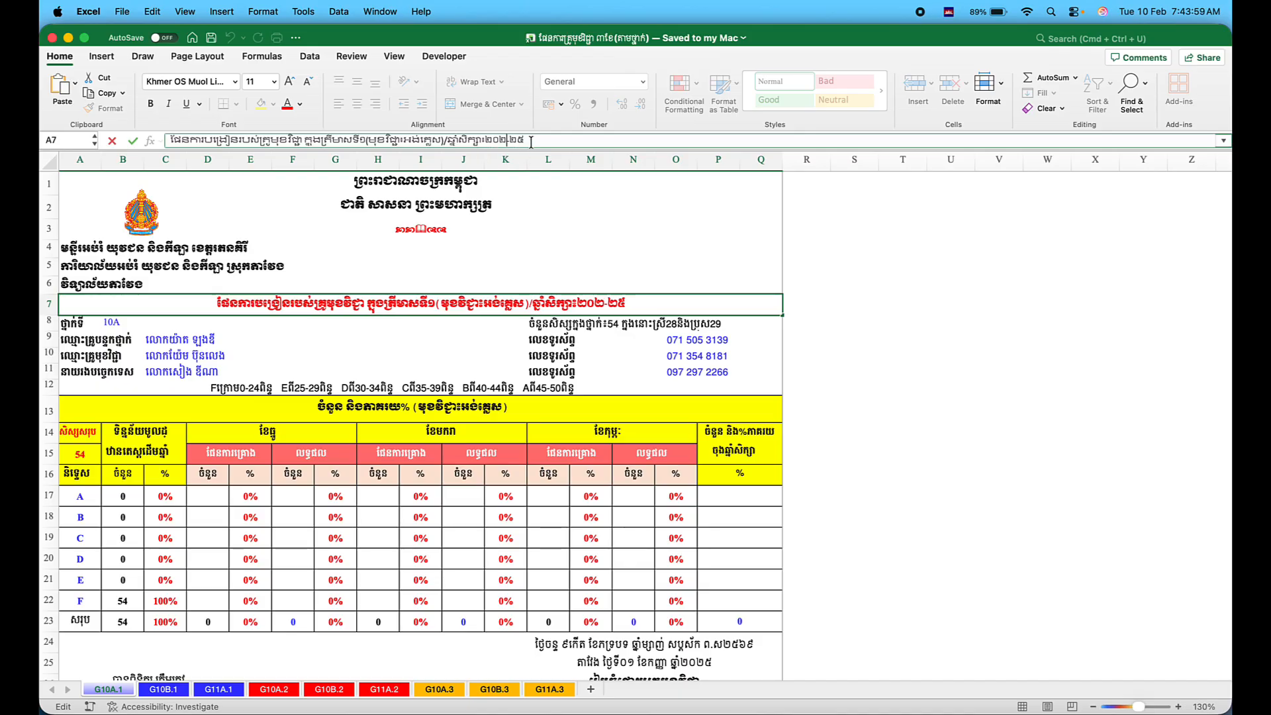
{"action": "type", "text": "៥"}
{"action": "key", "text": "BackSpace"}
{"action": "type", "text": "៦"}
{"action": "left_click", "coordinate": [450, 273]}
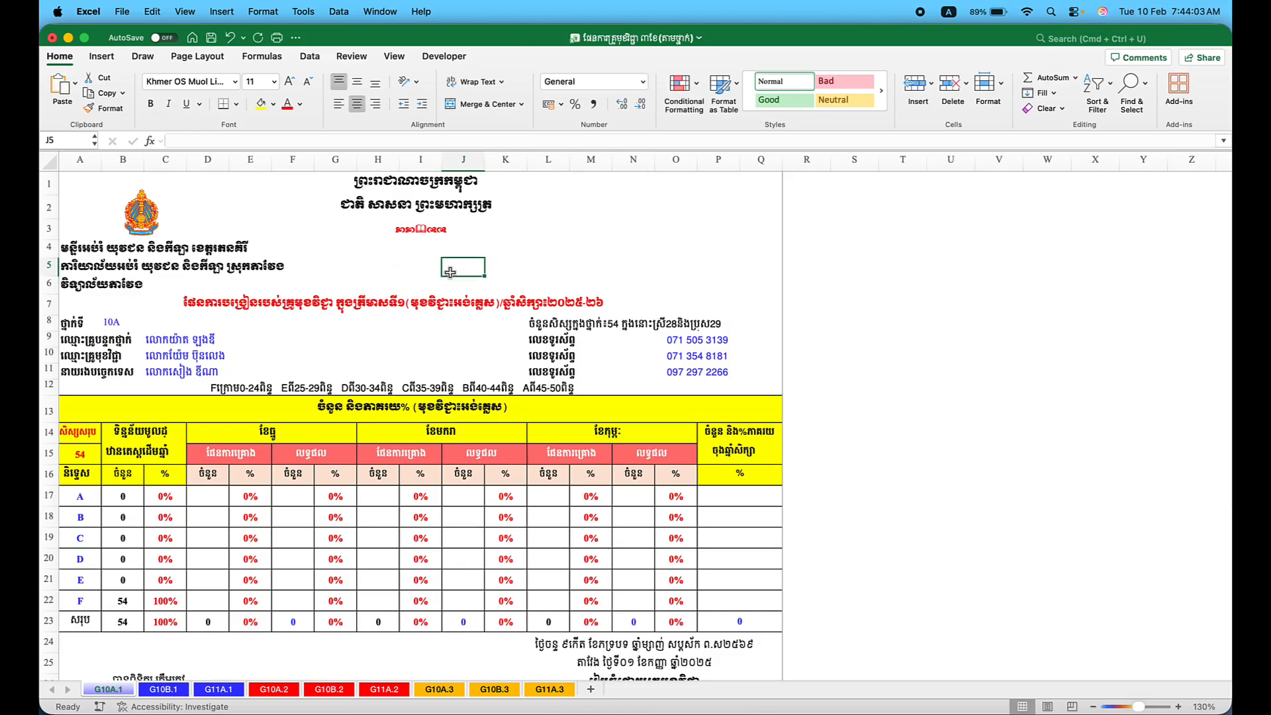
Change the class name in B8 from 10A to 11A.
{"action": "left_click", "coordinate": [124, 323]}
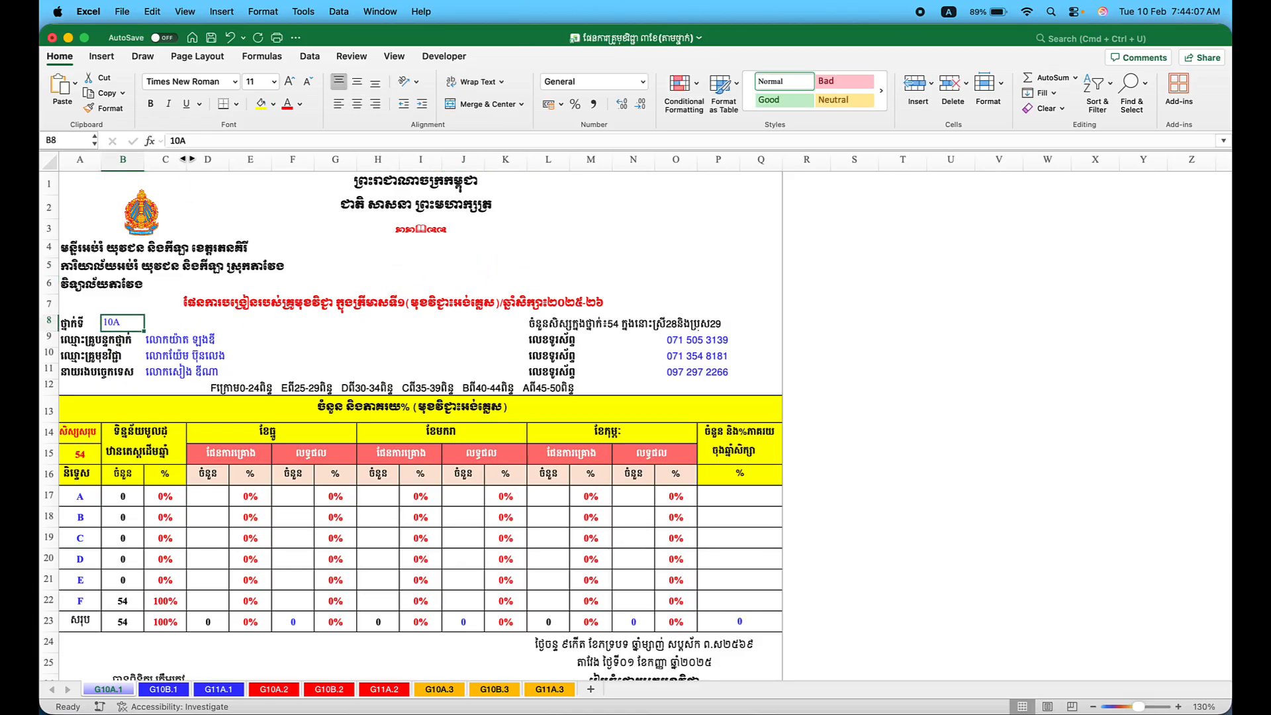
{"action": "left_click", "coordinate": [180, 140]}
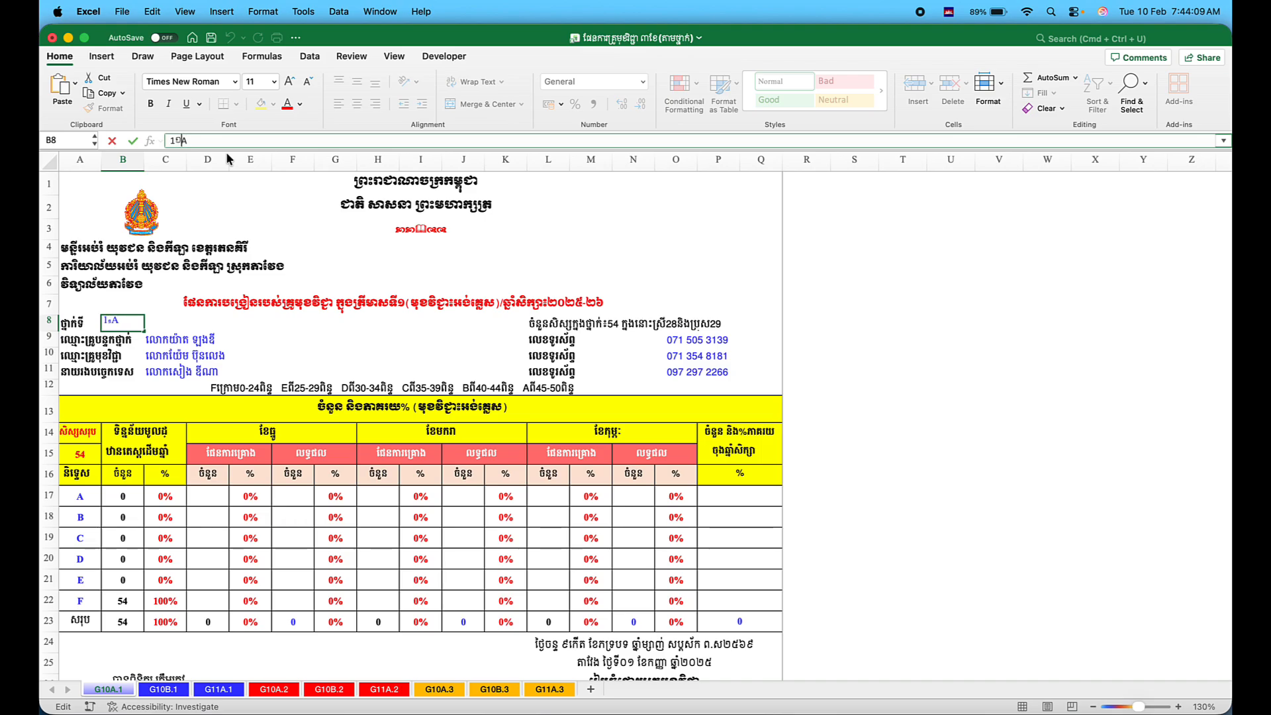
{"action": "key", "text": "BackSpace"}
{"action": "key", "text": "ctrl+space"}
{"action": "type", "text": "1"}
{"action": "key", "text": "Return"}
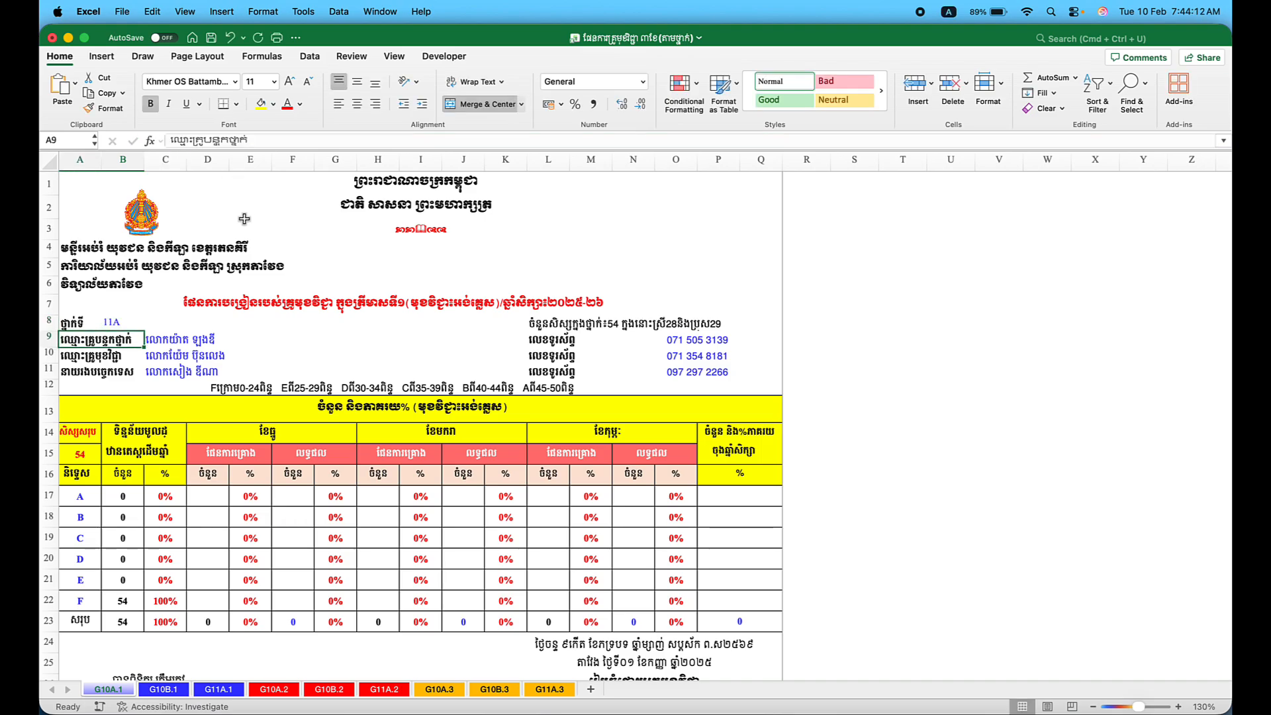
Replace the homeroom teacher's name in C9 with the new teacher's name.
{"action": "left_click", "coordinate": [203, 342]}
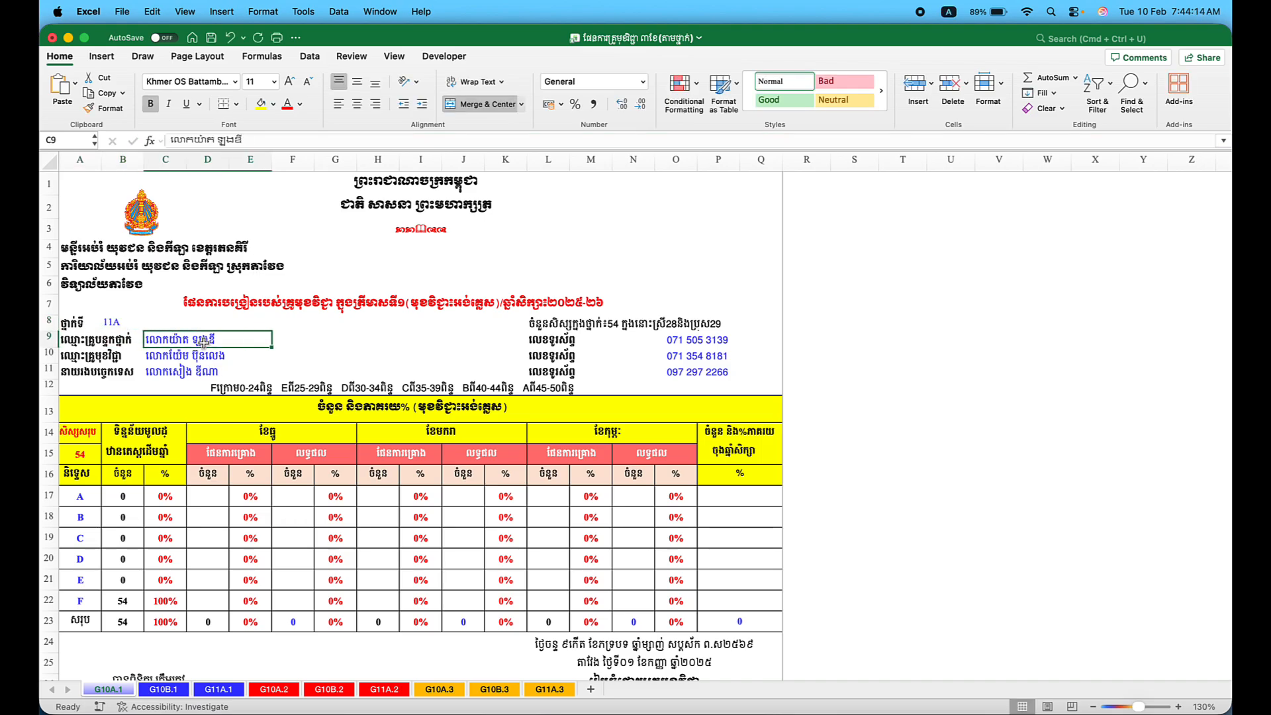
{"action": "left_click", "coordinate": [259, 141]}
{"action": "key", "text": "BackSpace"}
{"action": "key", "text": "BackSpace"}
{"action": "key", "text": "BackSpace"}
{"action": "key", "text": "BackSpace"}
{"action": "key", "text": "BackSpace"}
{"action": "key", "text": "BackSpace"}
{"action": "key", "text": "BackSpace"}
{"action": "key", "text": "BackSpace"}
{"action": "key", "text": "BackSpace"}
{"action": "key", "text": "BackSpace"}
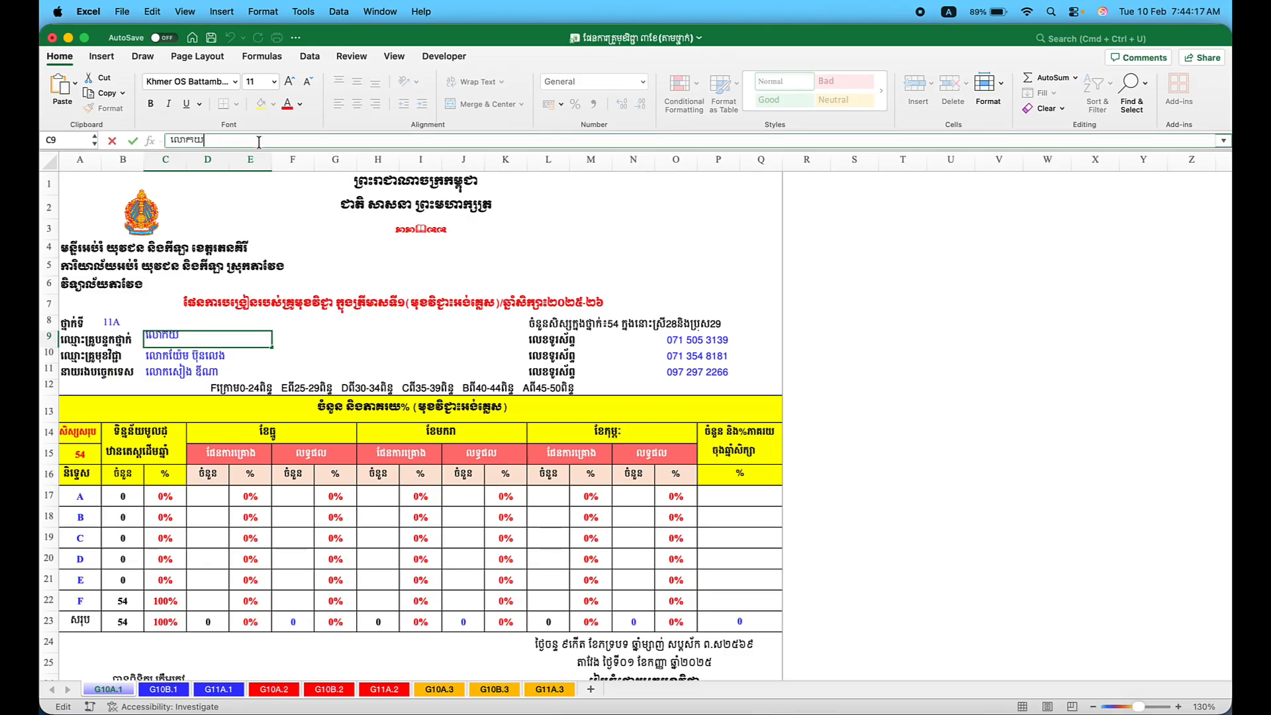
{"action": "key", "text": "ctrl+space"}
{"action": "key", "text": "Tab"}
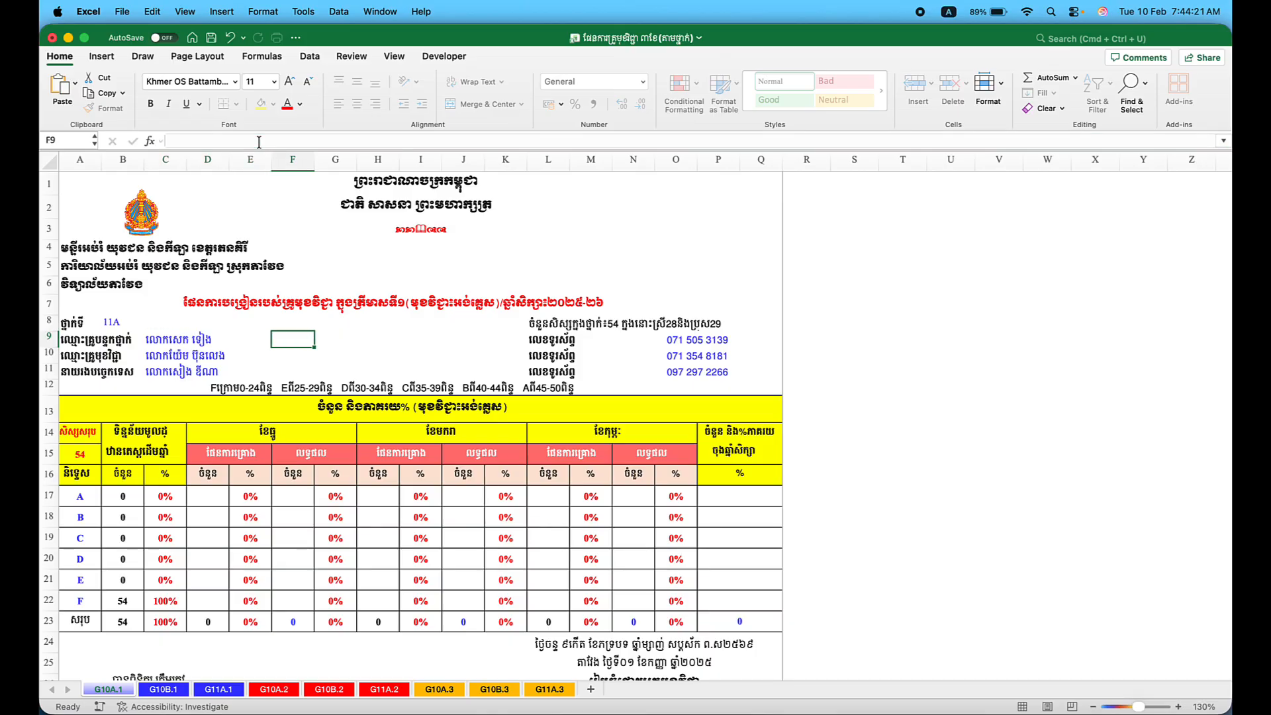
{"action": "key", "text": "ctrl+space"}
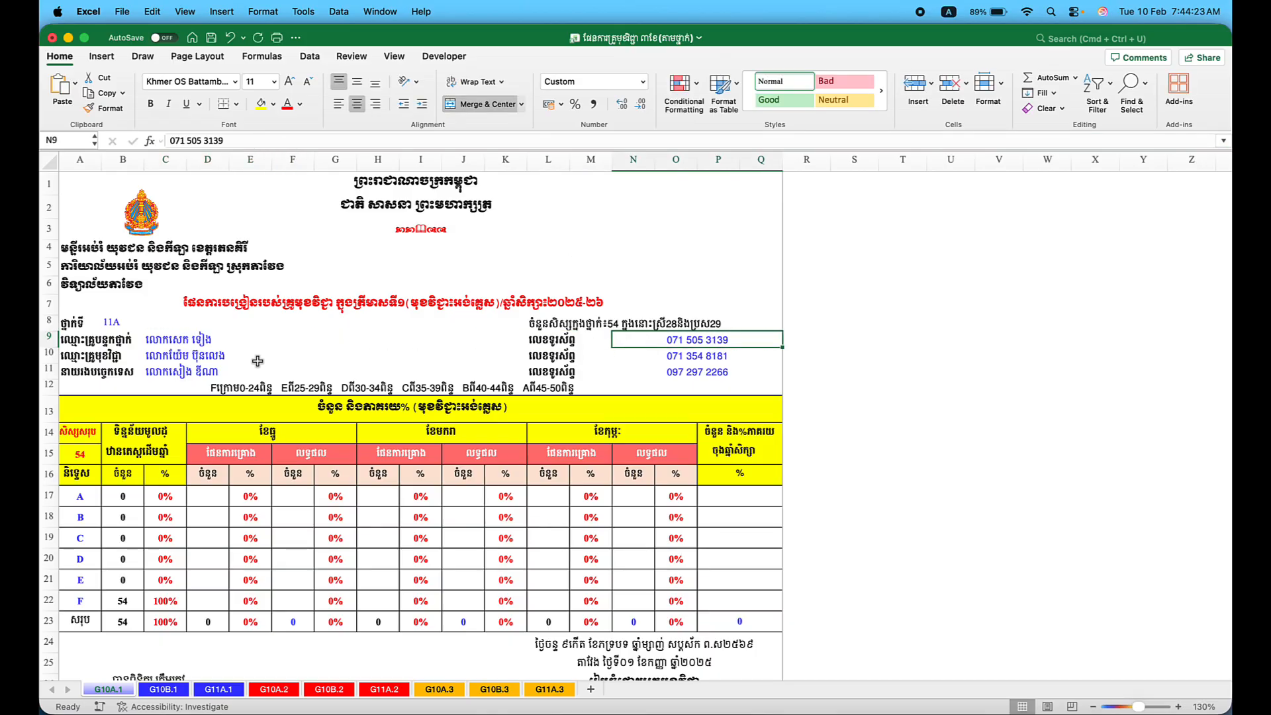
Check the subject teacher, row 11 name and phone number, and the grade ranges line.
{"action": "left_click", "coordinate": [154, 358]}
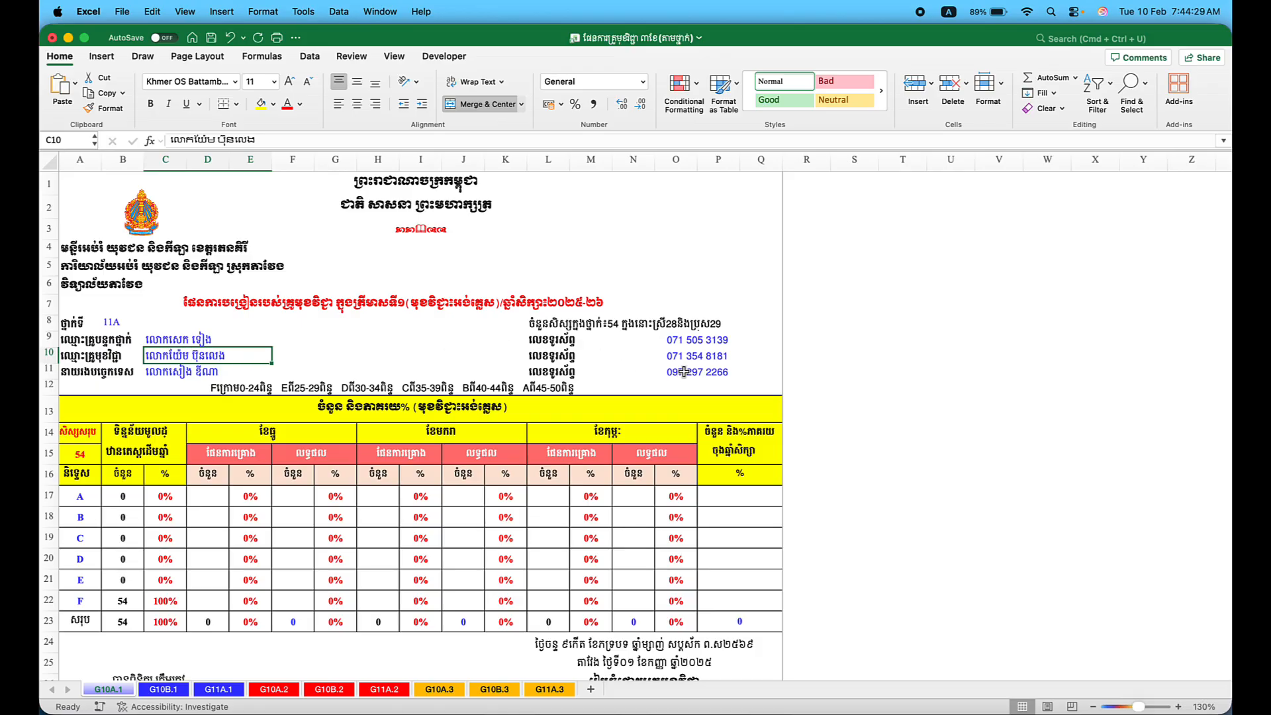
{"action": "left_click", "coordinate": [200, 374]}
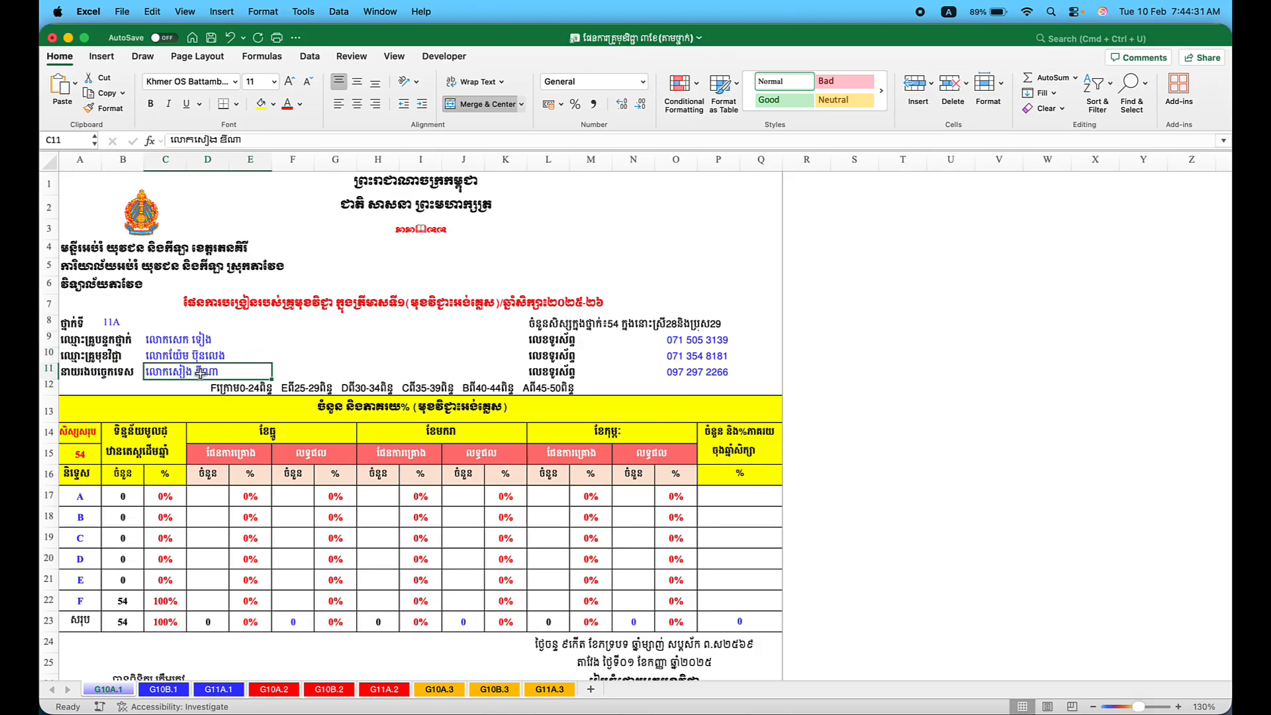
{"action": "left_click", "coordinate": [704, 374]}
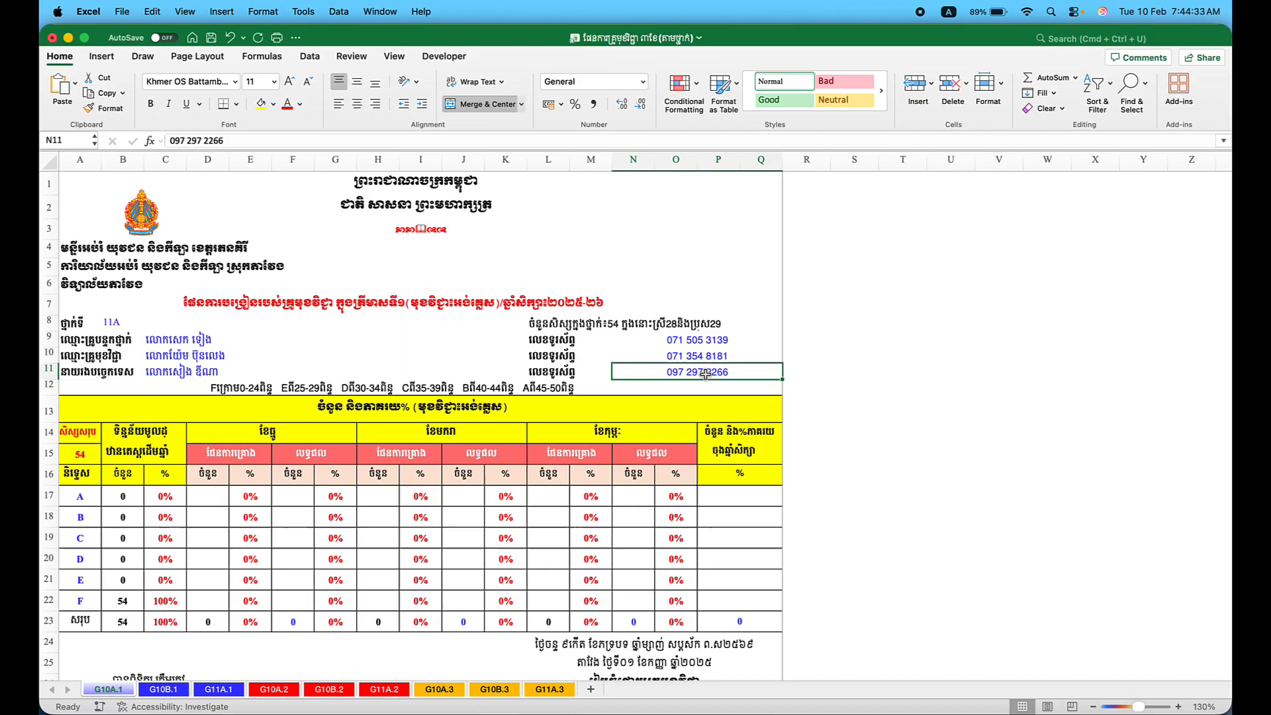
{"action": "left_click", "coordinate": [305, 389]}
{"action": "scroll", "coordinate": [305, 389], "scroll_direction": "down", "scroll_amount": 2}
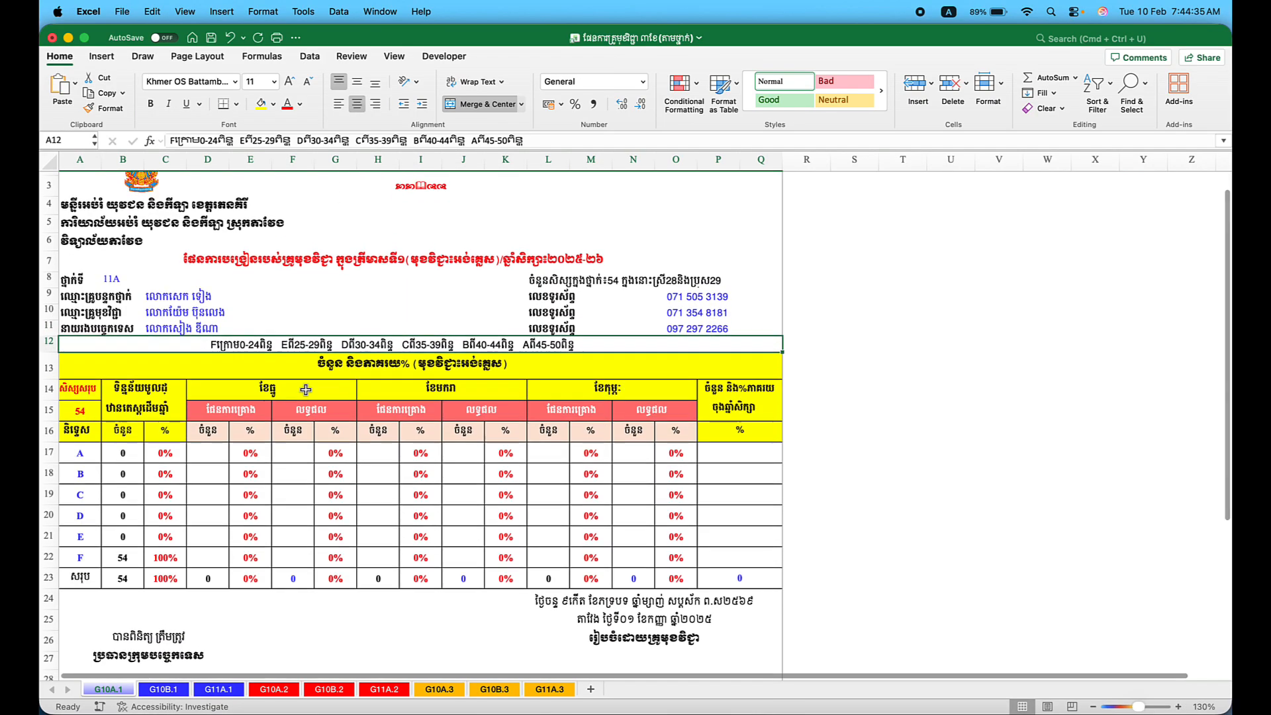
Edit L8's enrolment line from 54, 28, 29 to 26 students, 07 girls, 19 boys.
{"action": "left_click", "coordinate": [67, 427]}
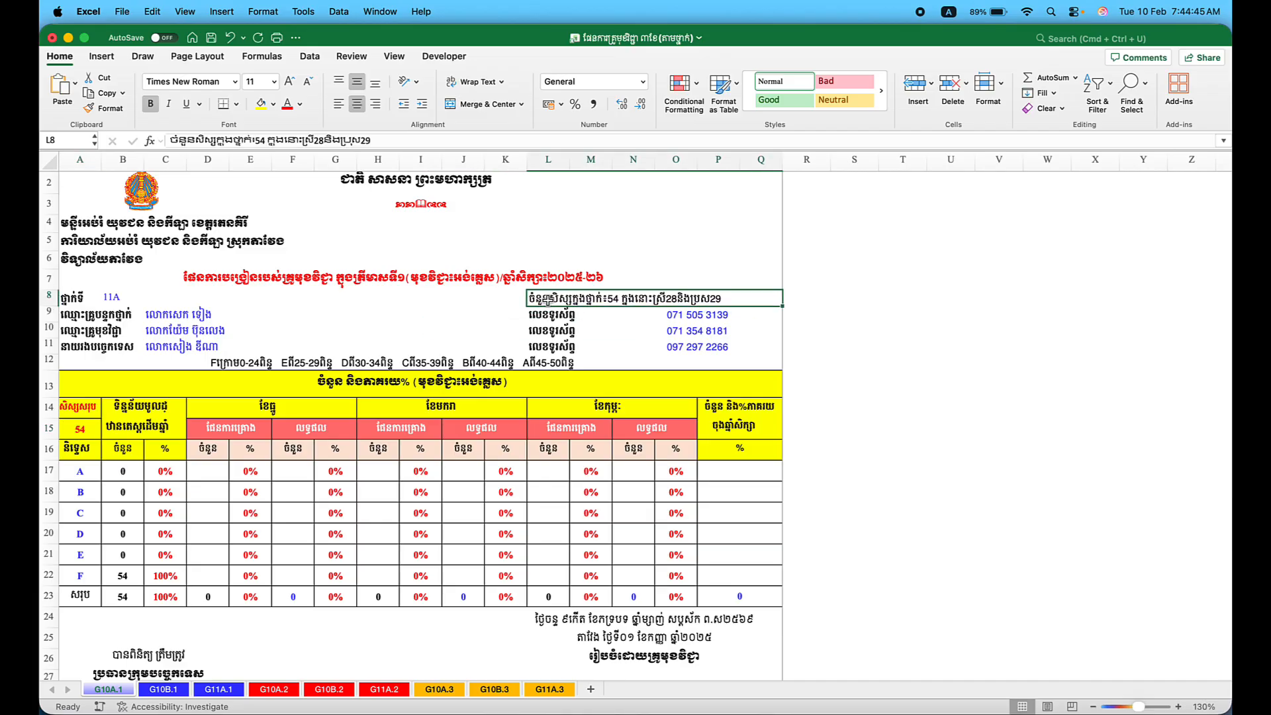
{"action": "left_click", "coordinate": [548, 300]}
{"action": "left_click", "coordinate": [269, 140]}
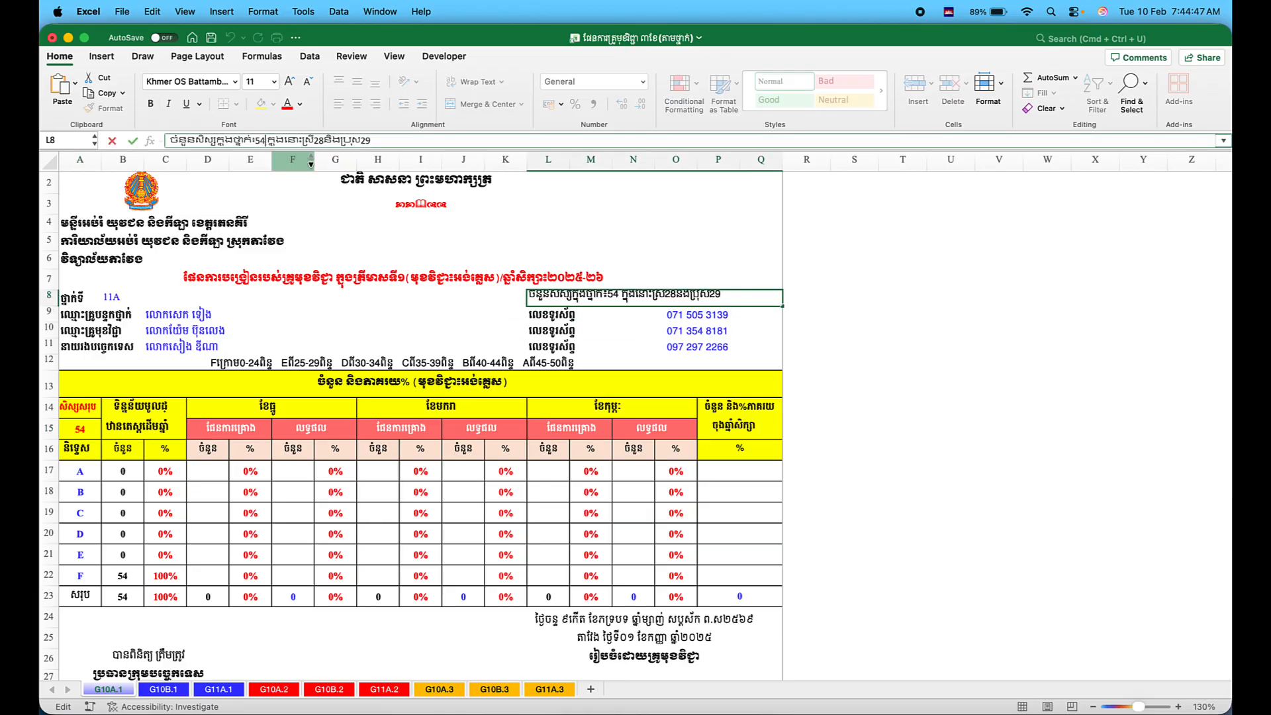
{"action": "key", "text": "BackSpace"}
{"action": "key", "text": "BackSpace"}
{"action": "type", "text": "26"}
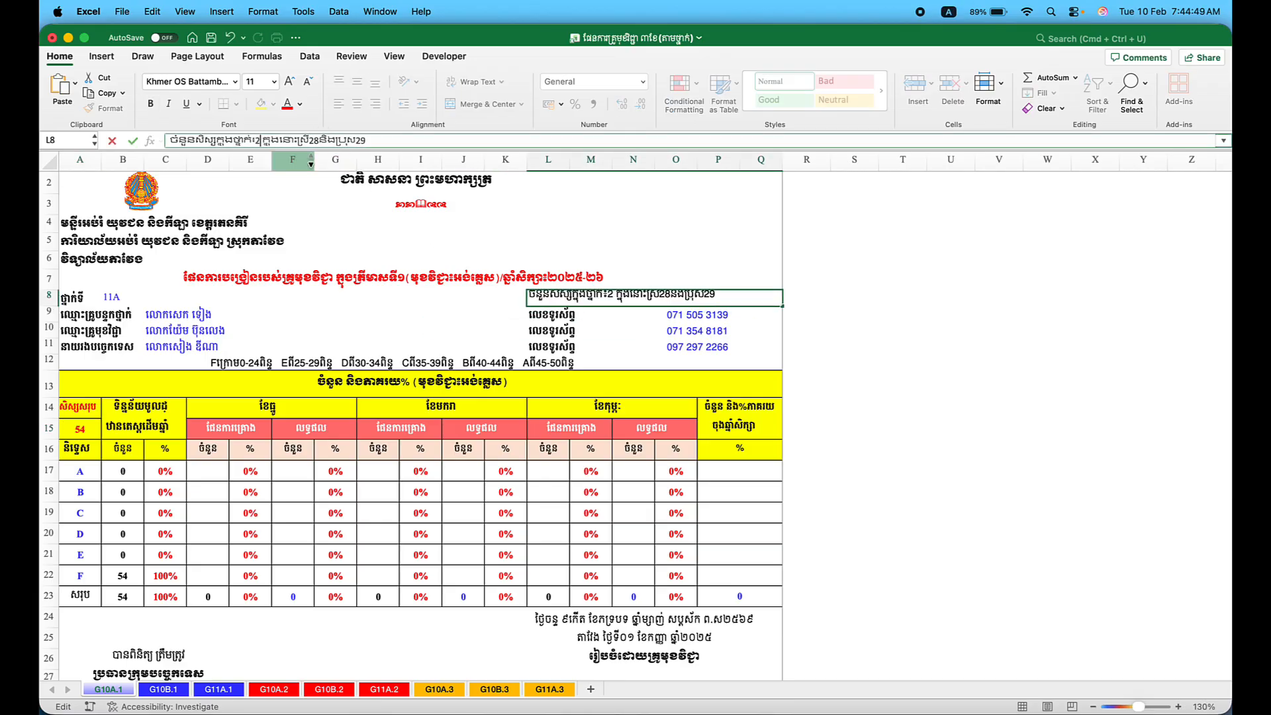
{"action": "left_click", "coordinate": [323, 139]}
{"action": "key", "text": "BackSpace"}
{"action": "key", "text": "BackSpace"}
{"action": "type", "text": "07"}
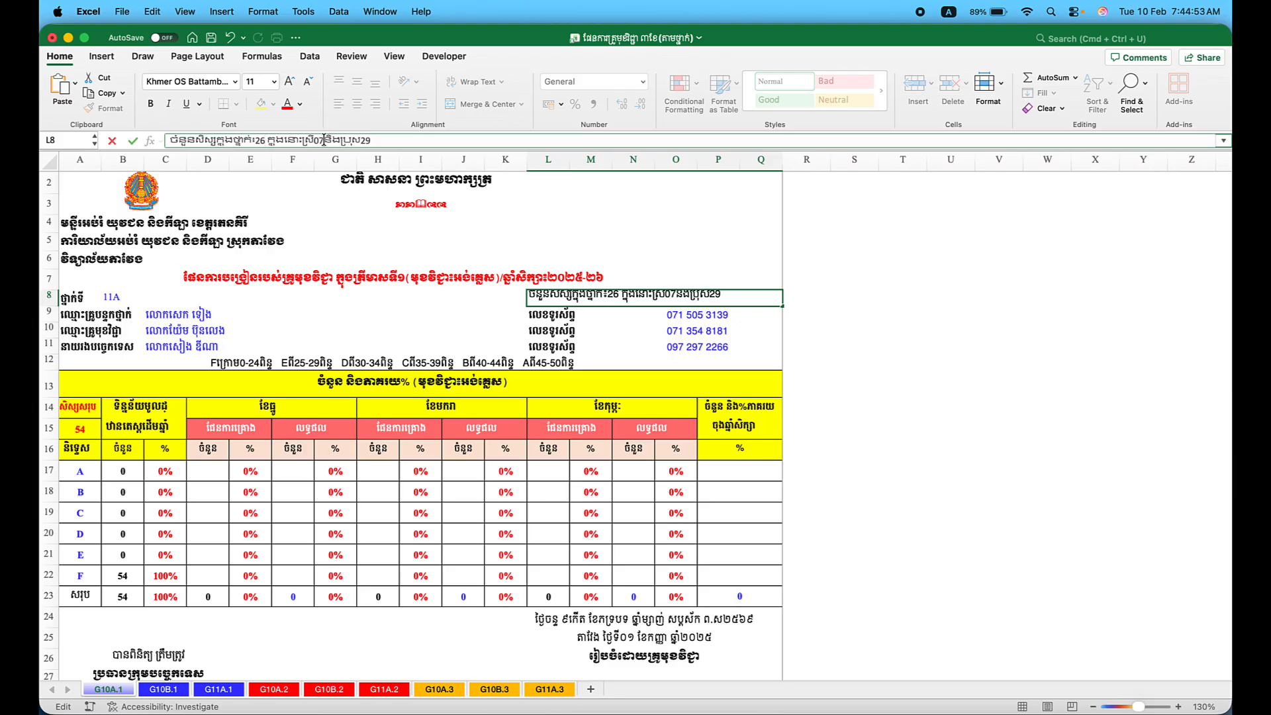
{"action": "key", "text": "BackSpace"}
{"action": "key", "text": "BackSpace"}
{"action": "type", "text": "19"}
{"action": "key", "text": "Return"}
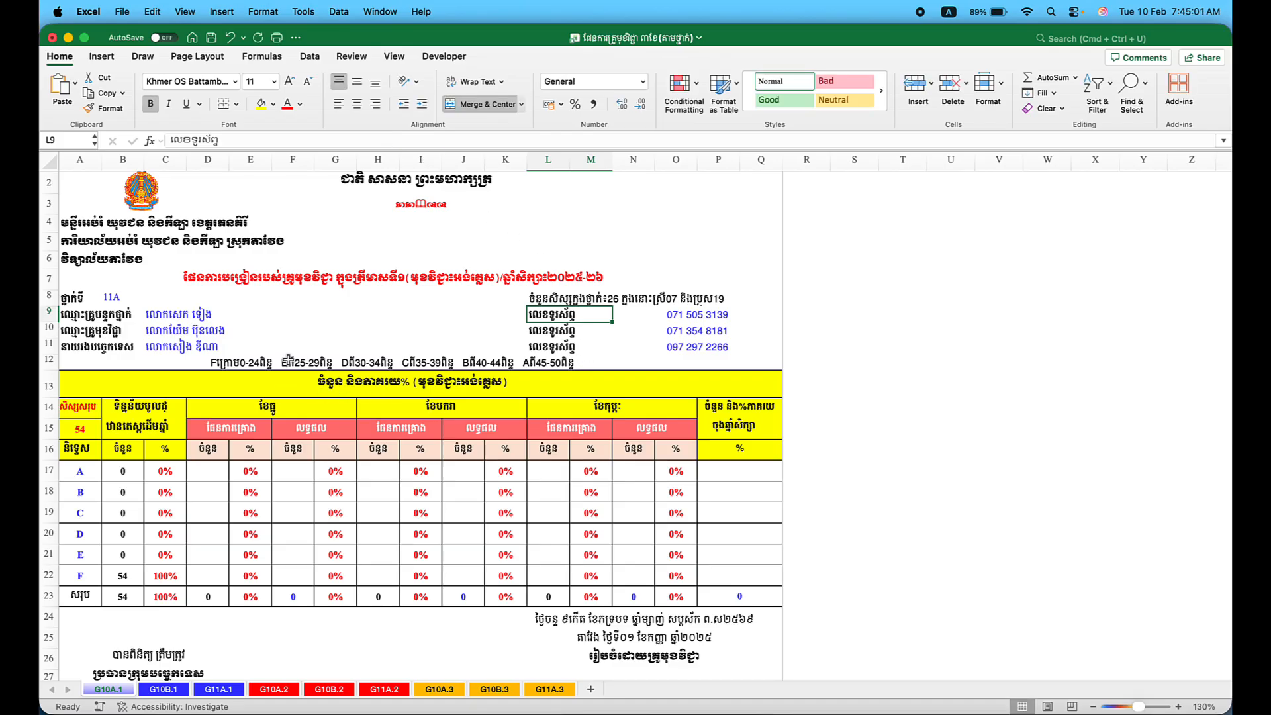
Inspect the grade table's student total heading, total count, grade A row and starting-count column.
{"action": "left_click", "coordinate": [132, 474]}
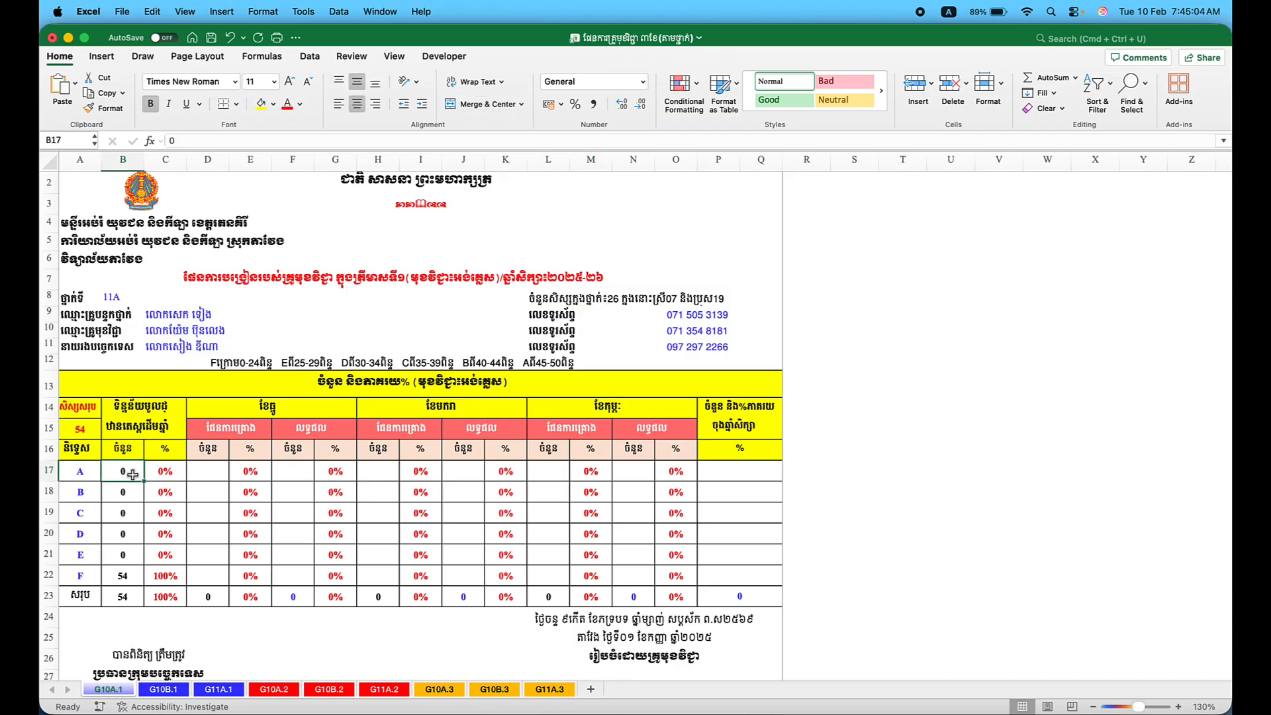
{"action": "left_click", "coordinate": [83, 415]}
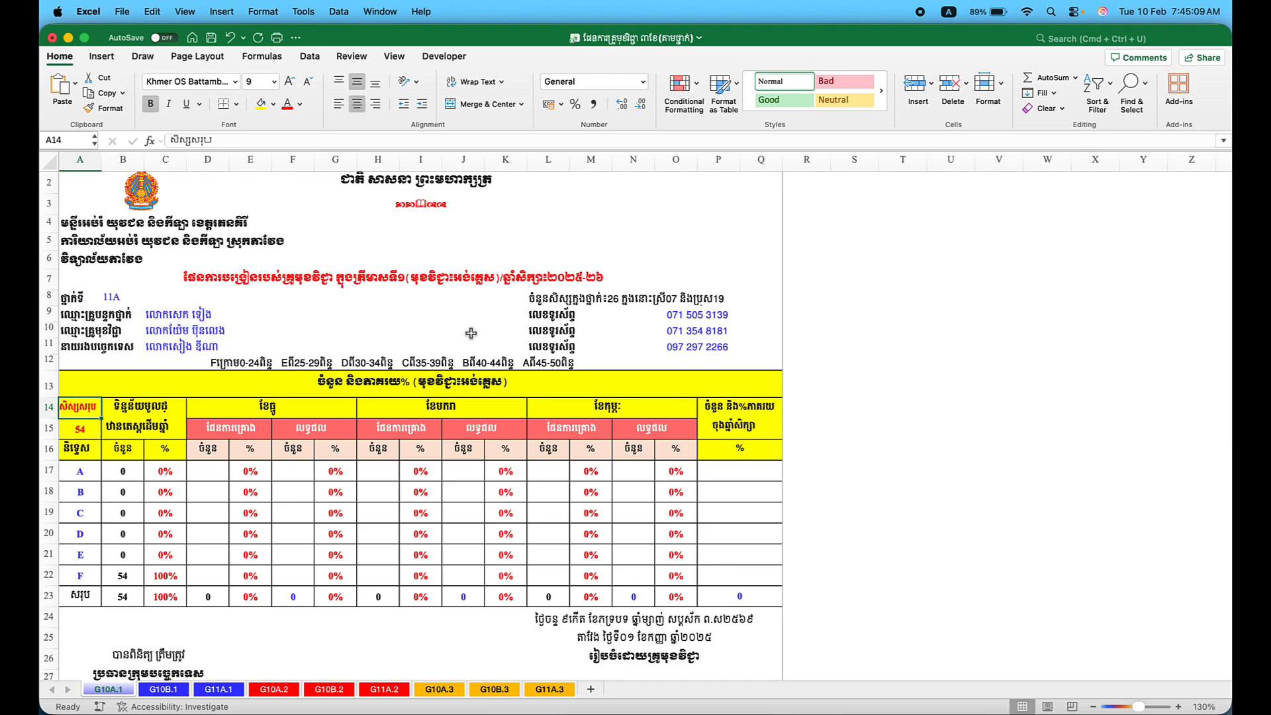
{"action": "left_click", "coordinate": [96, 431]}
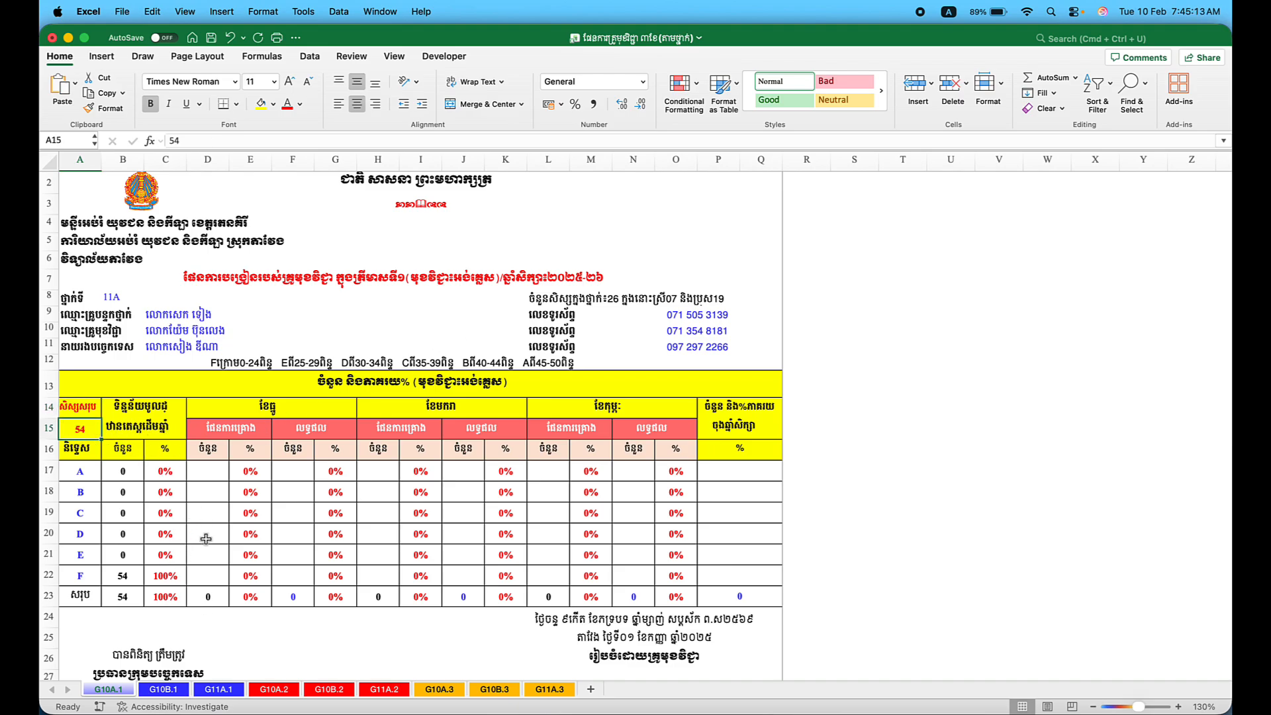
{"action": "left_click", "coordinate": [72, 471]}
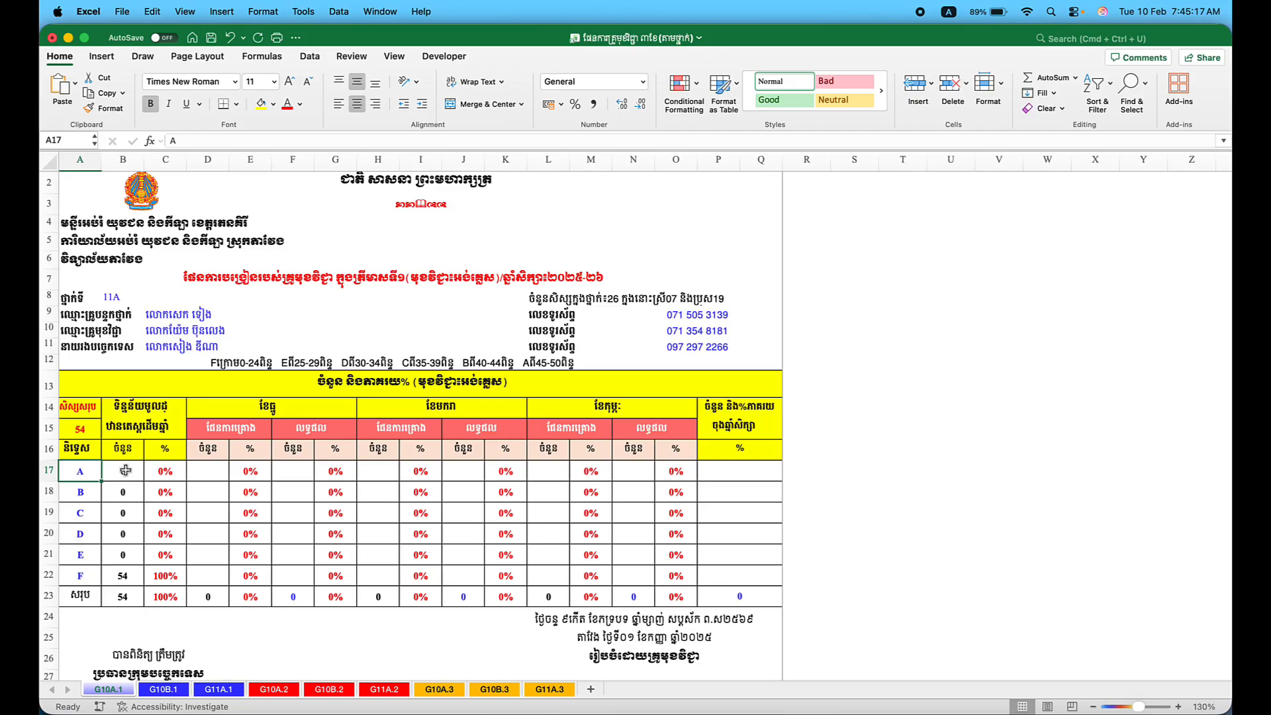
{"action": "left_click", "coordinate": [137, 424]}
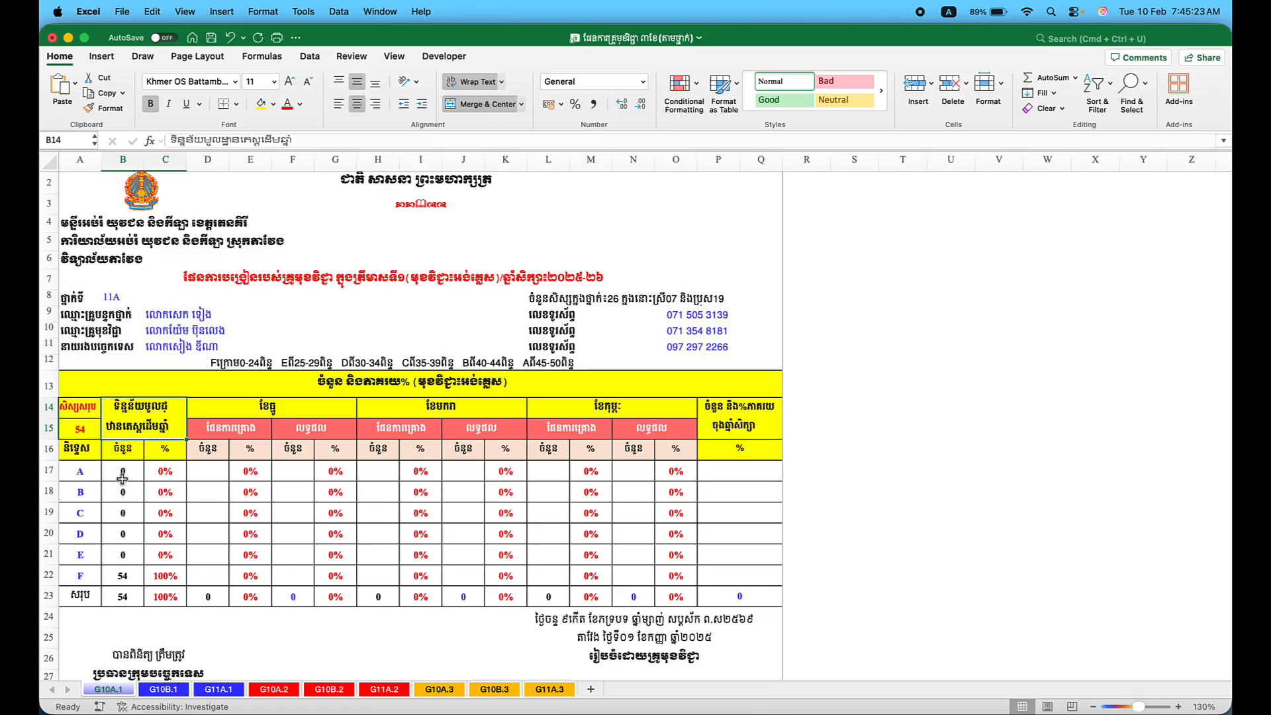
Enter 26 as grade F's starting count in B22 and check the grade A percentage formula.
{"action": "left_click", "coordinate": [123, 578]}
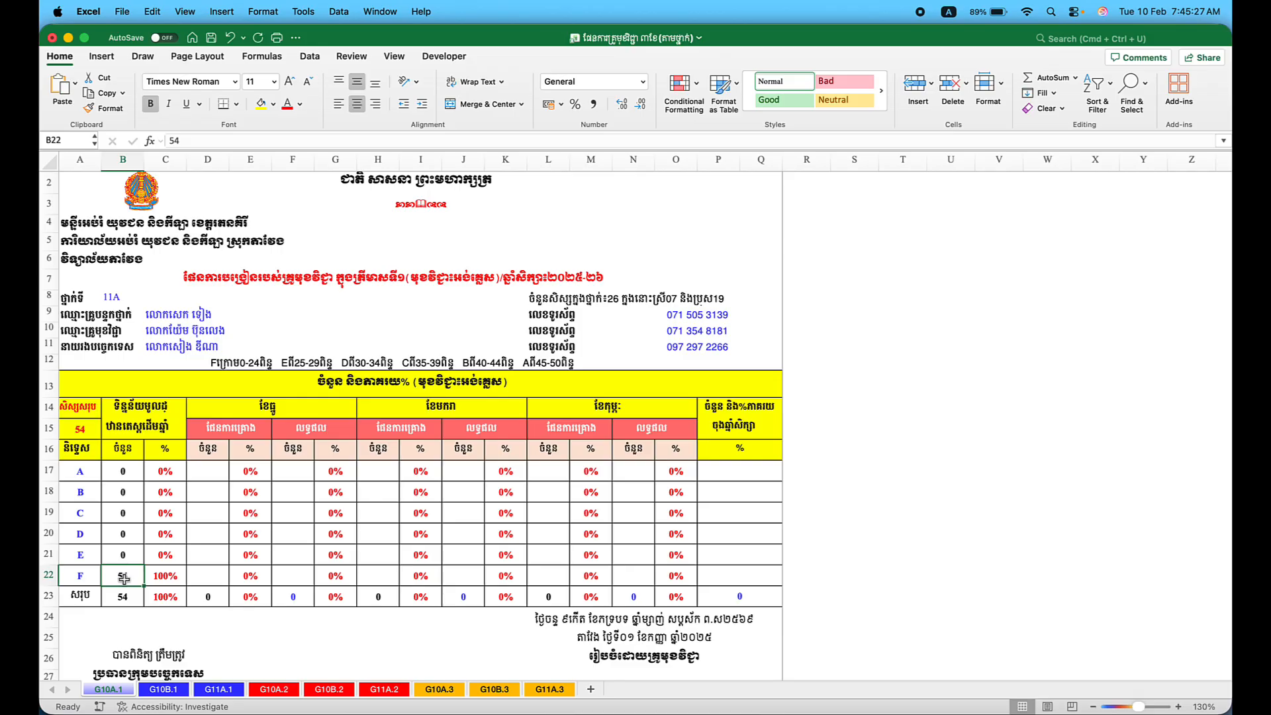
{"action": "type", "text": "26"}
{"action": "key", "text": "Return"}
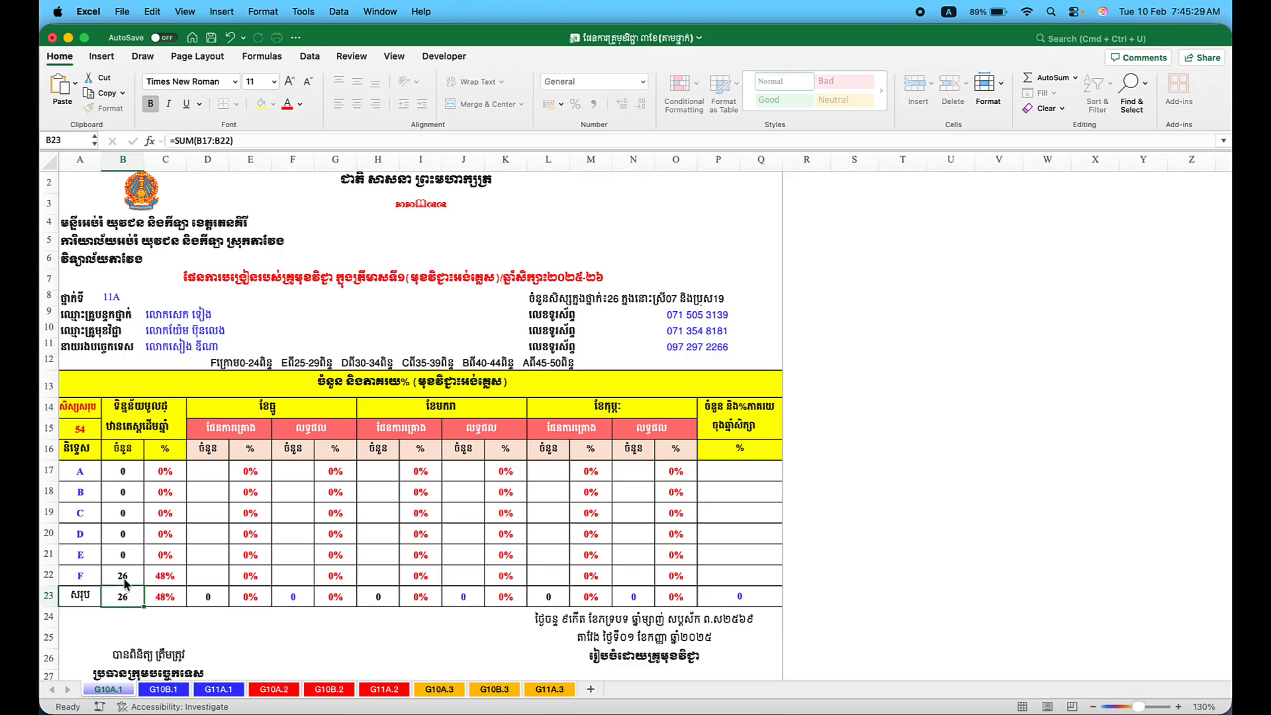
{"action": "left_click", "coordinate": [124, 578]}
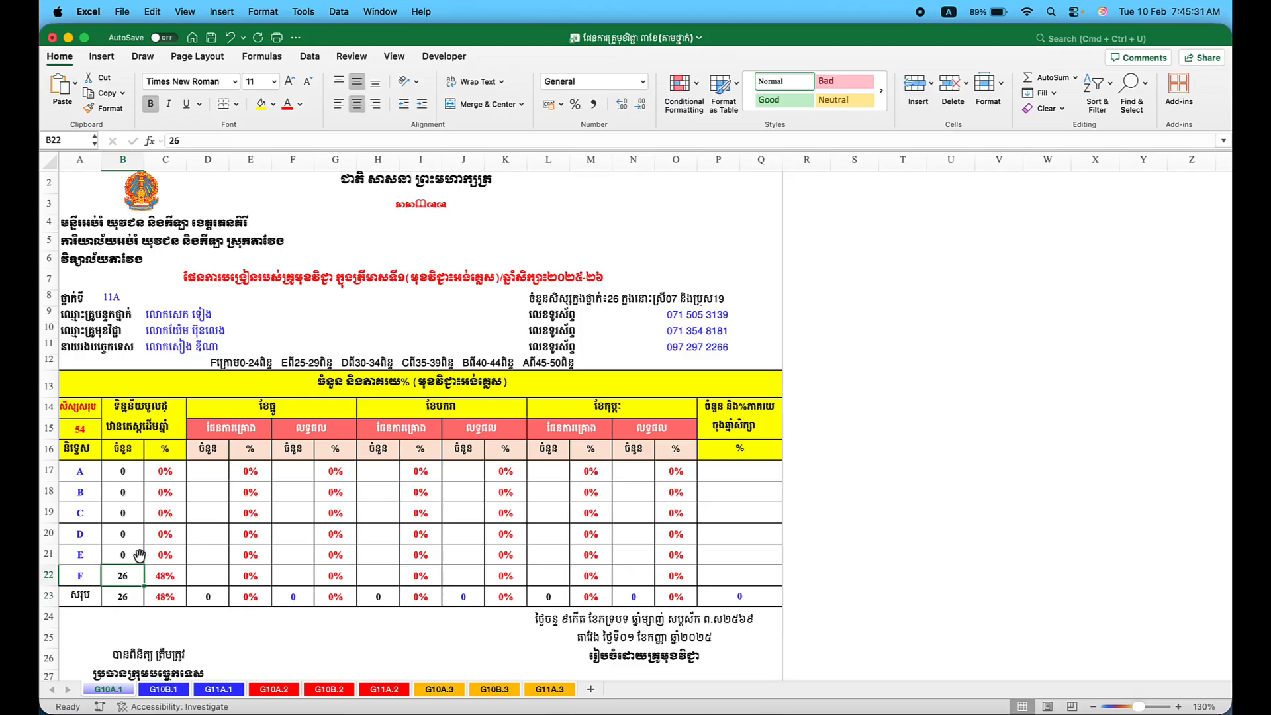
{"action": "left_click", "coordinate": [165, 473]}
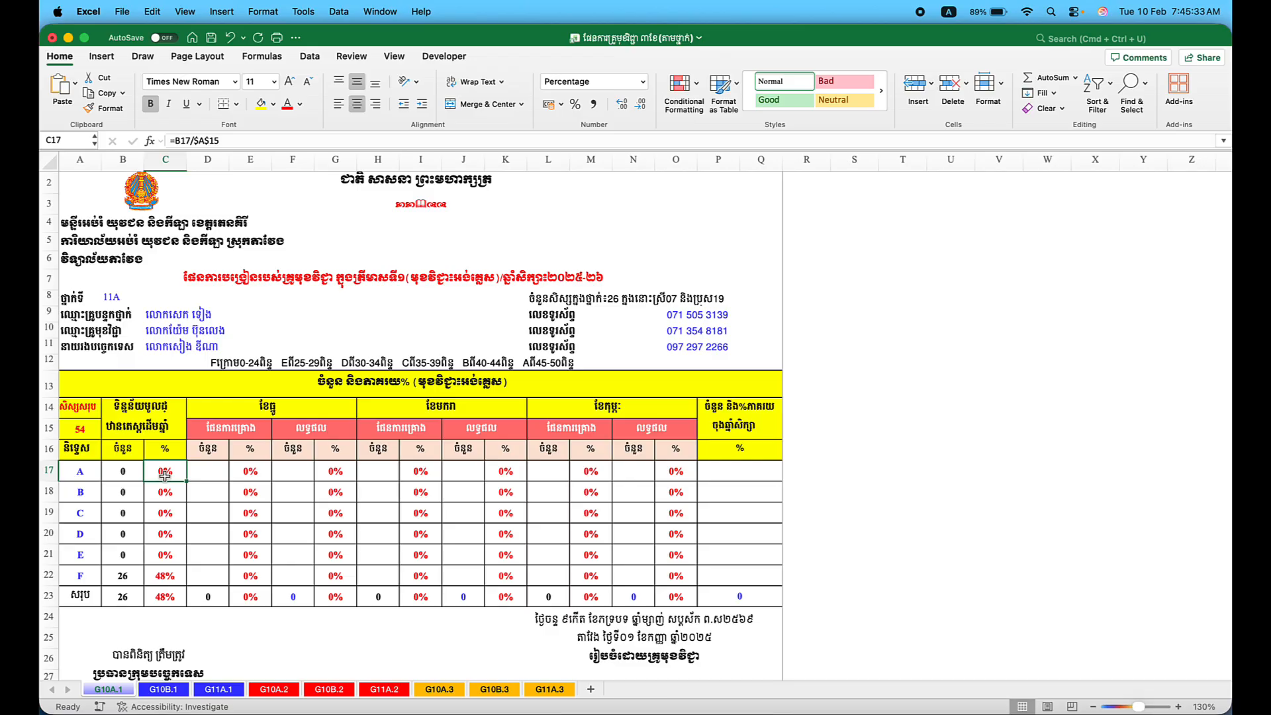
{"action": "double_click", "coordinate": [165, 475]}
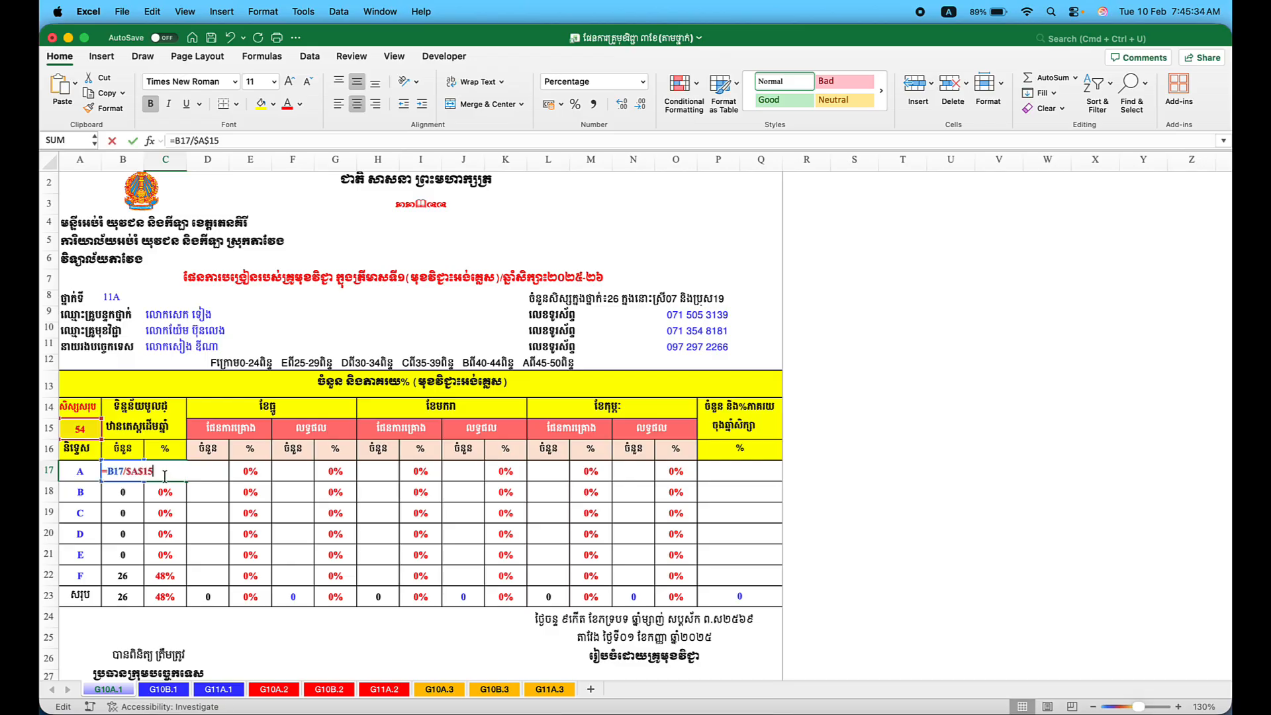
{"action": "key", "text": "Return"}
{"action": "left_click", "coordinate": [166, 472]}
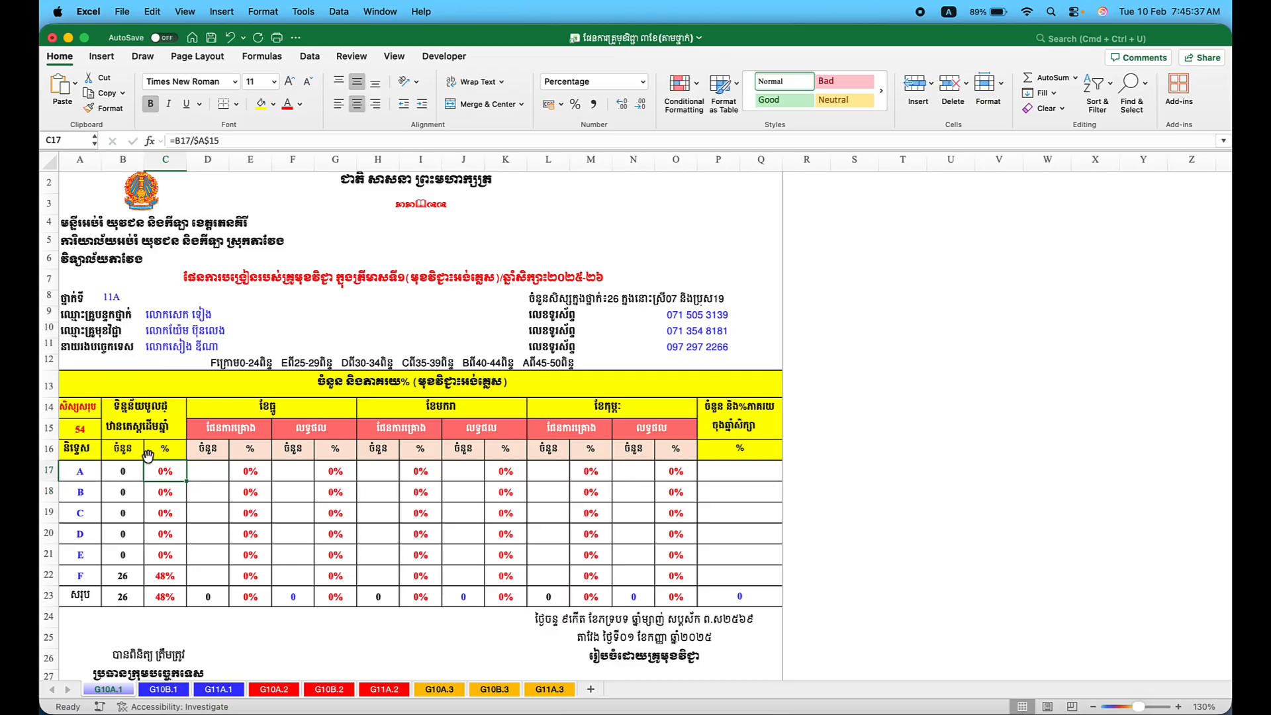
Enter 26 as the class total in A15 and verify grade F shows 100%.
{"action": "left_click", "coordinate": [79, 426]}
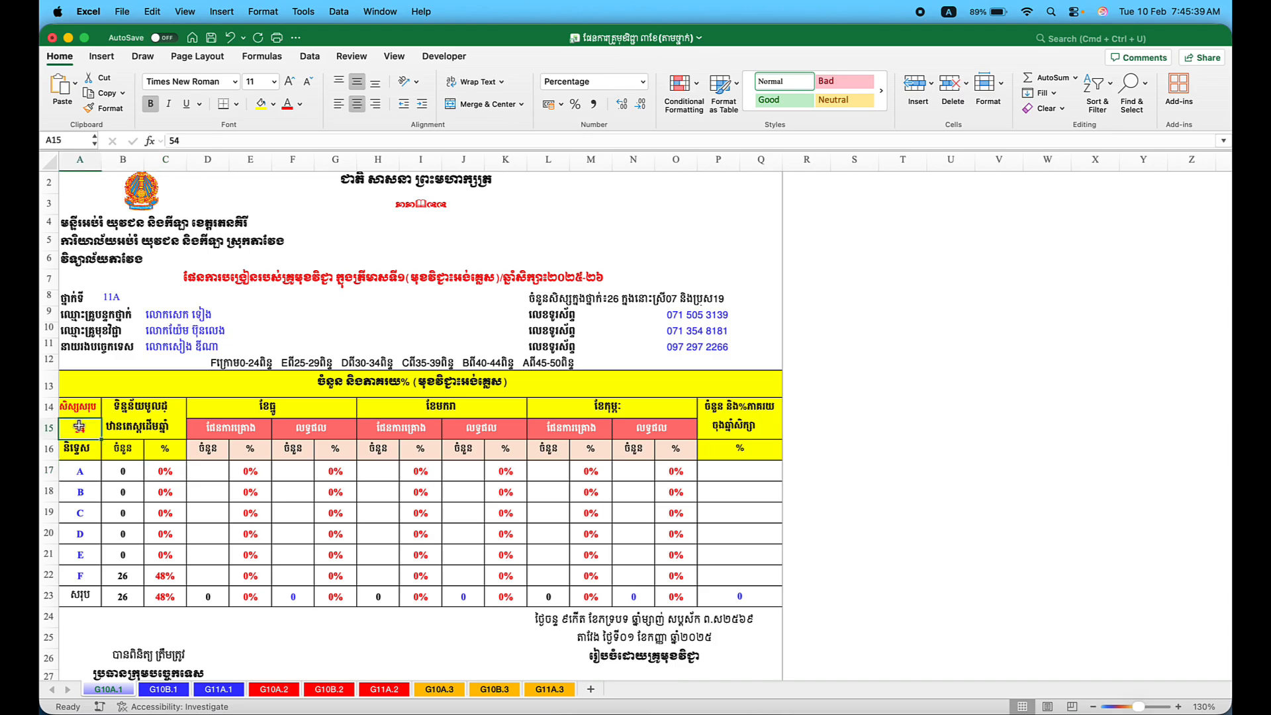
{"action": "type", "text": "26"}
{"action": "key", "text": "Return"}
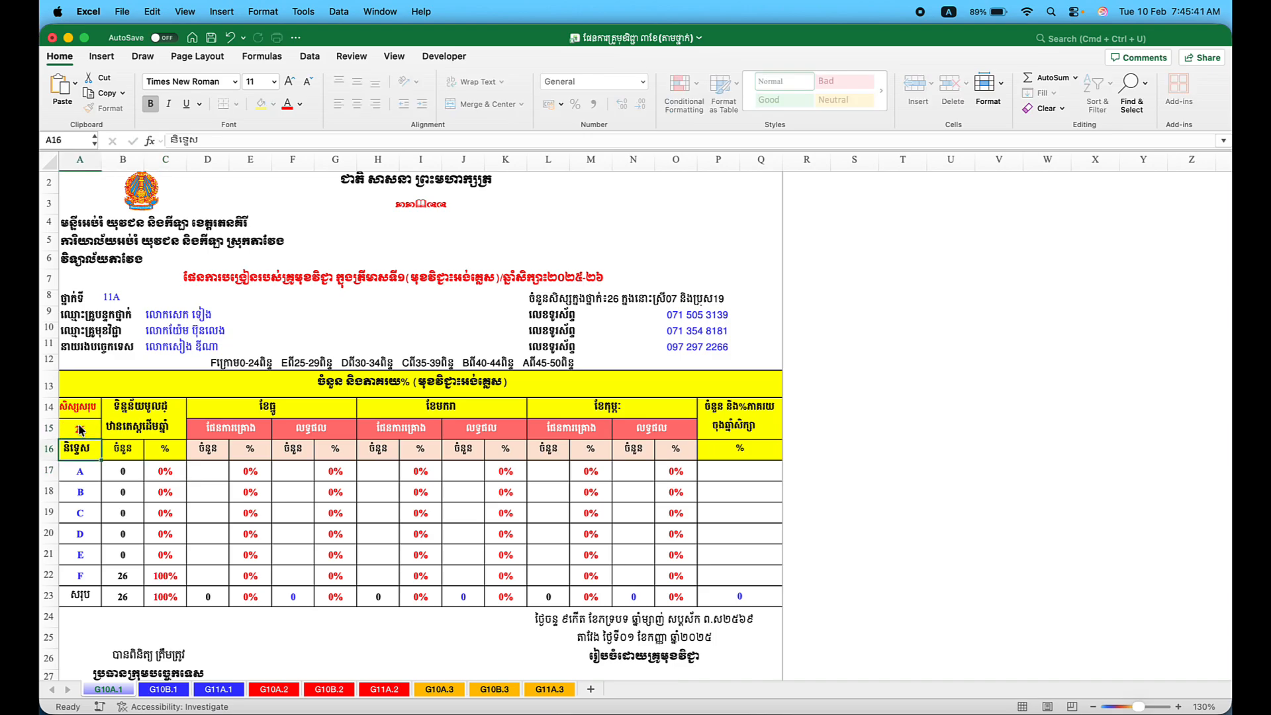
{"action": "left_click", "coordinate": [164, 593]}
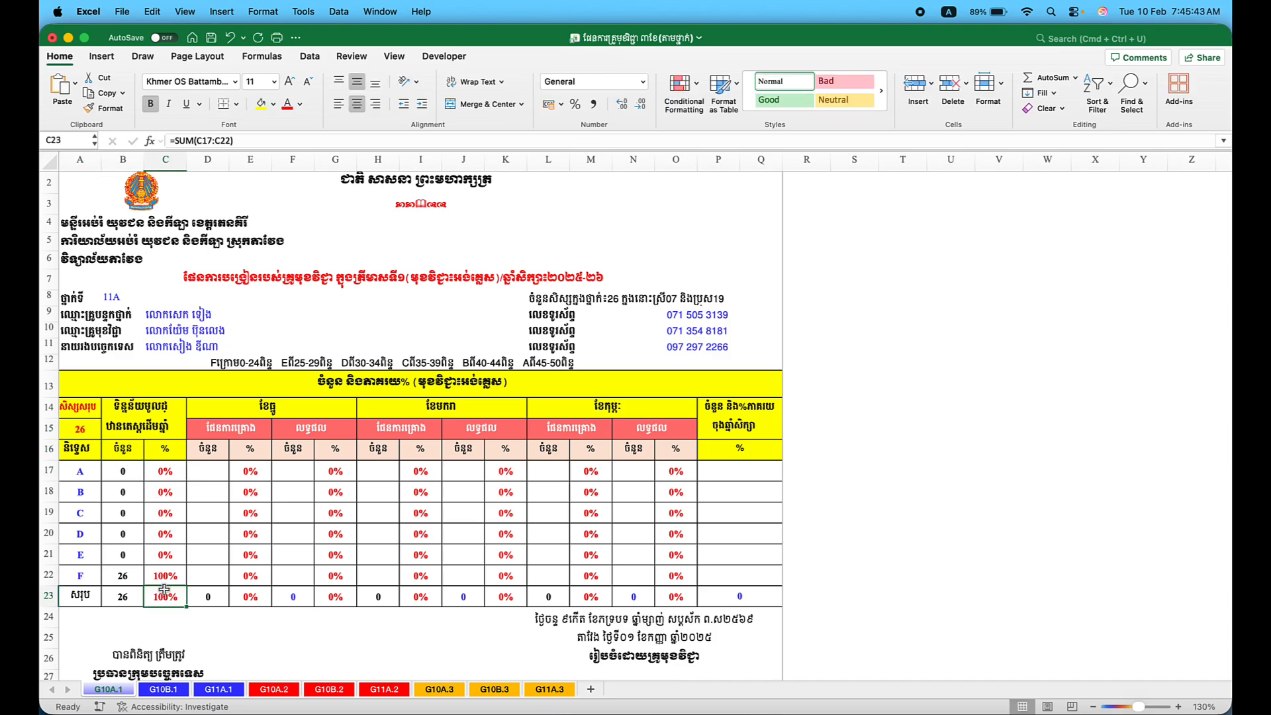
{"action": "left_click", "coordinate": [173, 477]}
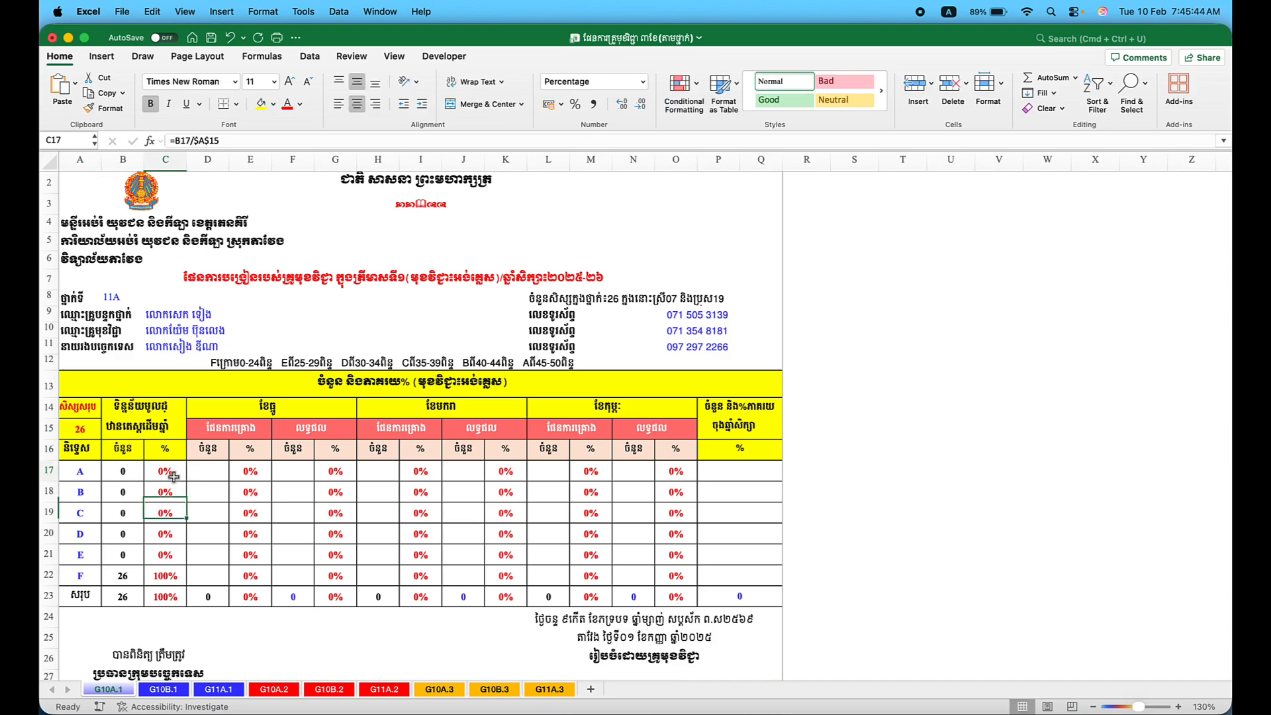
{"action": "left_click", "coordinate": [133, 470]}
{"action": "left_click", "coordinate": [124, 573]}
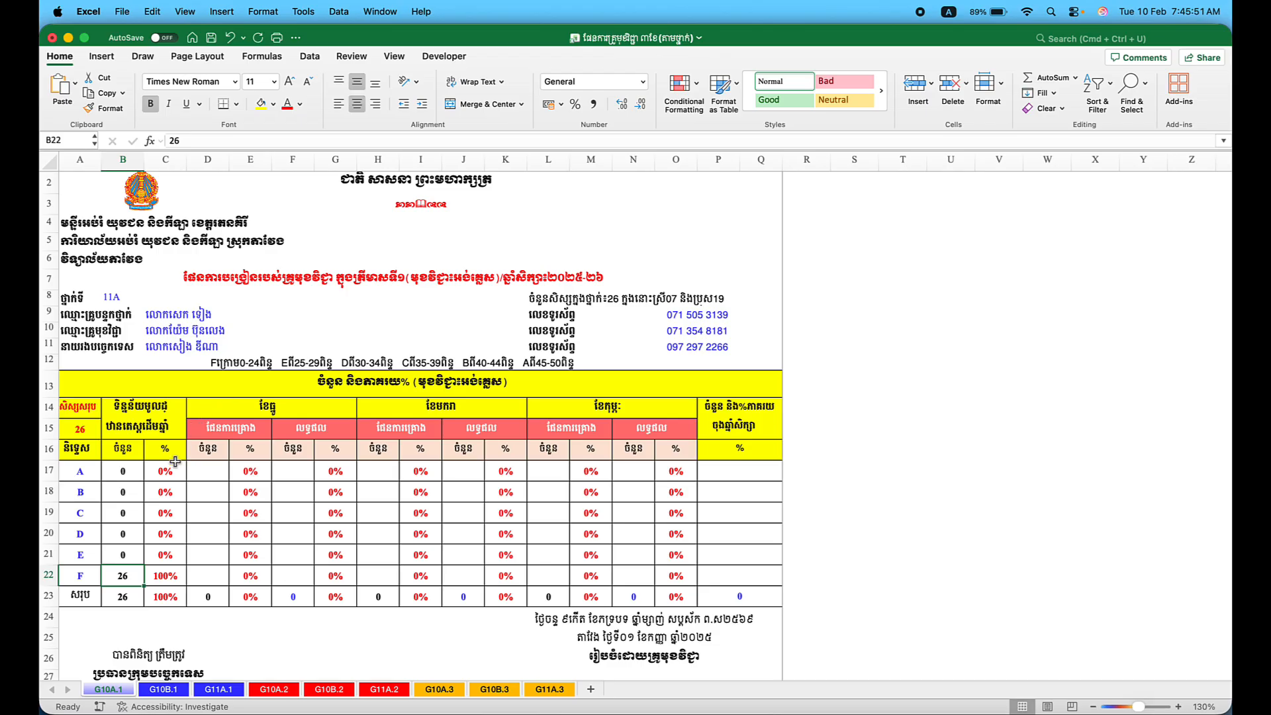
{"action": "left_click", "coordinate": [163, 576]}
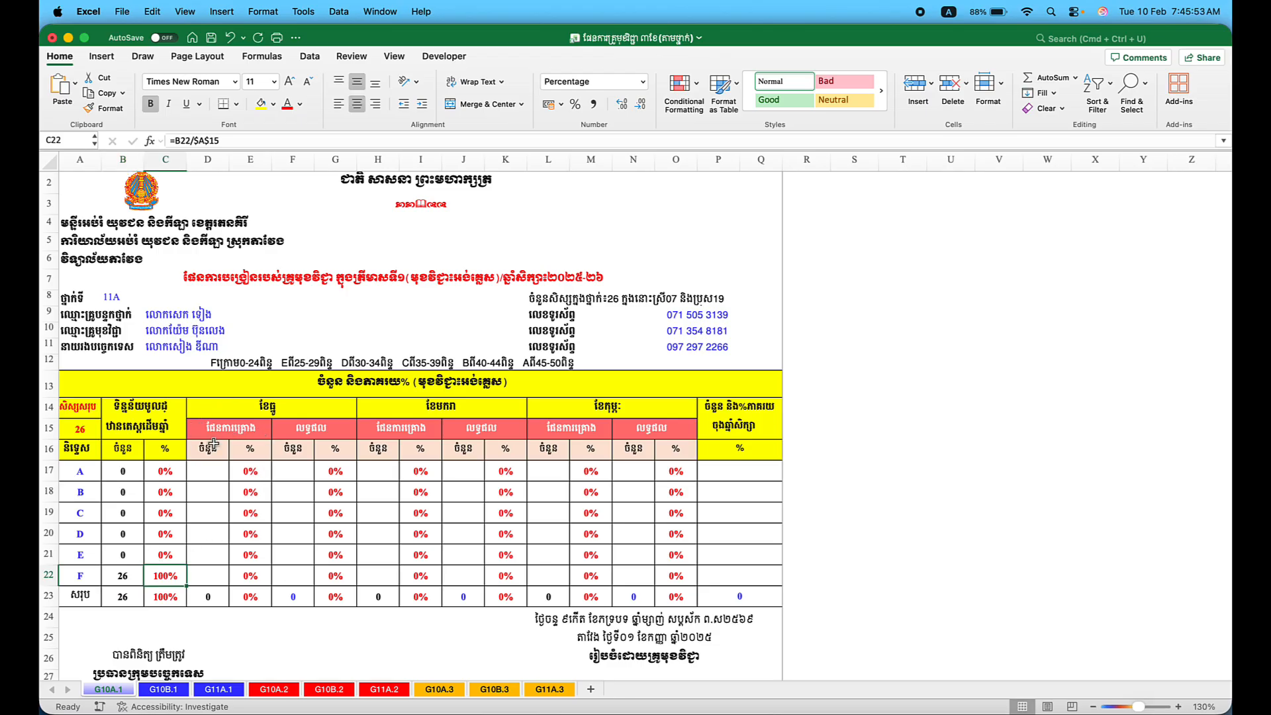
Review the three monthly headings and the yearly percentage column.
{"action": "left_click", "coordinate": [268, 405]}
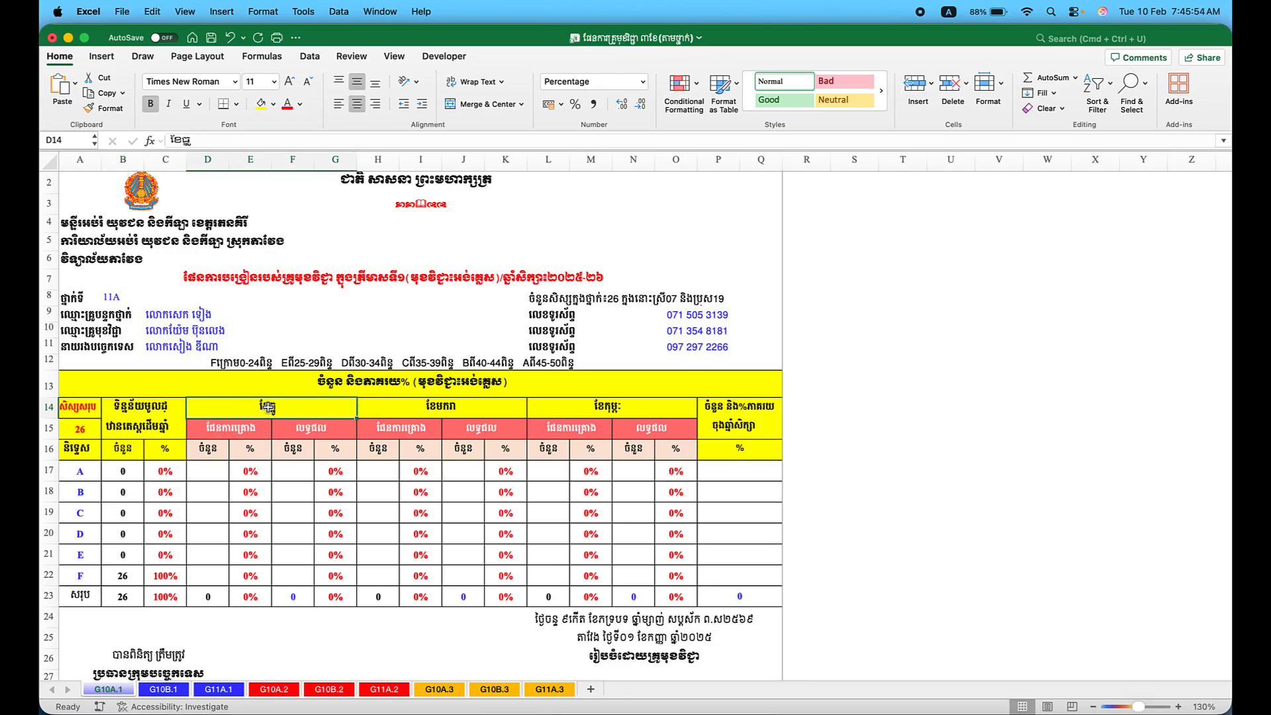
{"action": "left_click", "coordinate": [423, 405]}
{"action": "left_click", "coordinate": [587, 402]}
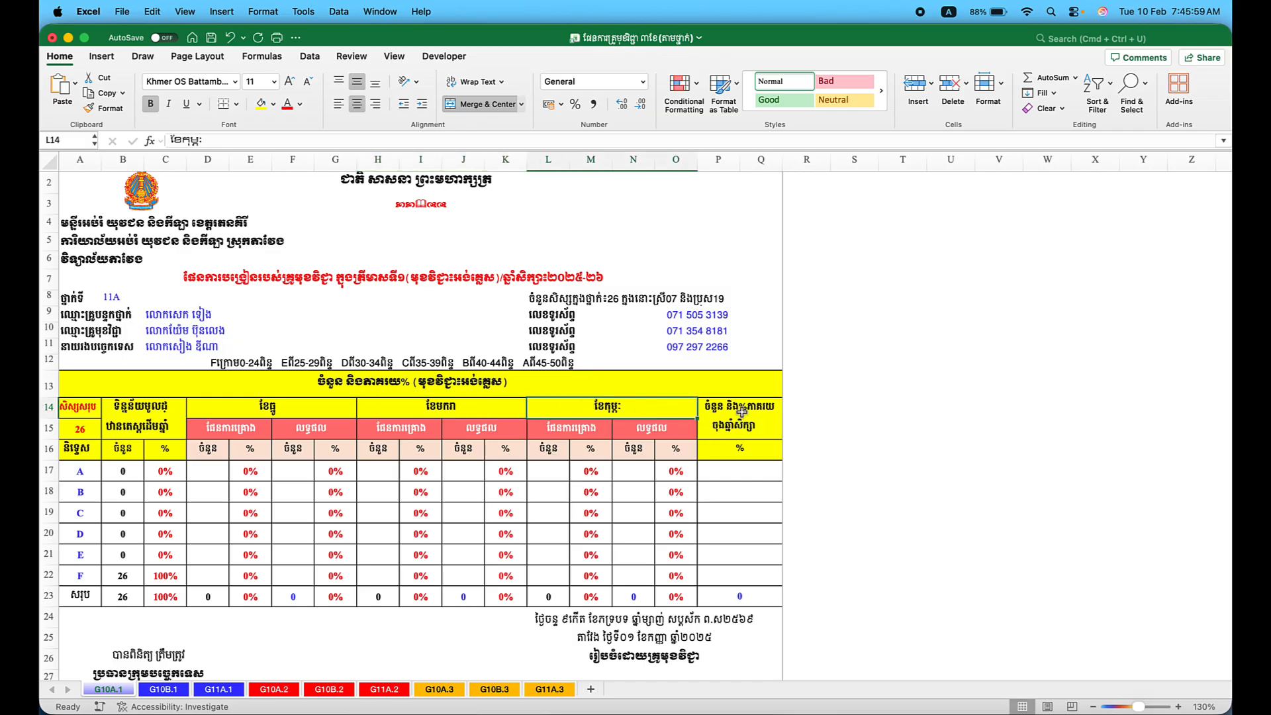
{"action": "left_click", "coordinate": [736, 486]}
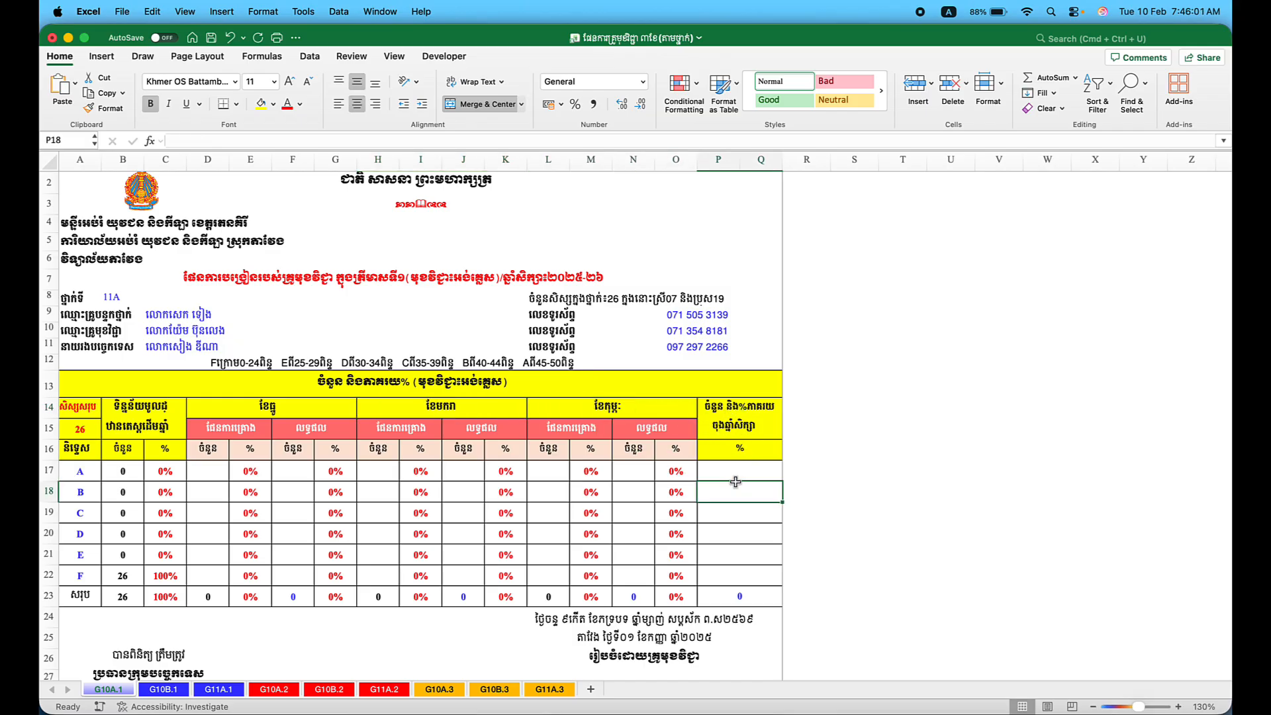
{"action": "left_click", "coordinate": [213, 463]}
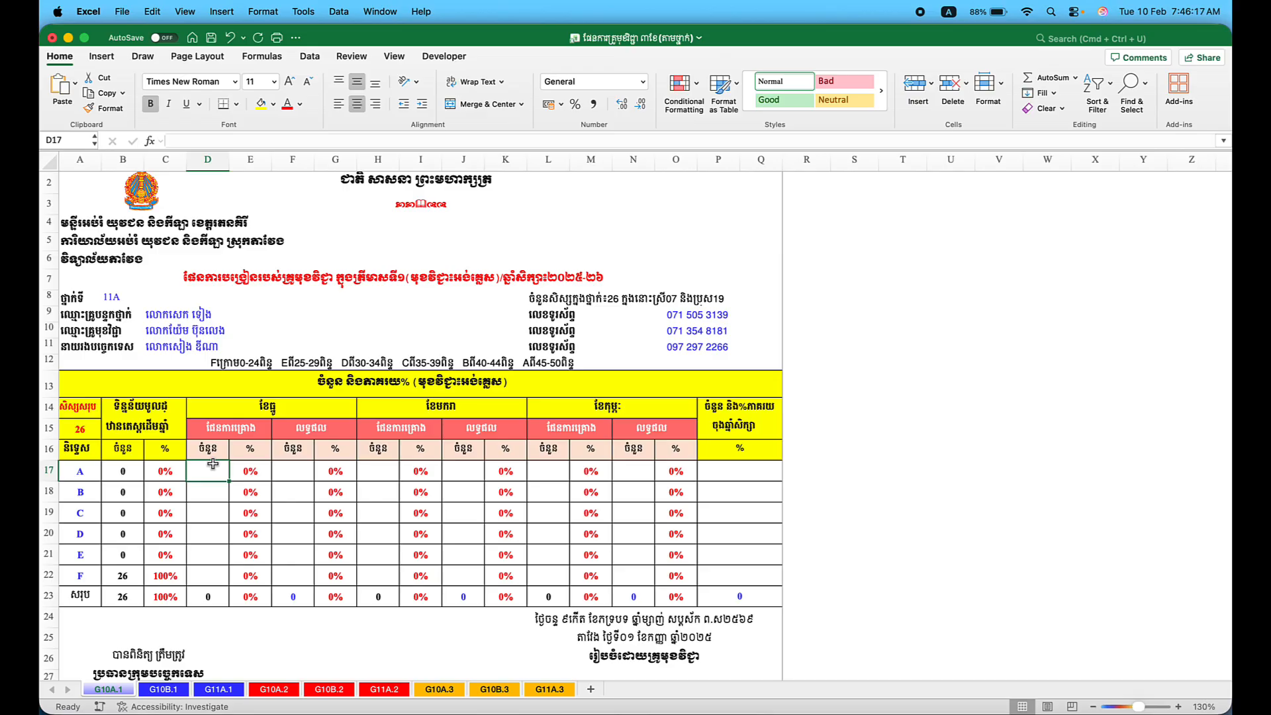
Enter first-month planned counts A 0, B 0, C 1, D 3, E 2, F 20 in D17:D22.
{"action": "type", "text": "0"}
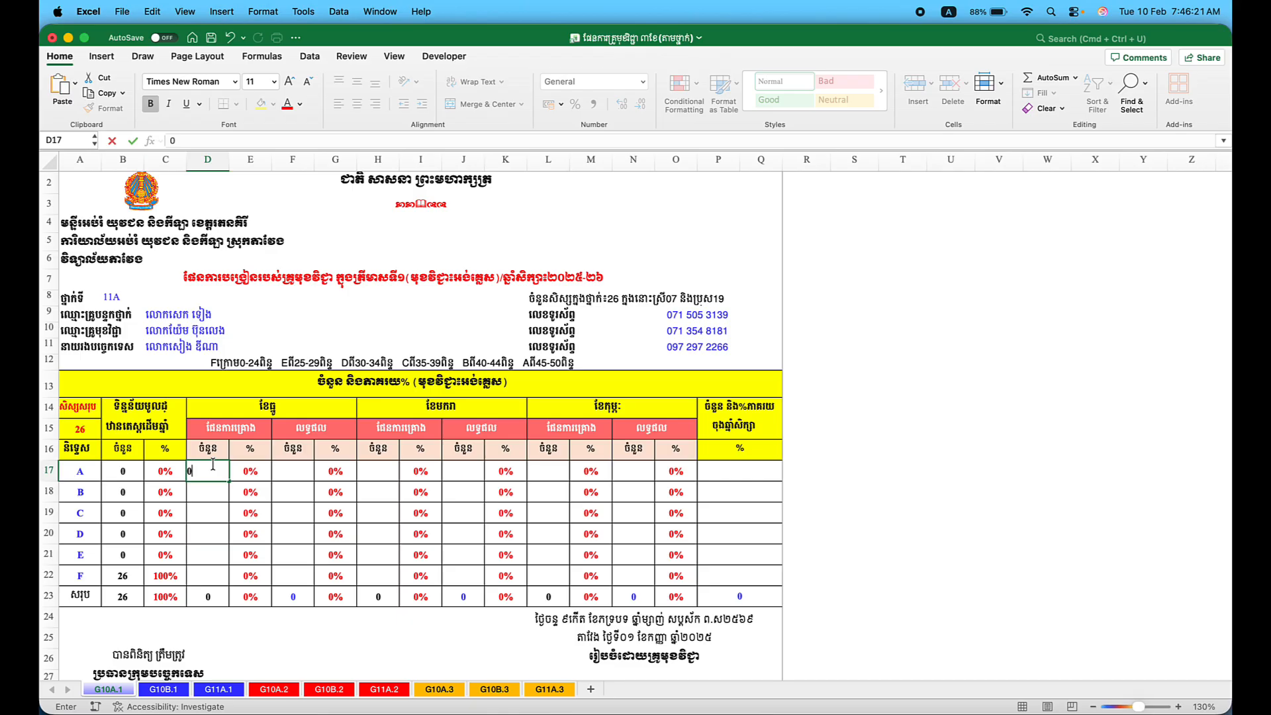
{"action": "key", "text": "Return"}
{"action": "type", "text": "0"}
{"action": "key", "text": "Return"}
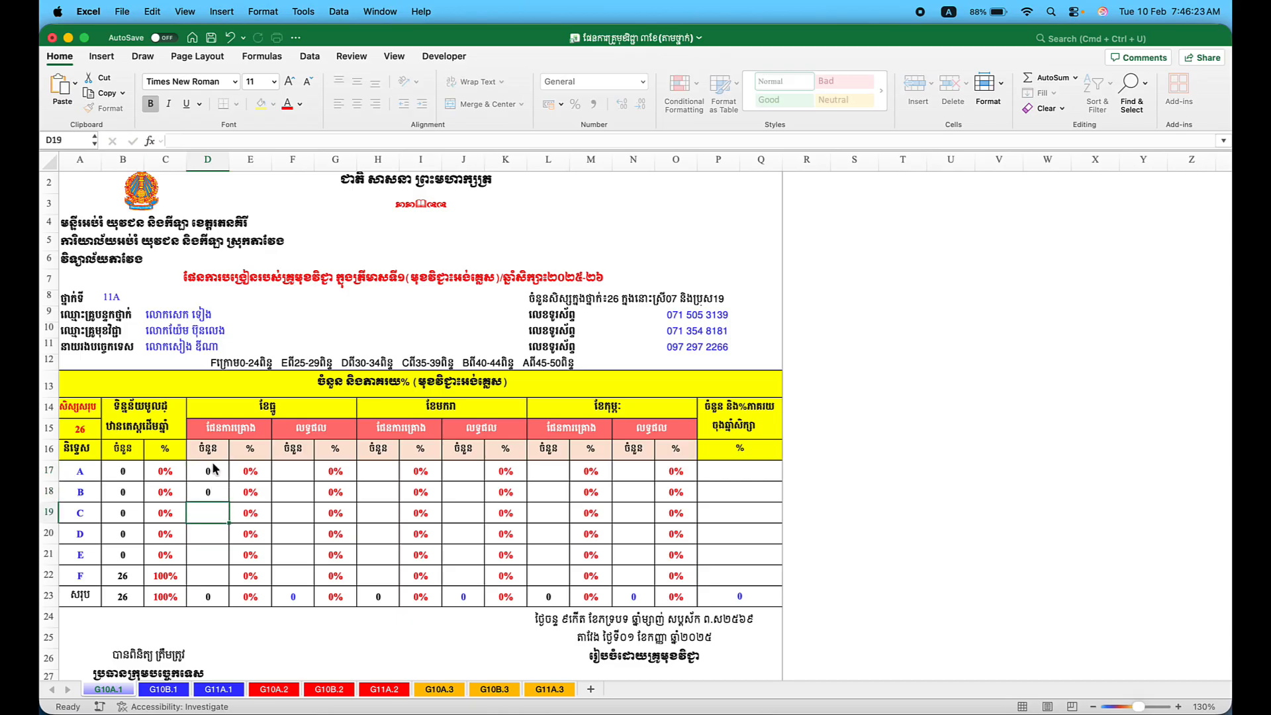
{"action": "type", "text": "1"}
{"action": "key", "text": "Return"}
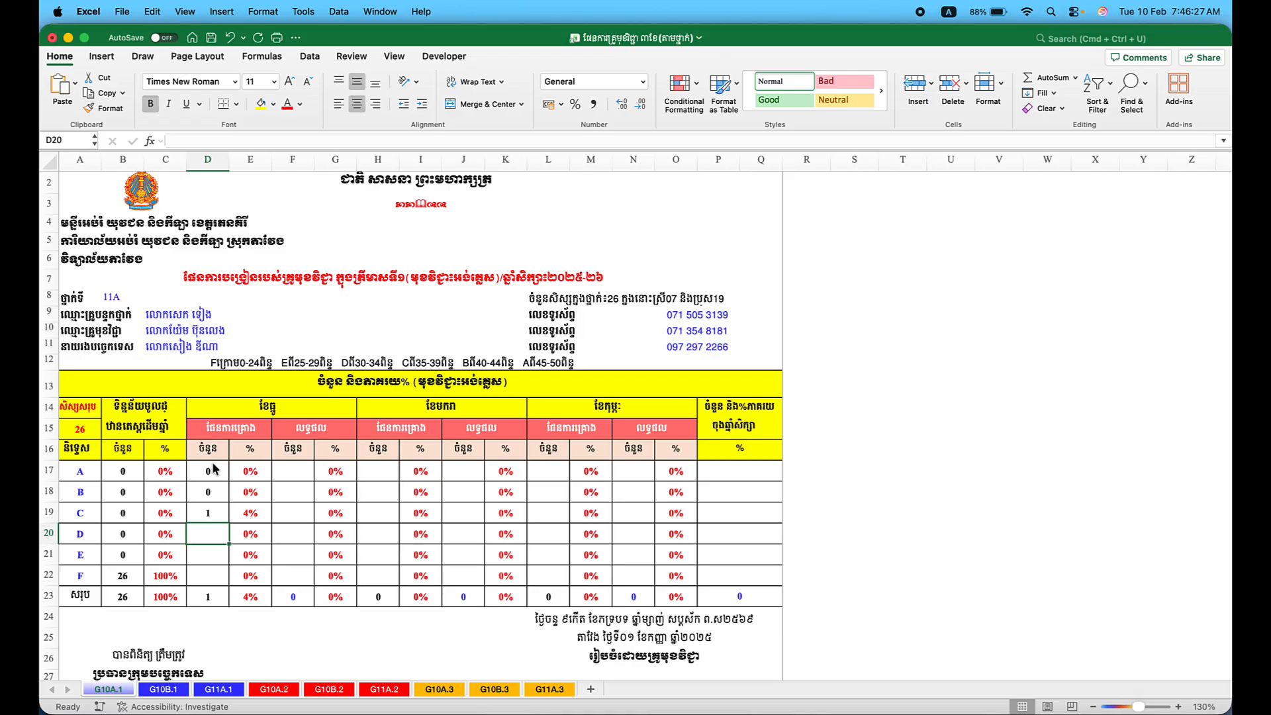
{"action": "type", "text": "3"}
{"action": "key", "text": "Return"}
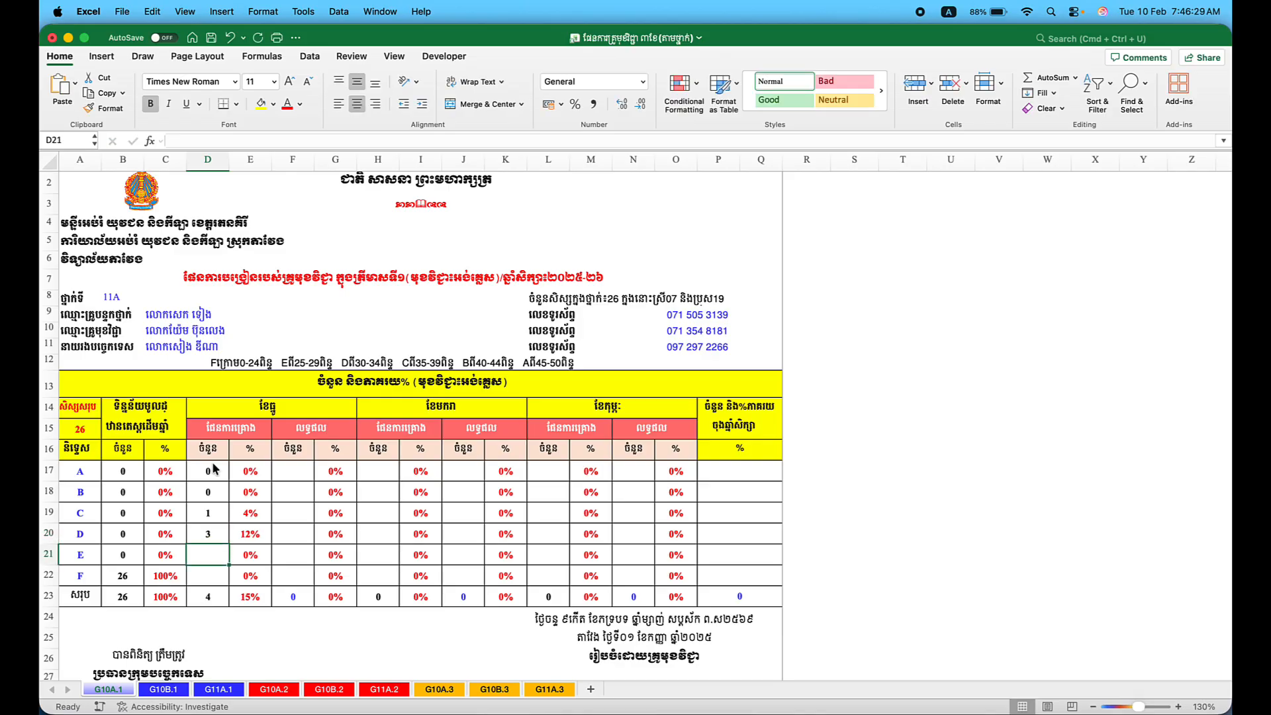
{"action": "type", "text": "2"}
{"action": "key", "text": "Return"}
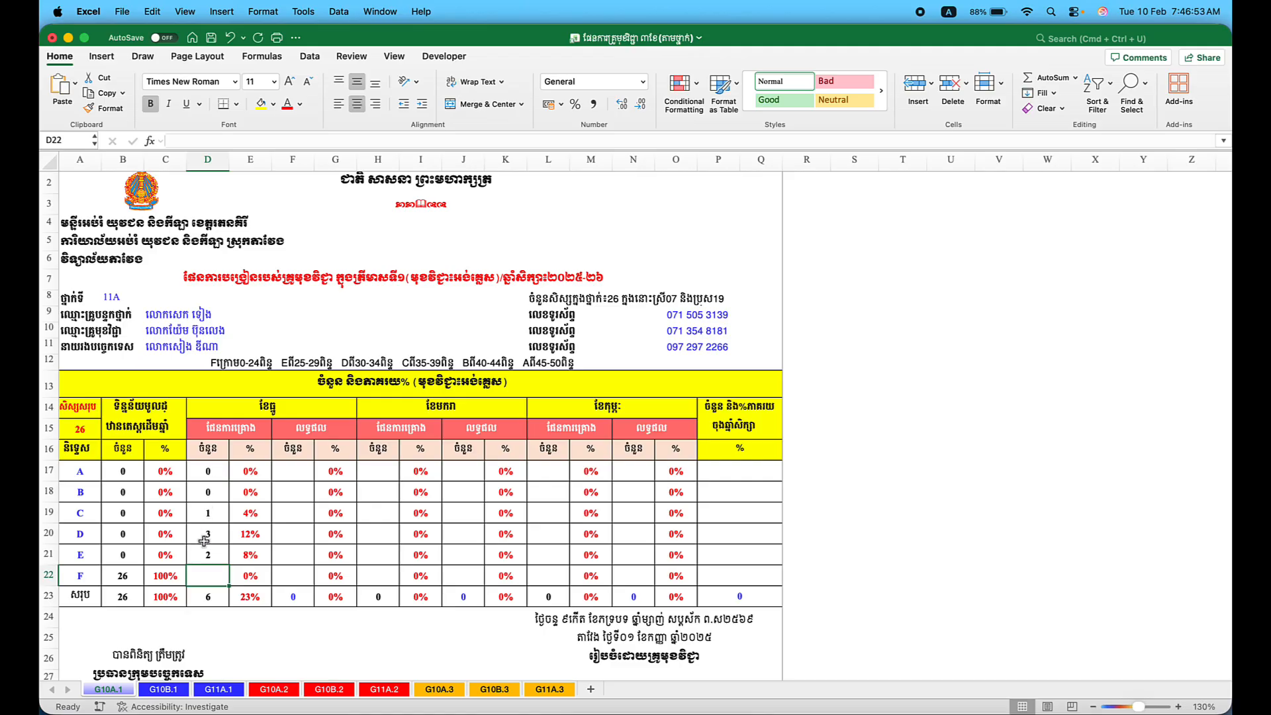
{"action": "type", "text": "20"}
{"action": "left_click", "coordinate": [291, 575]}
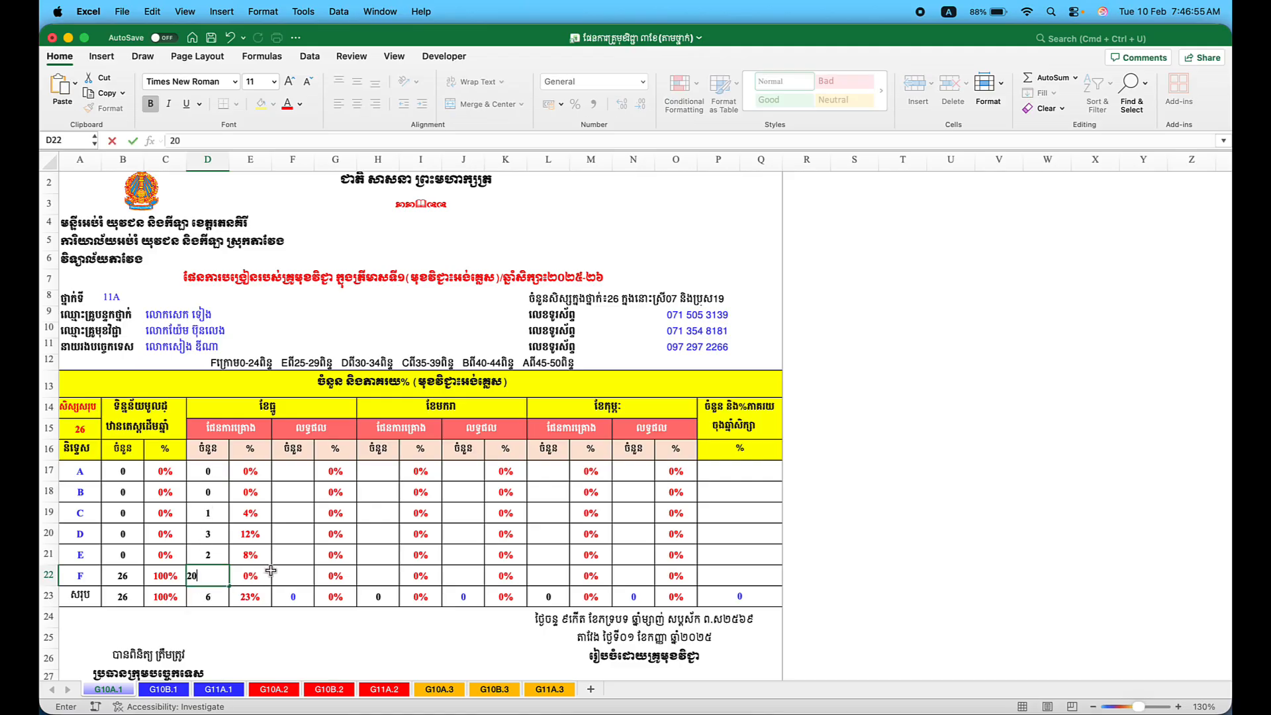
{"action": "left_click", "coordinate": [292, 467]}
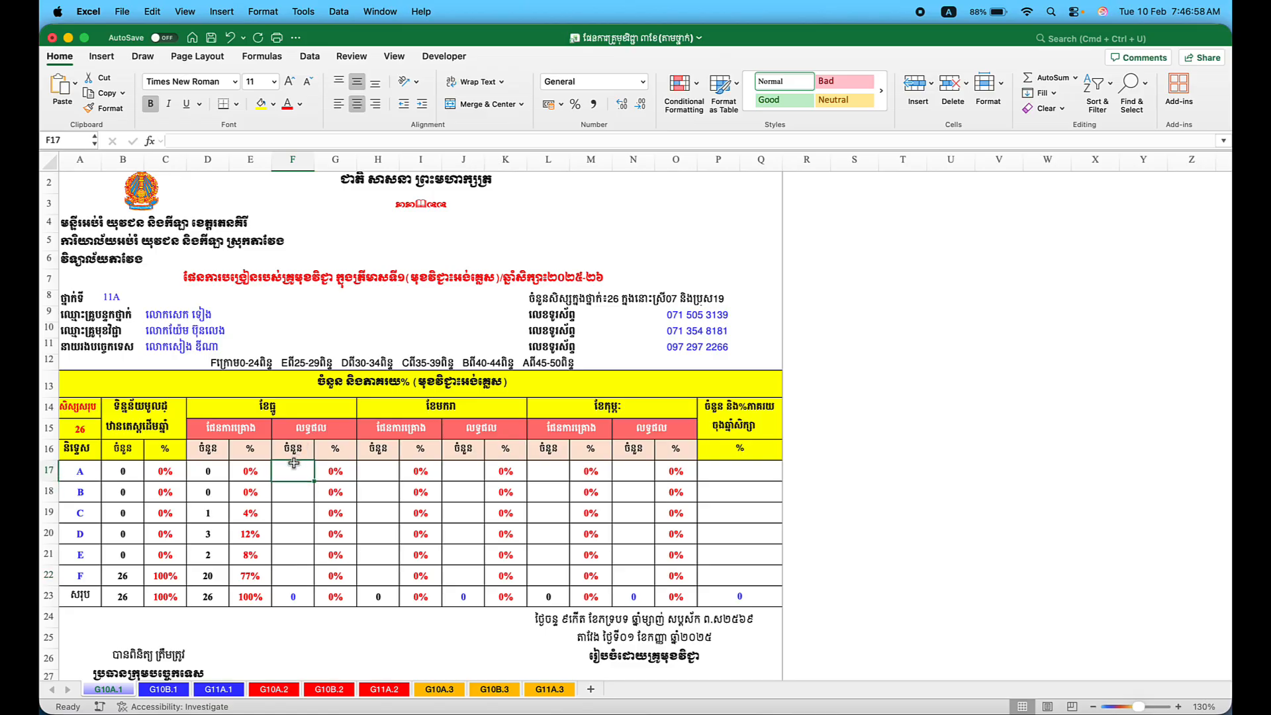
Enter second-month planned counts A 0, B 0, C 2, D 4 in H17:H20.
{"action": "left_click", "coordinate": [377, 474]}
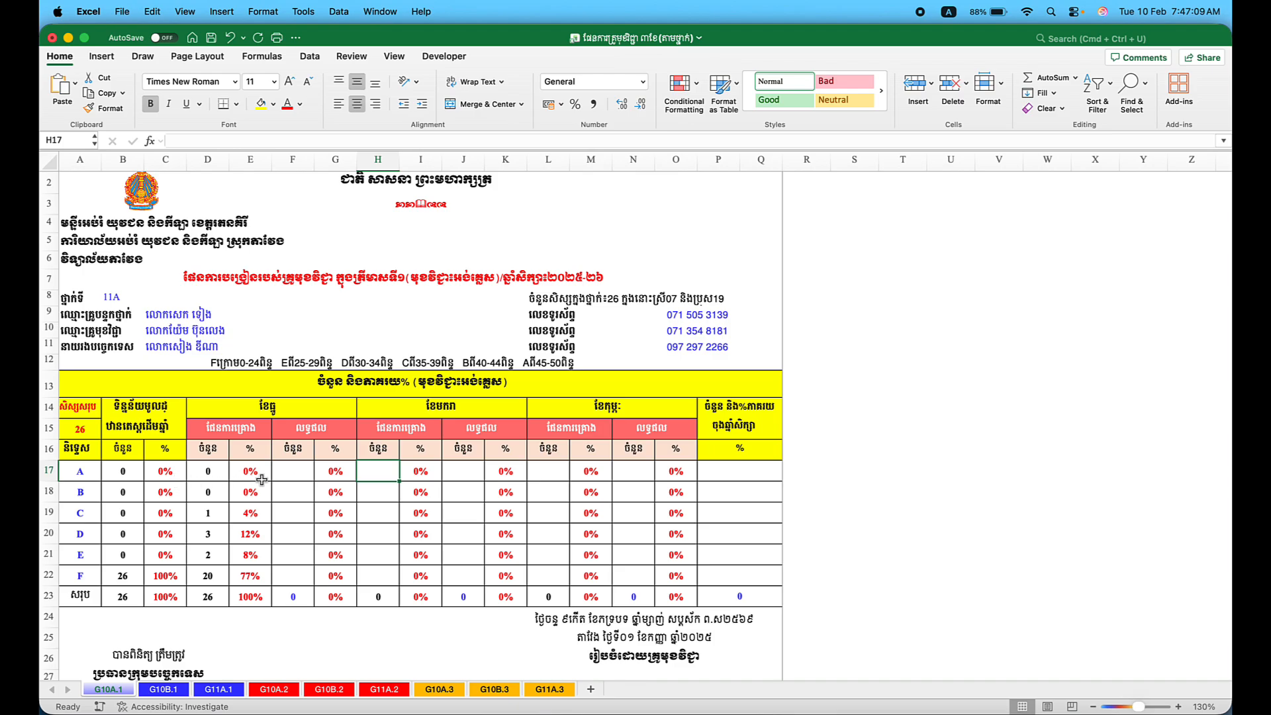
{"action": "type", "text": "0"}
{"action": "key", "text": "Return"}
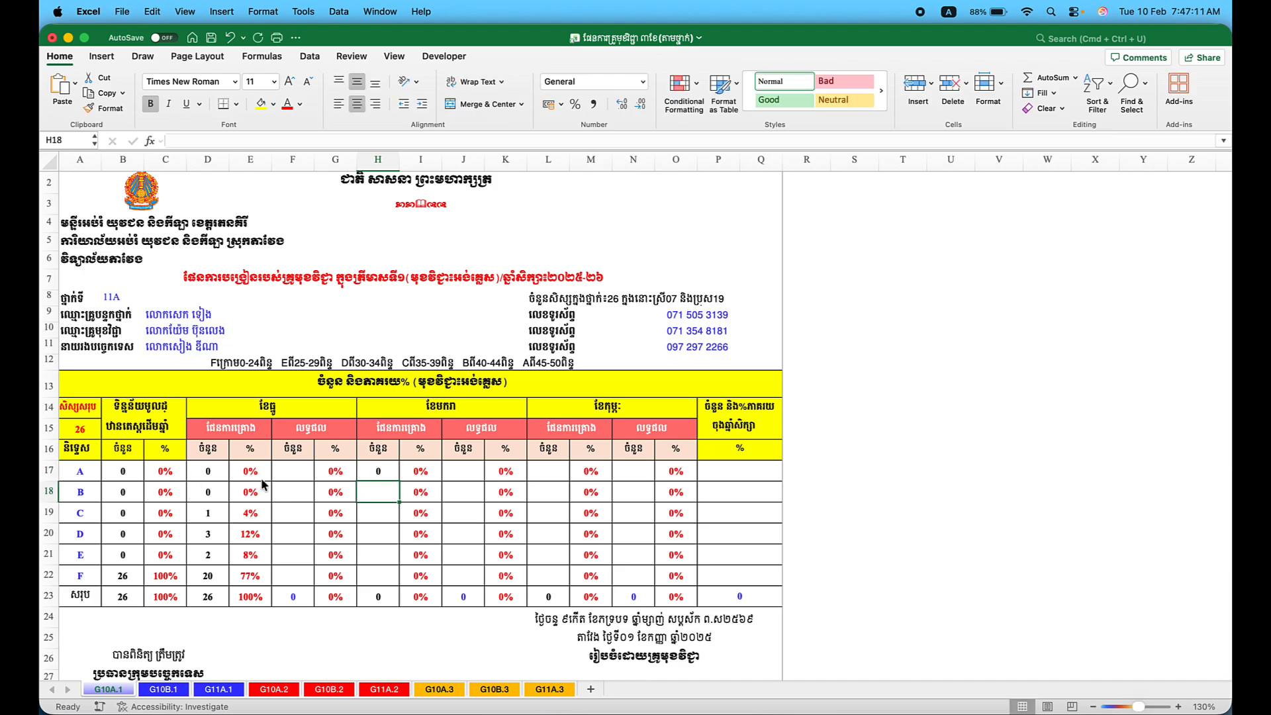
{"action": "type", "text": "0"}
{"action": "key", "text": "Return"}
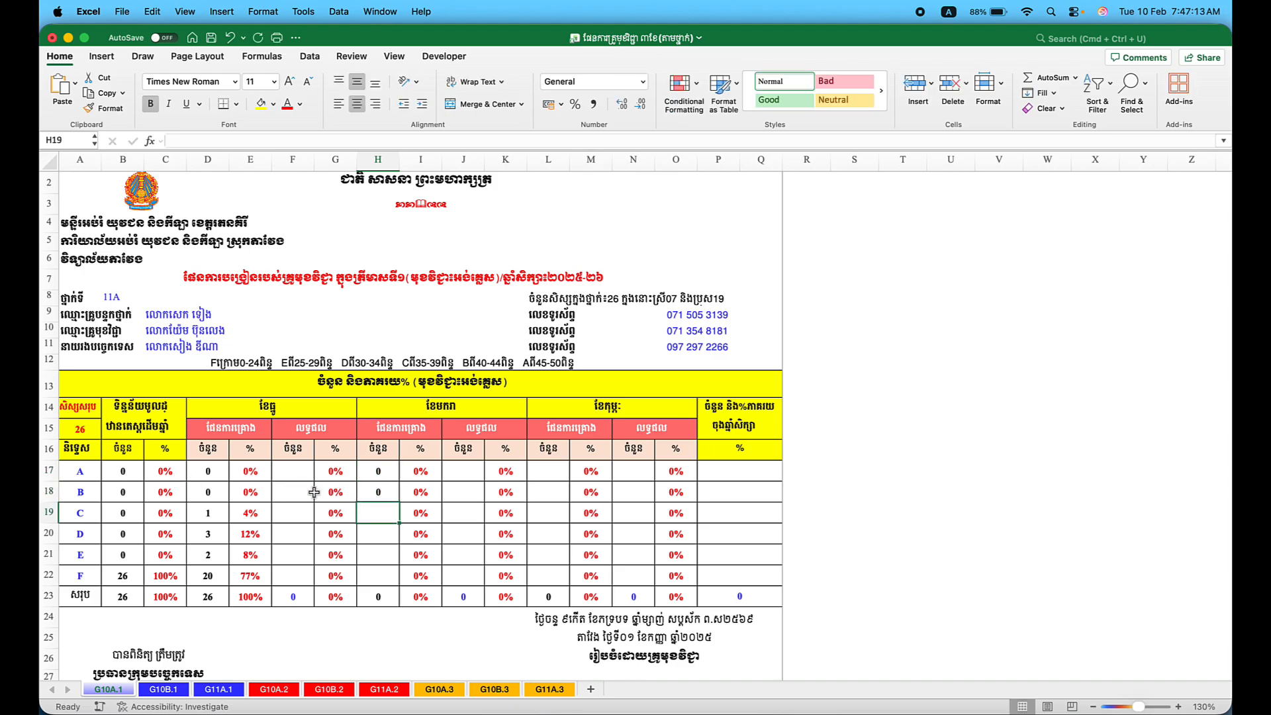
{"action": "type", "text": "2"}
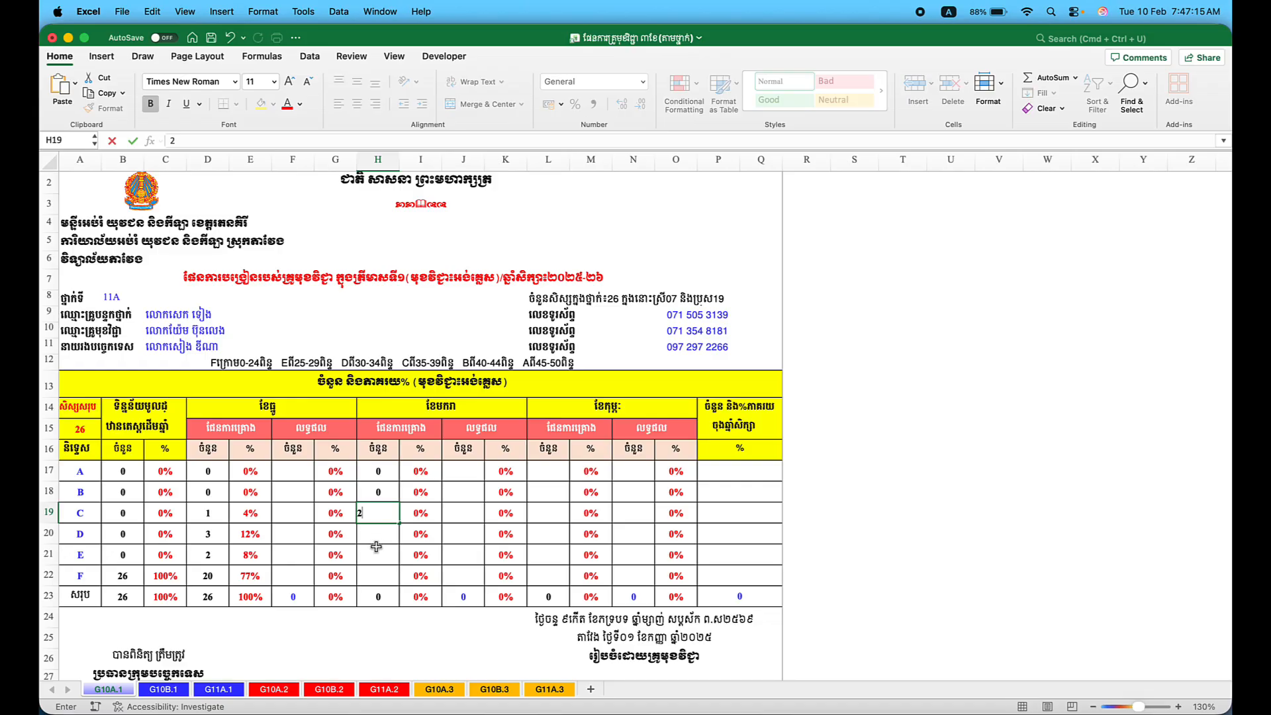
{"action": "left_click", "coordinate": [382, 539]}
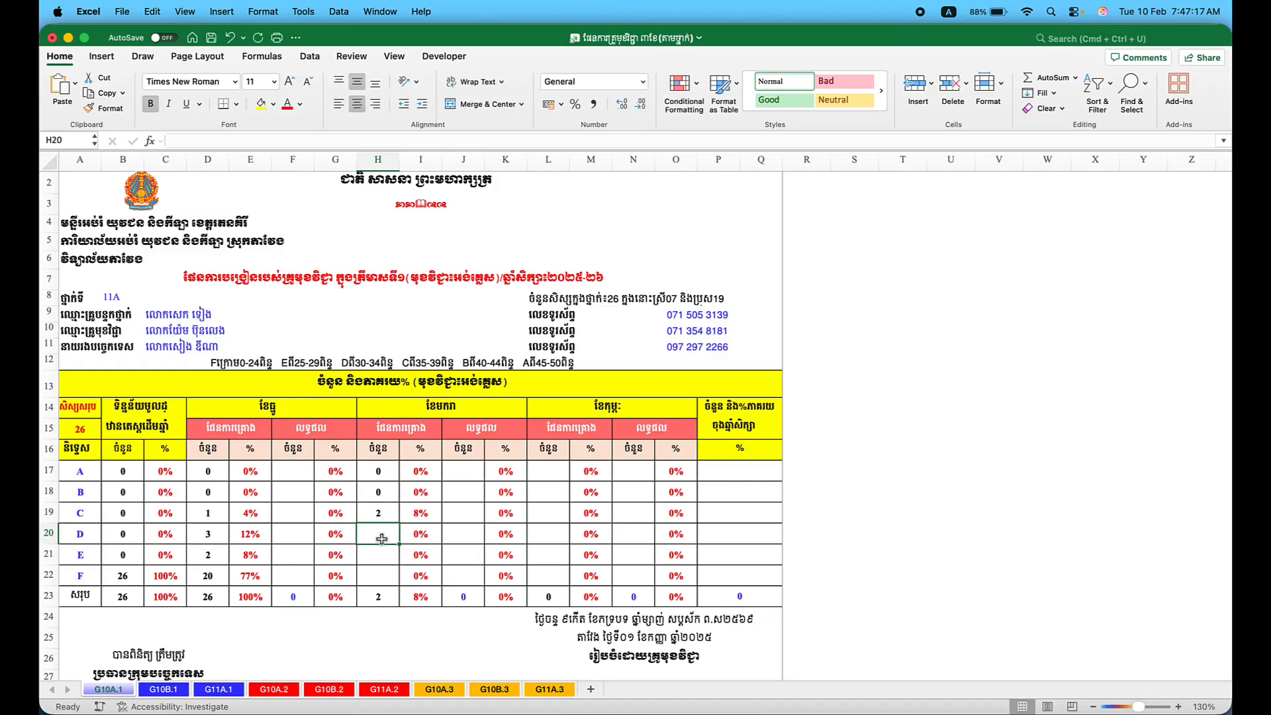
{"action": "type", "text": "4"}
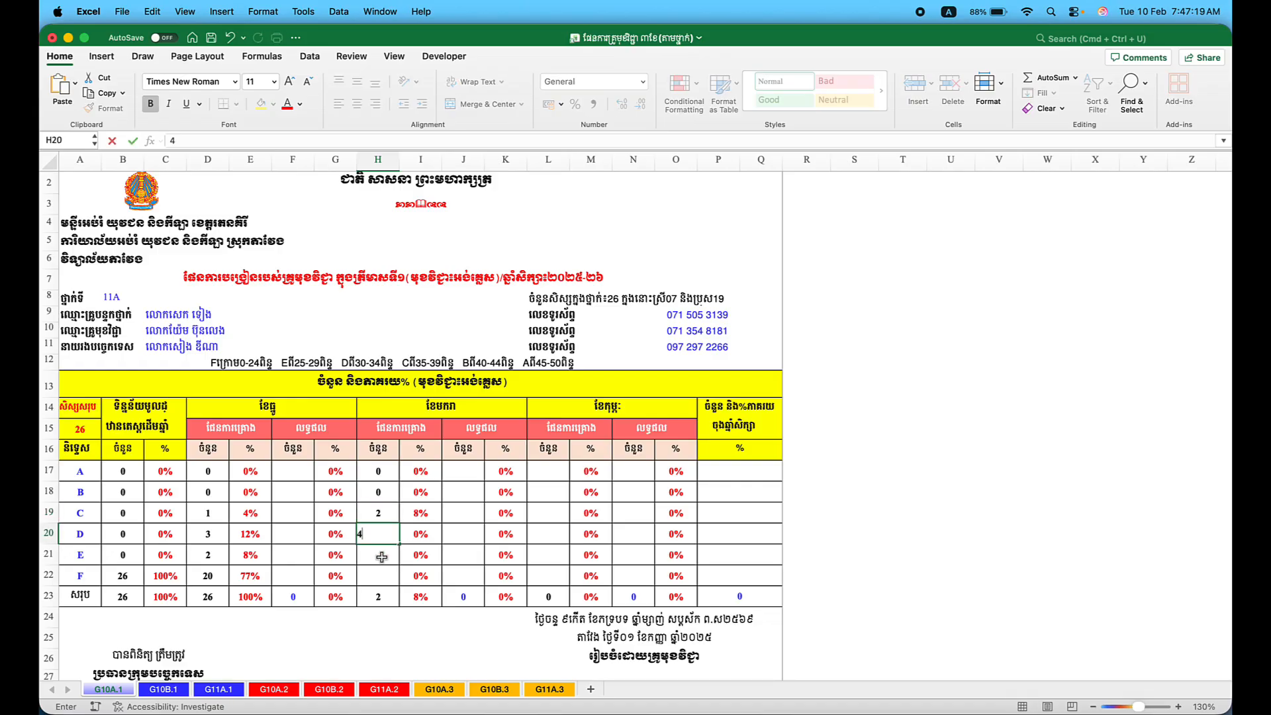
{"action": "left_click", "coordinate": [382, 561]}
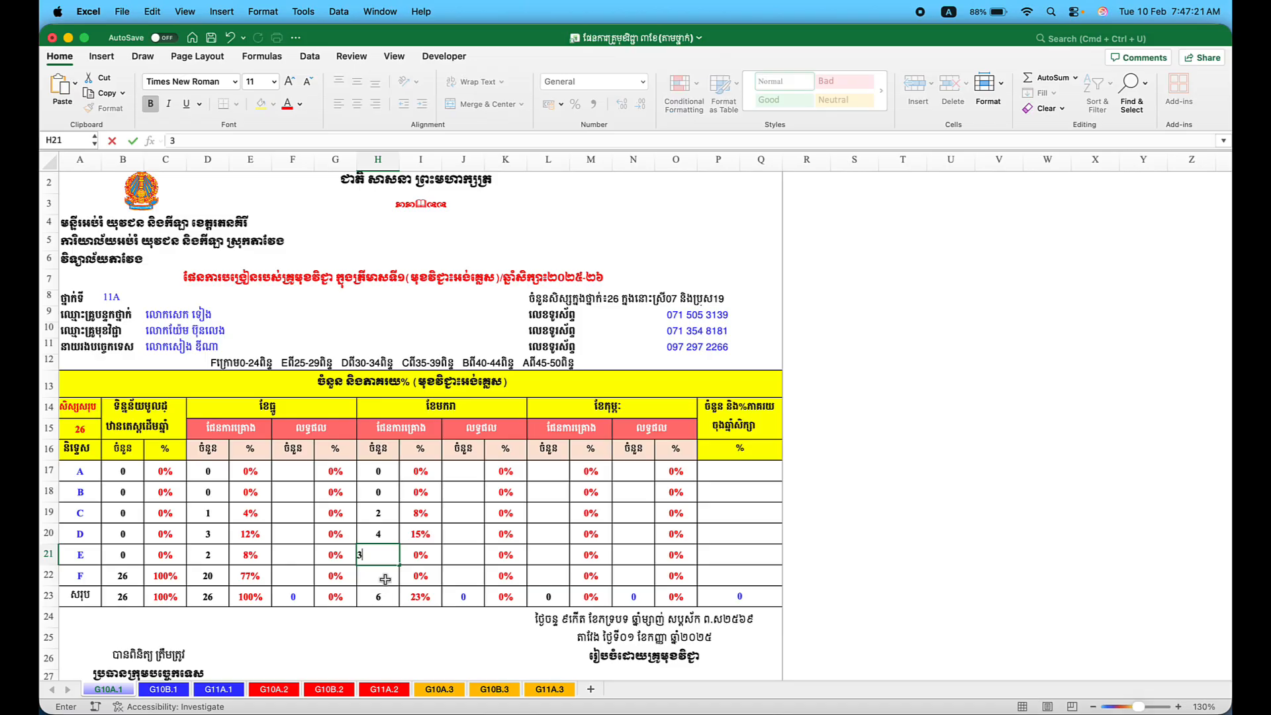
Set grade E to 3 and grade F to 17 in H21:H22, correcting F from 16.
{"action": "key", "text": "Return"}
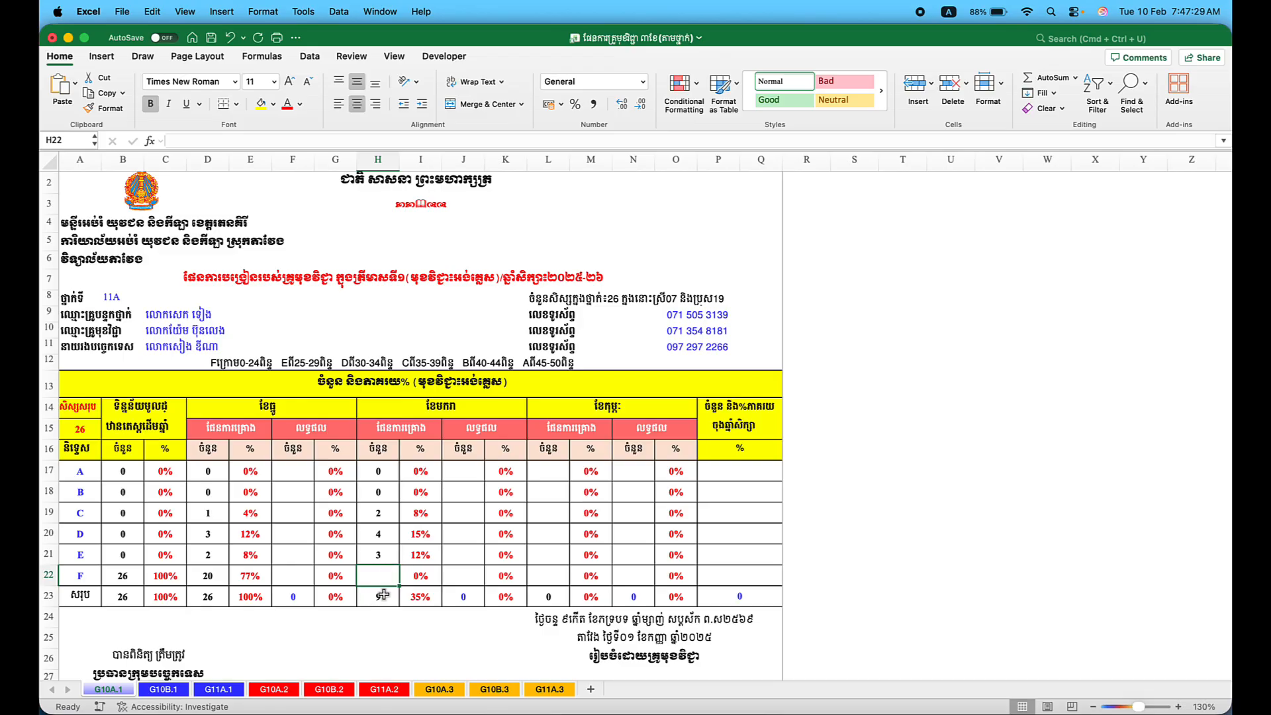
{"action": "type", "text": "16"}
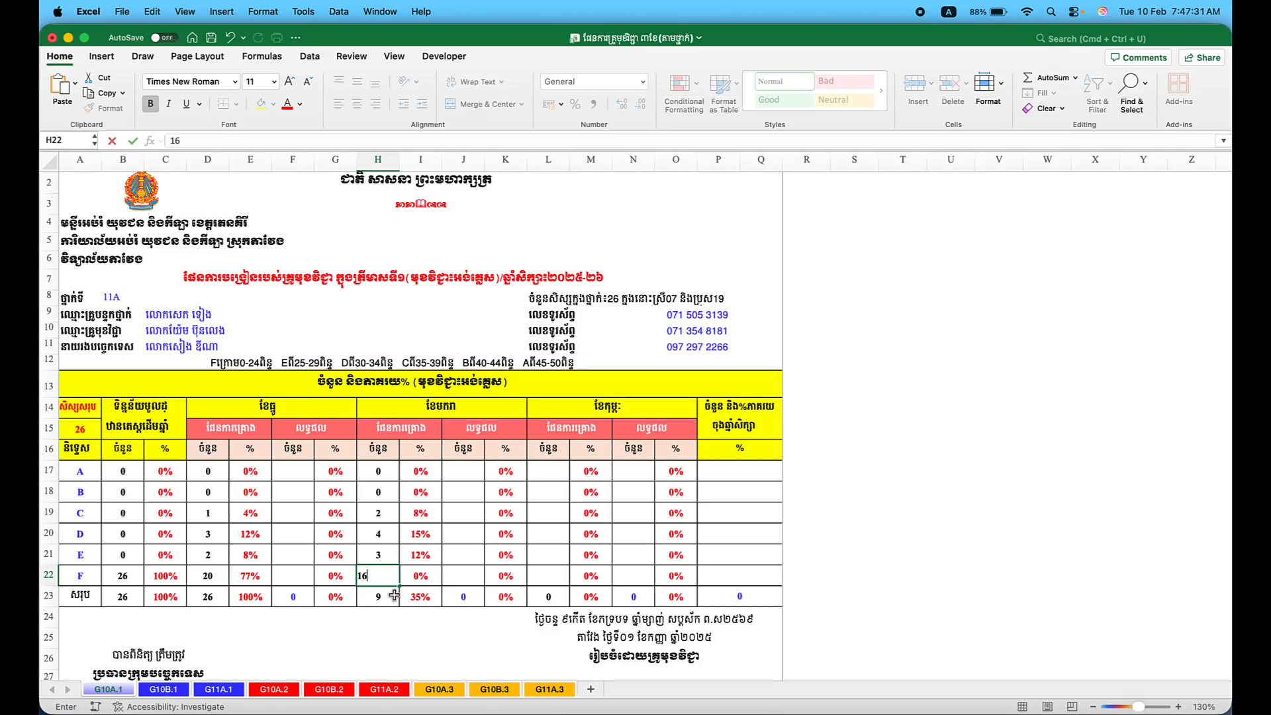
{"action": "key", "text": "Return"}
{"action": "left_click", "coordinate": [384, 579]}
{"action": "type", "text": "17"}
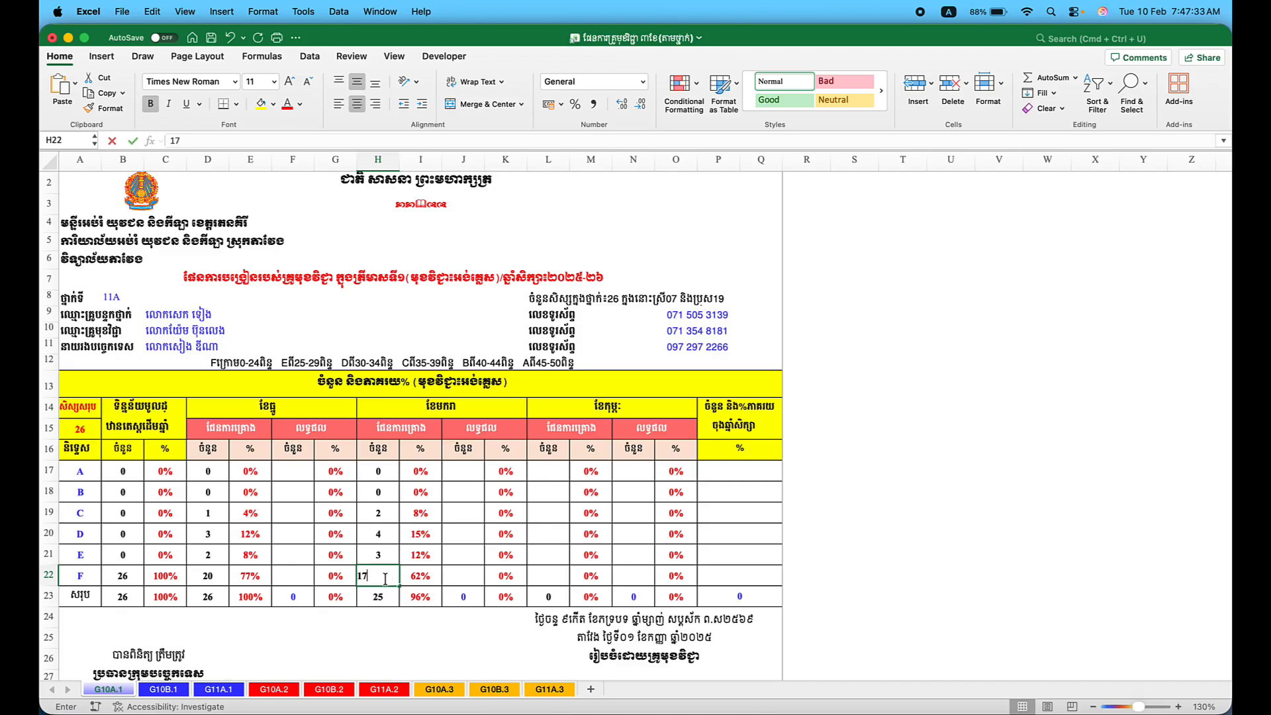
{"action": "left_click", "coordinate": [382, 597]}
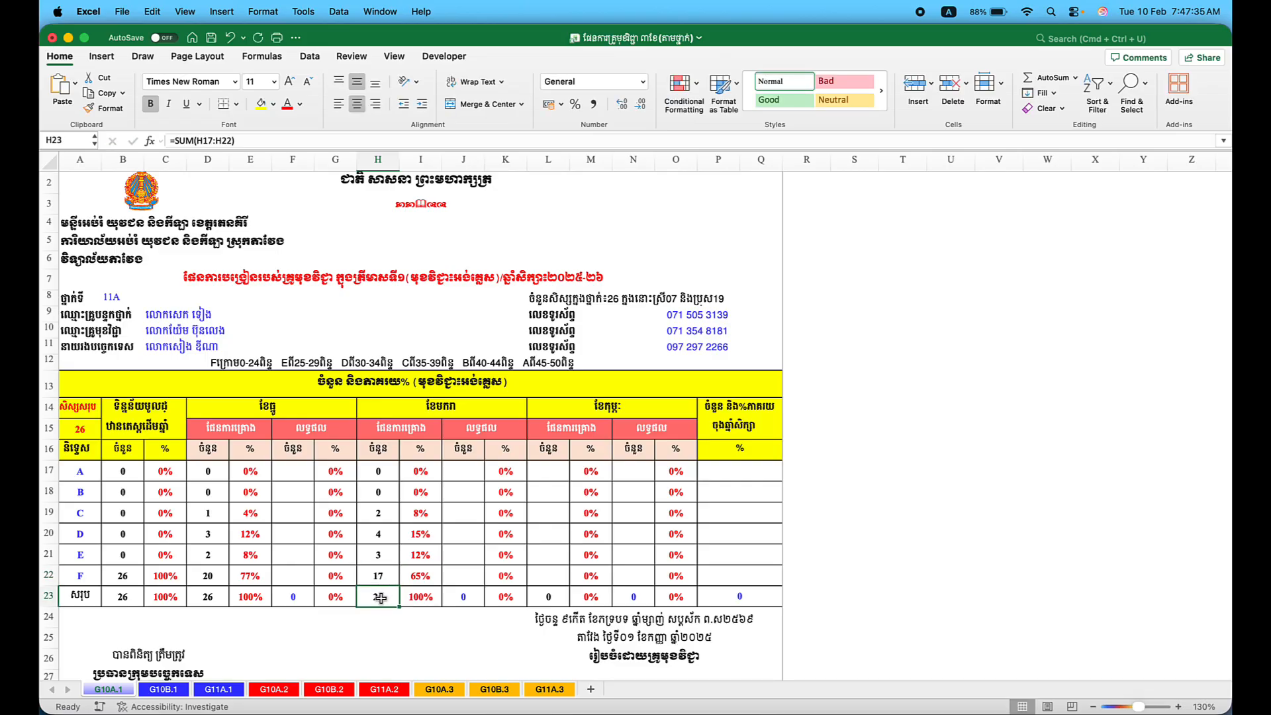
{"action": "left_click", "coordinate": [553, 472]}
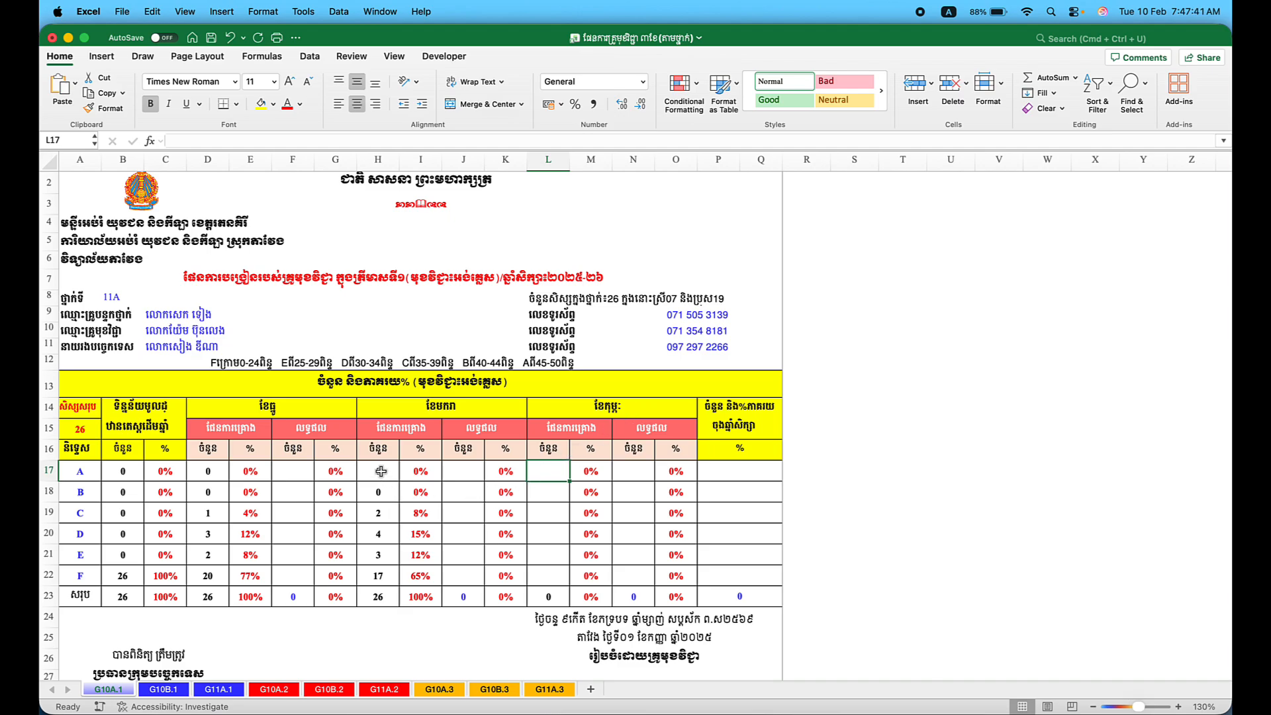
Enter third-month planned counts A 0, B 1, C 3 in L17:L19.
{"action": "type", "text": "0"}
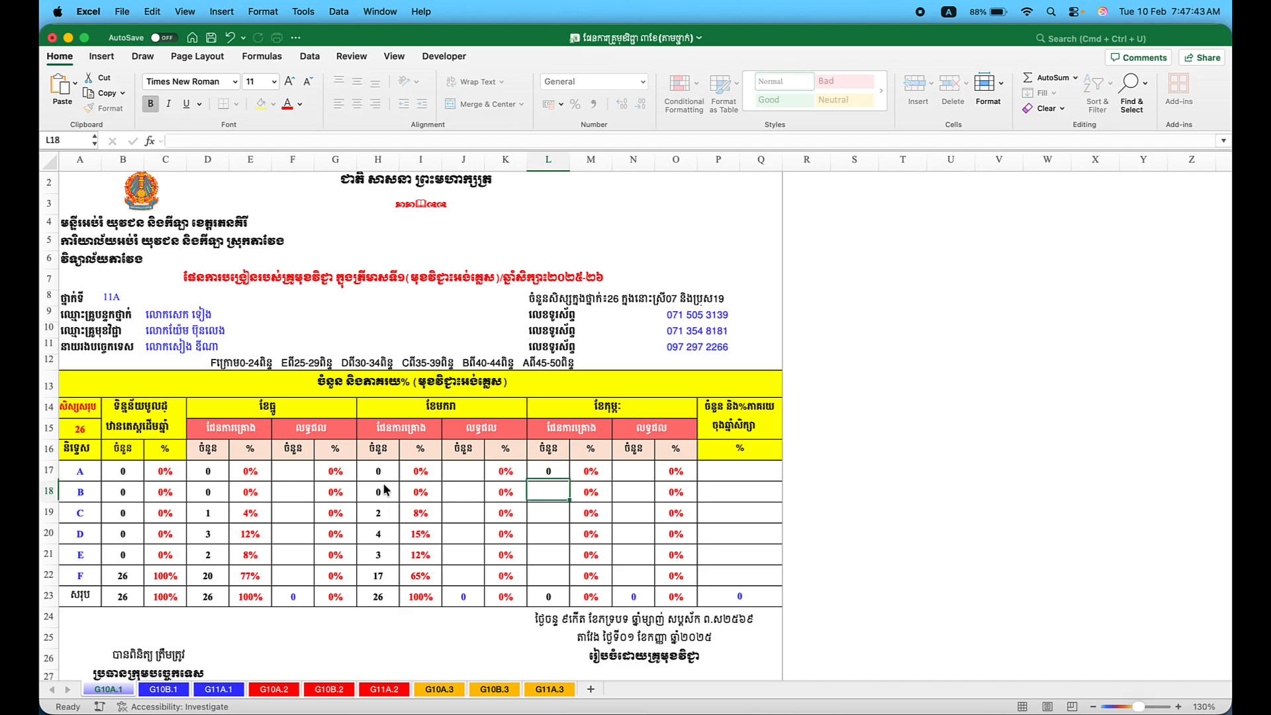
{"action": "key", "text": "Return"}
{"action": "type", "text": "1"}
{"action": "key", "text": "Return"}
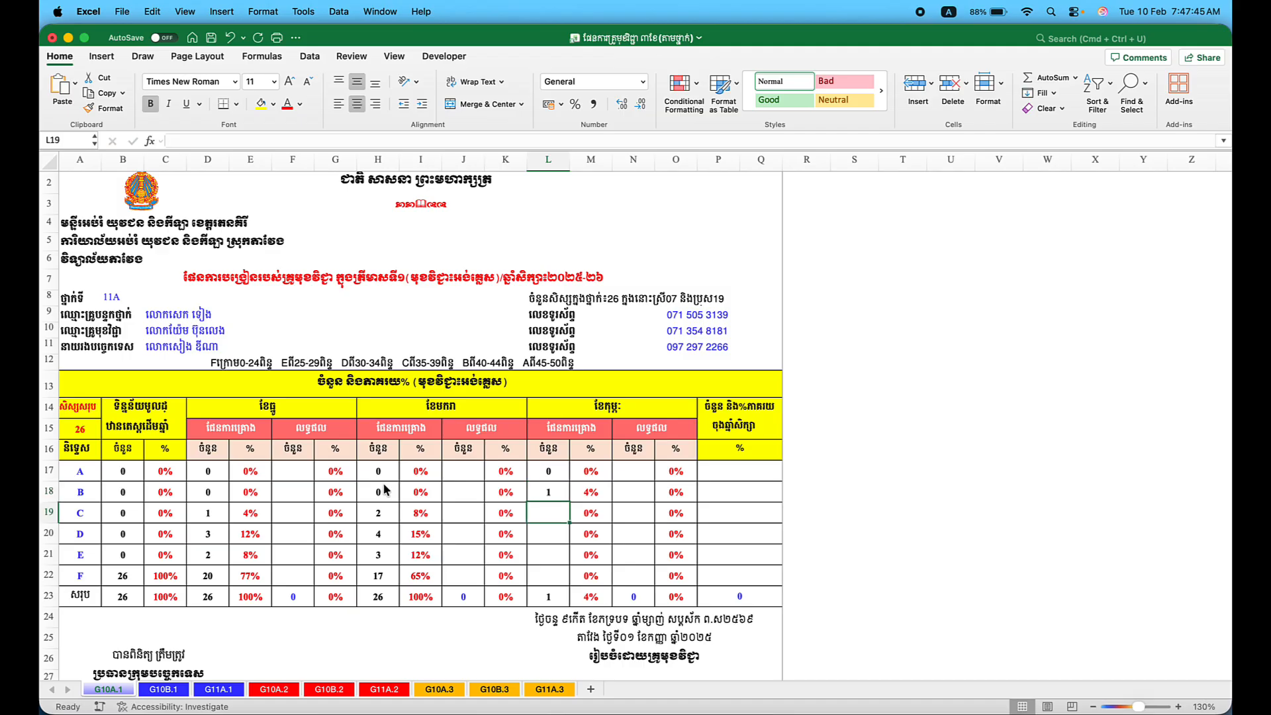
{"action": "type", "text": "3"}
{"action": "key", "text": "Return"}
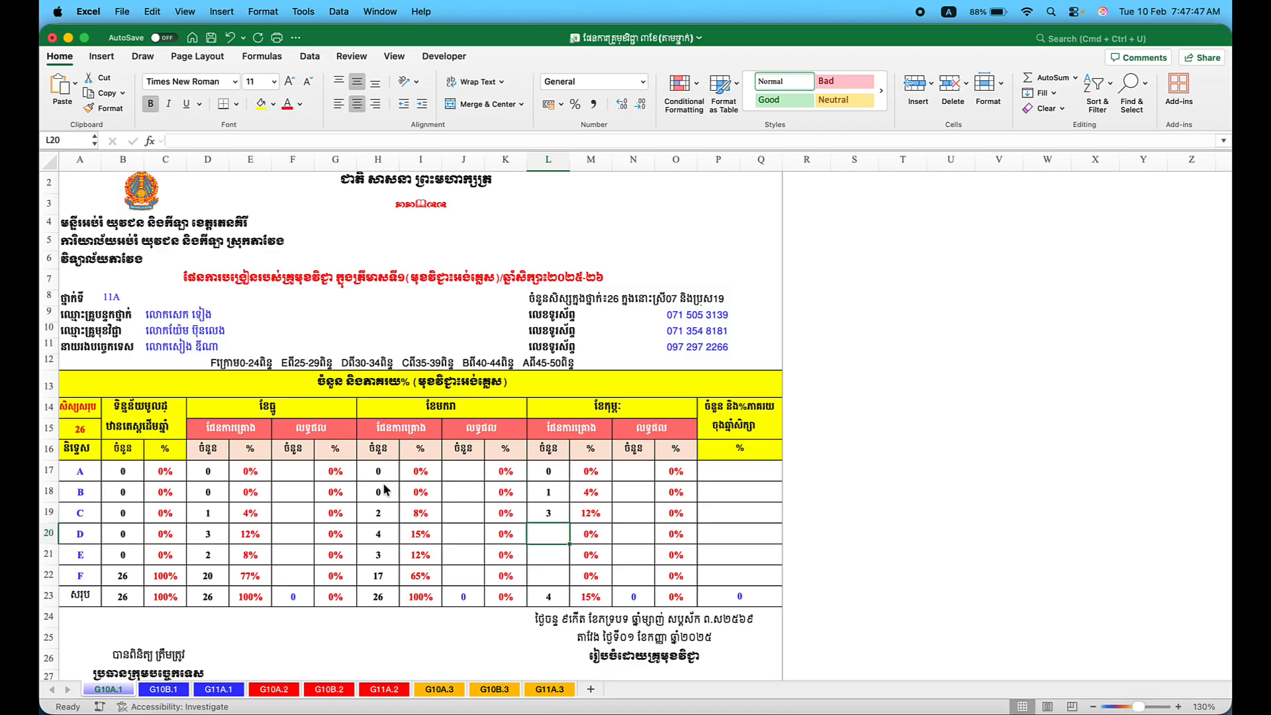
{"action": "left_click", "coordinate": [359, 516]}
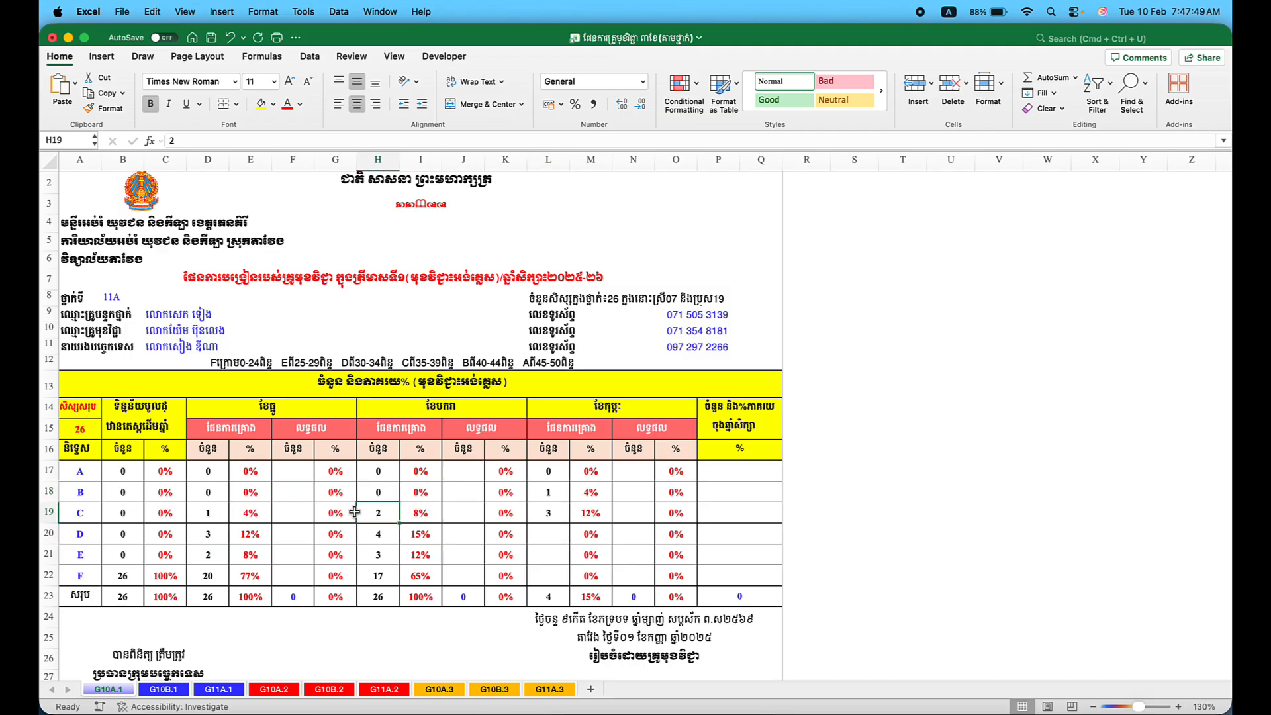
{"action": "left_click", "coordinate": [544, 532]}
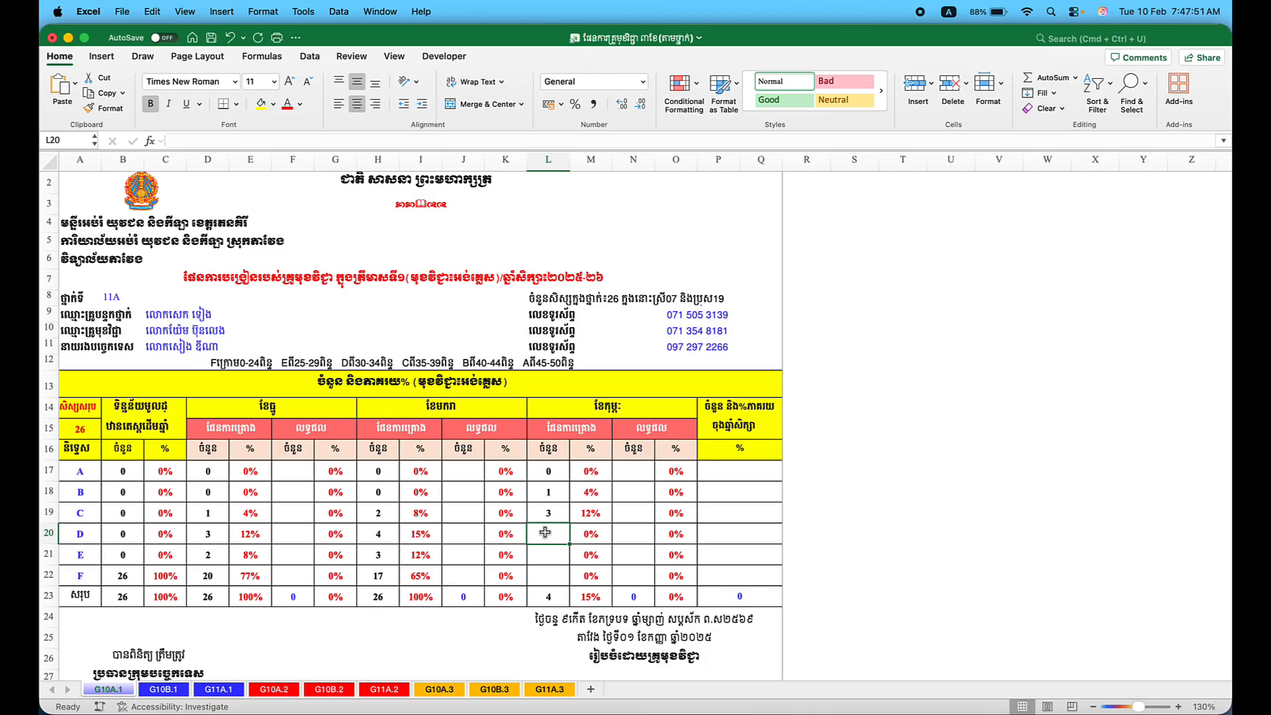
Enter D 5, E 4 and F 13 in L20:L22, bringing the total to 26.
{"action": "type", "text": "5"}
{"action": "key", "text": "Return"}
{"action": "type", "text": "4"}
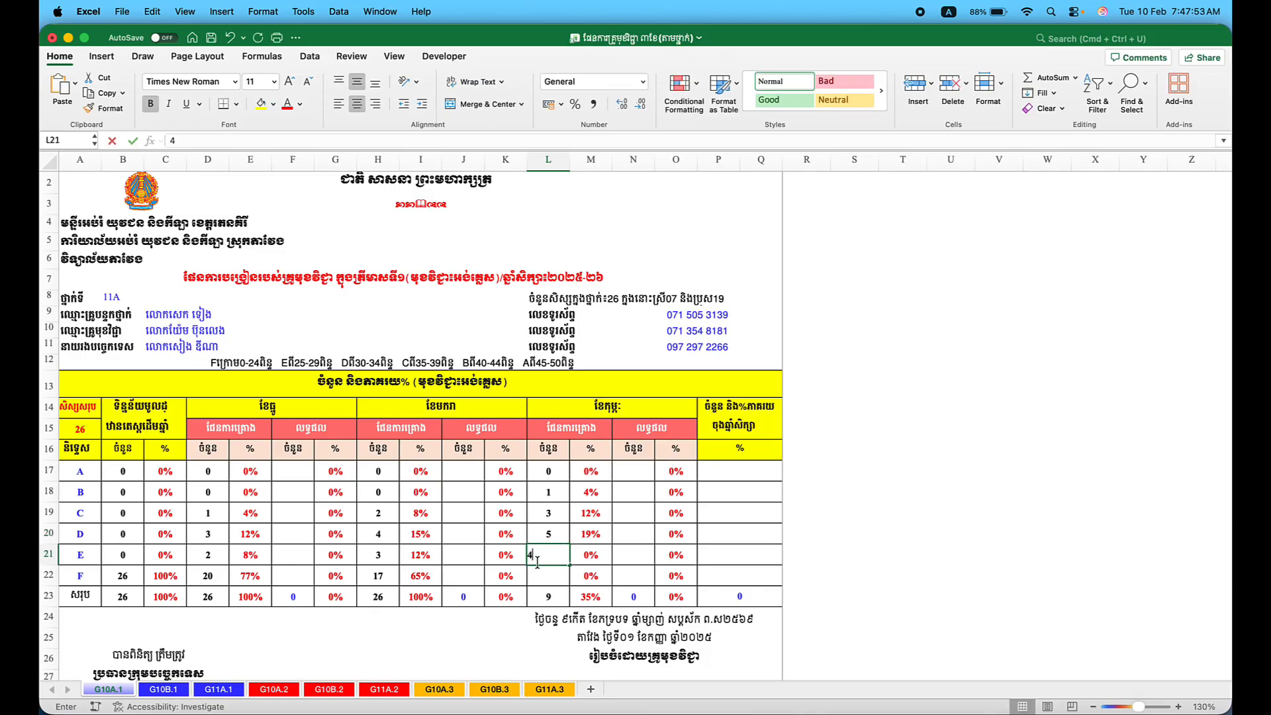
{"action": "key", "text": "Return"}
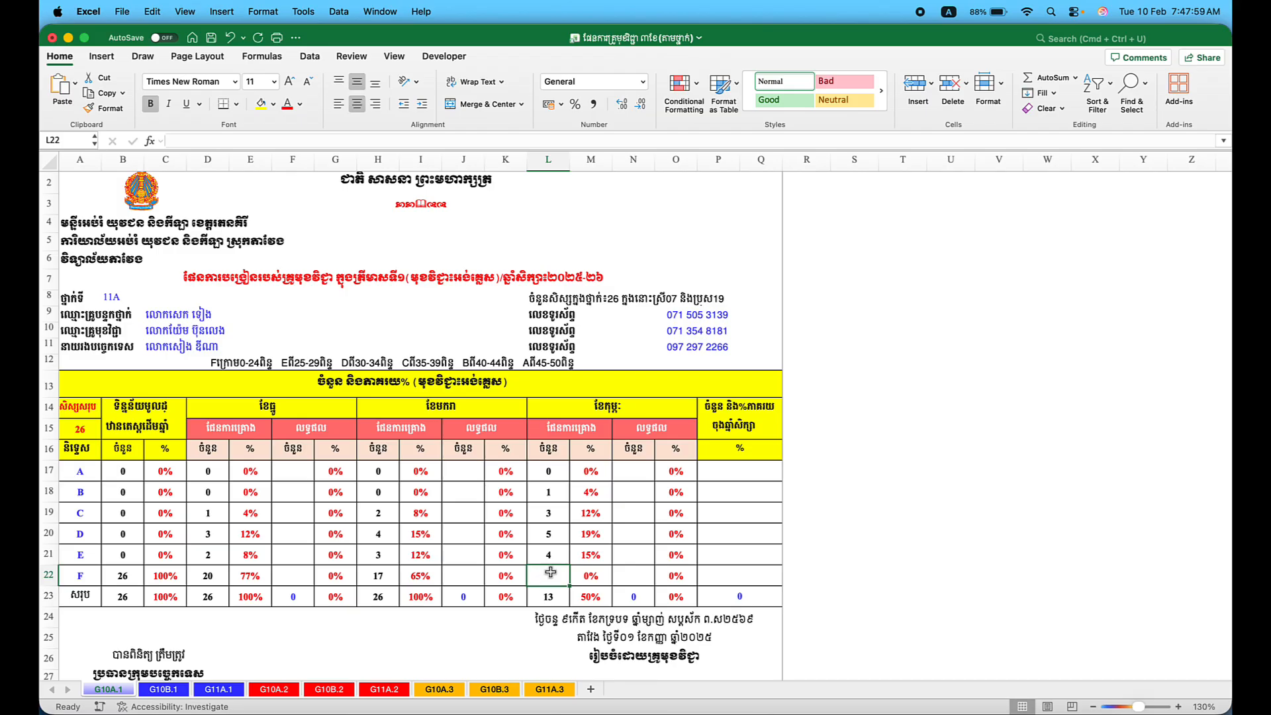
{"action": "type", "text": "13"}
{"action": "key", "text": "Return"}
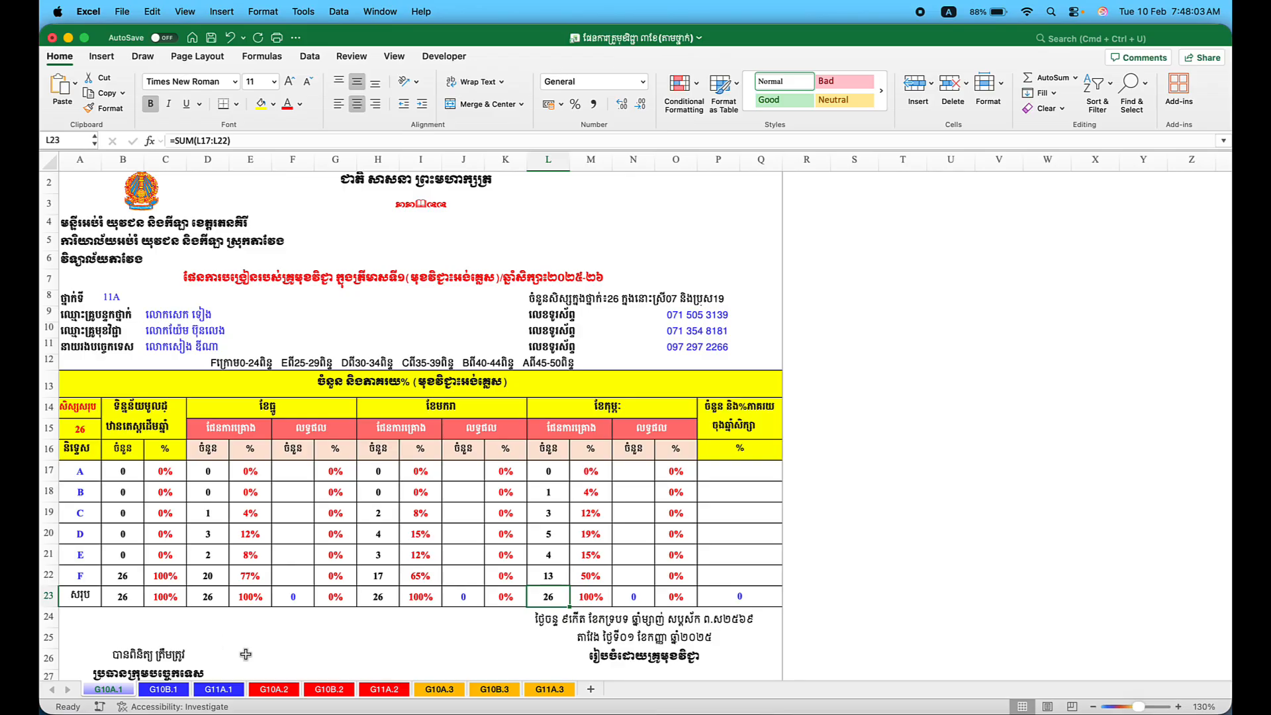
Look over sheets G10A.2 and G10A.3, return to G10A.1, then switch to the Chrome grade book.
{"action": "left_click", "coordinate": [270, 689]}
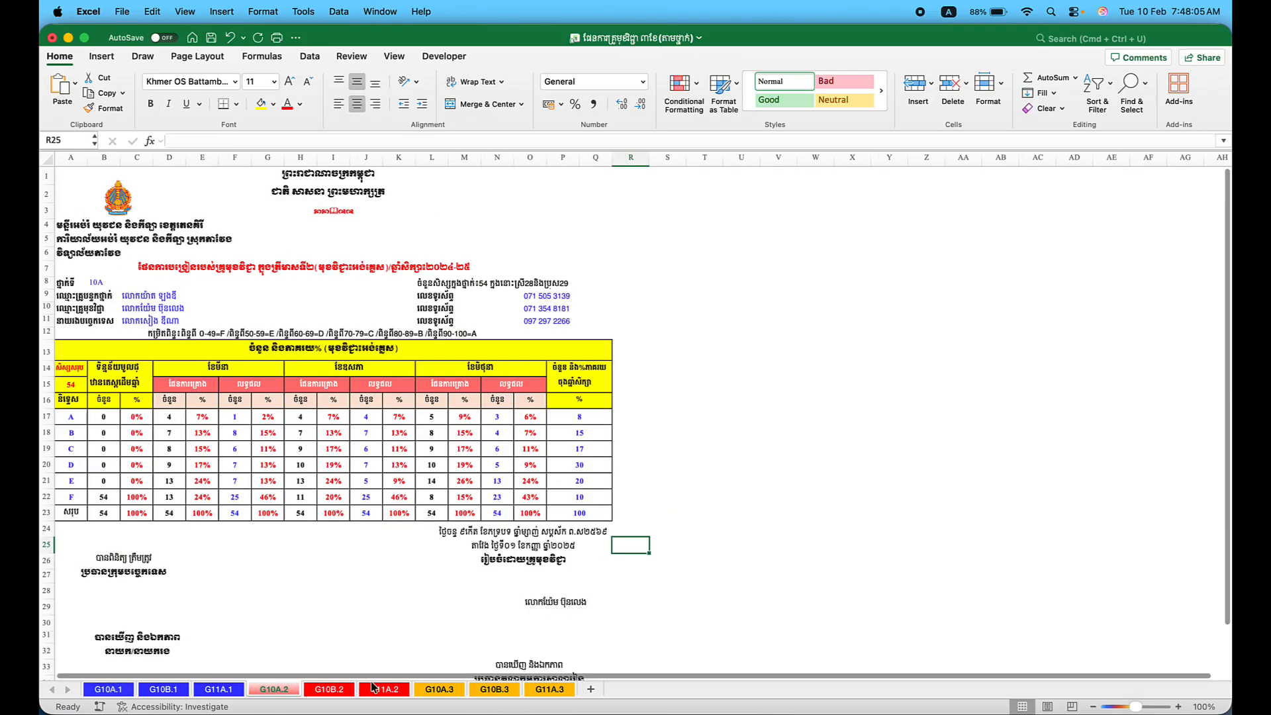
{"action": "left_click", "coordinate": [435, 690]}
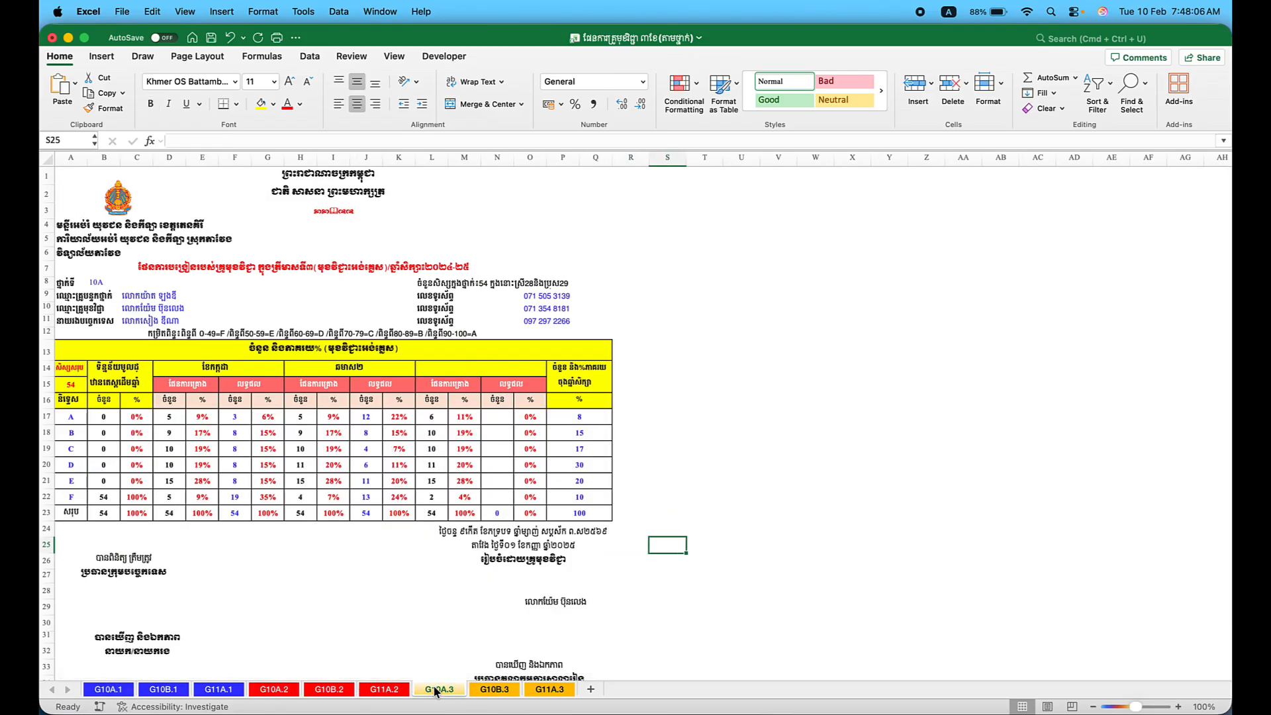
{"action": "left_click", "coordinate": [108, 690]}
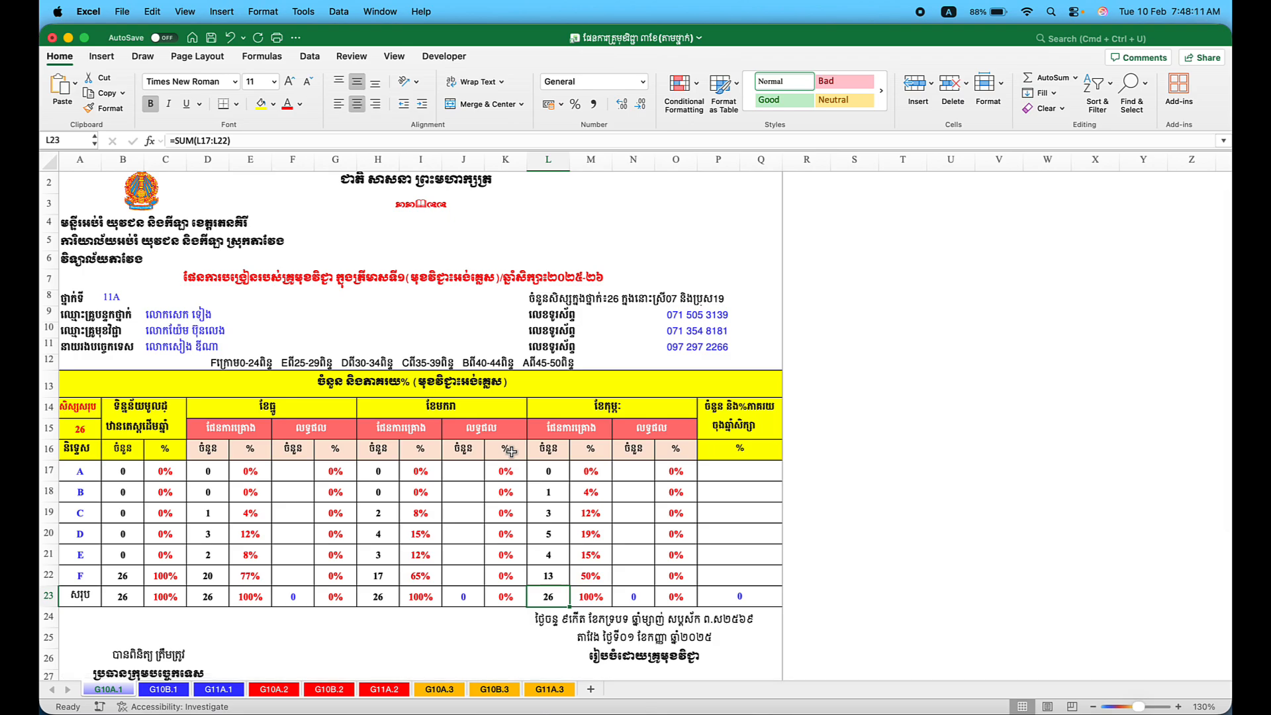
{"action": "left_click", "coordinate": [304, 475]}
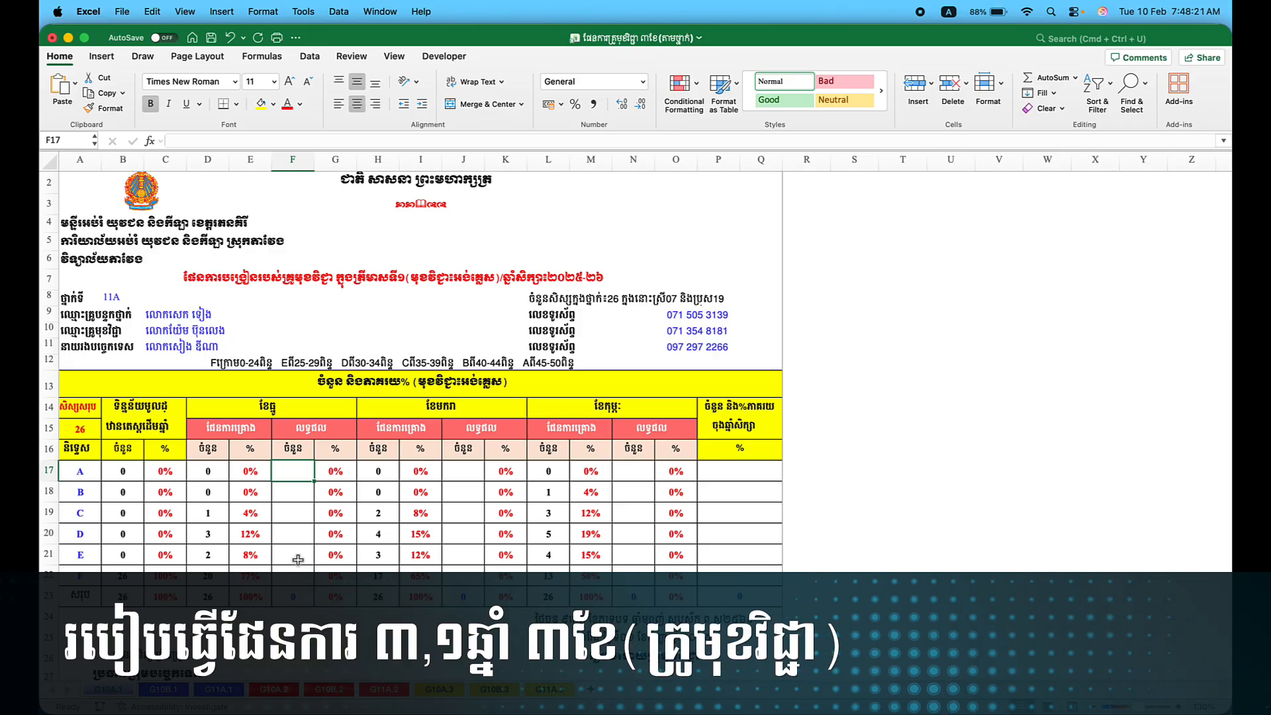
{"action": "key", "text": "ctrl+Up"}
{"action": "left_click", "coordinate": [773, 540]}
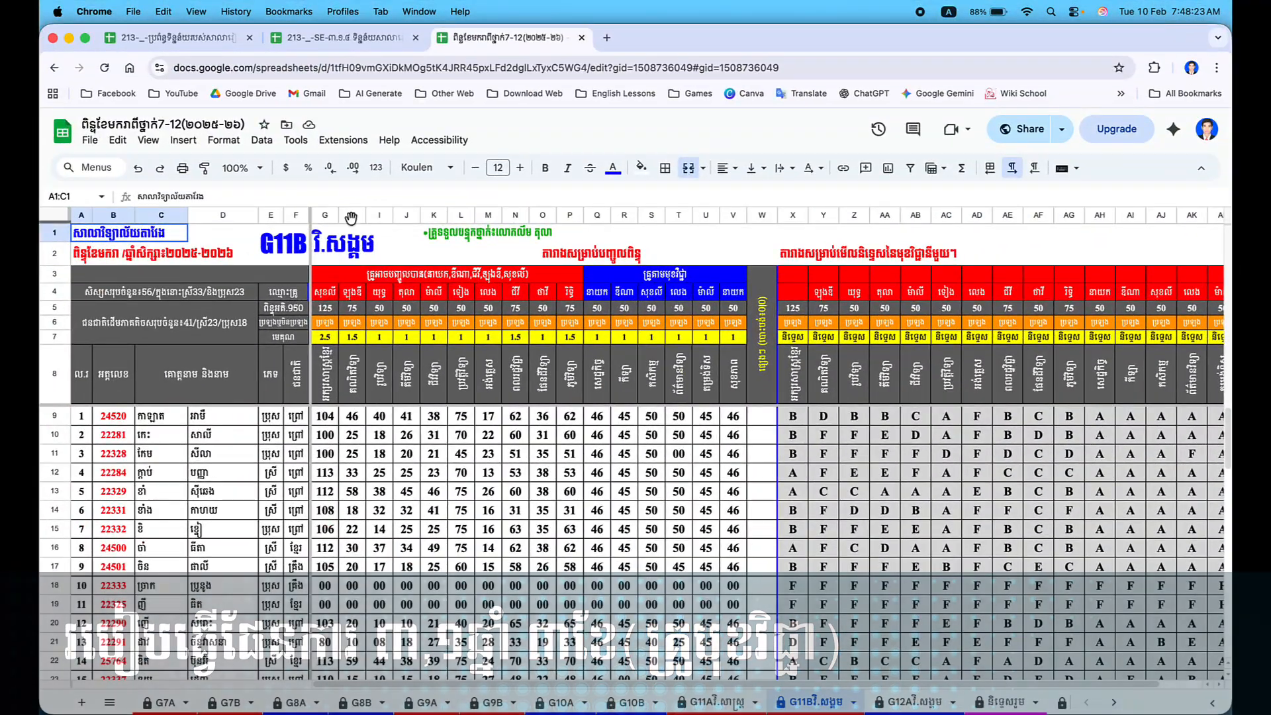
Open the grade summary sheet and select row 60 holding the A–F grade counts.
{"action": "key", "text": "Down"}
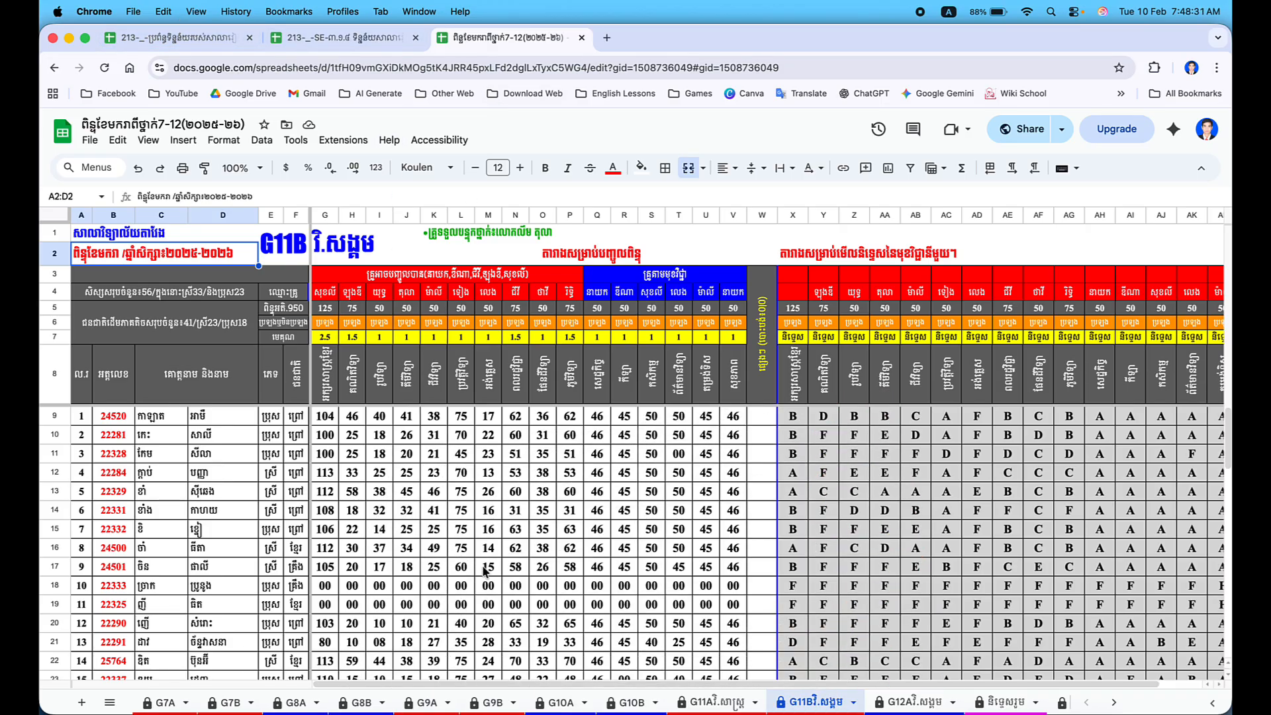
{"action": "left_click", "coordinate": [984, 698]}
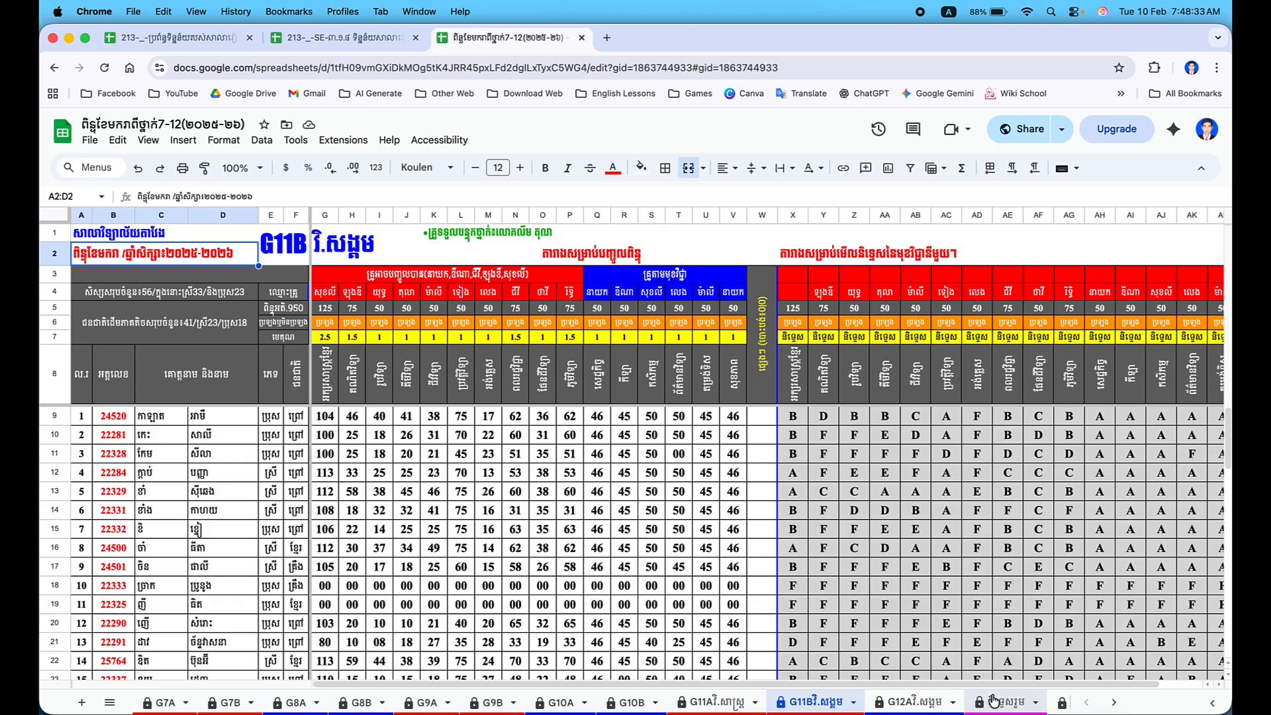
{"action": "scroll", "coordinate": [408, 379], "scroll_direction": "down", "scroll_amount": 10}
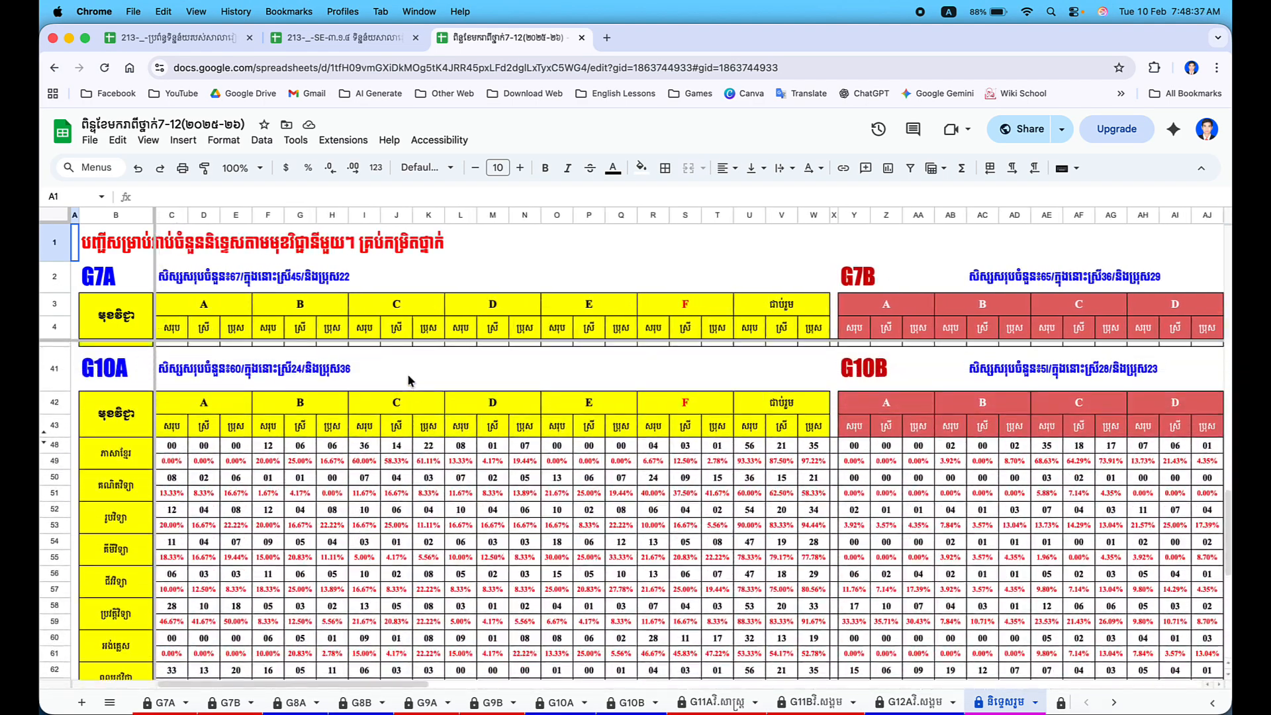
{"action": "scroll", "coordinate": [407, 374], "scroll_direction": "down", "scroll_amount": 2}
{"action": "scroll", "coordinate": [407, 373], "scroll_direction": "right", "scroll_amount": 15}
{"action": "scroll", "coordinate": [409, 380], "scroll_direction": "up", "scroll_amount": 3}
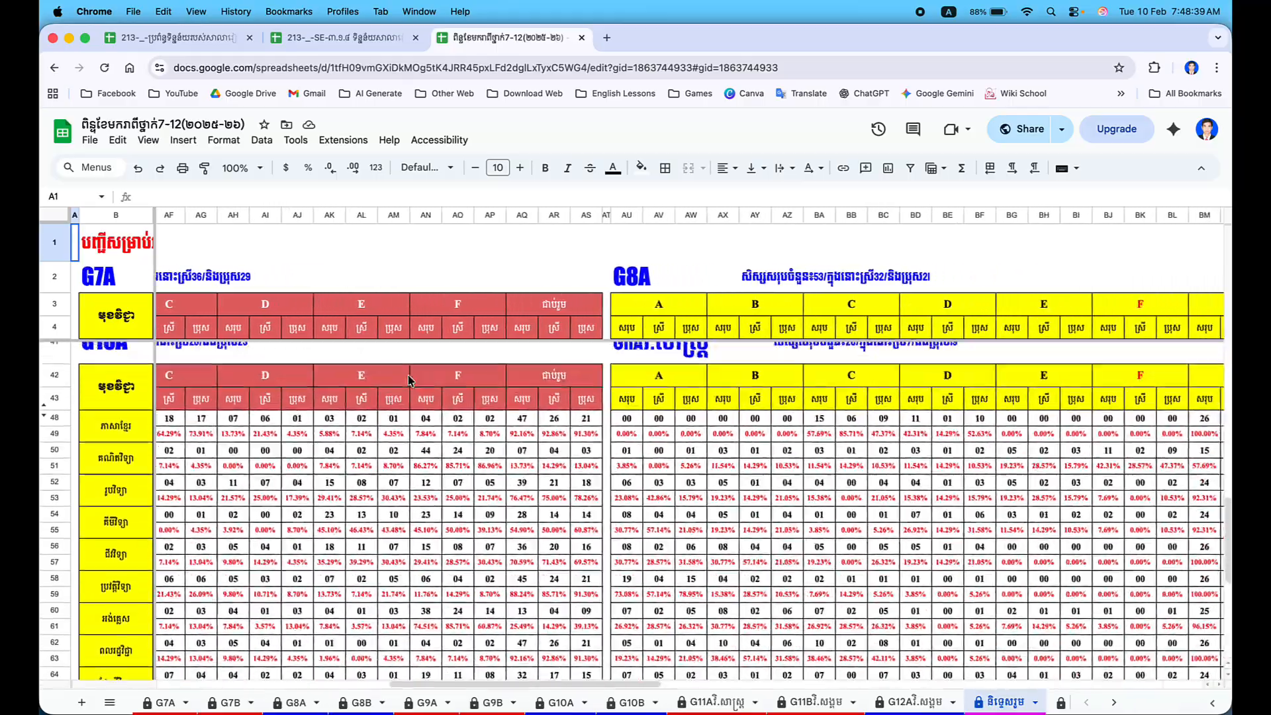
{"action": "scroll", "coordinate": [408, 380], "scroll_direction": "right", "scroll_amount": 10}
{"action": "scroll", "coordinate": [409, 379], "scroll_direction": "down", "scroll_amount": 4}
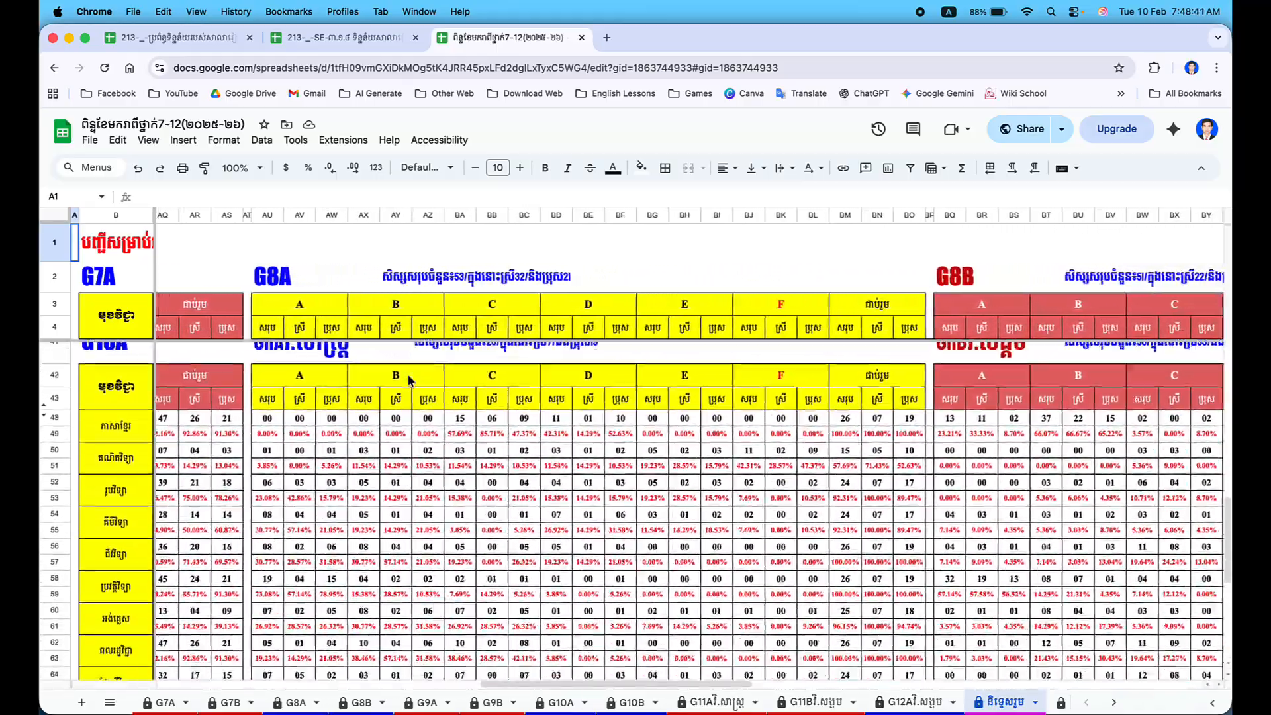
{"action": "scroll", "coordinate": [409, 379], "scroll_direction": "right", "scroll_amount": 2}
{"action": "scroll", "coordinate": [408, 379], "scroll_direction": "down", "scroll_amount": 2}
{"action": "scroll", "coordinate": [409, 380], "scroll_direction": "left", "scroll_amount": 1}
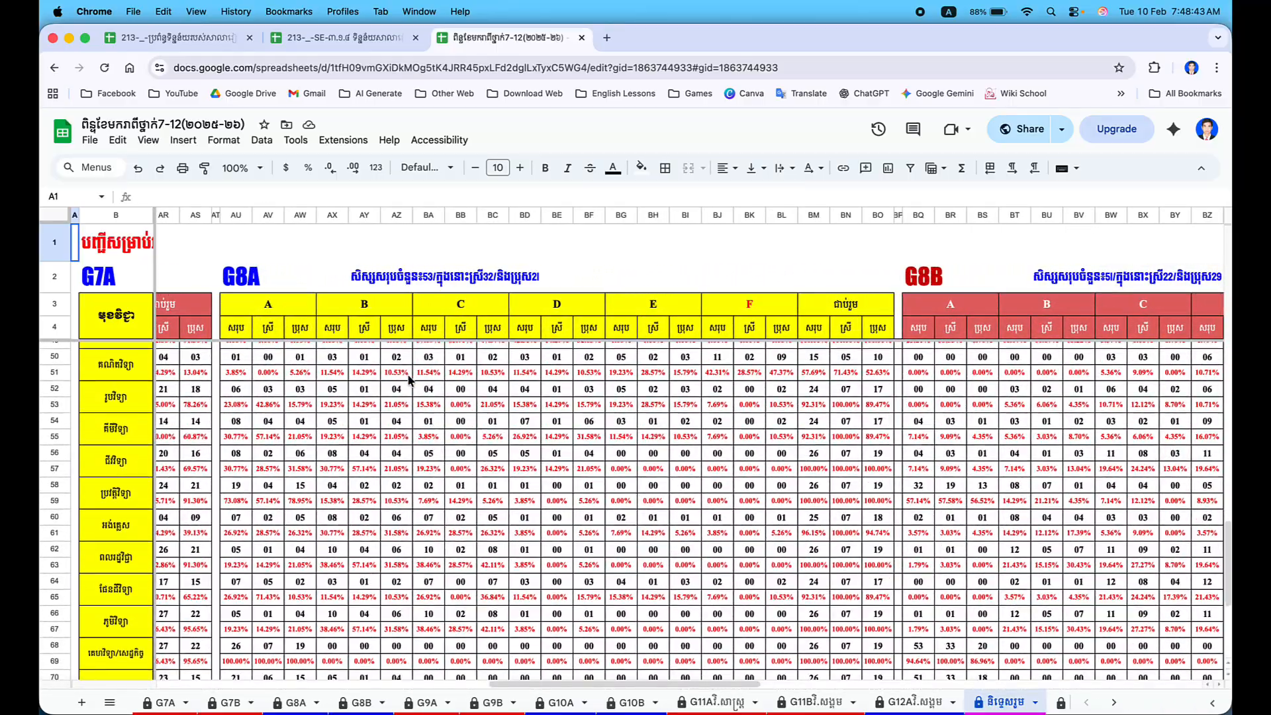
{"action": "scroll", "coordinate": [408, 379], "scroll_direction": "down", "scroll_amount": 5}
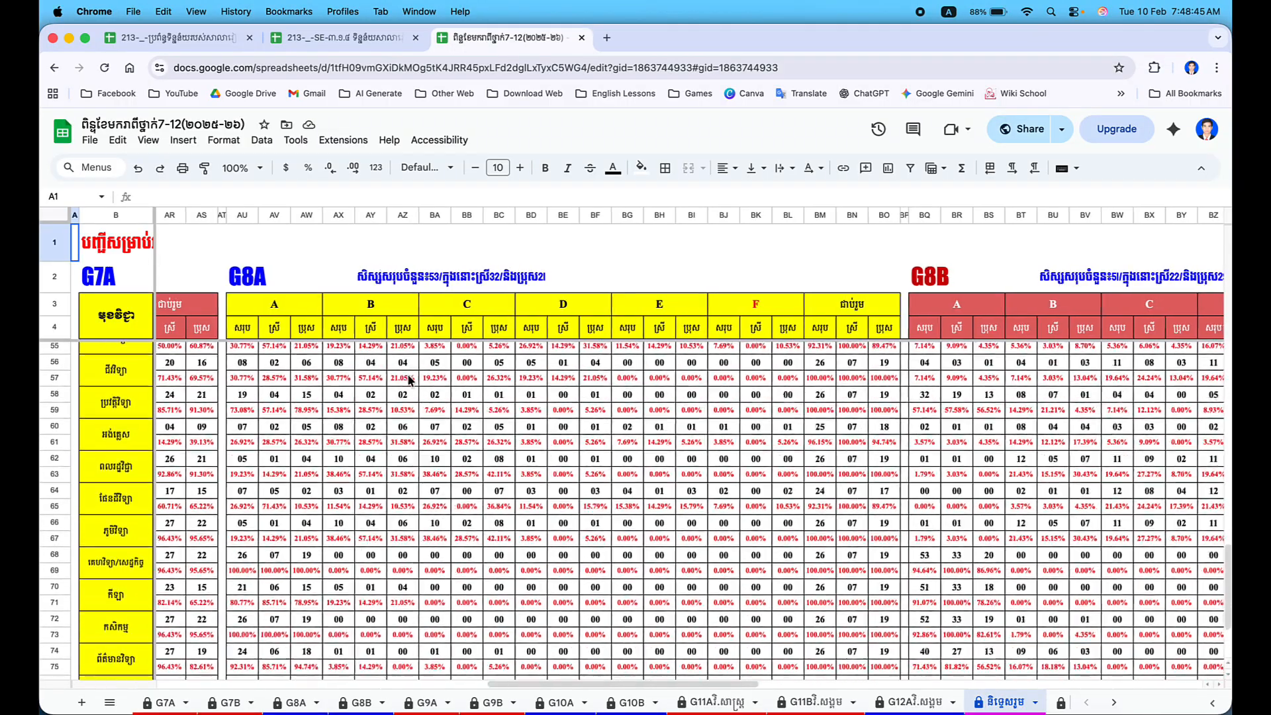
{"action": "scroll", "coordinate": [408, 379], "scroll_direction": "up", "scroll_amount": 5}
{"action": "scroll", "coordinate": [408, 379], "scroll_direction": "right", "scroll_amount": 1}
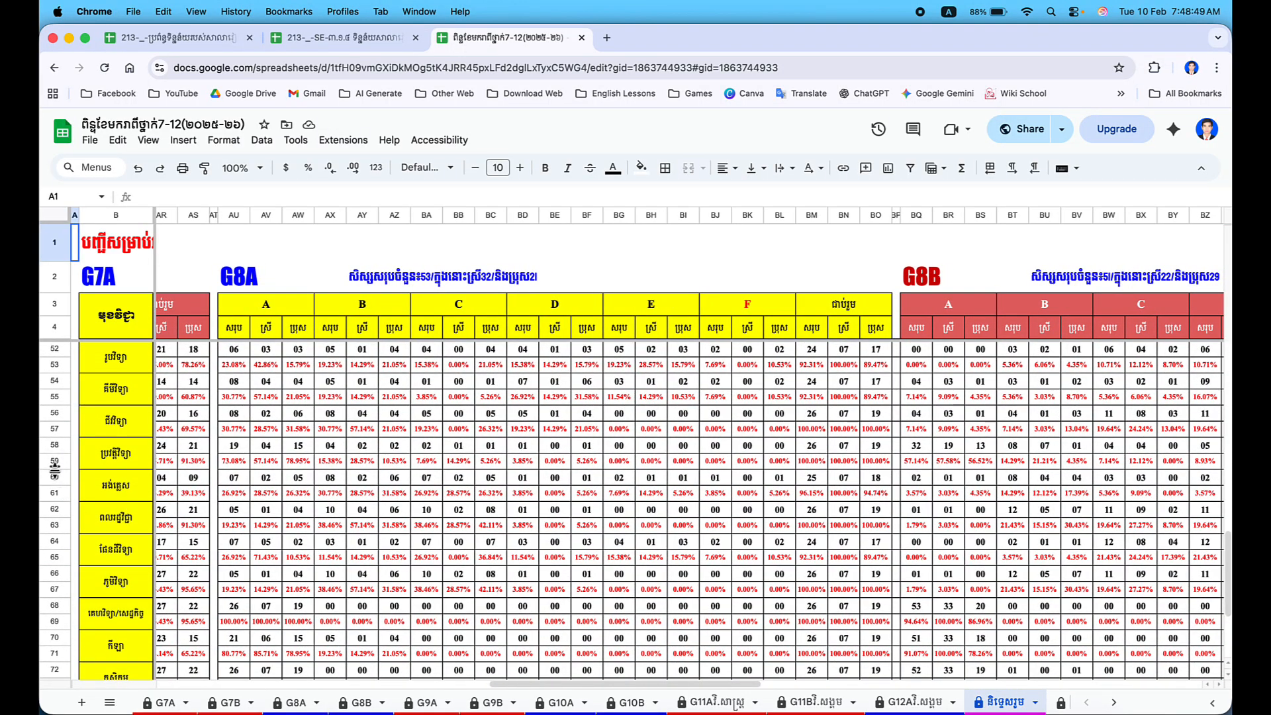
{"action": "left_click", "coordinate": [49, 478]}
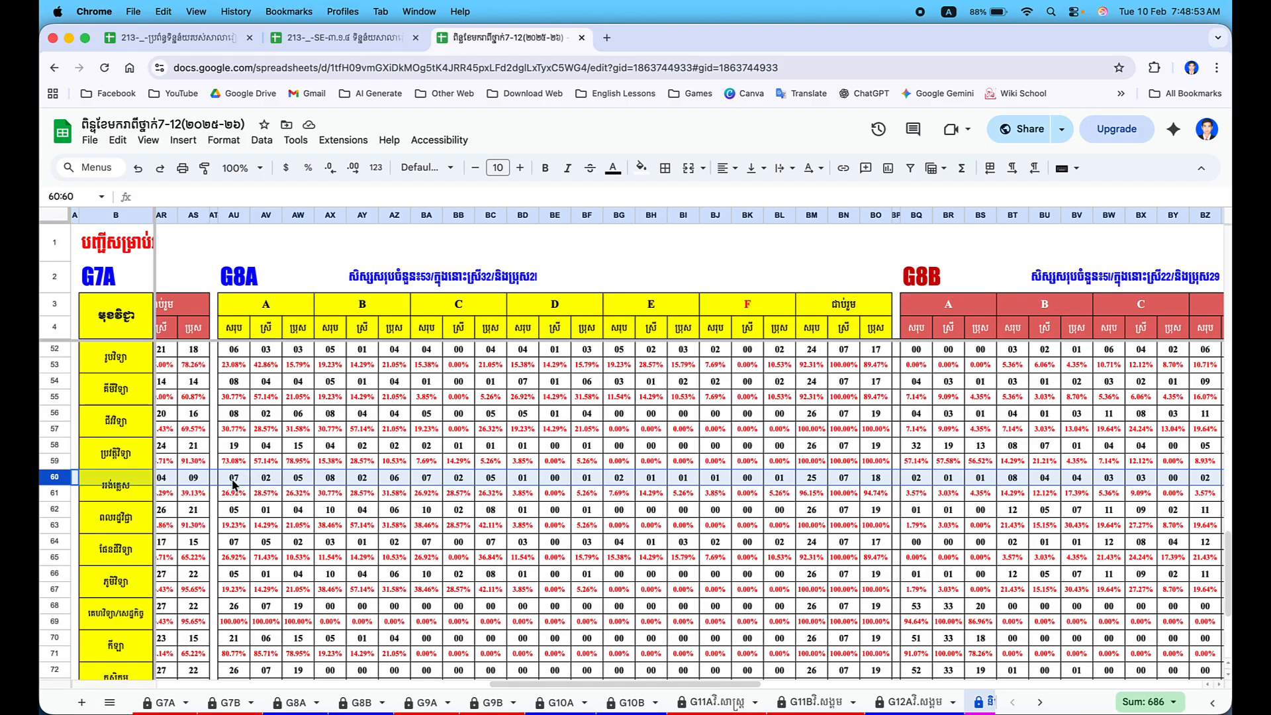
Enter 7 as the January grade A result in J17.
{"action": "key", "text": "ctrl+Up"}
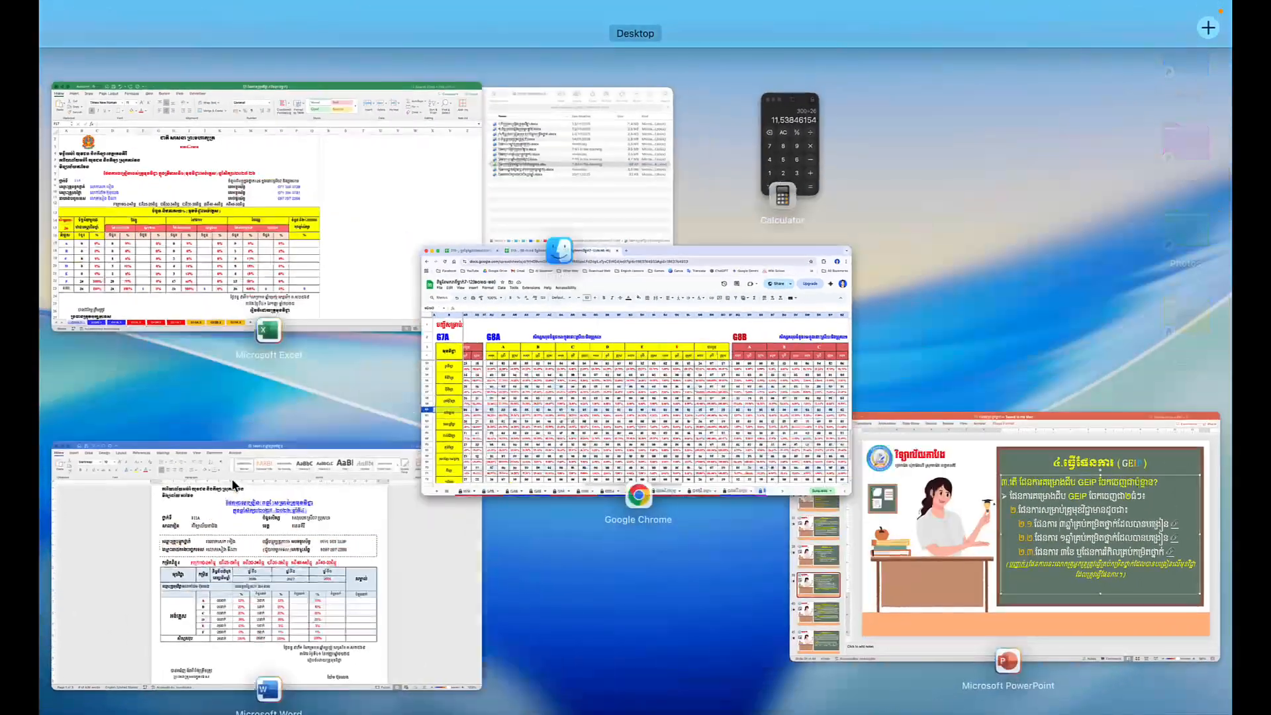
{"action": "left_click", "coordinate": [257, 194]}
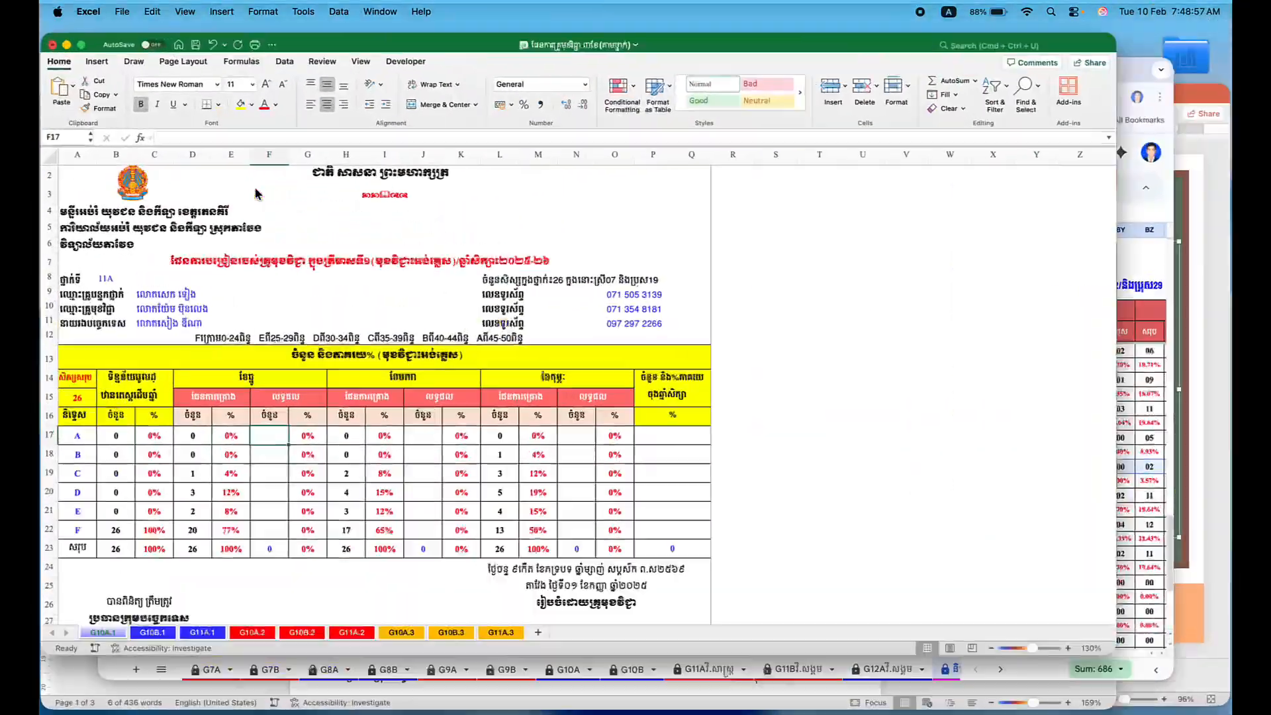
{"action": "left_click", "coordinate": [472, 471]}
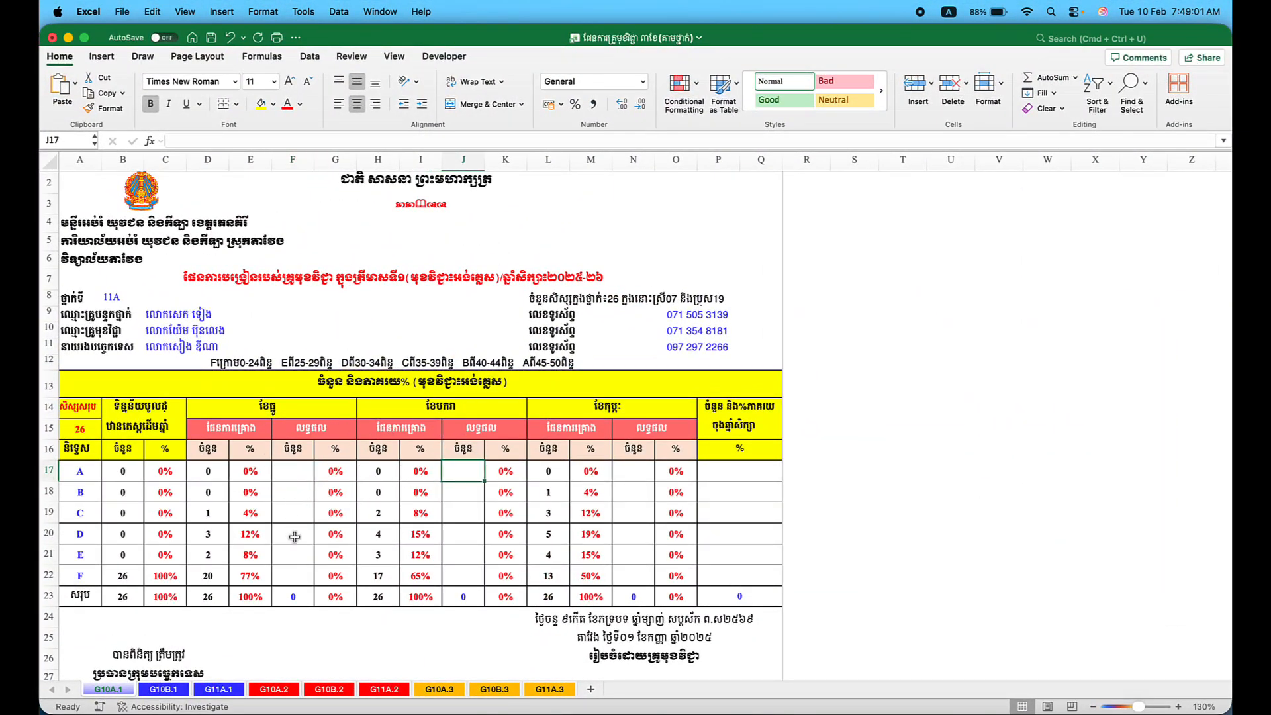
{"action": "type", "text": "7"}
{"action": "key", "text": "Return"}
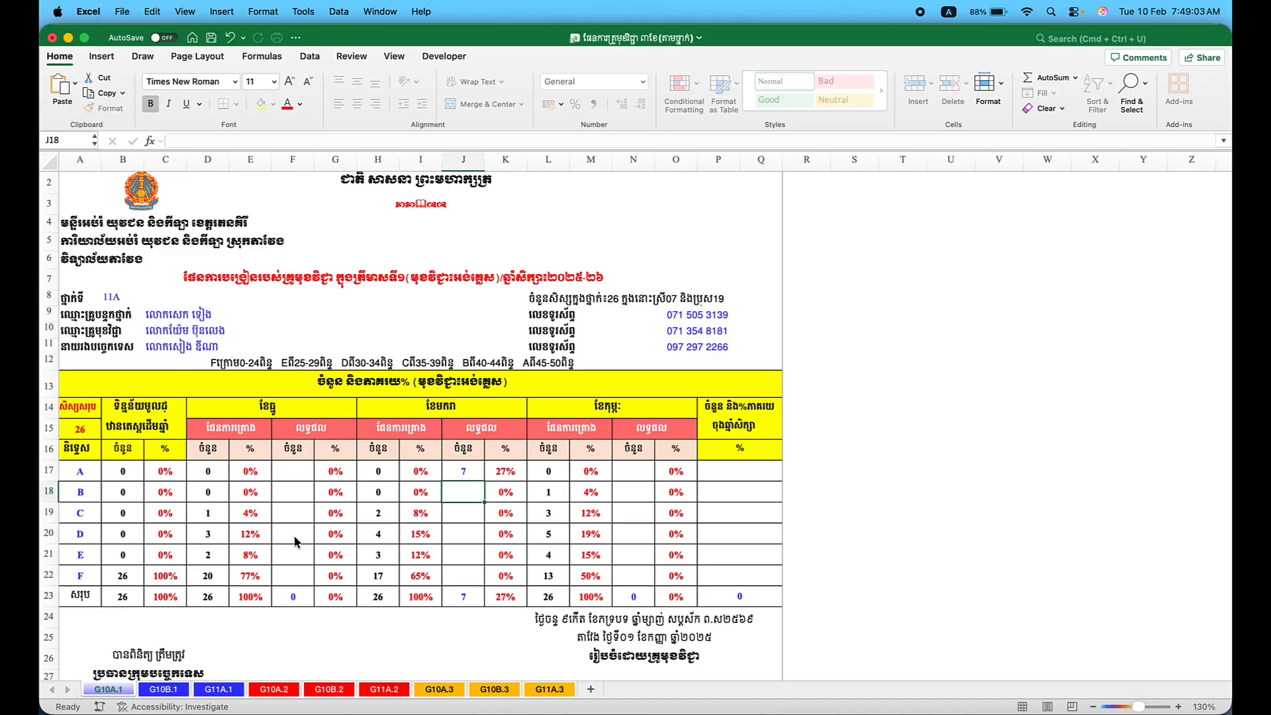
Check grade B in the online grade book, then enter 8 and 7 for grades B and C.
{"action": "key", "text": "ctrl+Up"}
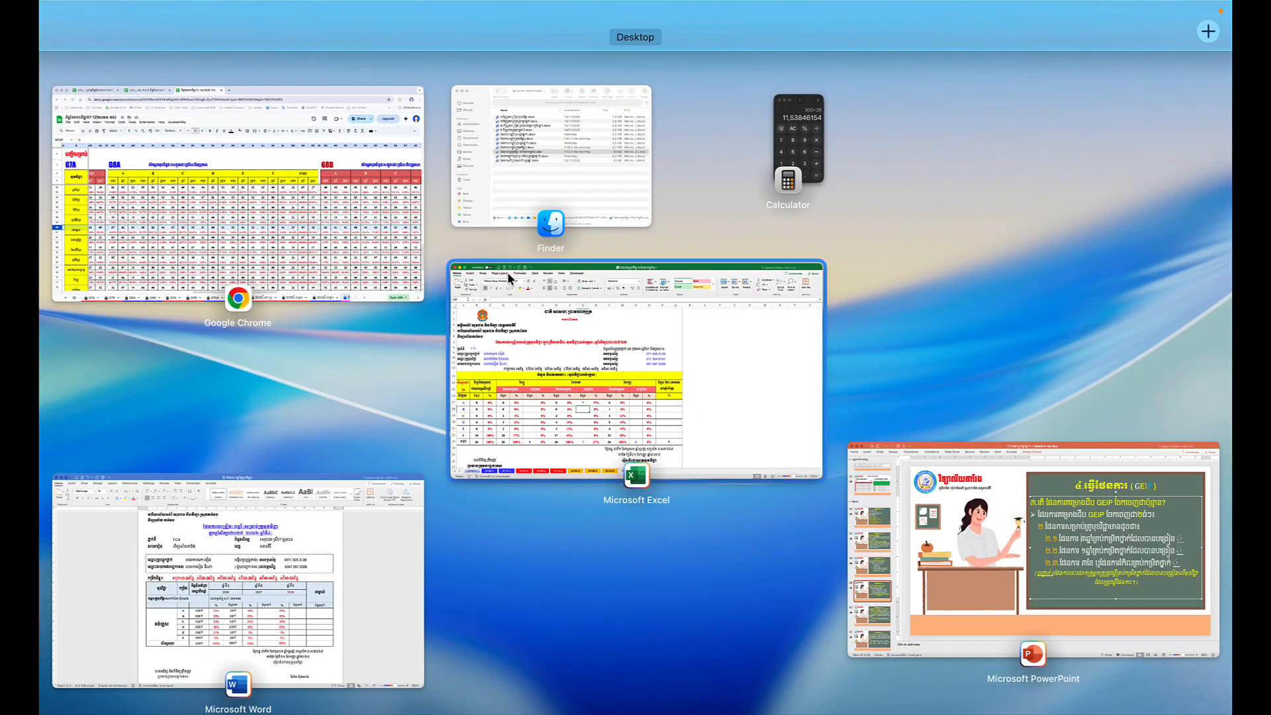
{"action": "left_click", "coordinate": [340, 238]}
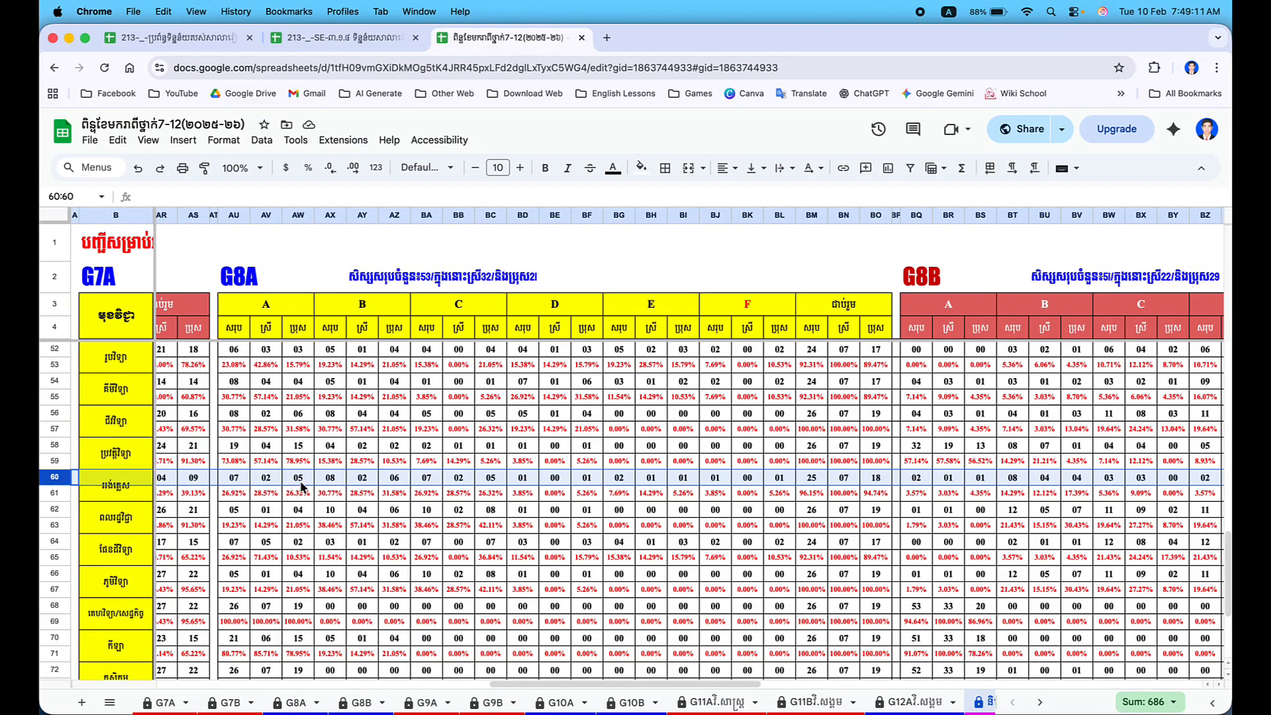
{"action": "left_click", "coordinate": [323, 479]}
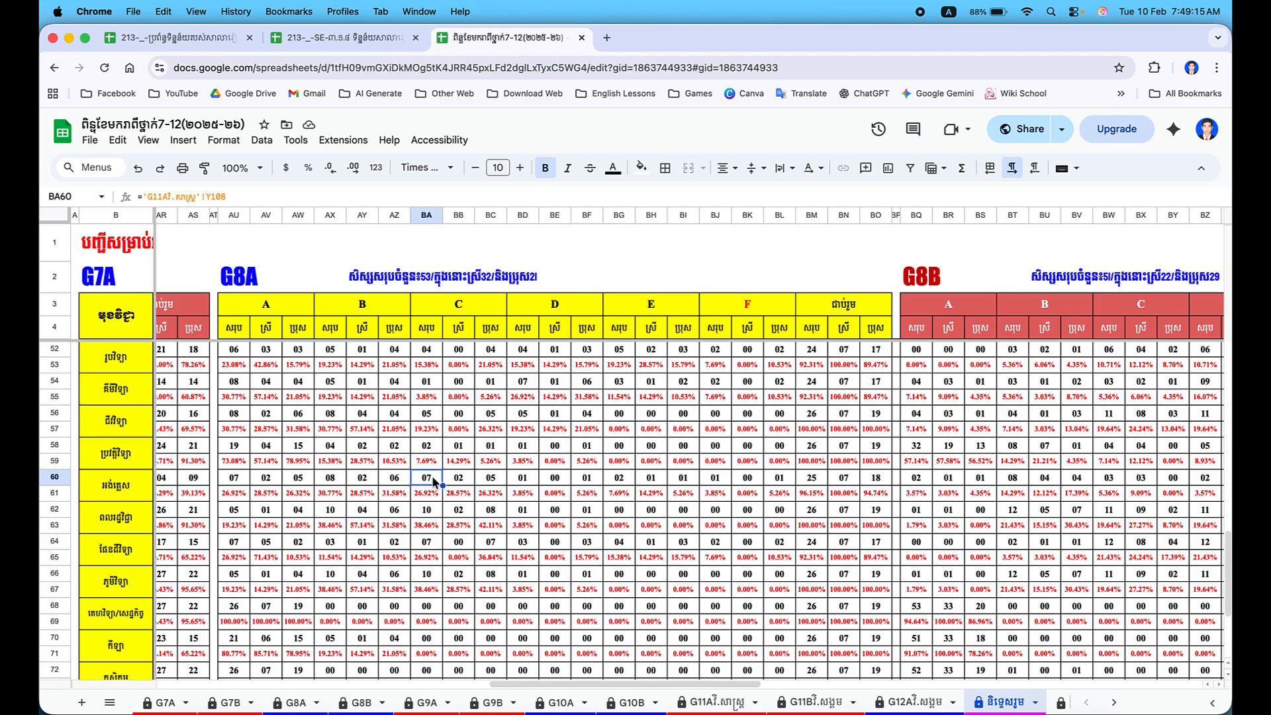
{"action": "key", "text": "ctrl+Up"}
{"action": "left_click", "coordinate": [326, 184]}
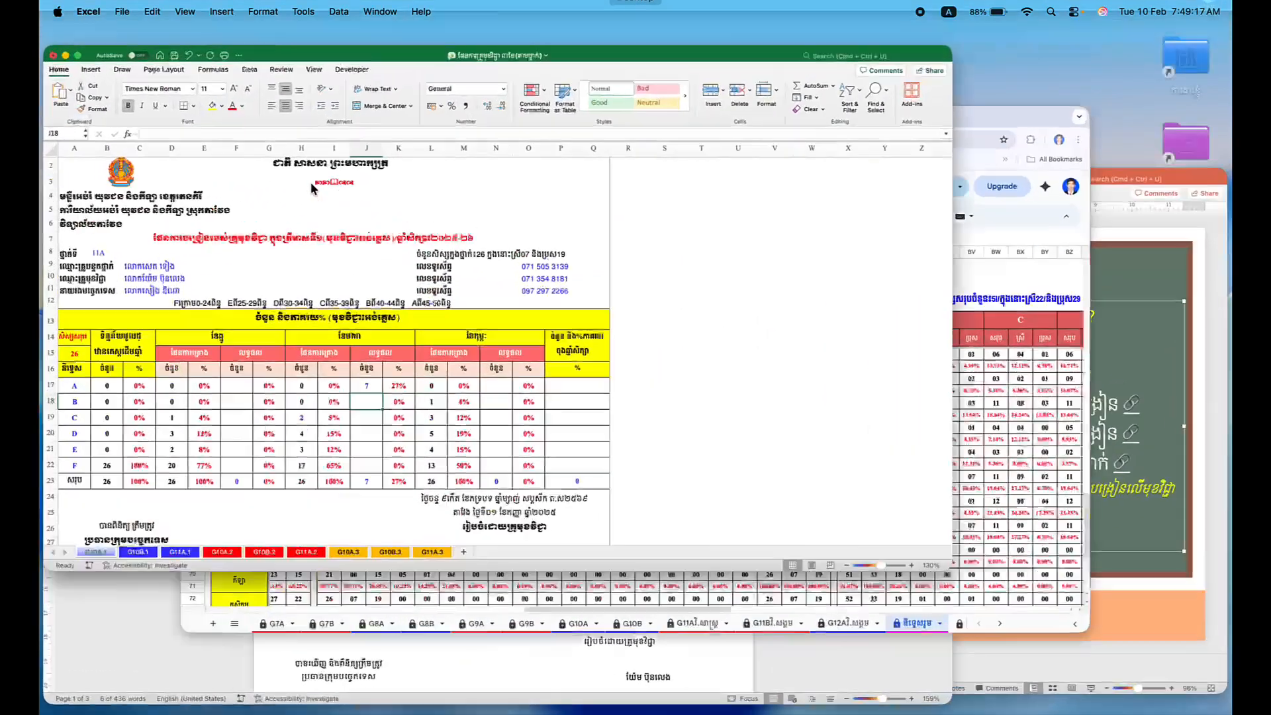
{"action": "type", "text": "8"}
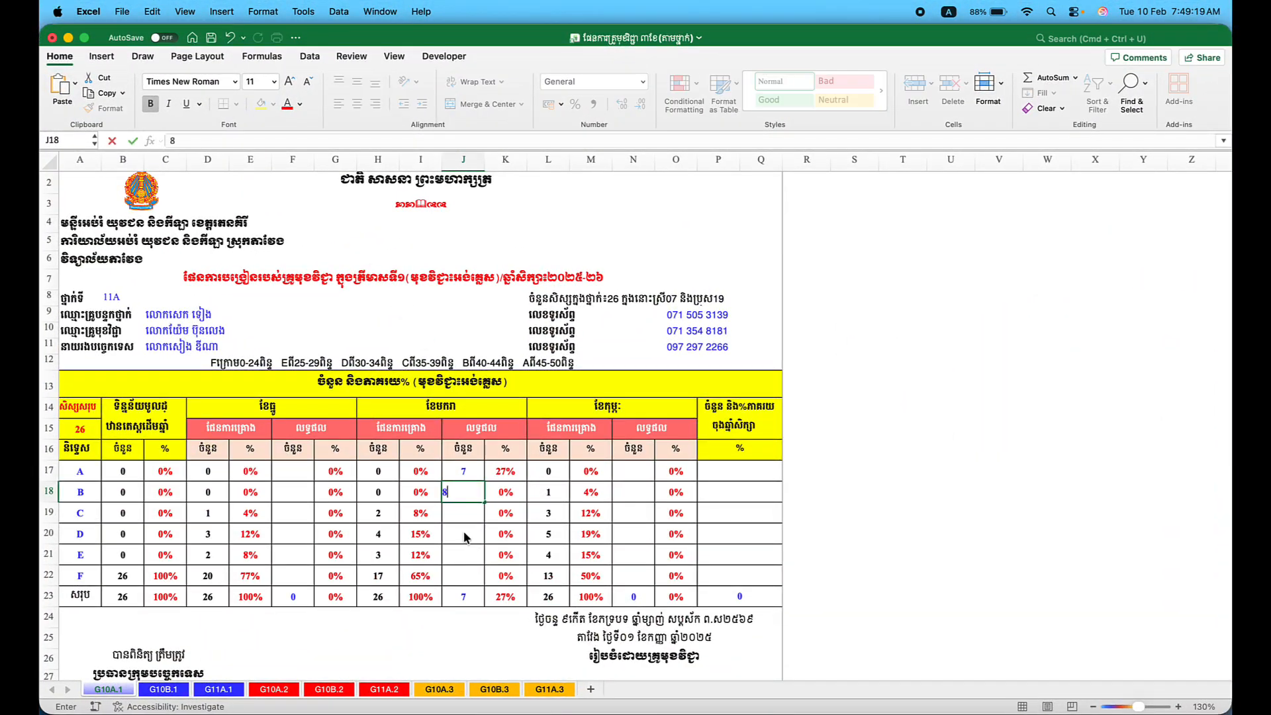
{"action": "key", "text": "Return"}
{"action": "type", "text": "7"}
{"action": "key", "text": "Return"}
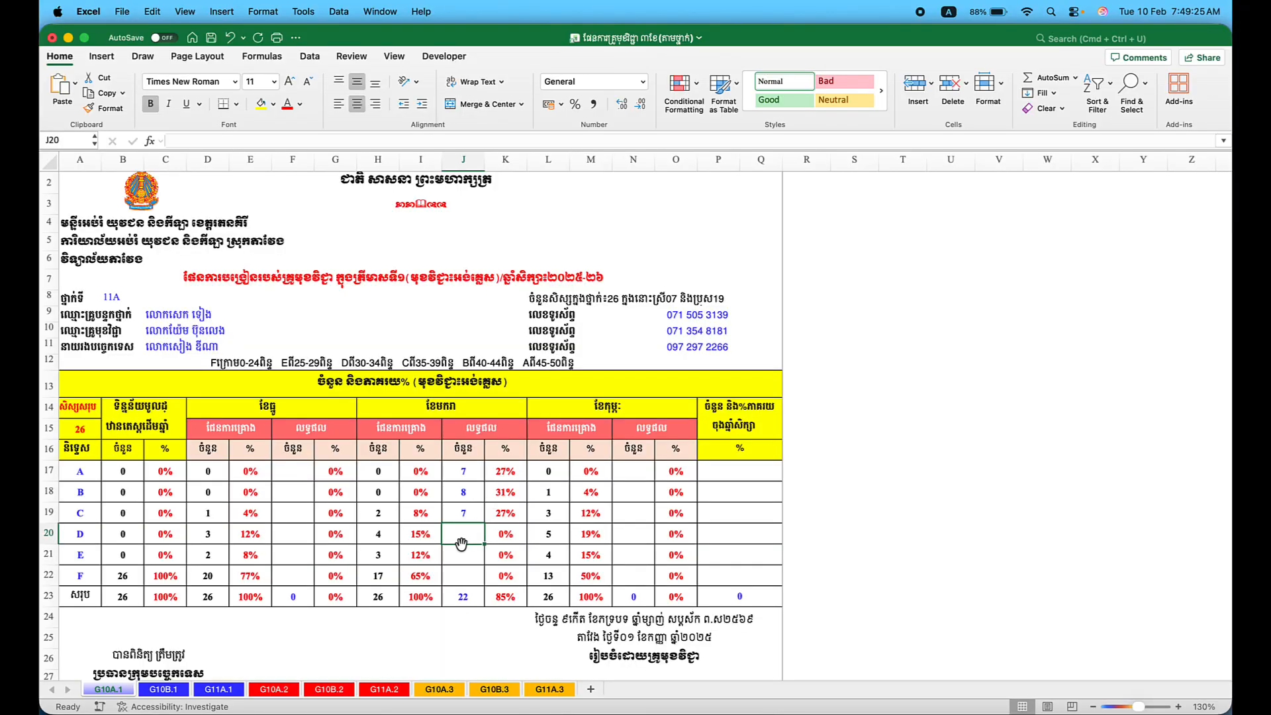
Check grades D and E in the grade book, then enter 1, 2 and 1 for grades D–F.
{"action": "key", "text": "ctrl+Up"}
{"action": "left_click", "coordinate": [347, 206]}
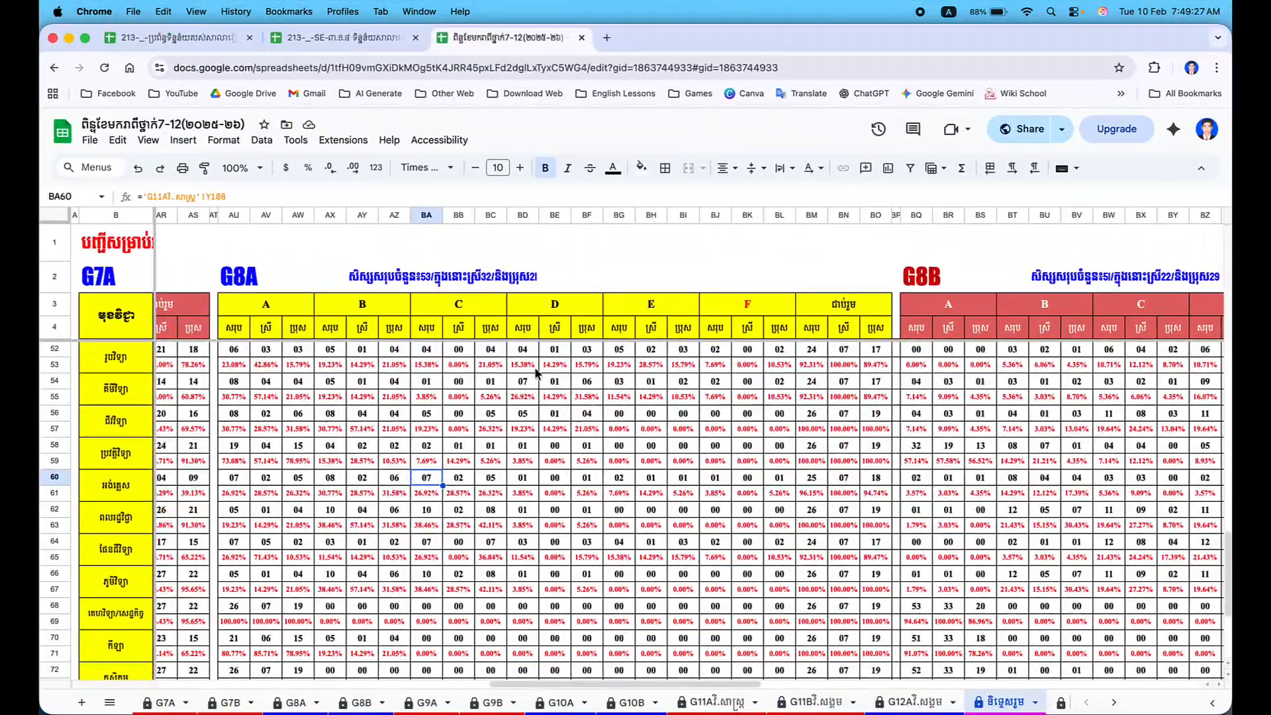
{"action": "left_click", "coordinate": [523, 479]}
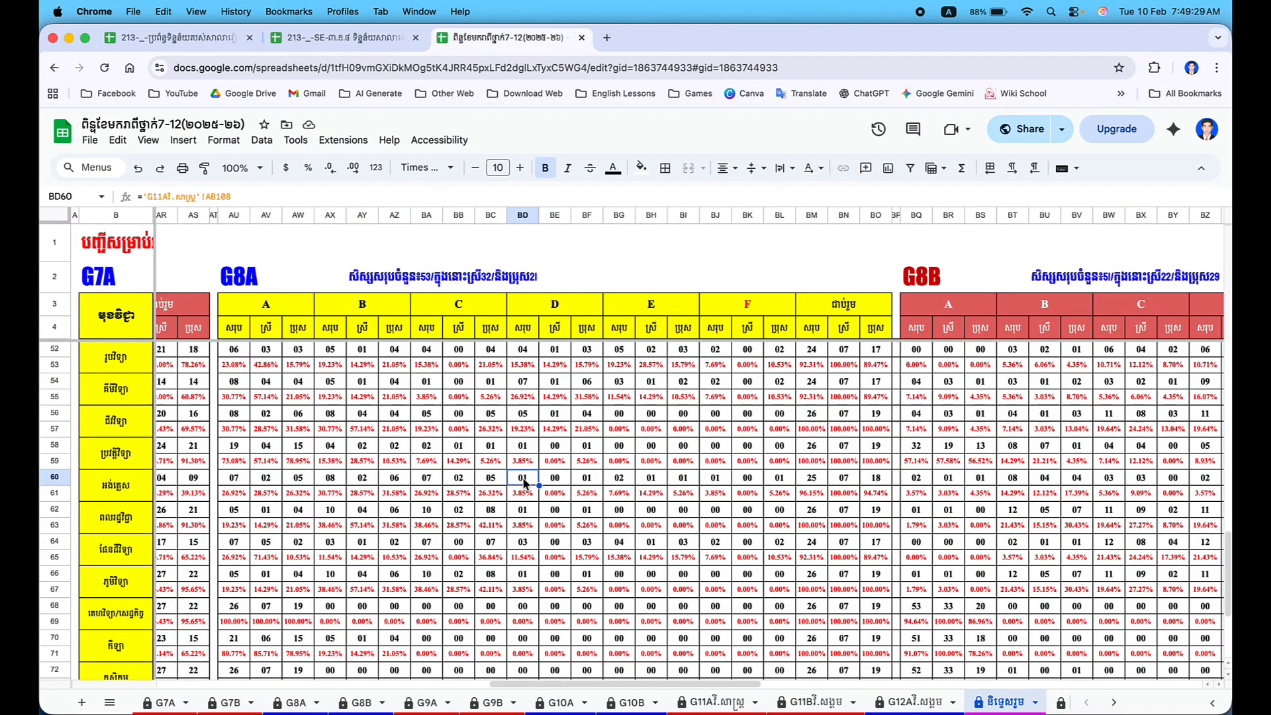
{"action": "left_click", "coordinate": [618, 478]}
{"action": "key", "text": "ctrl+Up"}
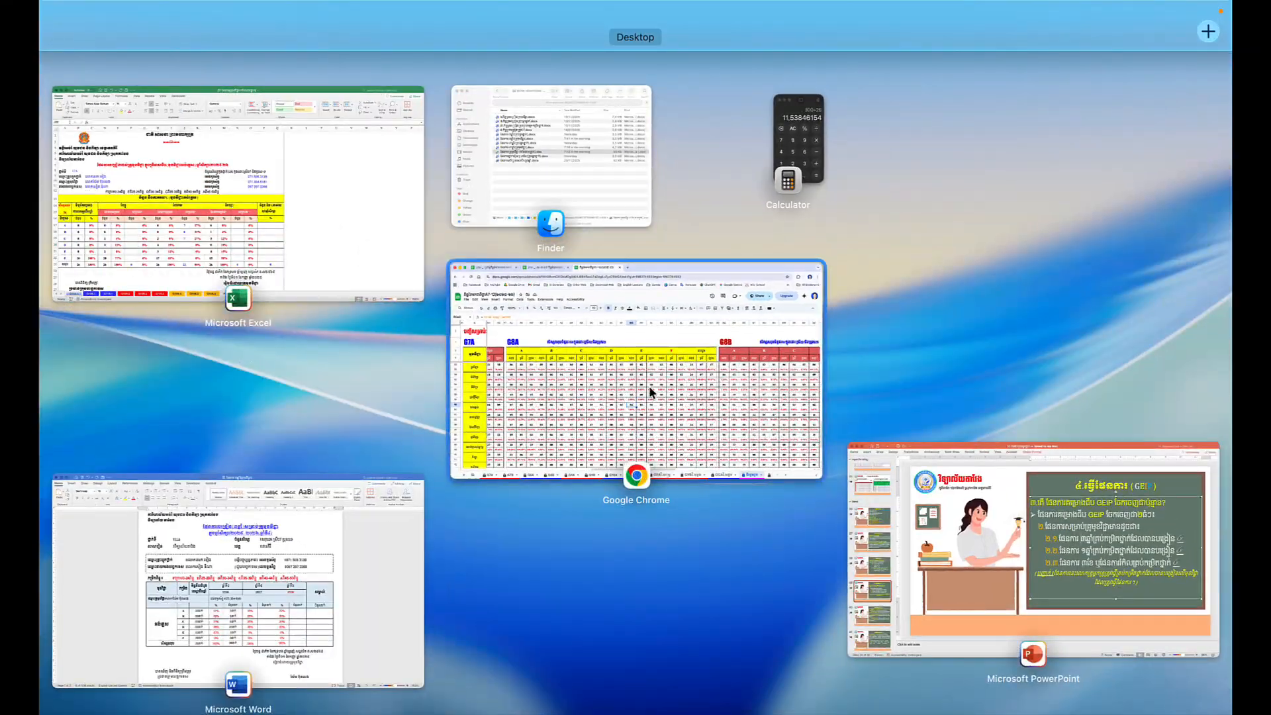
{"action": "left_click", "coordinate": [378, 233]}
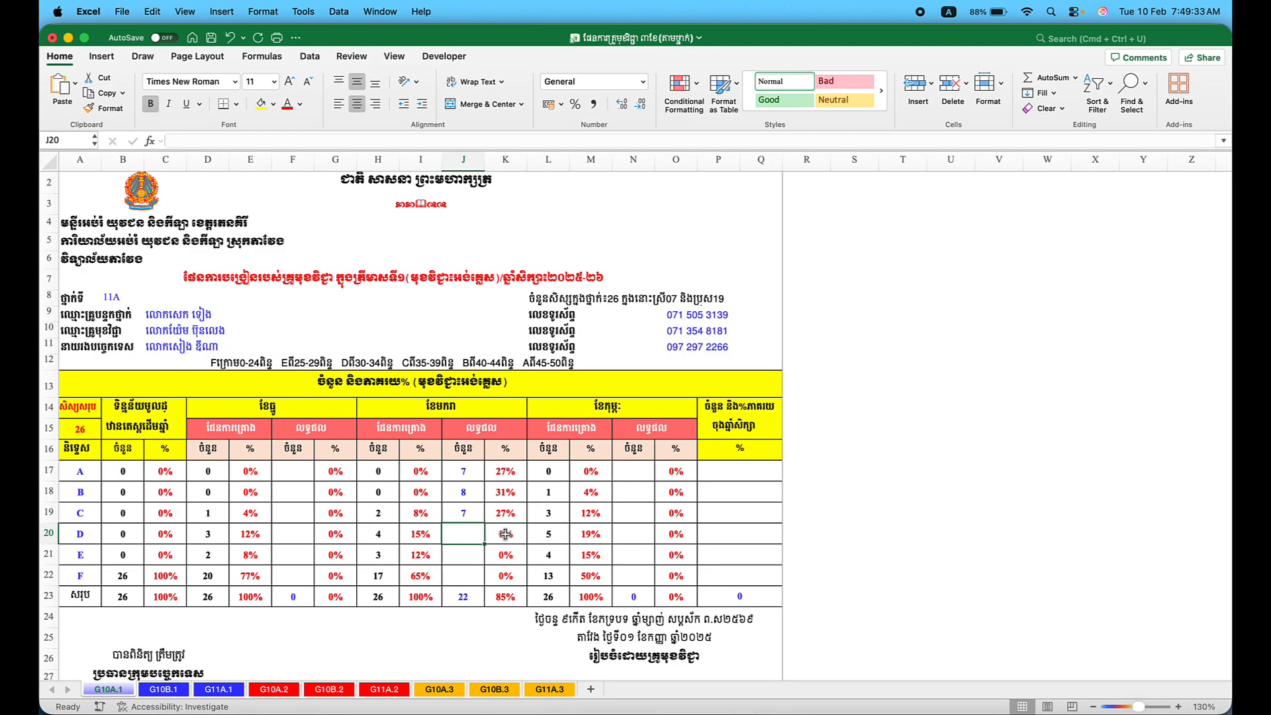
{"action": "type", "text": "1"}
{"action": "key", "text": "Return"}
{"action": "type", "text": "2"}
{"action": "key", "text": "Return"}
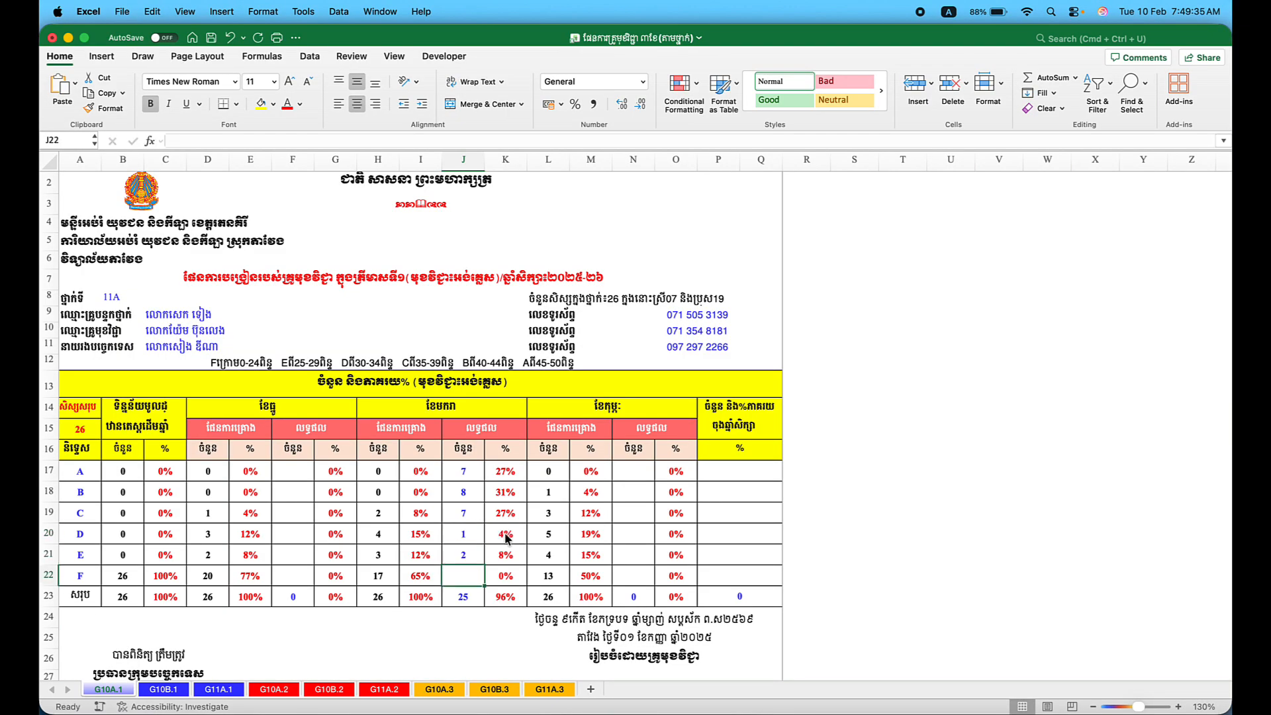
{"action": "type", "text": "1"}
{"action": "key", "text": "Return"}
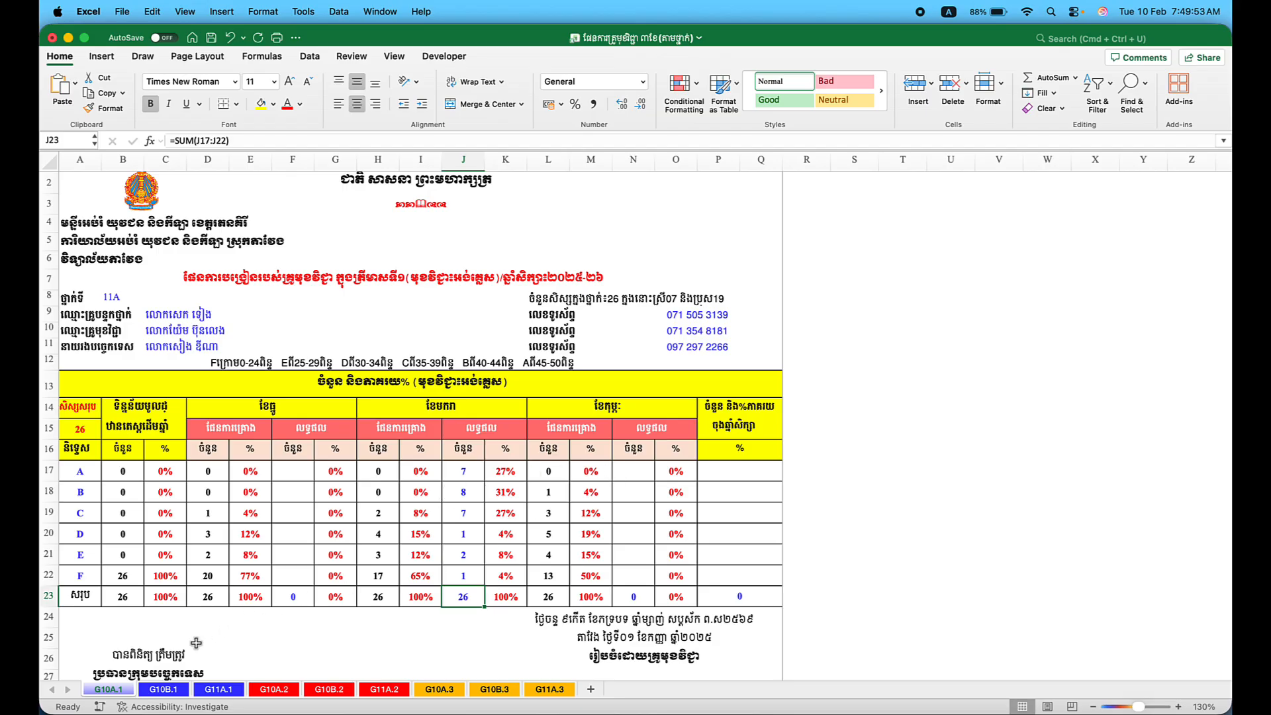
Review the completed grade sheet and its print preview, then cancel without printing.
{"action": "scroll", "coordinate": [357, 485], "scroll_direction": "up", "scroll_amount": 1}
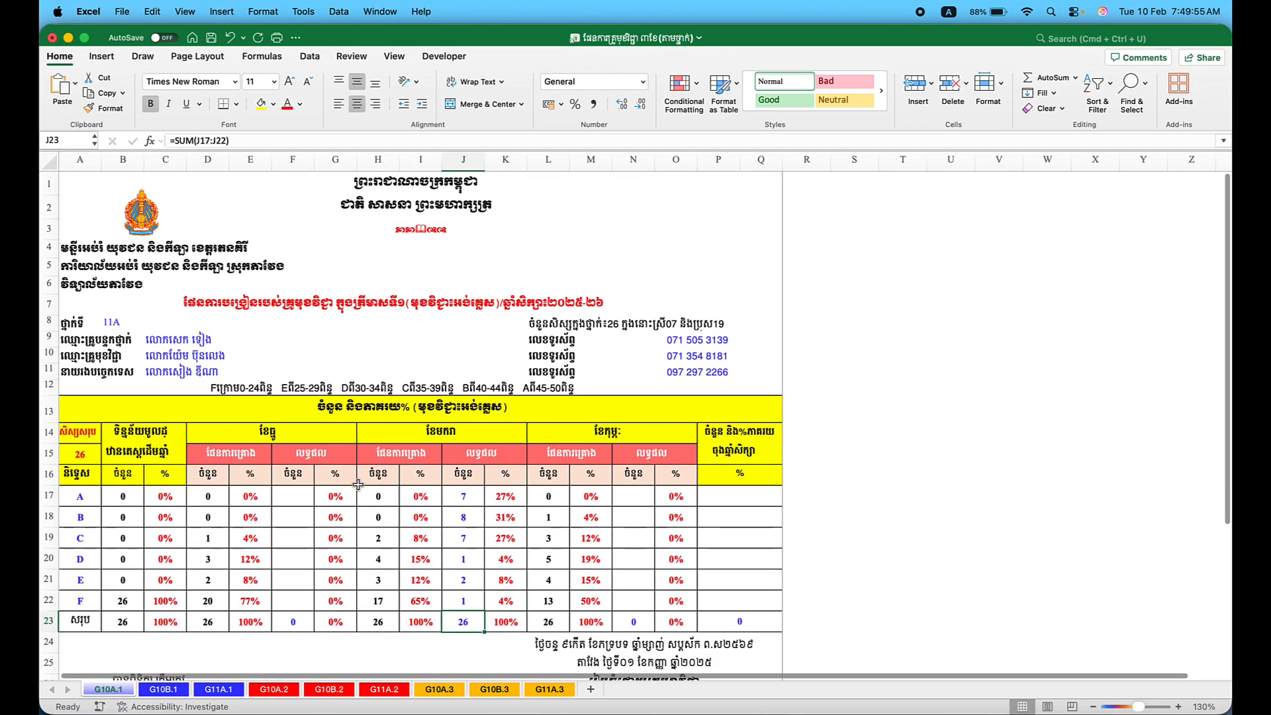
{"action": "scroll", "coordinate": [357, 484], "scroll_direction": "down", "scroll_amount": 7}
{"action": "scroll", "coordinate": [357, 484], "scroll_direction": "down", "scroll_amount": 2}
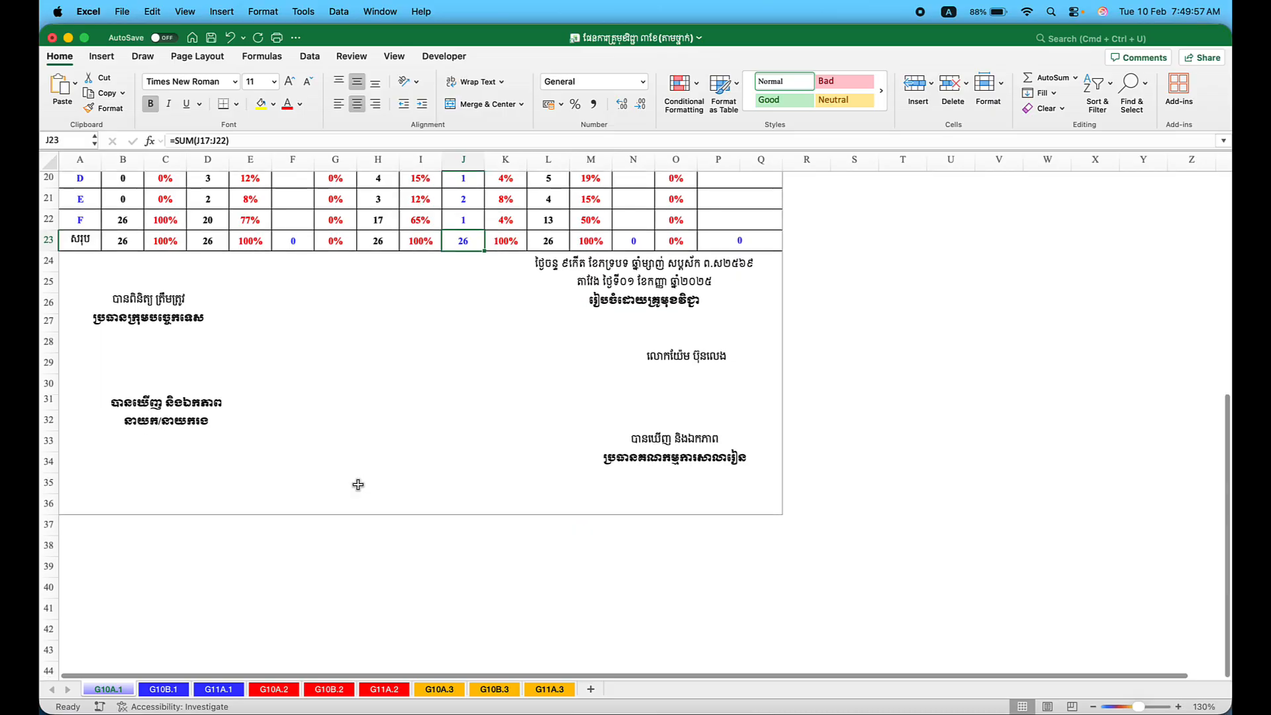
{"action": "scroll", "coordinate": [358, 484], "scroll_direction": "up", "scroll_amount": 10}
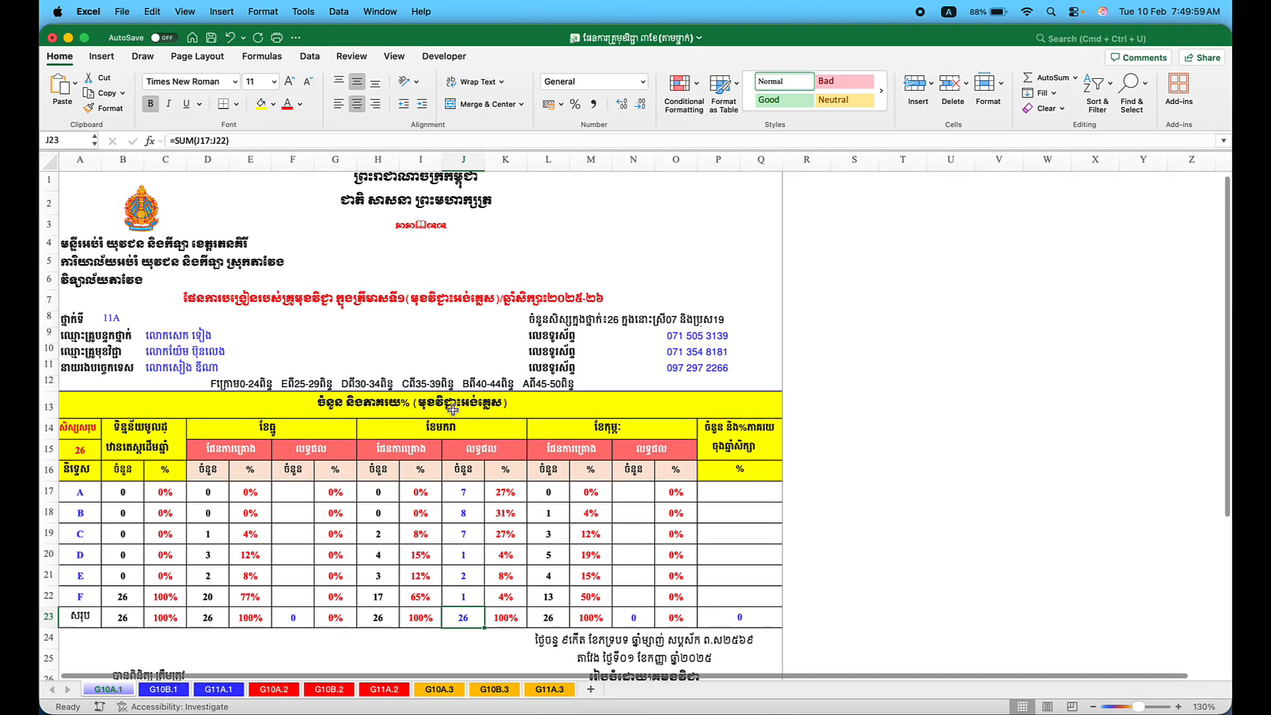
{"action": "left_click", "coordinate": [452, 409]}
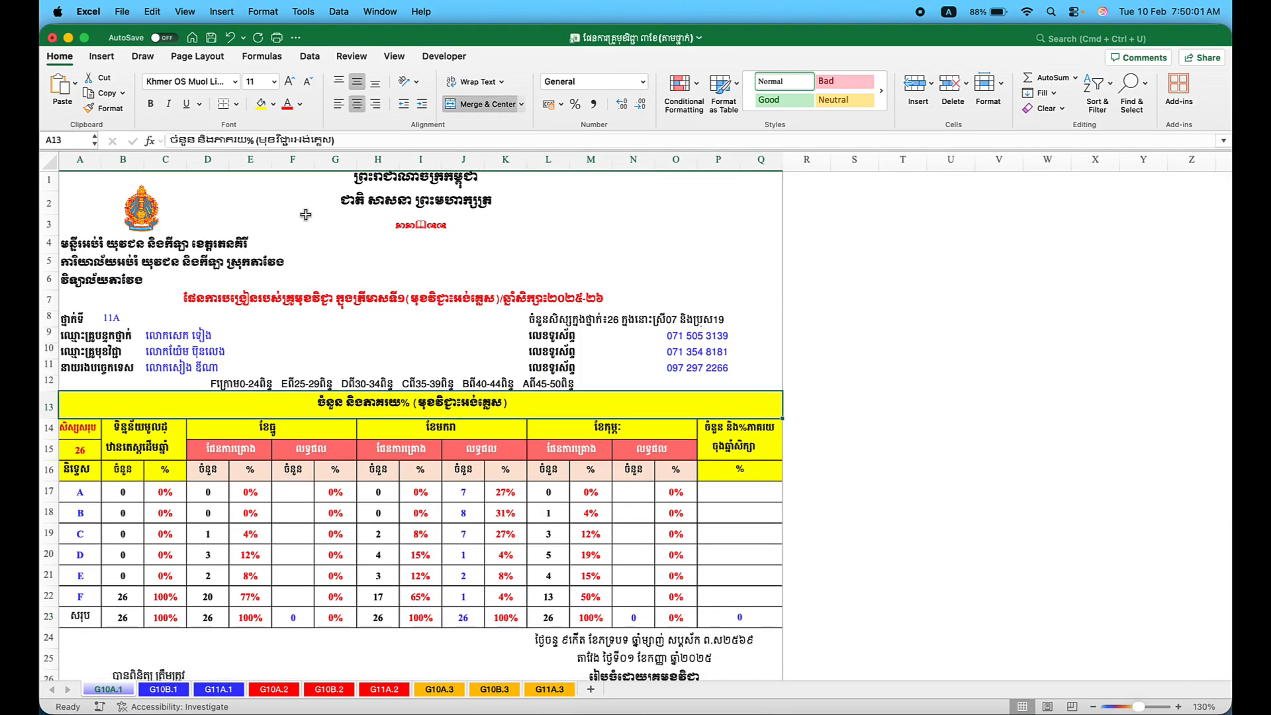
{"action": "left_click", "coordinate": [278, 37]}
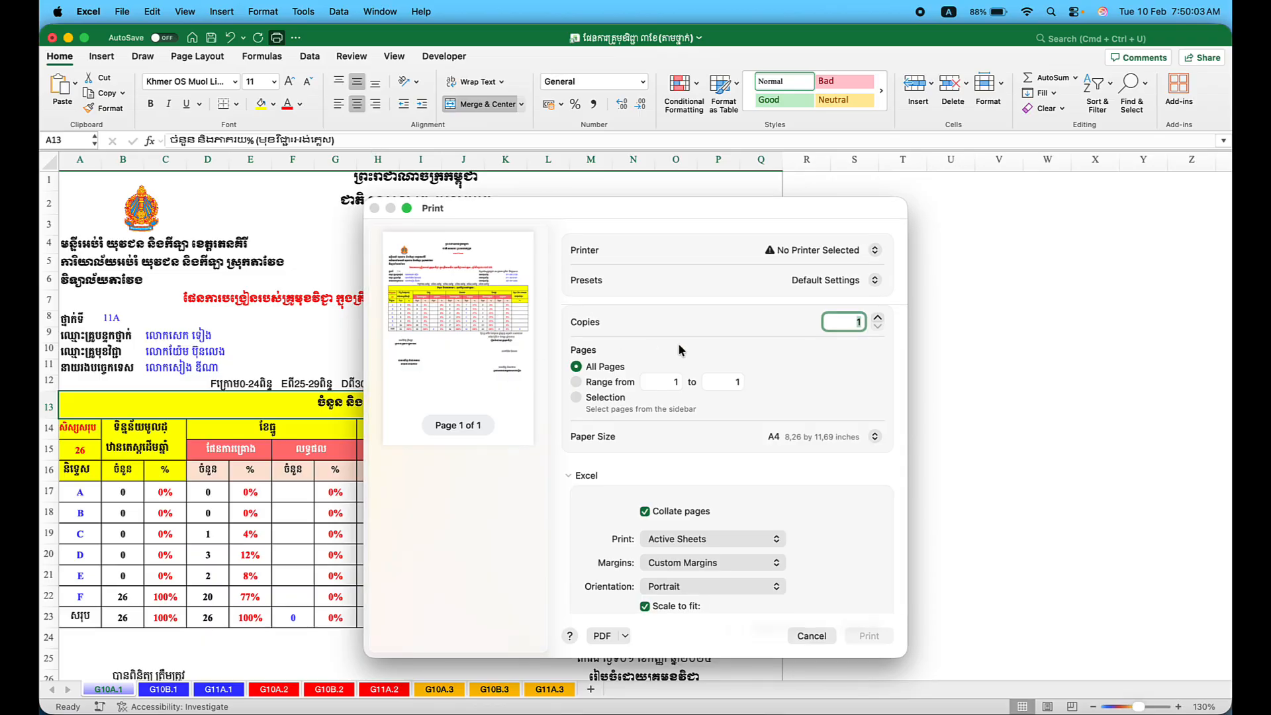
{"action": "left_click", "coordinate": [804, 635]}
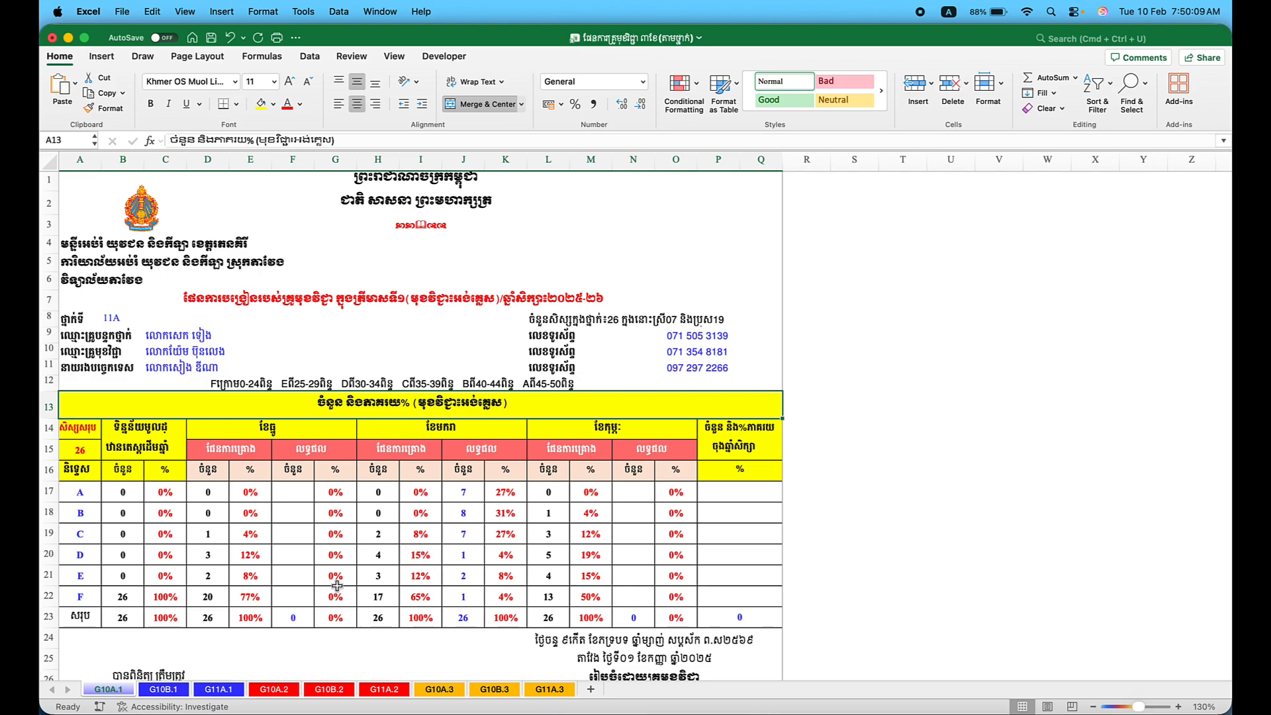
Inspect the E21 percentage formula and empty F19 cell, then switch to PowerPoint on slide 39.
{"action": "left_click", "coordinate": [269, 570]}
{"action": "left_click", "coordinate": [288, 532]}
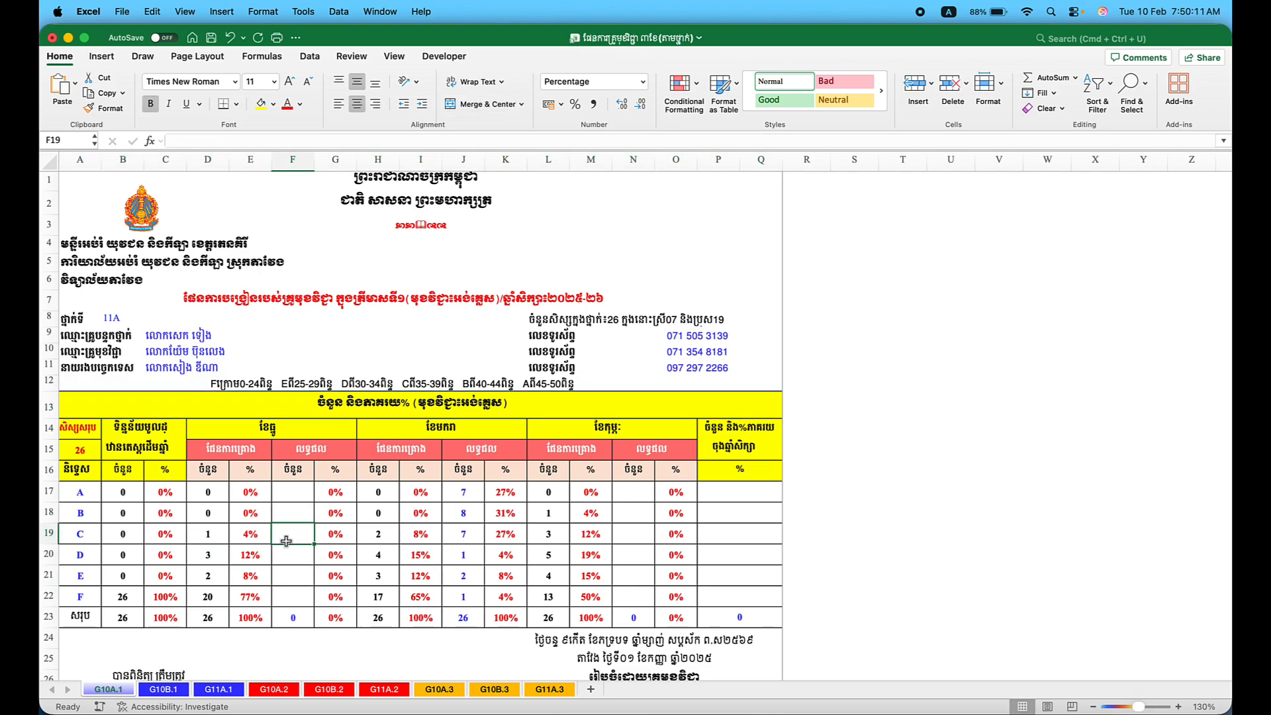
{"action": "scroll", "coordinate": [286, 541], "scroll_direction": "up", "scroll_amount": 1}
{"action": "scroll", "coordinate": [286, 541], "scroll_direction": "down", "scroll_amount": 5}
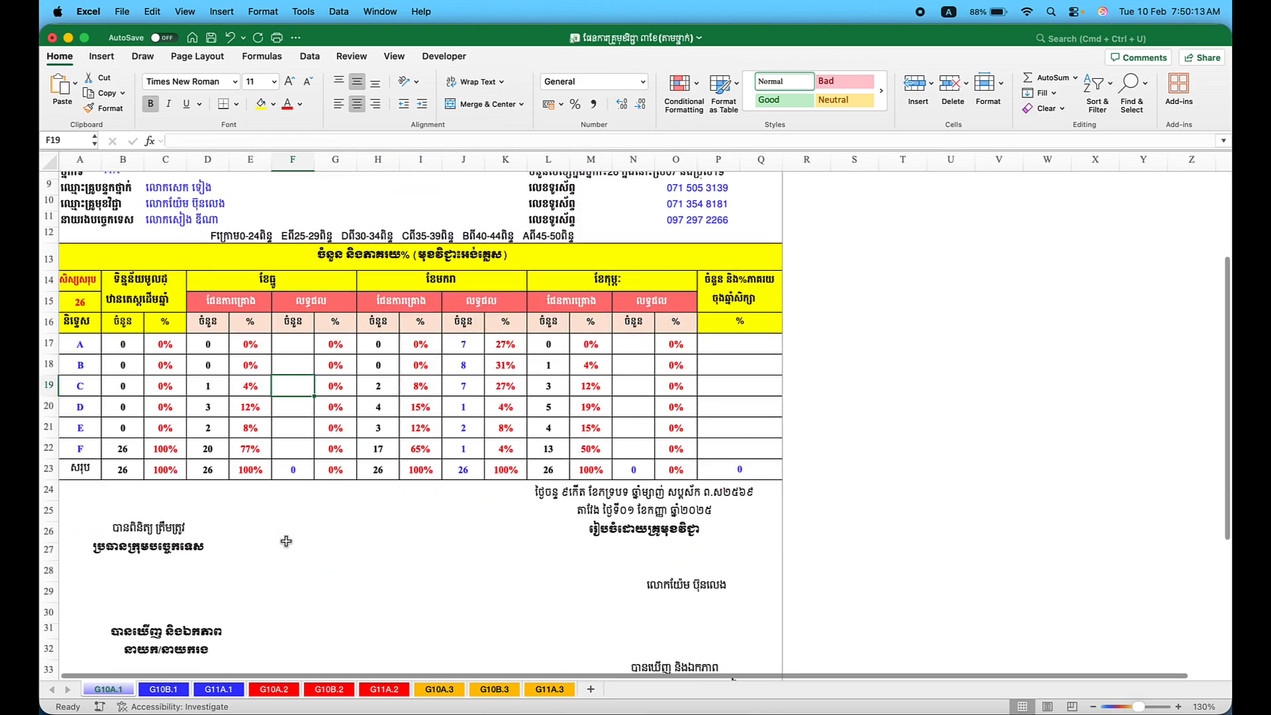
{"action": "scroll", "coordinate": [285, 542], "scroll_direction": "up", "scroll_amount": 5}
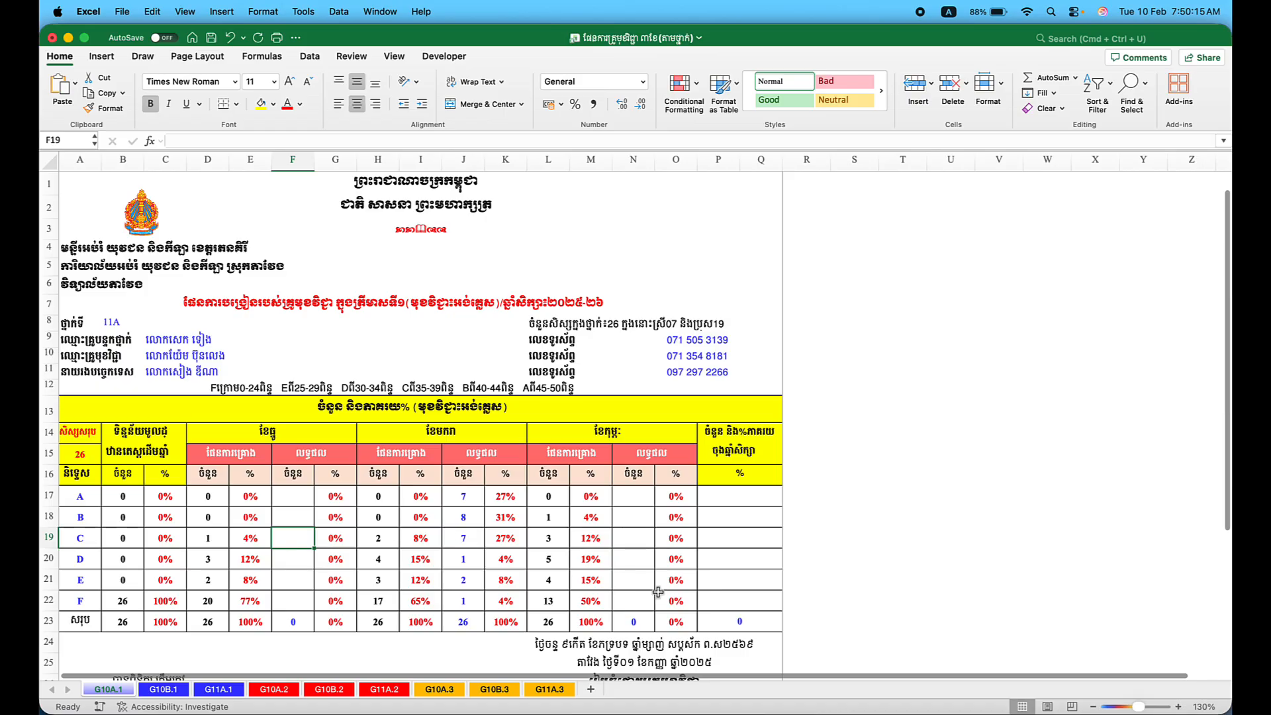
{"action": "left_click", "coordinate": [818, 711]}
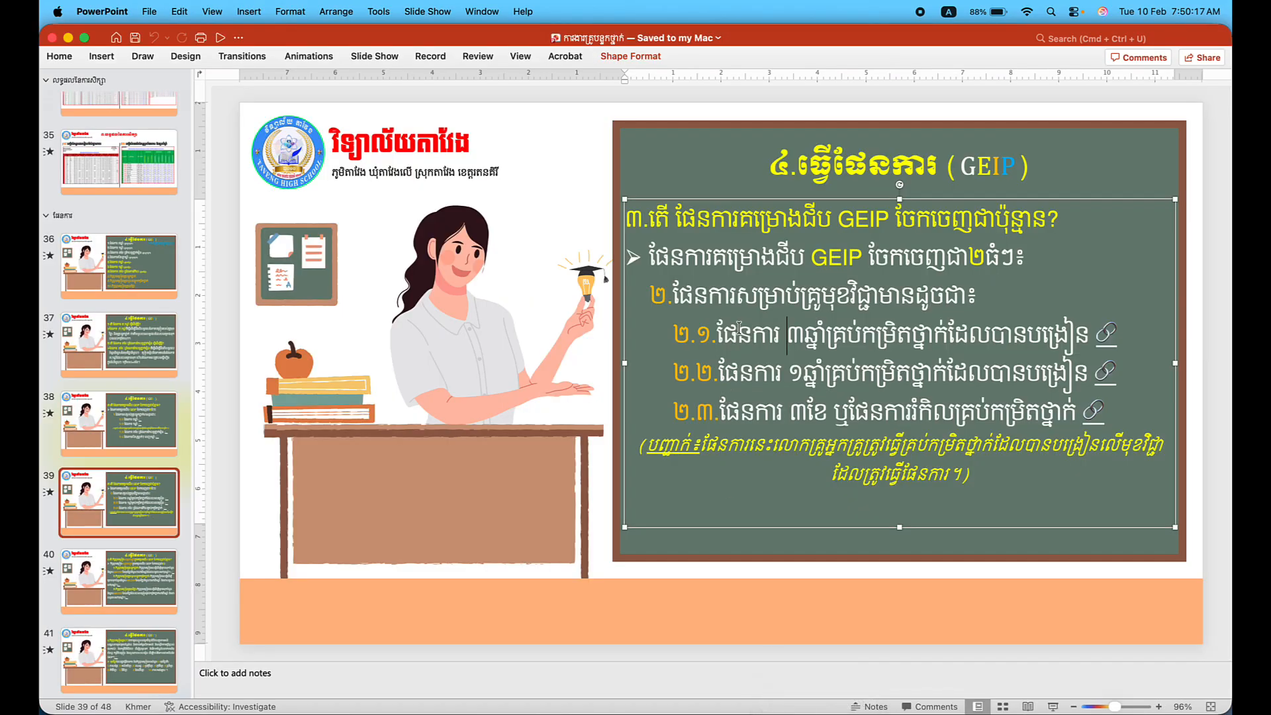